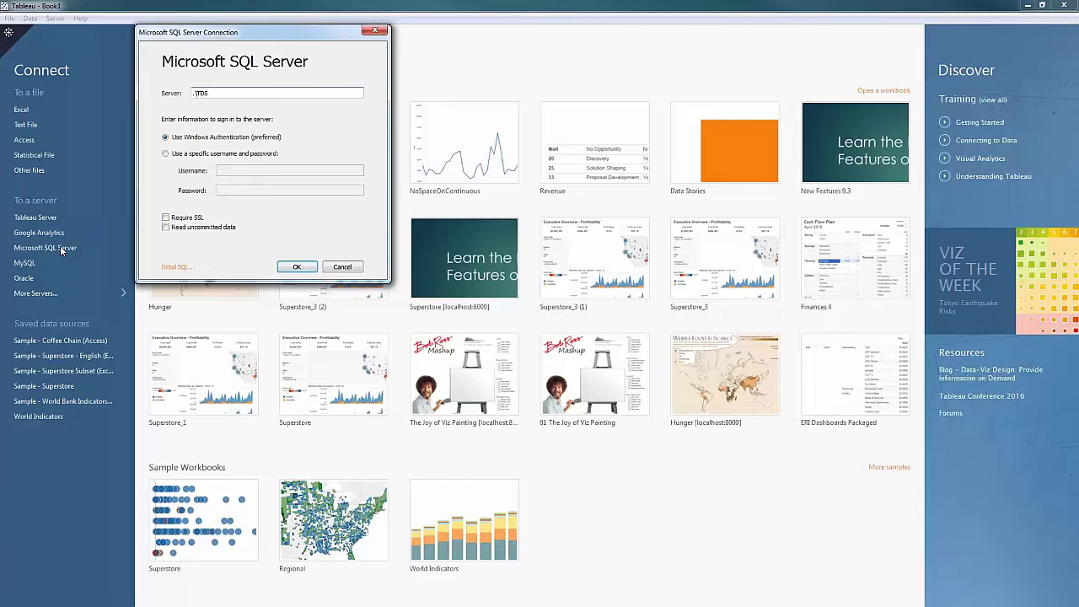
# Connect to the Microsoft SQL Server .\TDS with Windows Authentication and select the Hospital database.
pyautogui.press('Return')
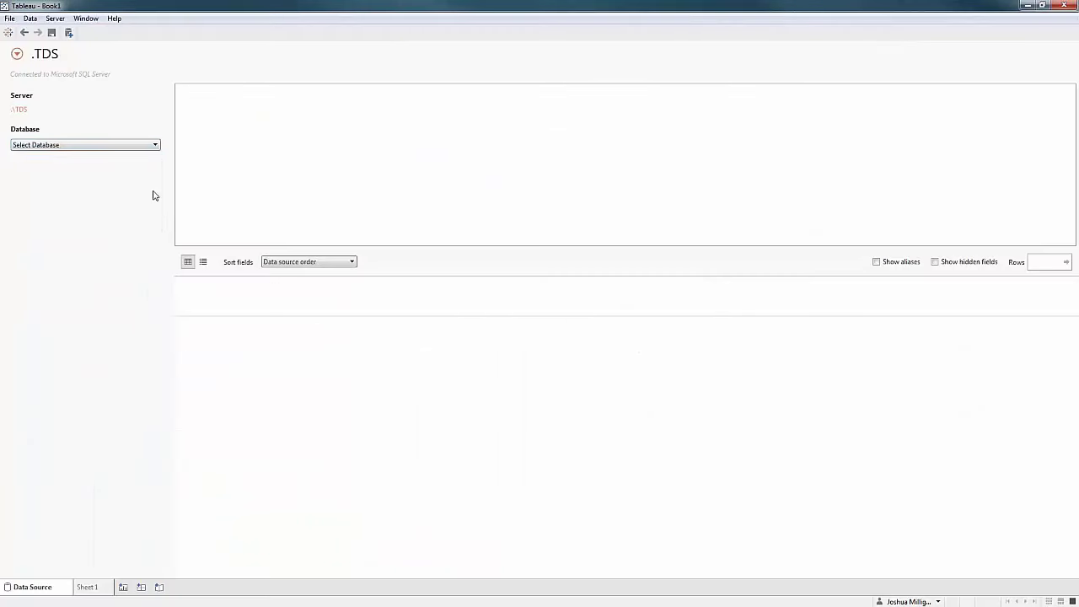
pyautogui.click(120, 147)
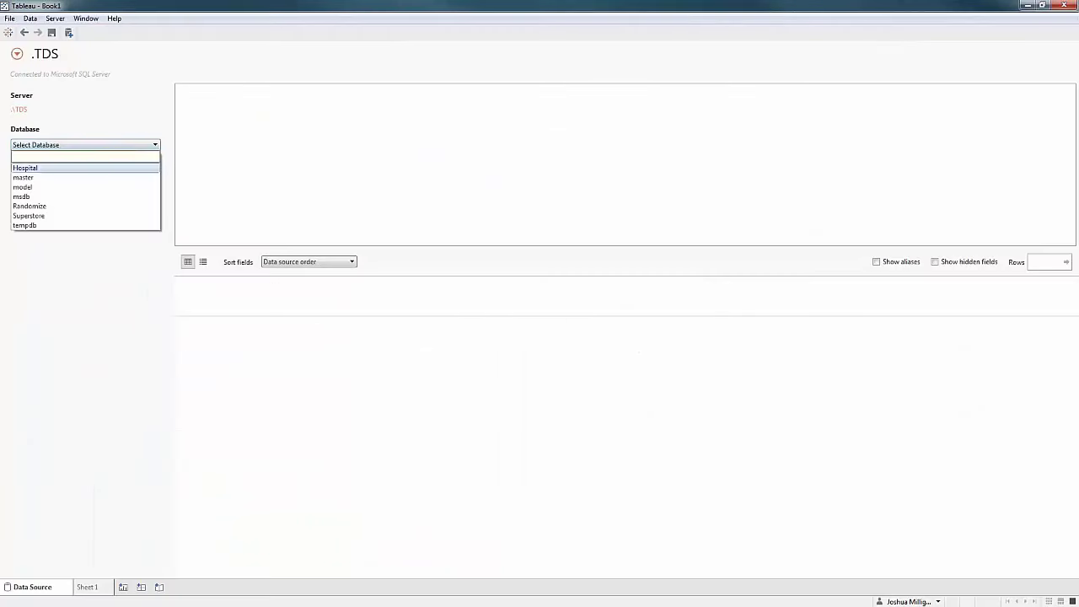
pyautogui.click(25, 168)
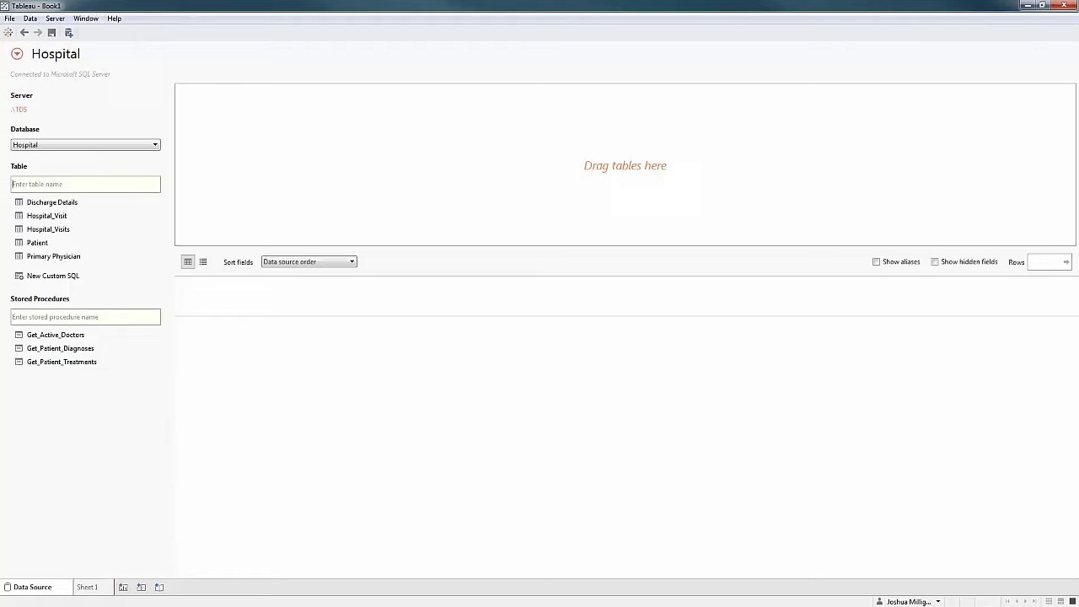
# Add the Hospital_Visits table to the data source and load its data preview to look through the columns.
pyautogui.click(32, 233)
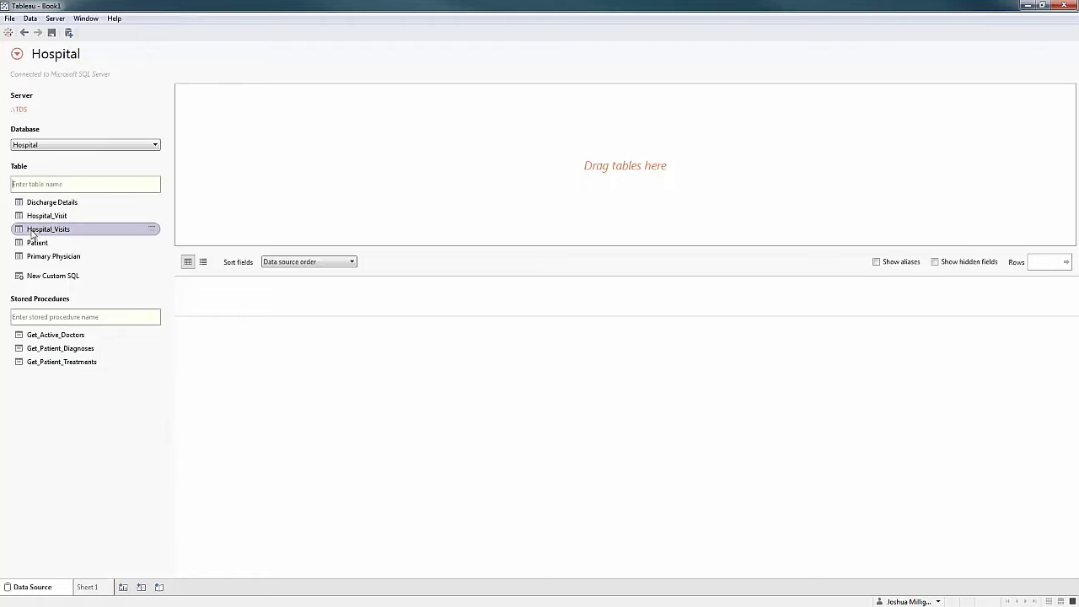
pyautogui.moveTo(31, 234); pyautogui.dragTo(251, 184)
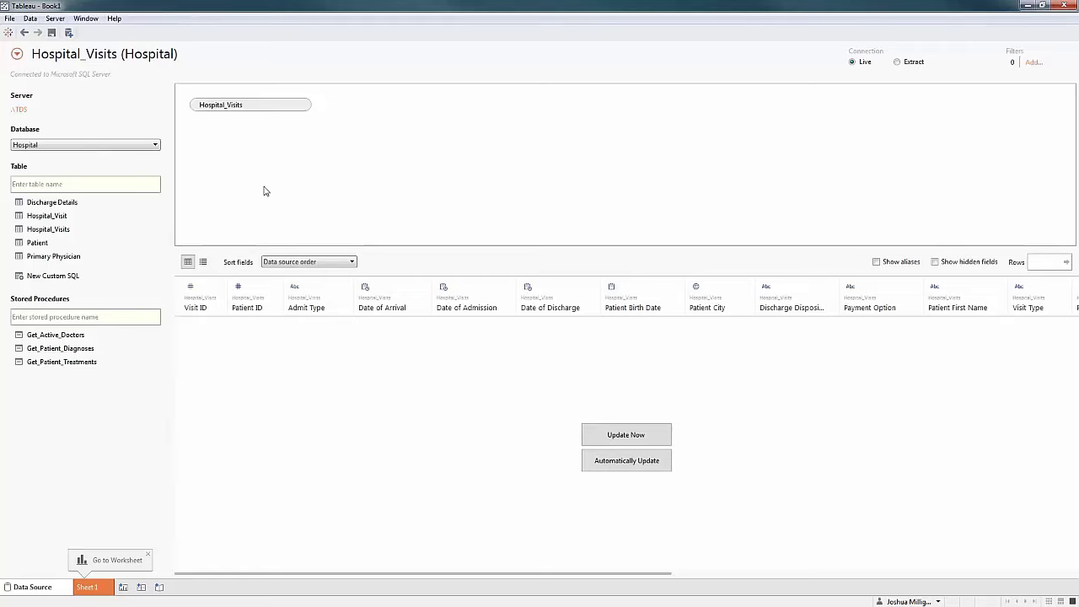
pyautogui.click(626, 435)
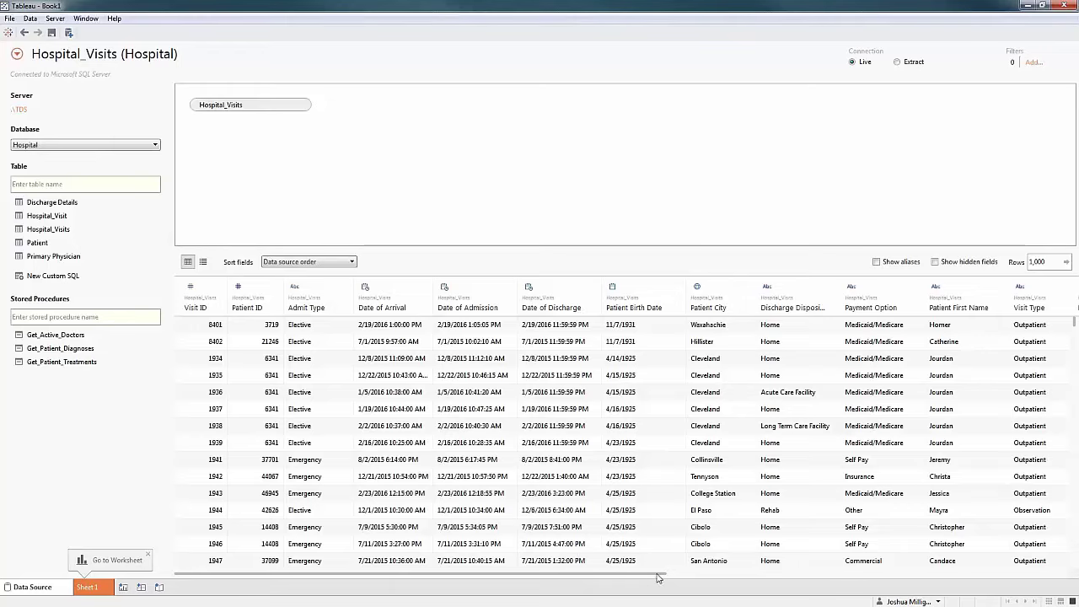
pyautogui.moveTo(640, 578); pyautogui.dragTo(1030, 578)
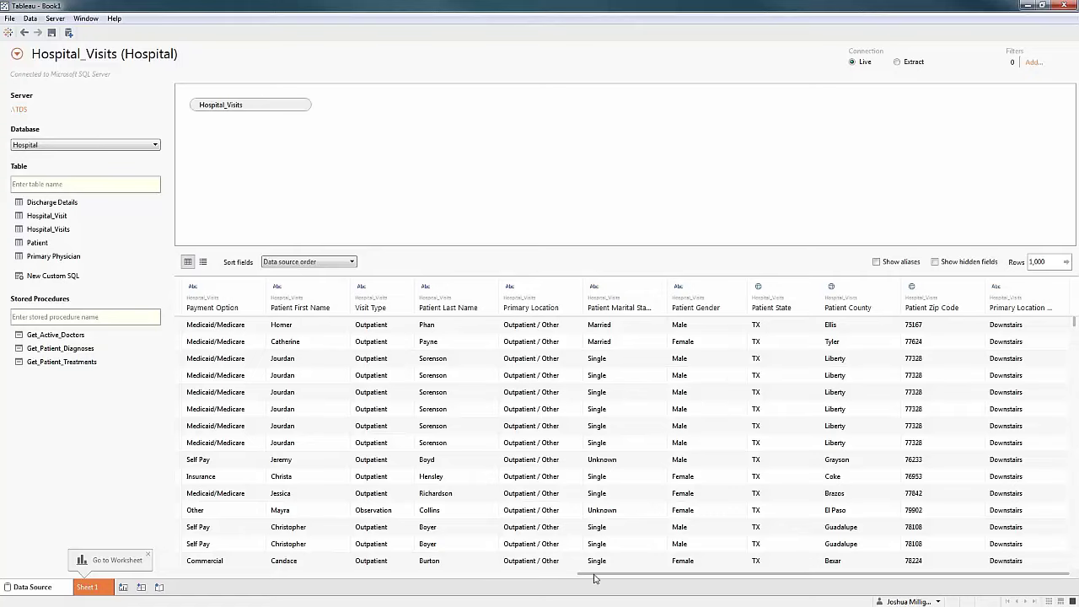
pyautogui.moveTo(588, 578); pyautogui.dragTo(199, 582)
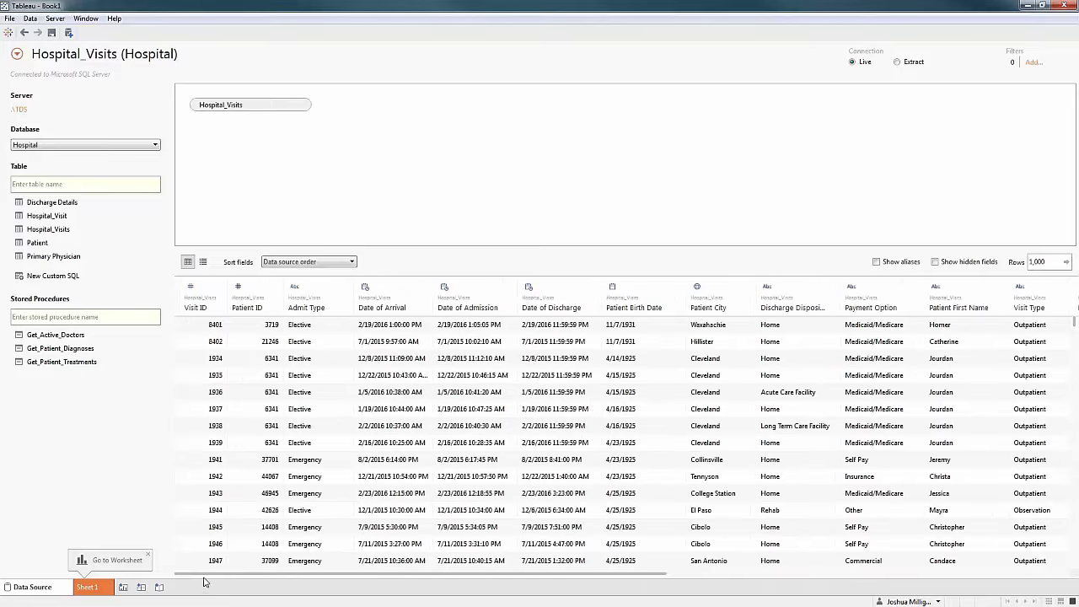
# On Sheet 1, build a vertical bar of Number of Records on Rows and show its mark label.
pyautogui.click(87, 587)
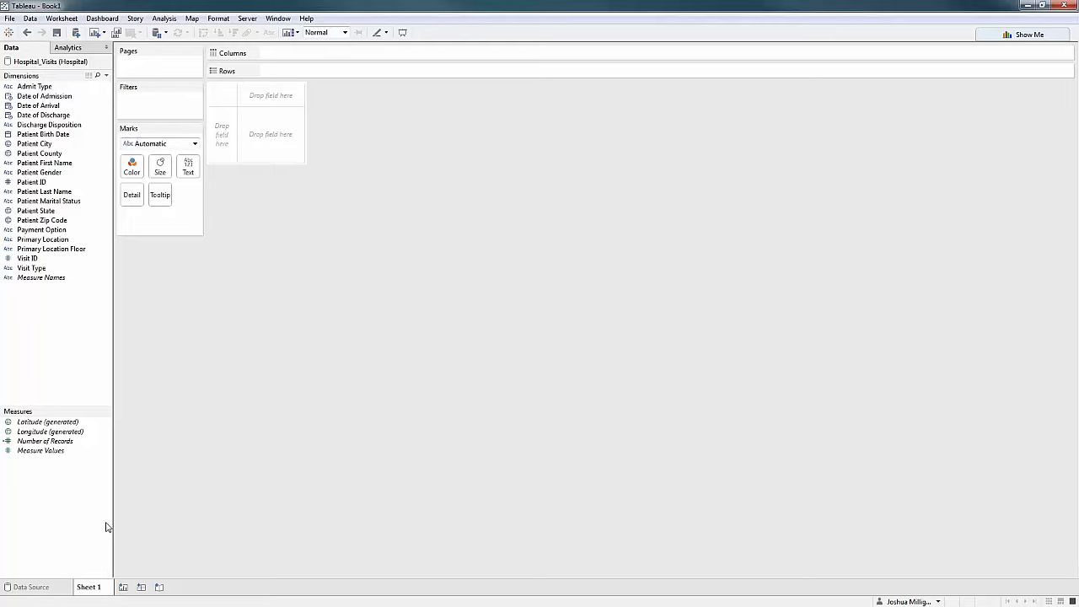
pyautogui.moveTo(68, 445)
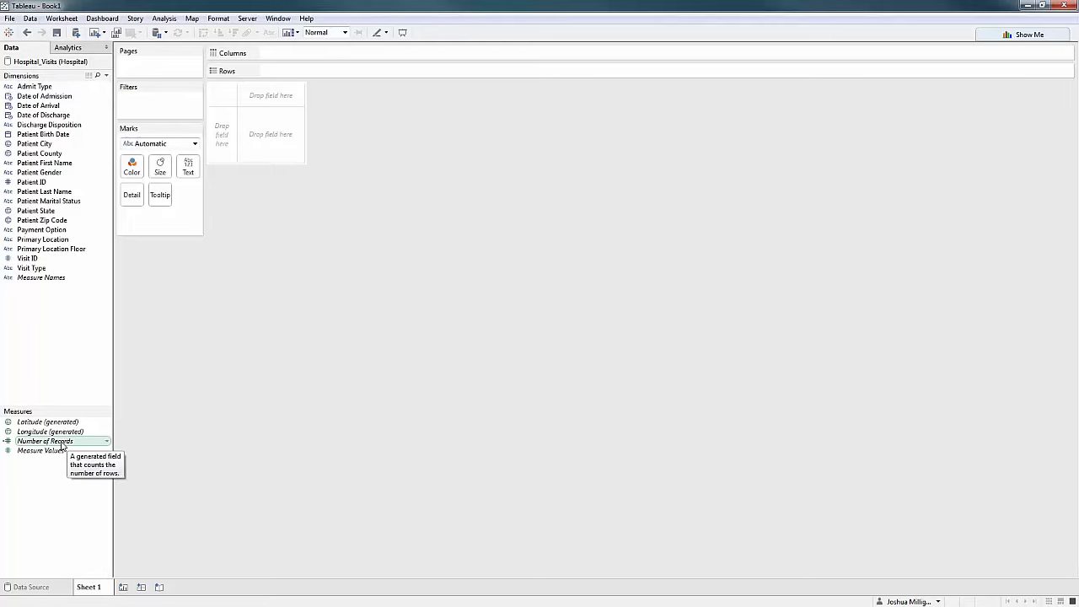
pyautogui.moveTo(62, 445); pyautogui.dragTo(224, 151)
pyautogui.moveTo(257, 160)
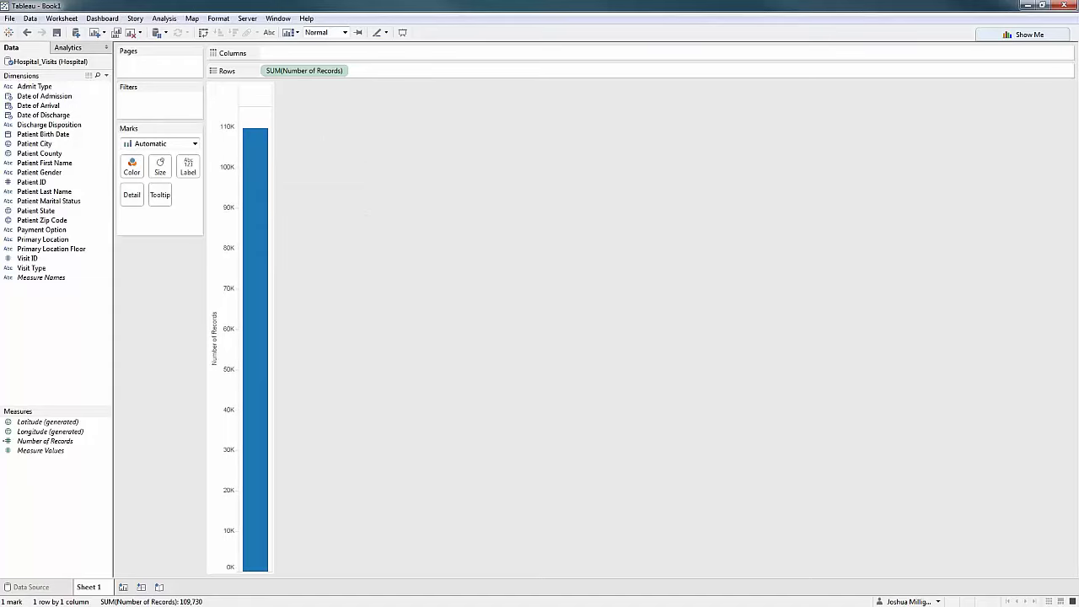
pyautogui.click(269, 32)
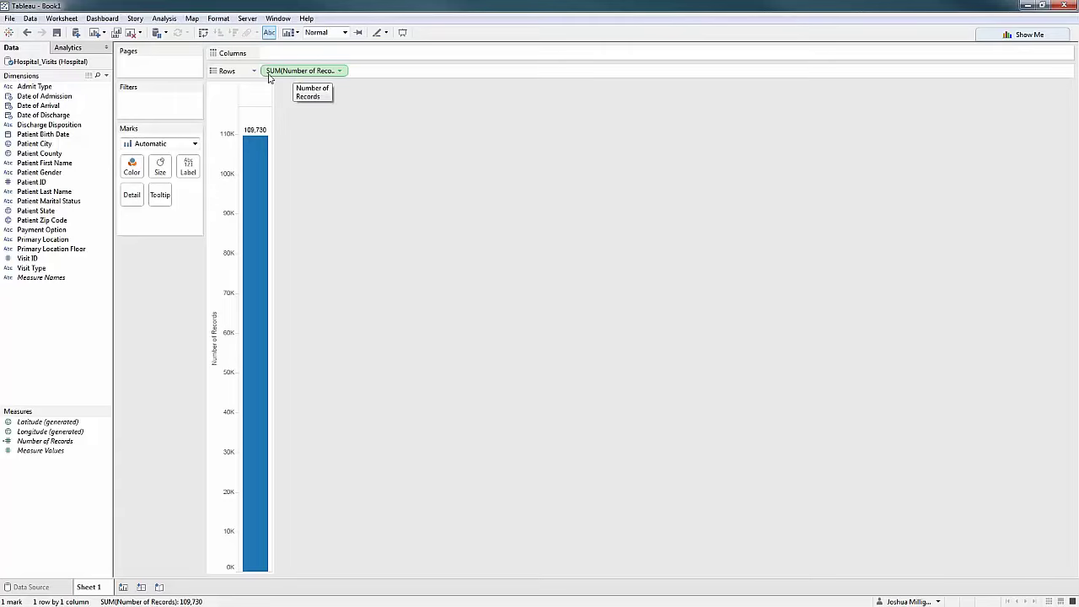
# Swap rows and columns to make the bar horizontal, and break it down by Admit Type on Rows.
pyautogui.click(203, 34)
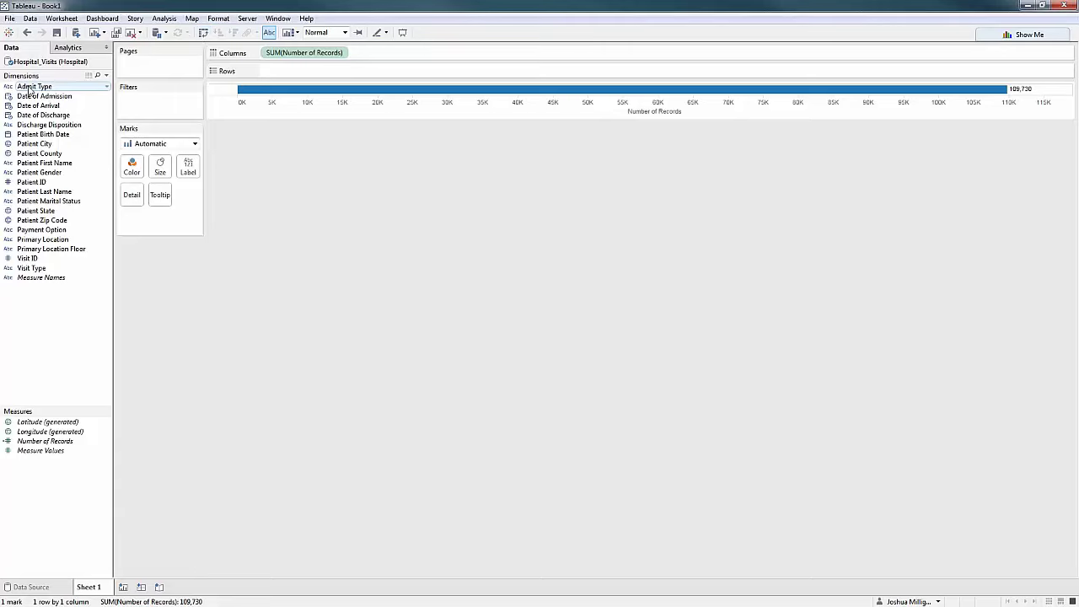
pyautogui.moveTo(31, 88); pyautogui.dragTo(289, 74)
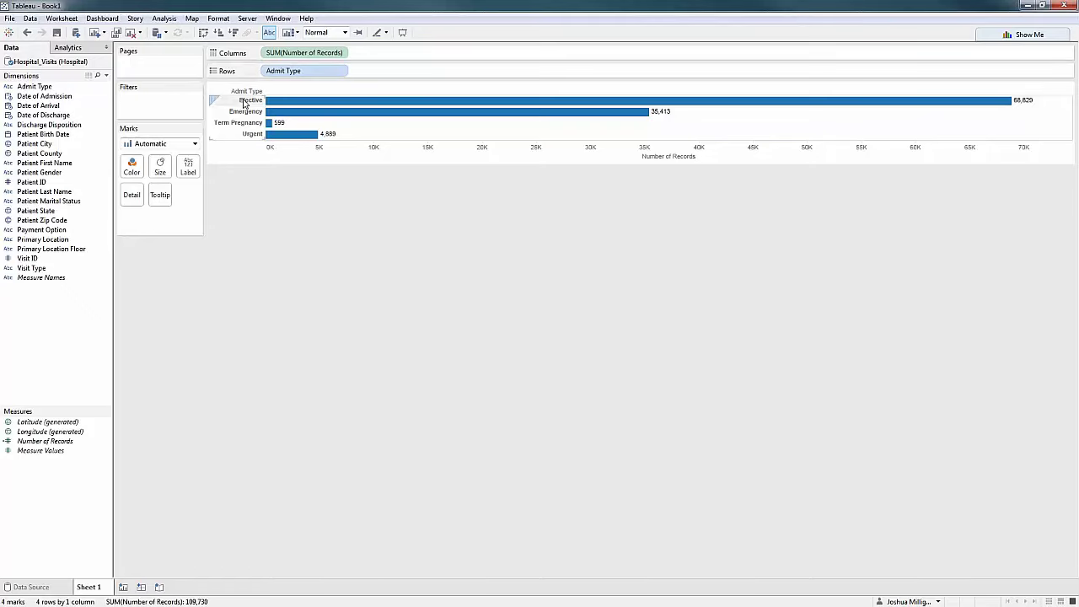
pyautogui.moveTo(282, 113)
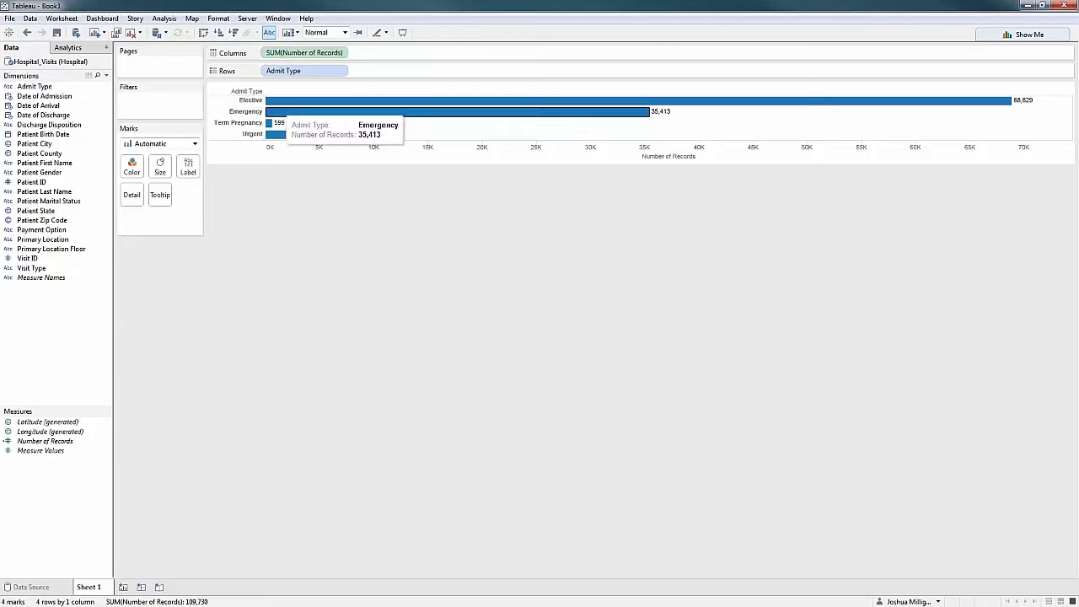
pyautogui.moveTo(304, 143)
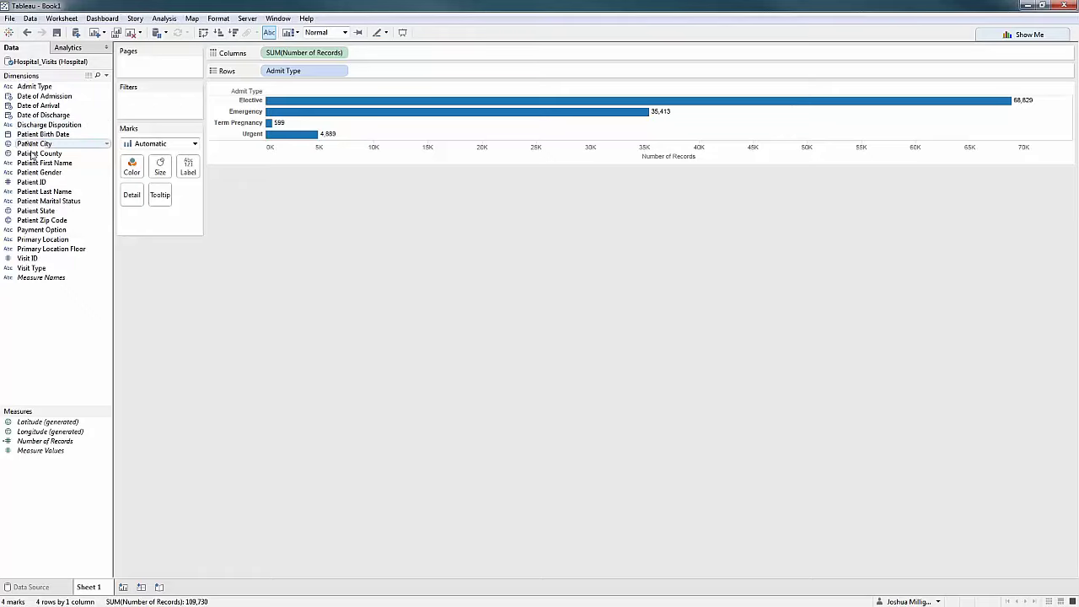
# Replace Admit Type on Rows with Patient ID and sort the bars descending by Number of Records.
pyautogui.moveTo(23, 184); pyautogui.dragTo(303, 76)
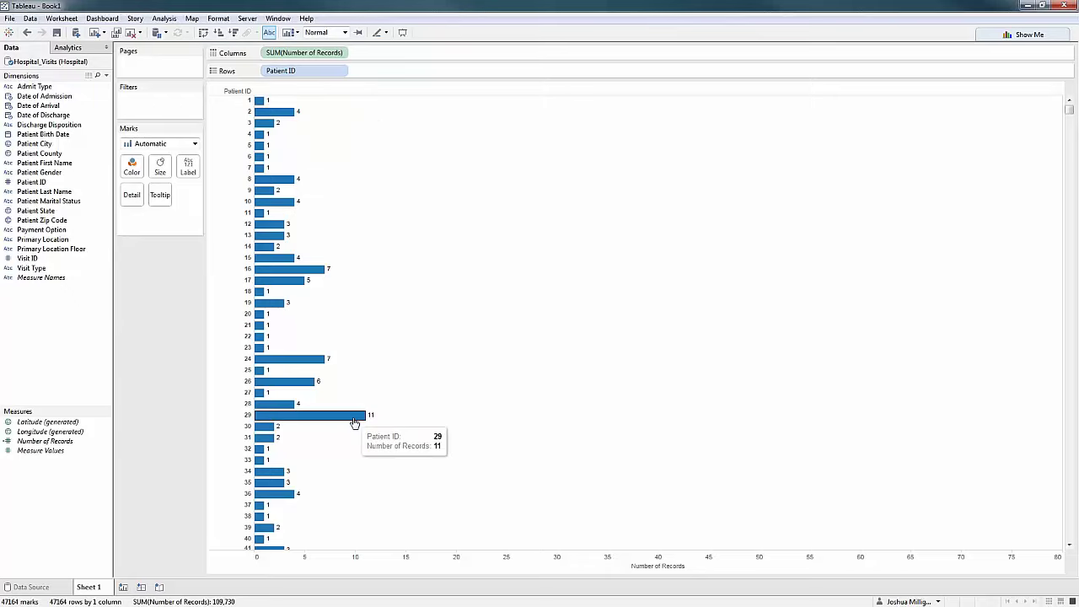
pyautogui.moveTo(686, 562)
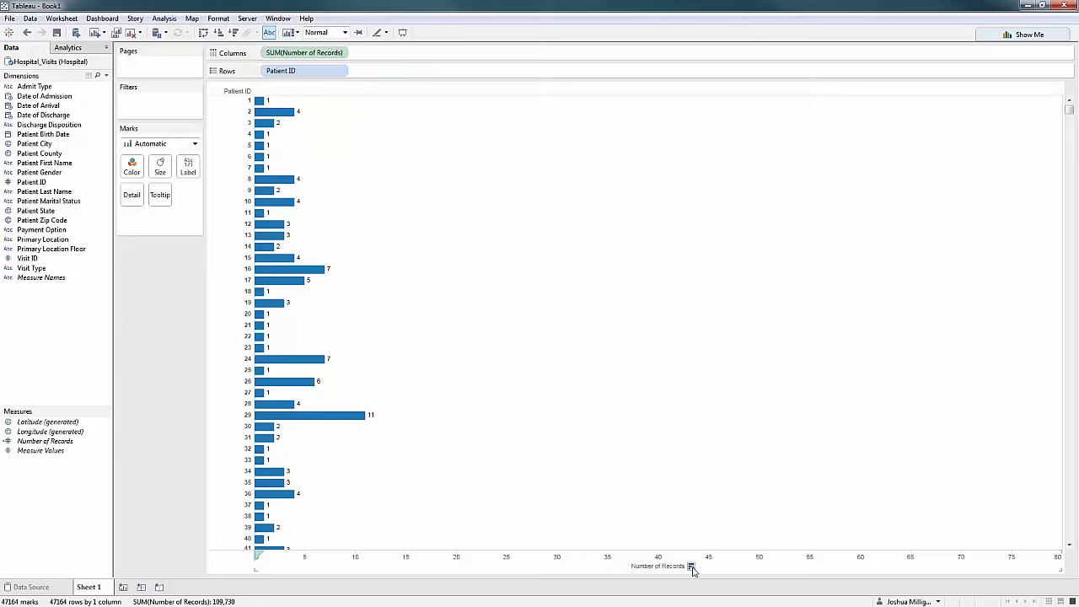
pyautogui.click(690, 566)
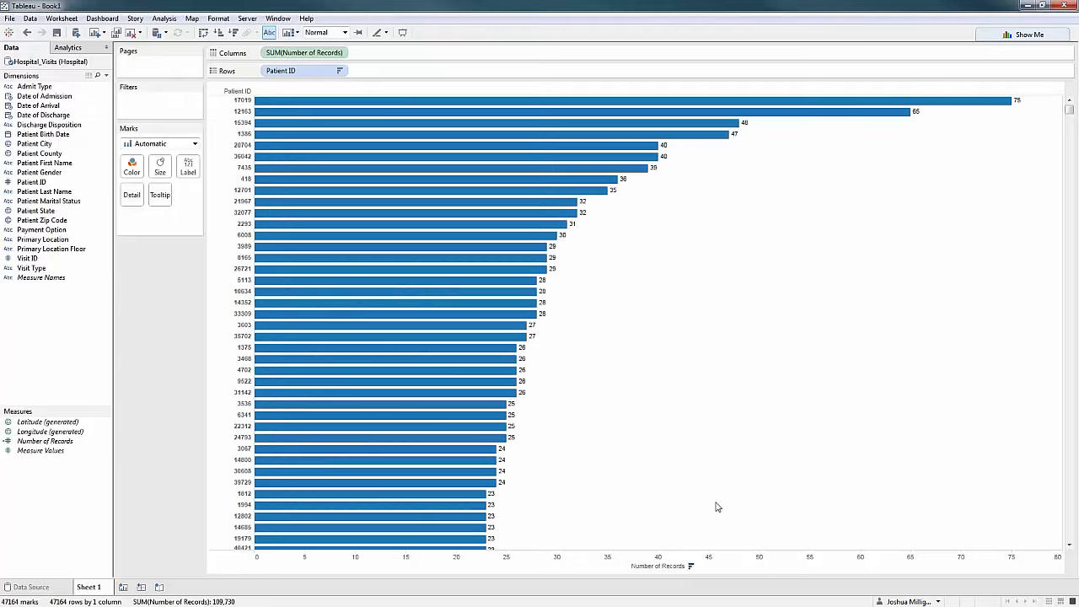
pyautogui.moveTo(951, 104)
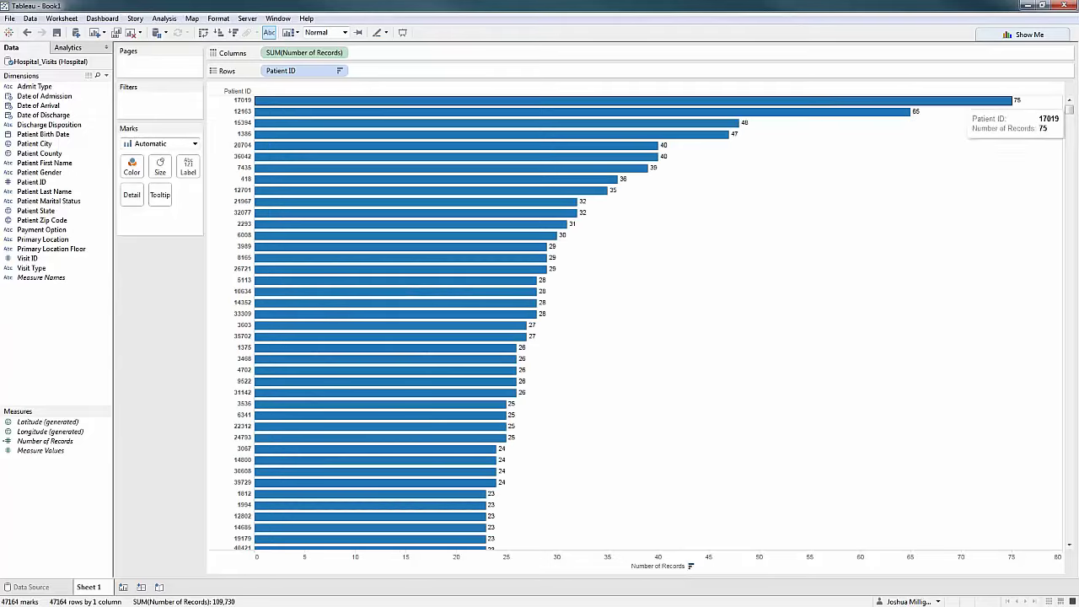
pyautogui.moveTo(900, 120)
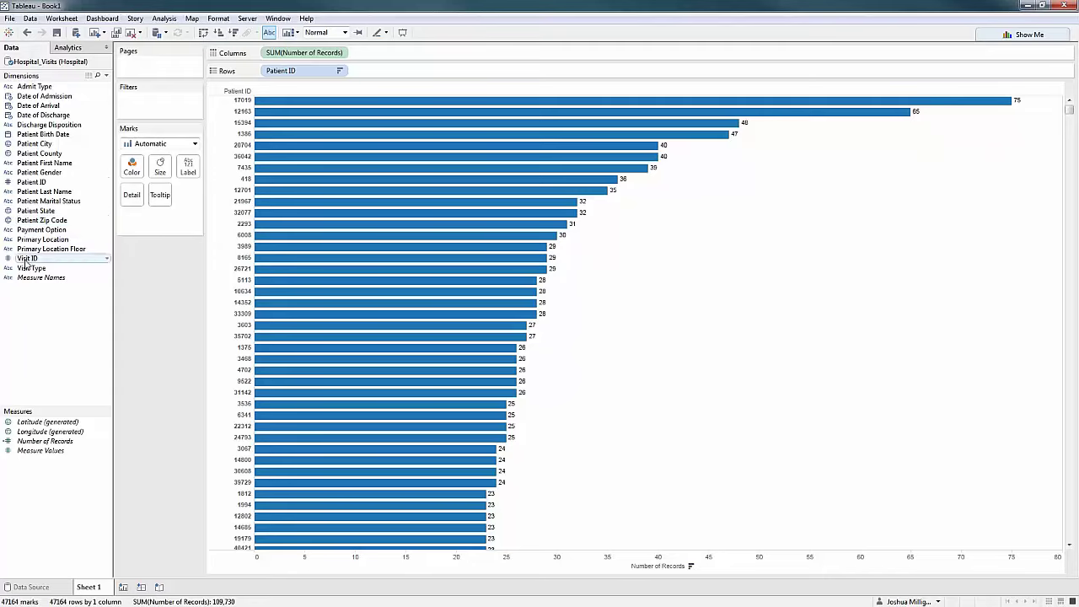
# Replace Patient ID on Rows with Visit ID and sort descending to check the records per visit.
pyautogui.moveTo(26, 262); pyautogui.dragTo(309, 73)
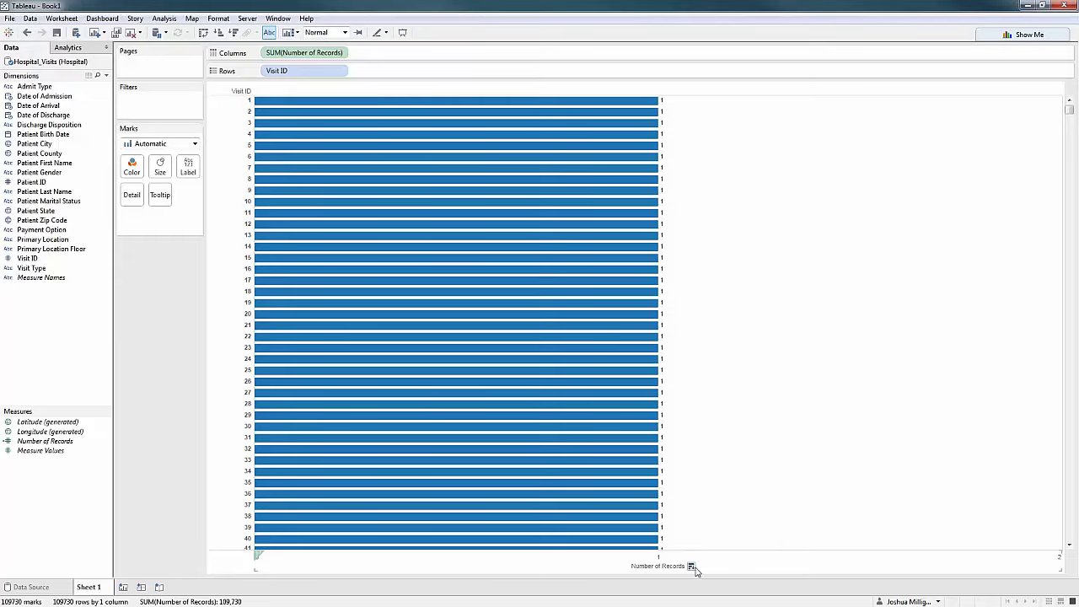
pyautogui.click(691, 567)
pyautogui.moveTo(651, 106)
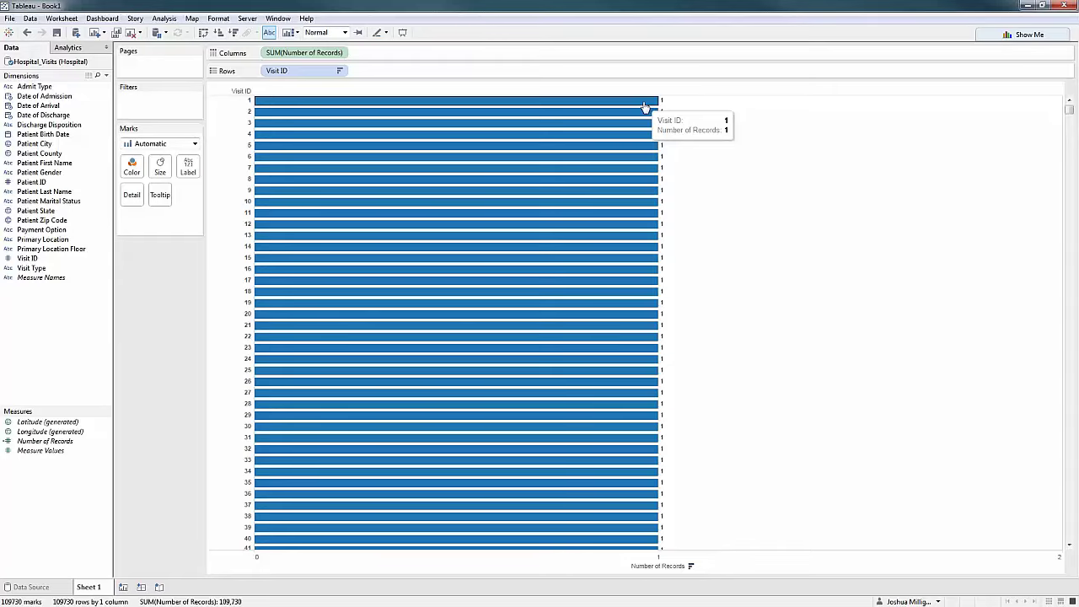
pyautogui.moveTo(469, 394)
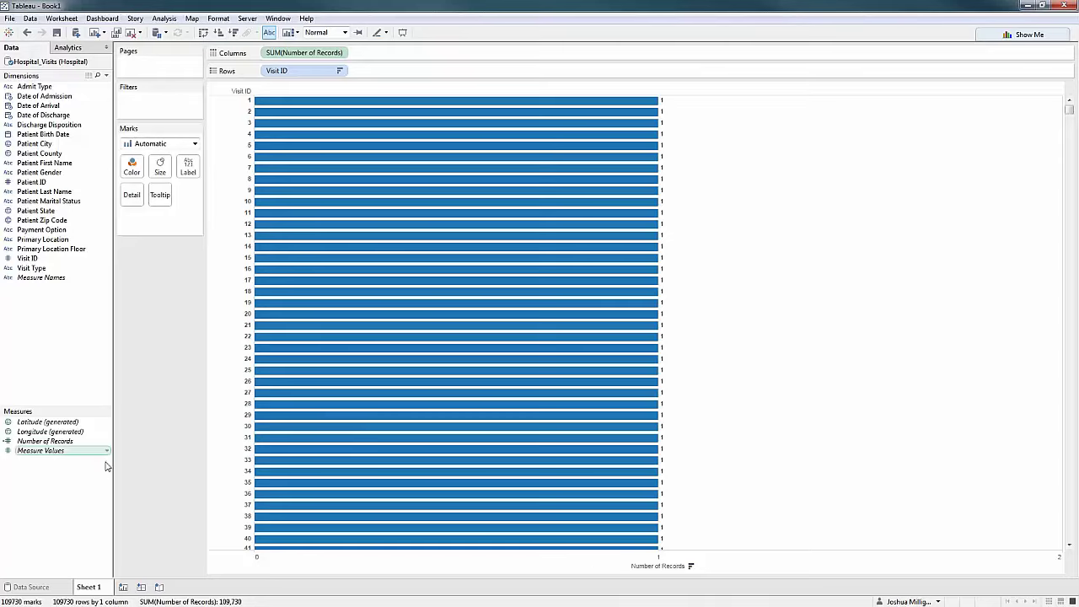
# Rename the Number of Records measure to # Visits.
pyautogui.click(28, 441)
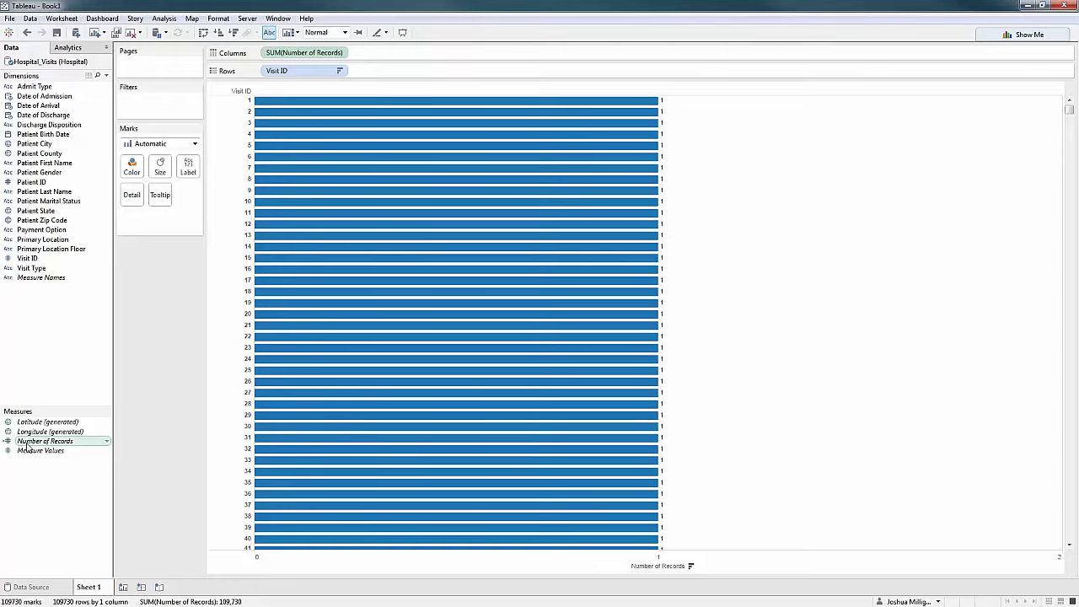
pyautogui.click(81, 445)
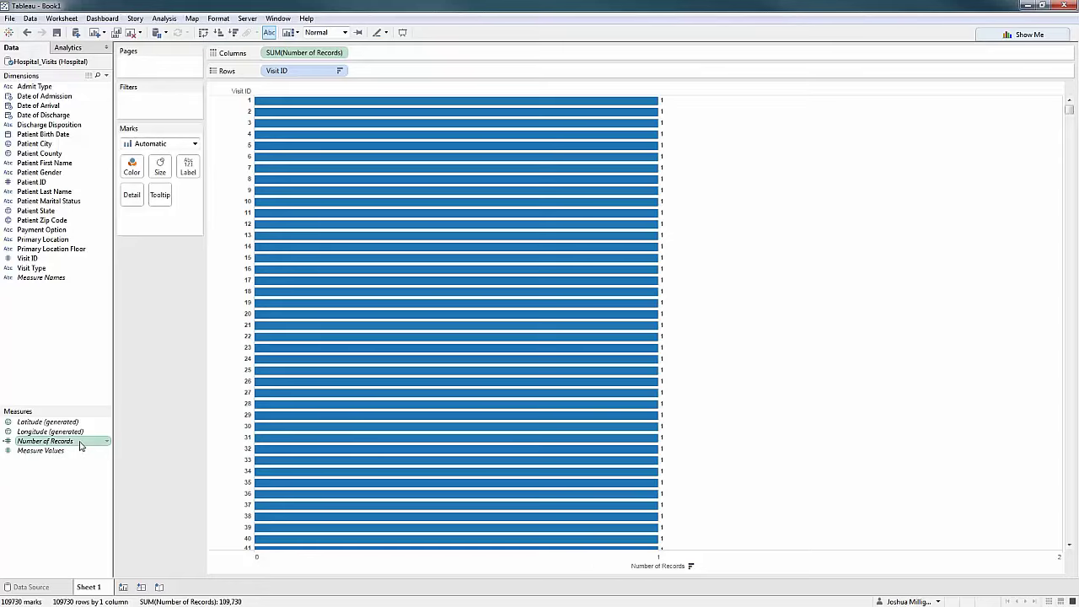
pyautogui.click(81, 445)
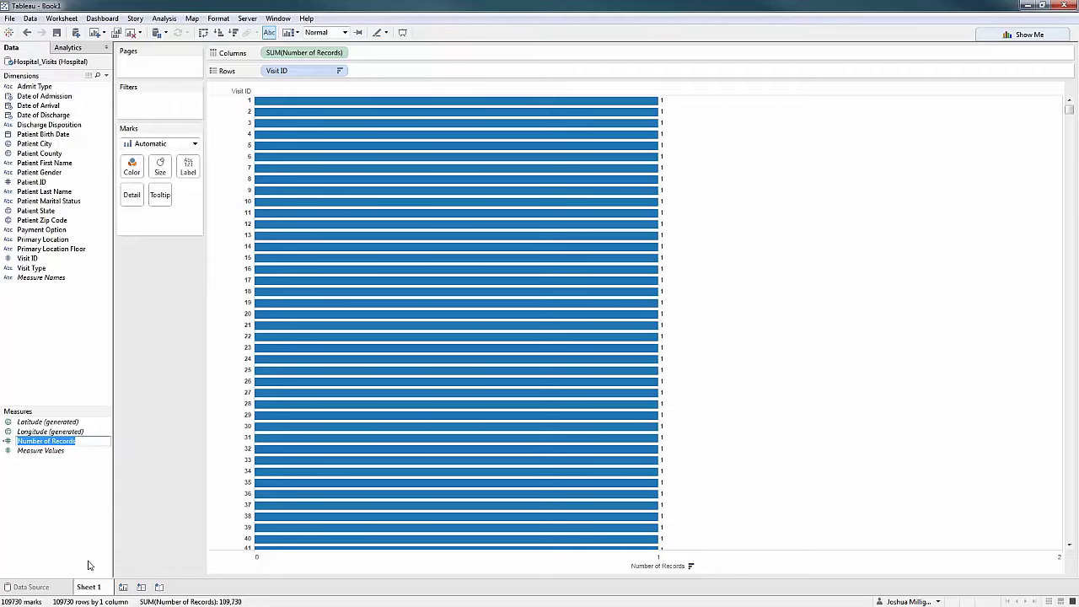
pyautogui.write('#')
pyautogui.write('Visits')
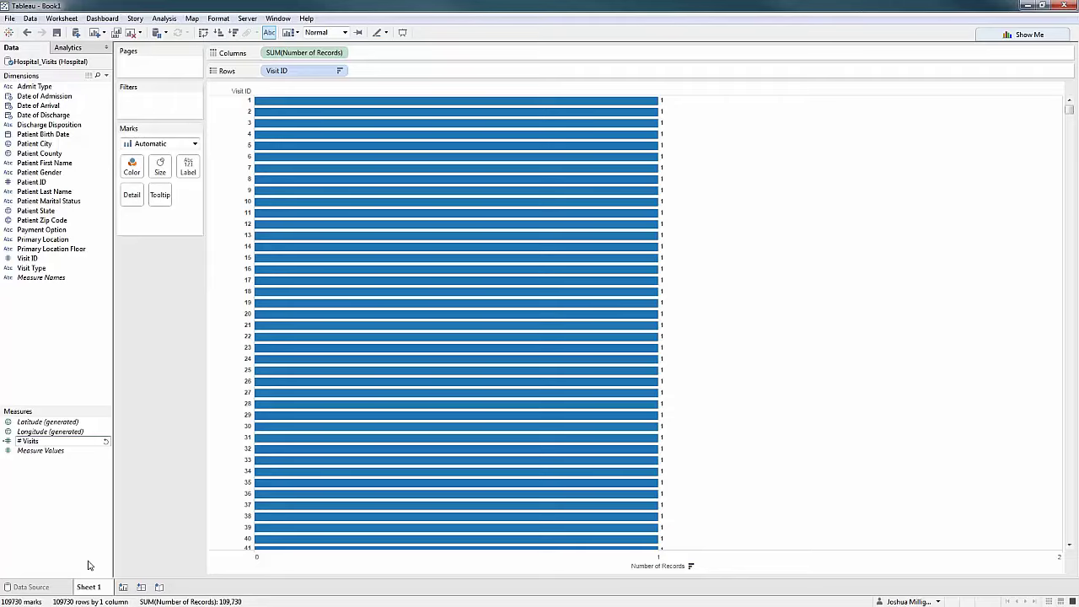
pyautogui.press('Return')
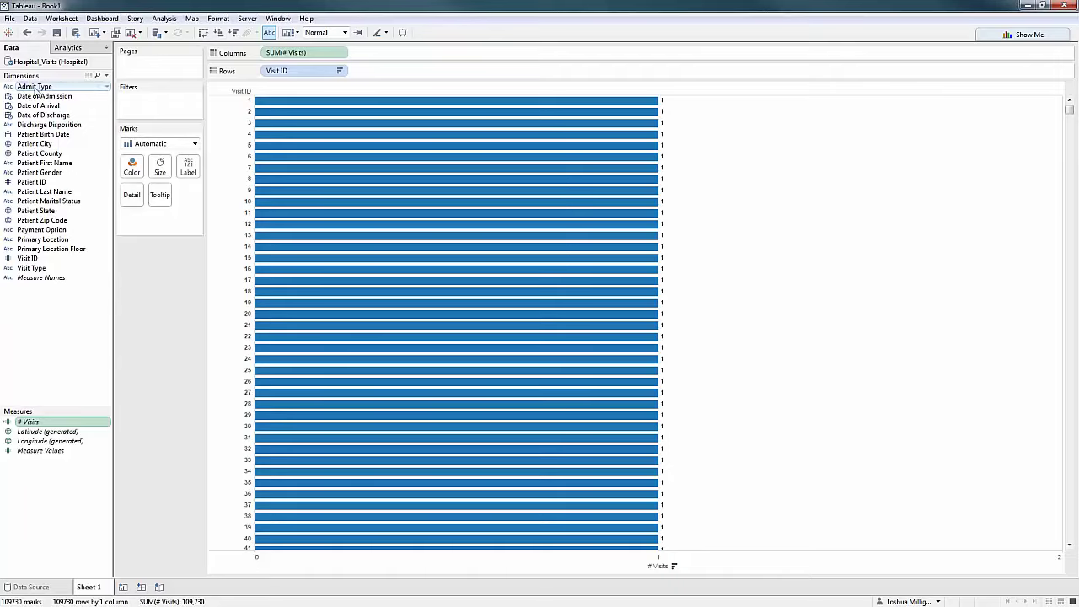
# Replace Visit ID on Rows with Admit Type to compare # Visits across admission types.
pyautogui.moveTo(36, 89); pyautogui.dragTo(297, 75)
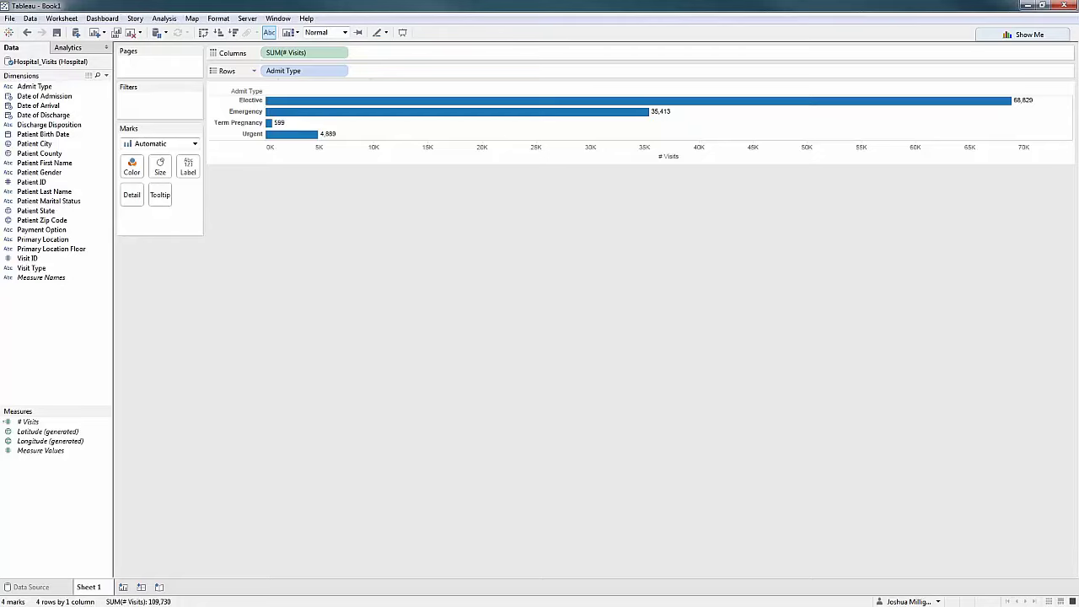
pyautogui.moveTo(299, 103)
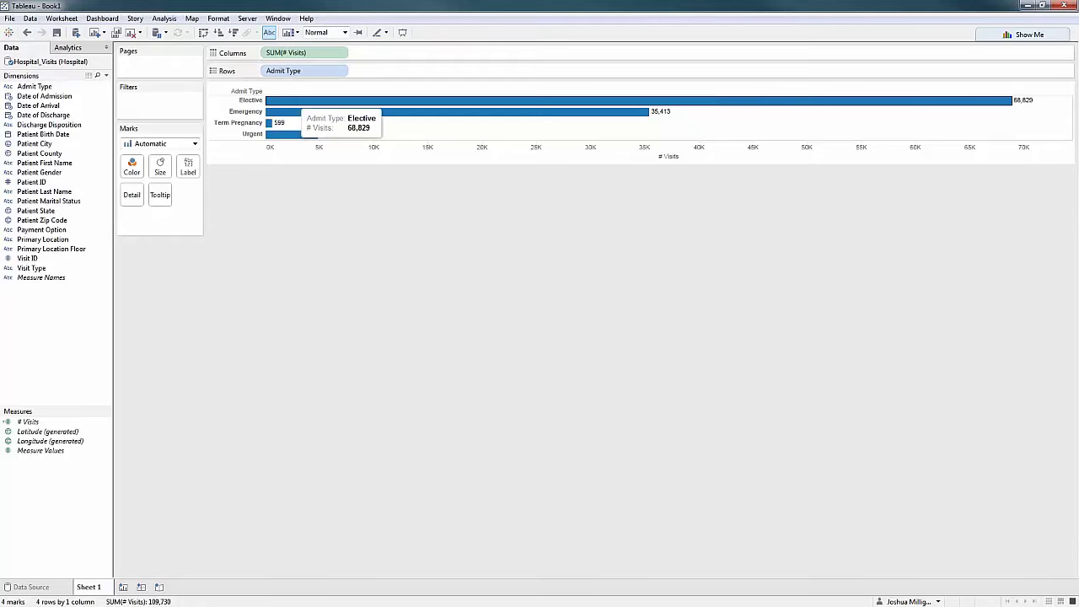
pyautogui.moveTo(278, 129)
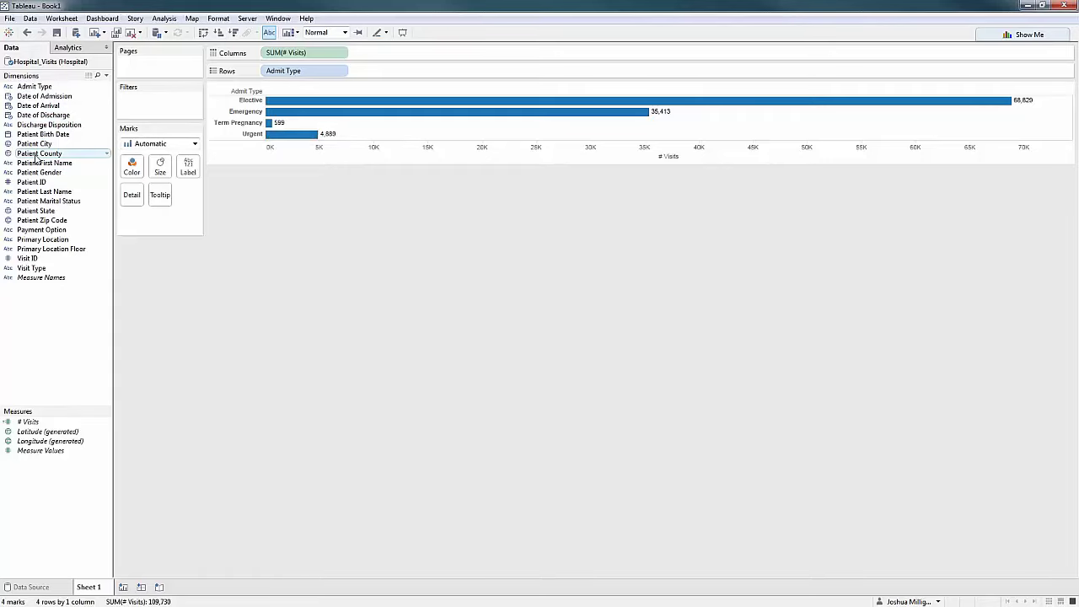
# Break down # Visits on Rows by Patient Gender, Patient Marital Status and finally Payment Option, each replacing the previous field.
pyautogui.moveTo(42, 174); pyautogui.dragTo(283, 72)
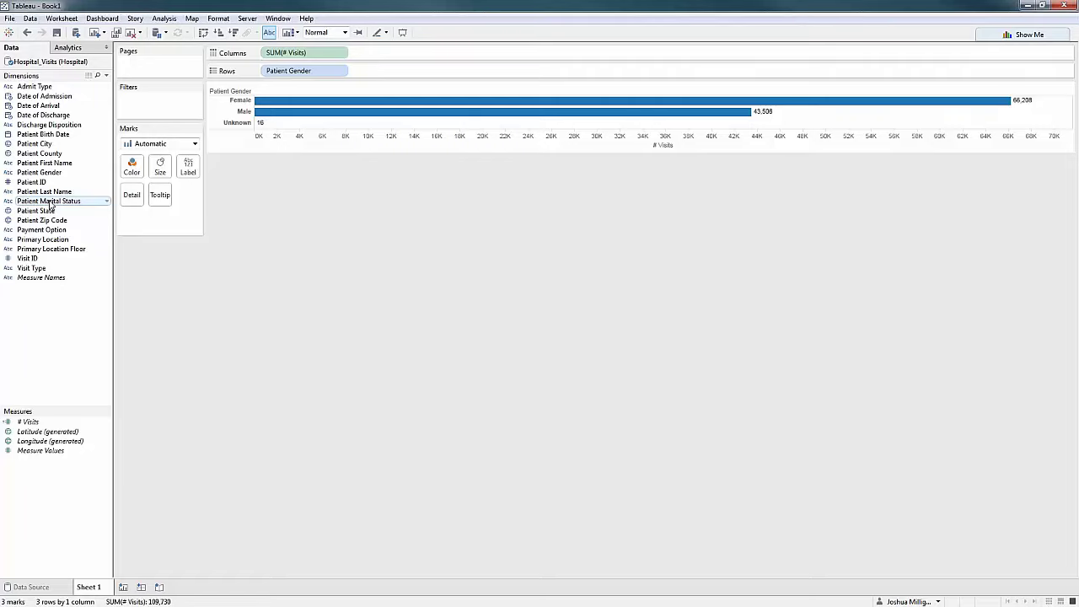
pyautogui.moveTo(50, 204); pyautogui.dragTo(307, 76)
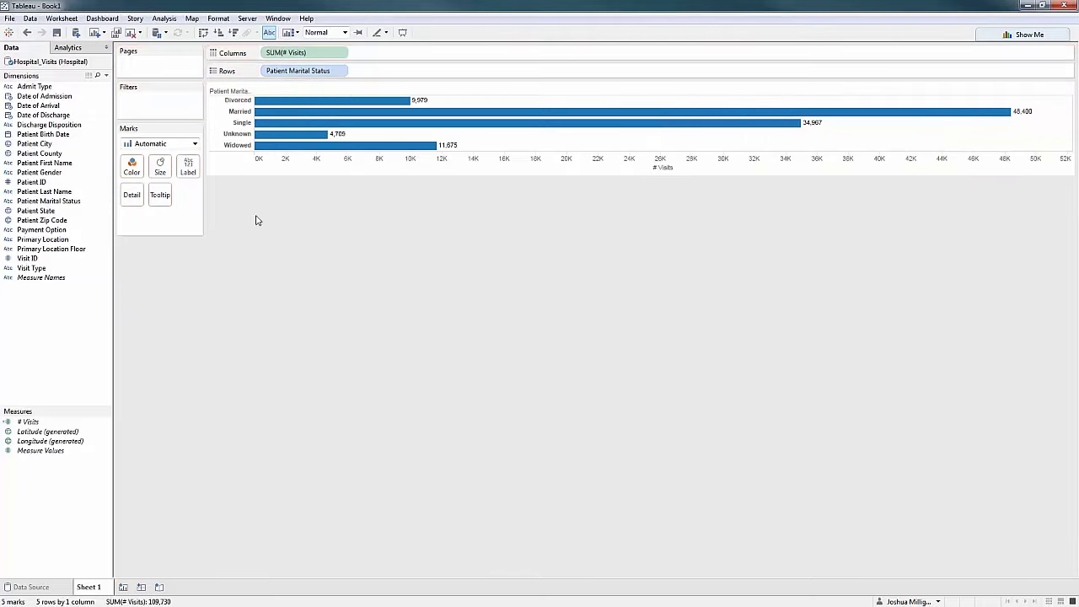
pyautogui.moveTo(66, 230); pyautogui.dragTo(298, 75)
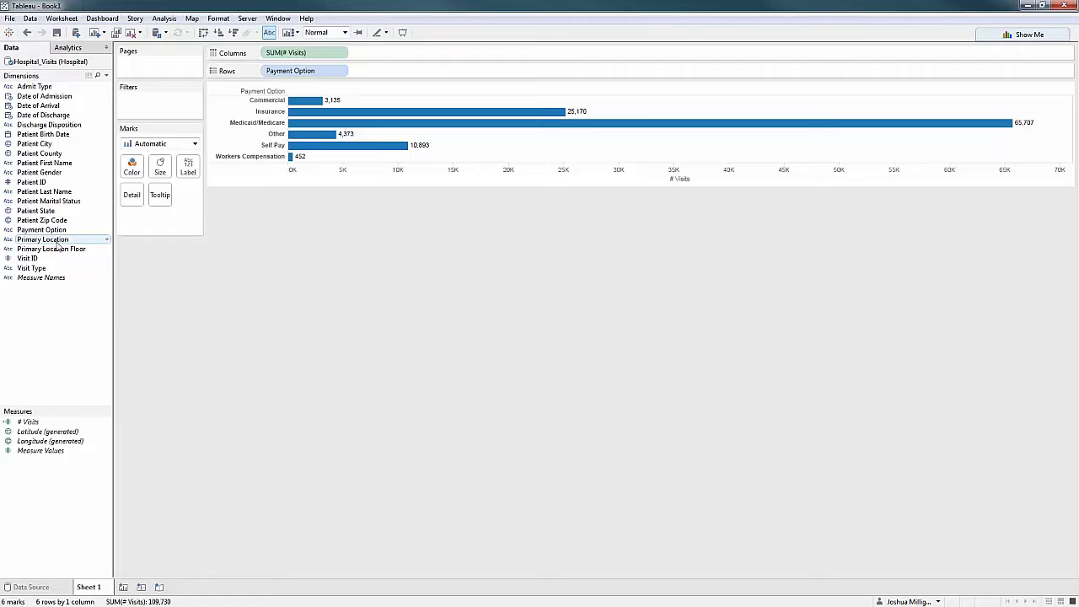
# Break down # Visits by Primary Location instead of Payment Option, excluding Outpatient / Other and sorting the locations descending by # Visits.
pyautogui.moveTo(57, 245); pyautogui.dragTo(291, 72)
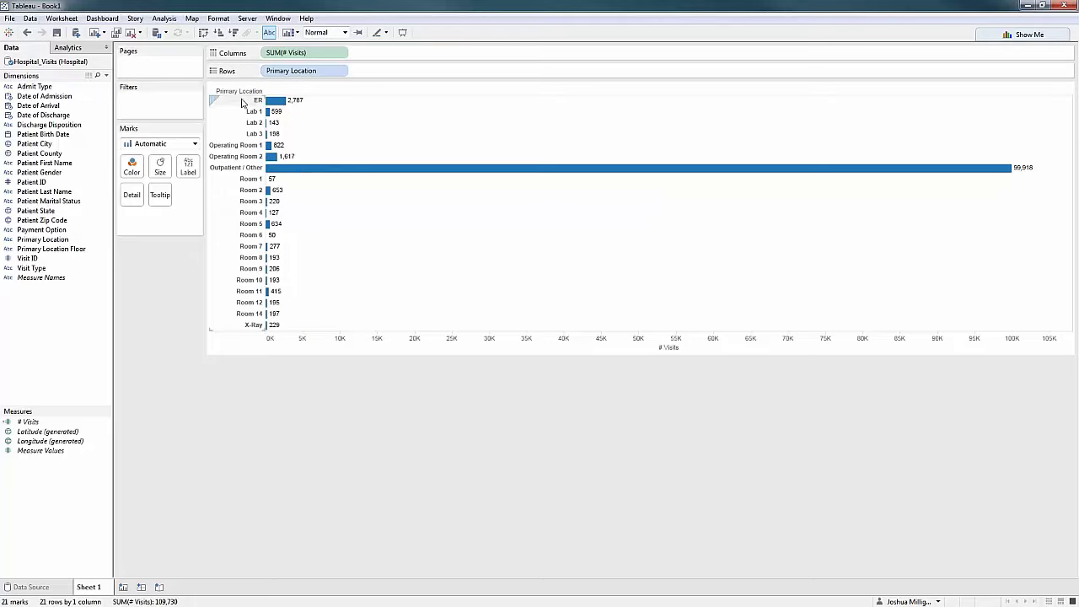
pyautogui.click(223, 169)
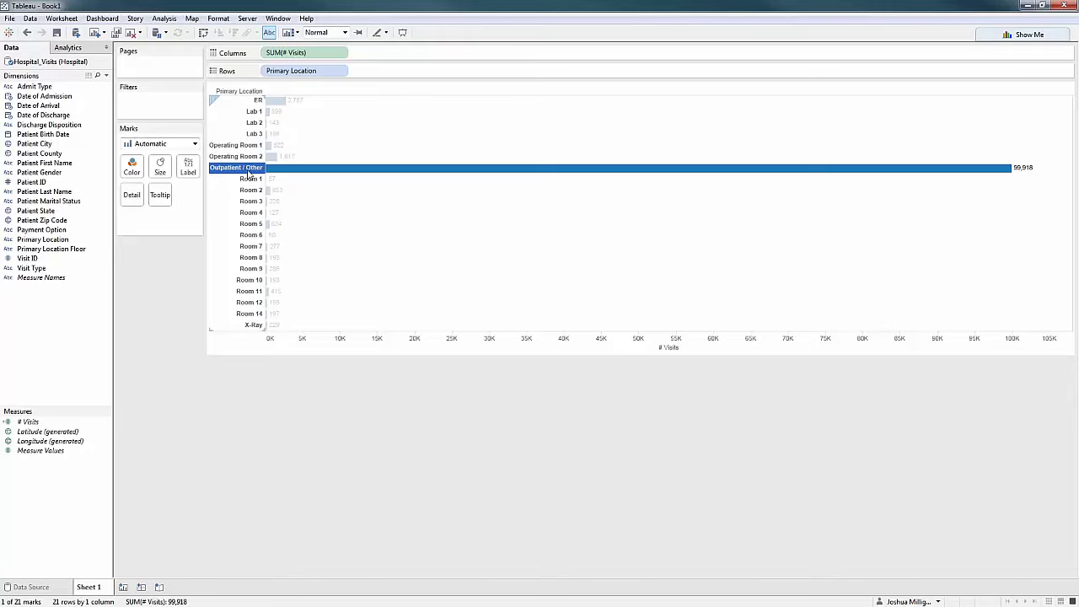
pyautogui.moveTo(249, 173)
pyautogui.click(322, 186)
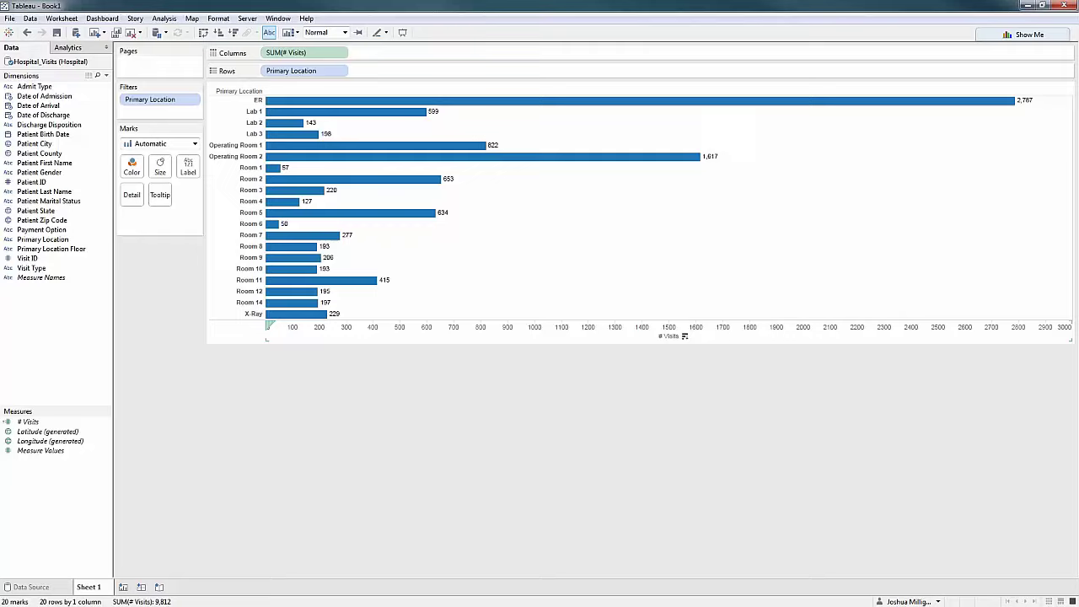
pyautogui.click(685, 337)
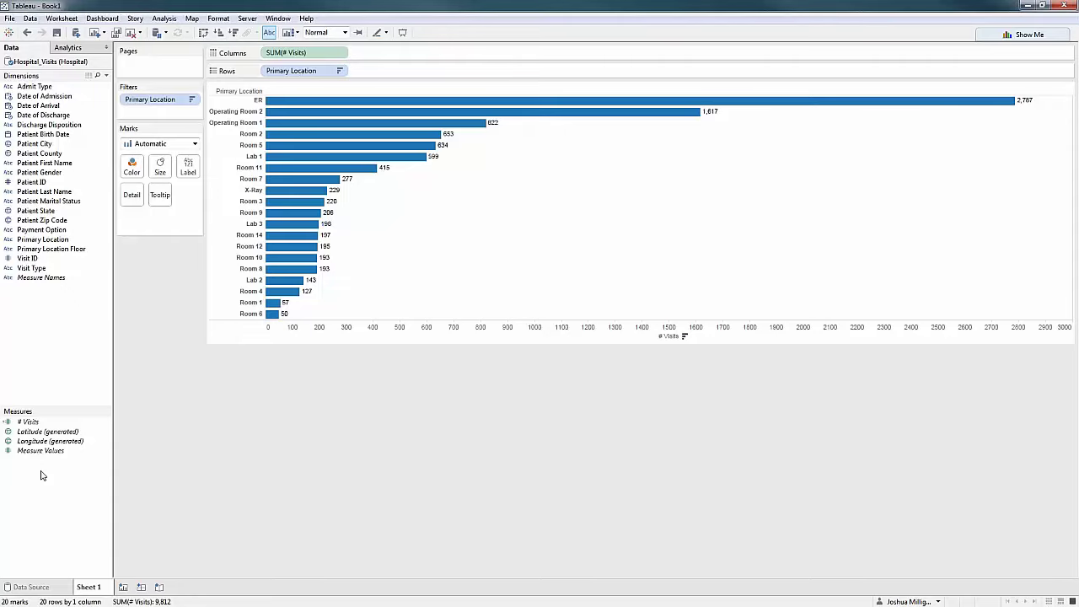
# Start a calculated field based on Patient Birth Date and name it Patient Age.
pyautogui.click(67, 135)
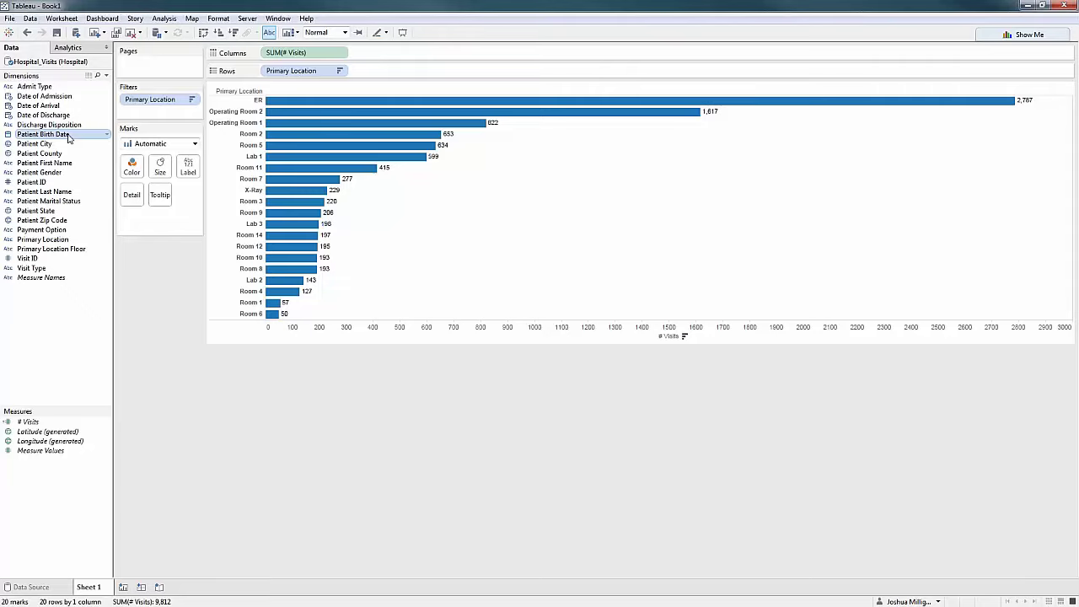
pyautogui.rightClick(68, 137)
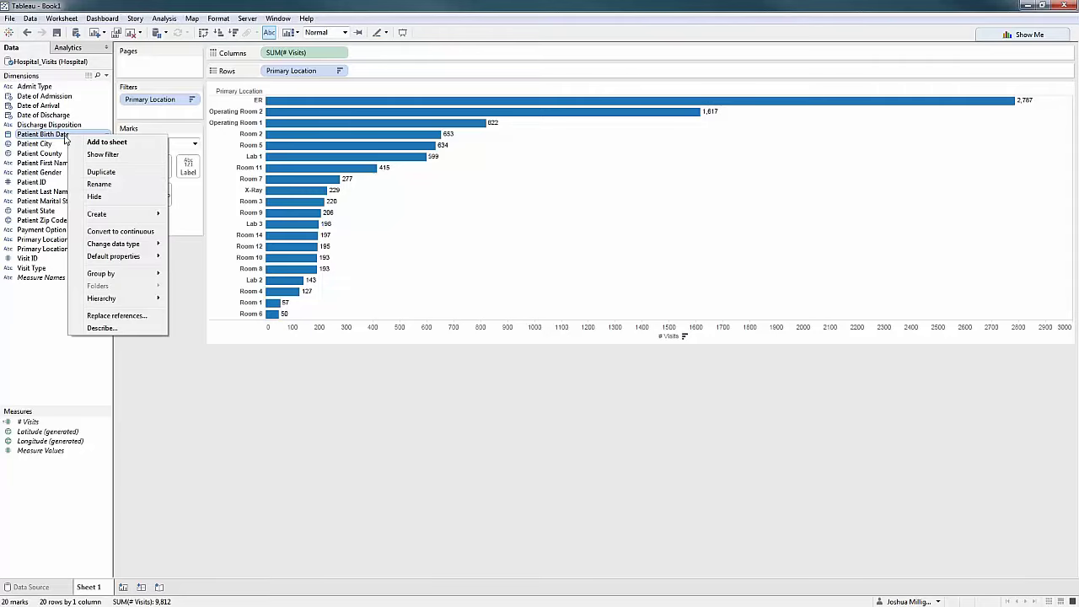
pyautogui.moveTo(140, 215)
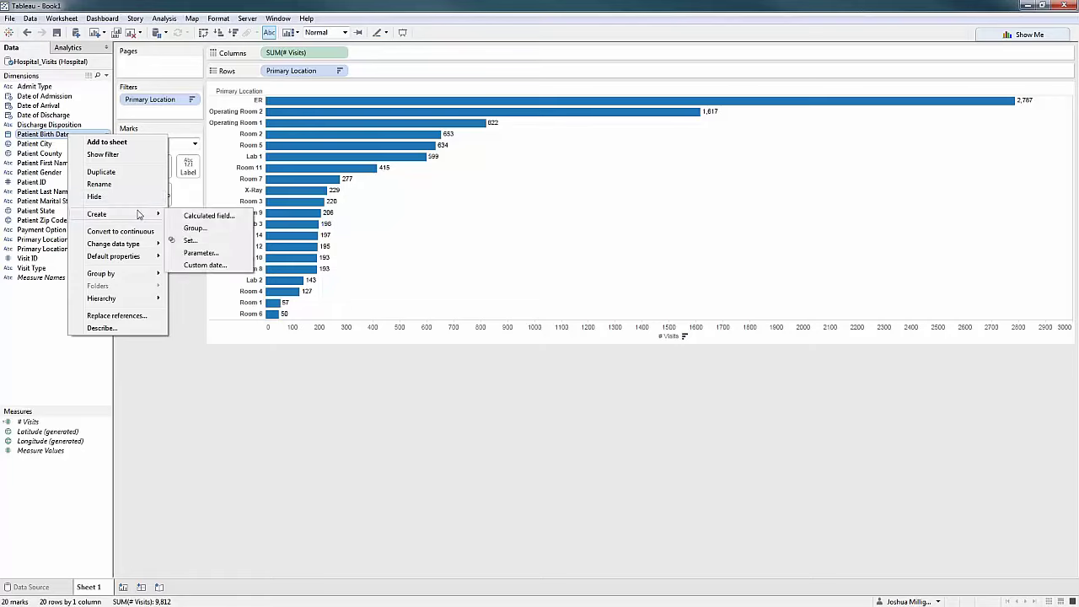
pyautogui.click(193, 216)
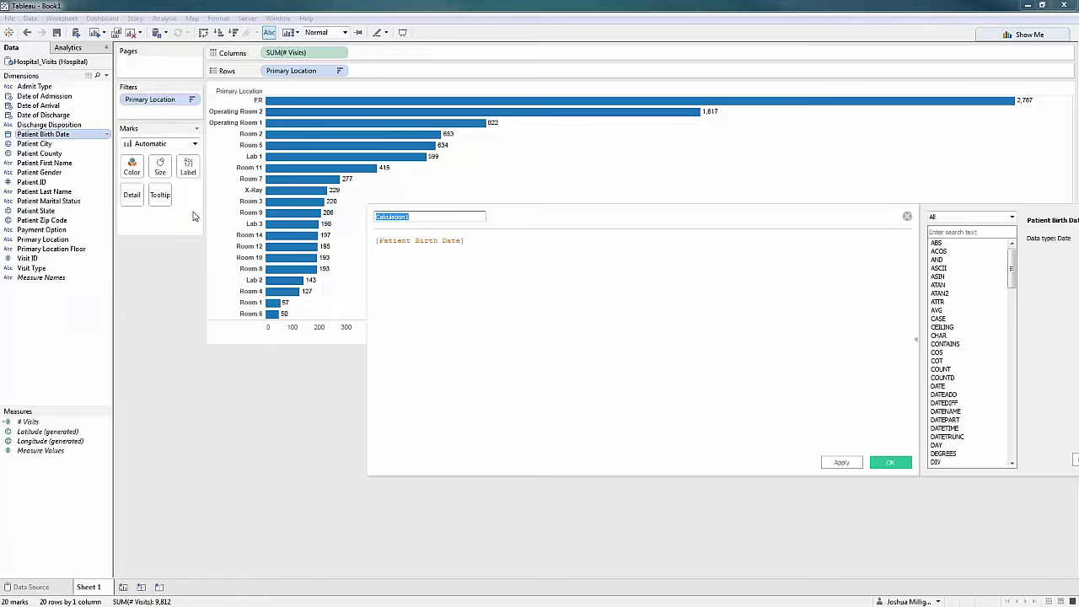
pyautogui.write('Pat')
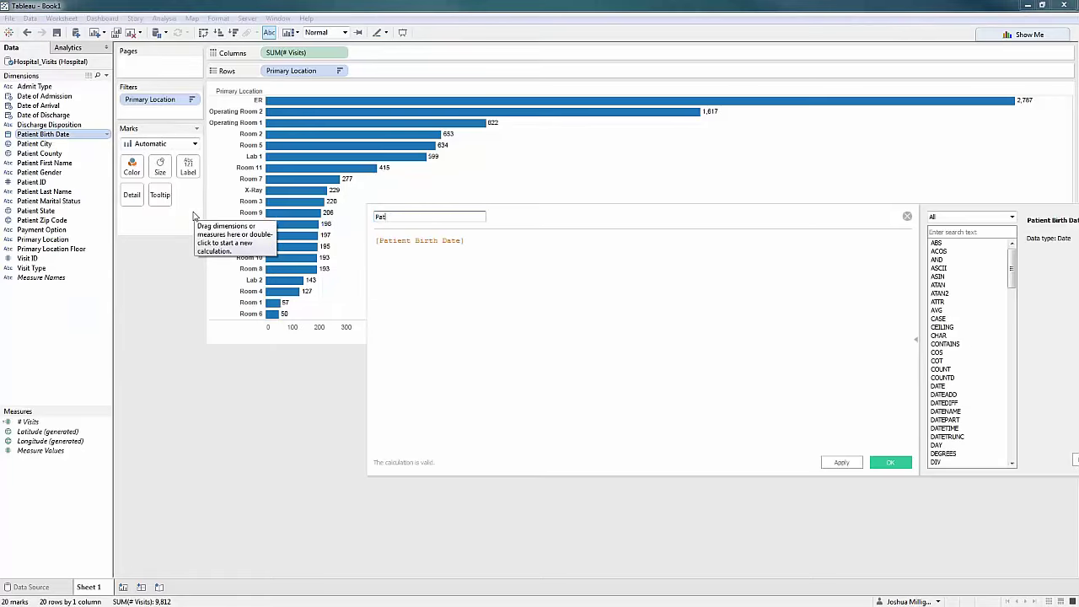
pyautogui.write('ient Age')
# Enter the Patient Age formula as DATEDIFF('year', [Patient Birth Date], TODAY()) and enlarge the formula text.
pyautogui.click(585, 294)
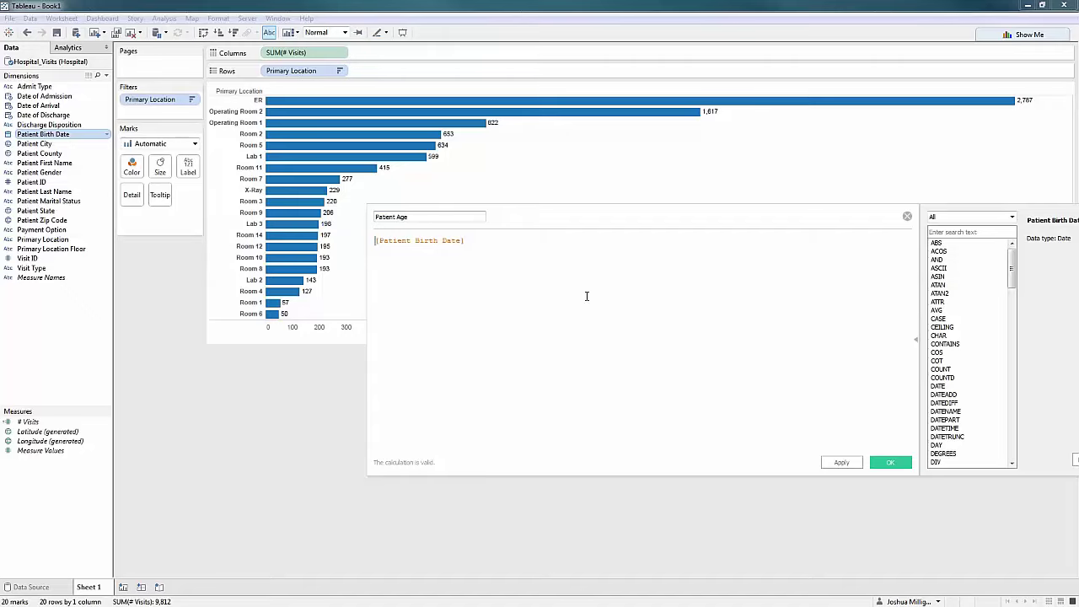
pyautogui.write('DATEDI')
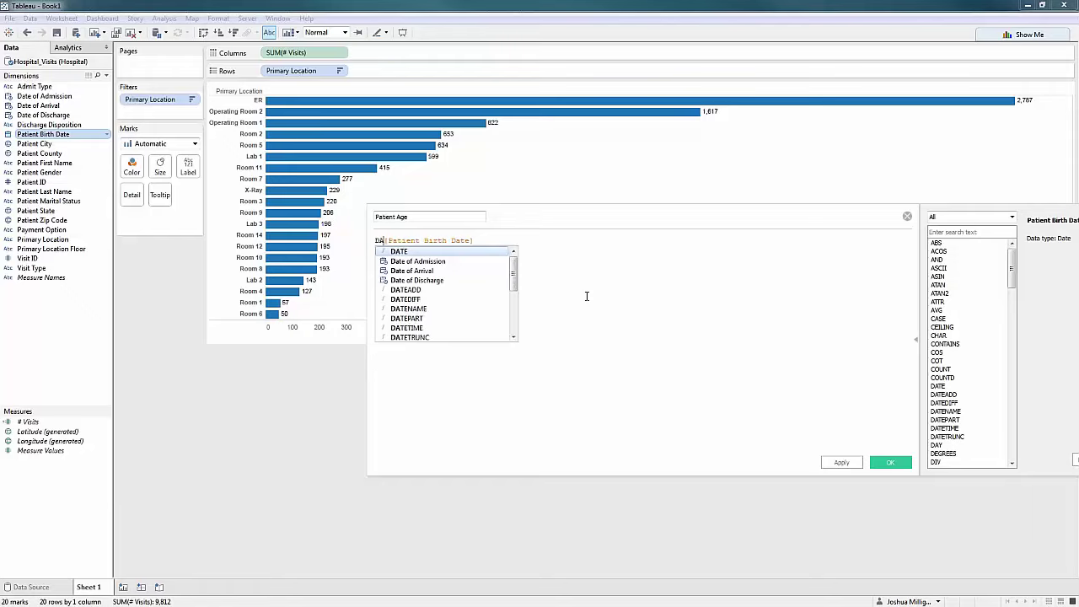
pyautogui.press('Return')
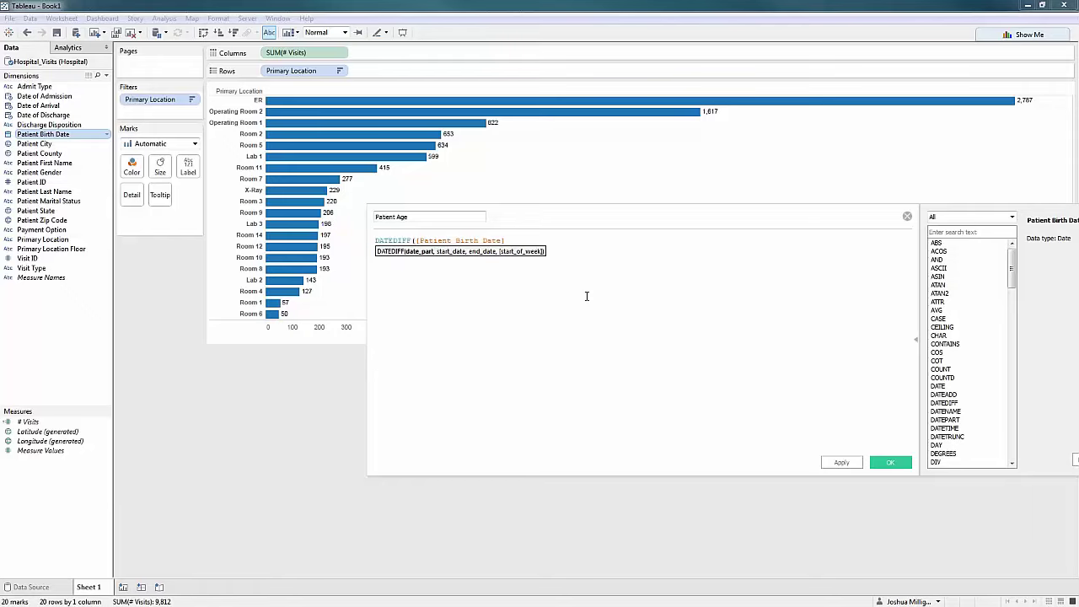
pyautogui.write("'year', ")
pyautogui.write(',')
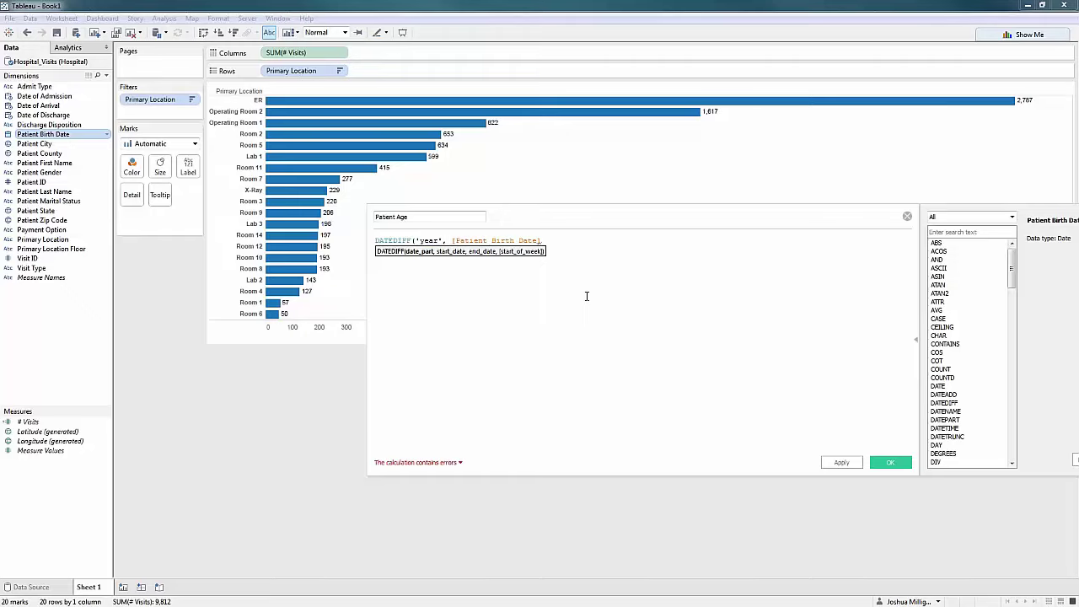
pyautogui.hotkey('shift', 'Left')
pyautogui.hotkey('shift', 'Left')
pyautogui.hotkey('shift', 'Left')
pyautogui.hotkey('shift', 'Left')
pyautogui.hotkey('shift', 'Left')
pyautogui.hotkey('shift', 'Left')
pyautogui.press('Right')
pyautogui.write(', TODAY())')
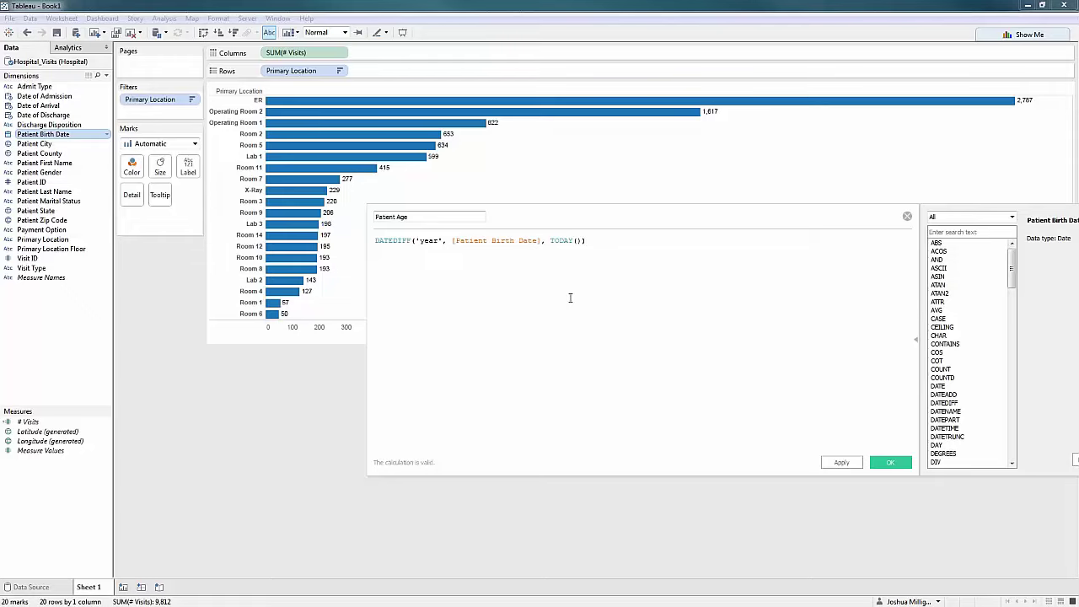
pyautogui.keyDown('ctrl'); pyautogui.scroll(5, 570, 298); pyautogui.keyUp('ctrl')
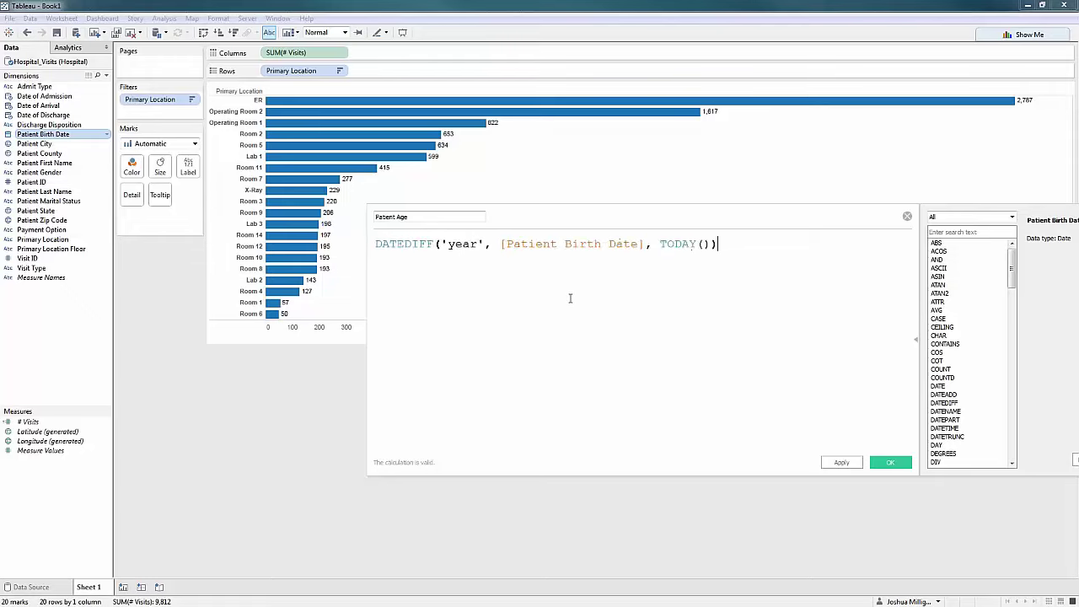
pyautogui.keyDown('ctrl'); pyautogui.scroll(1, 569, 298); pyautogui.keyUp('ctrl')
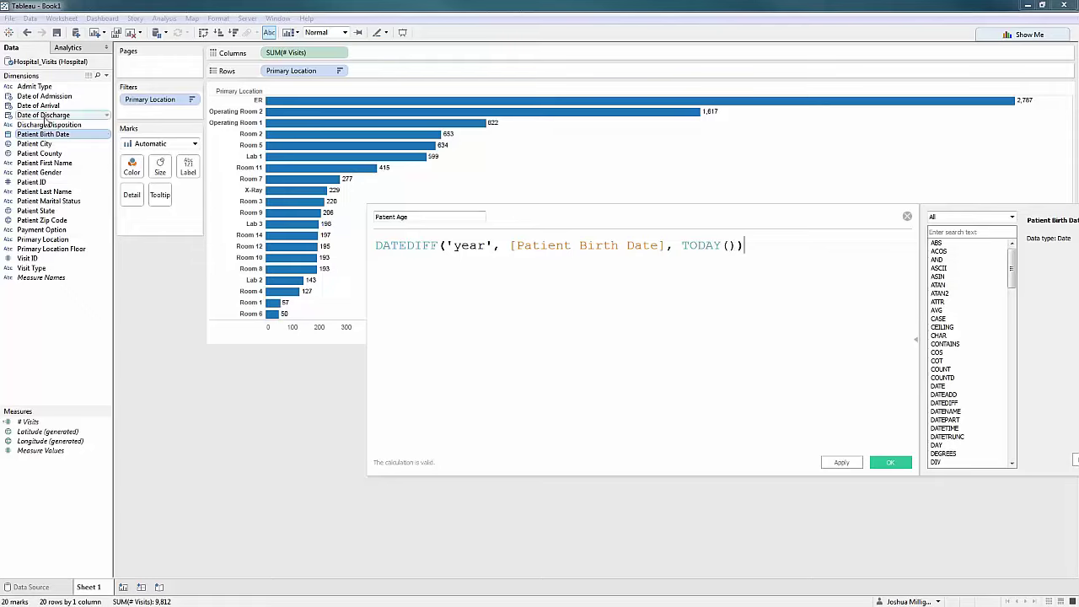
# Replace TODAY() in the age formula with the Date of Admission field as the end date.
pyautogui.doubleClick(690, 245)
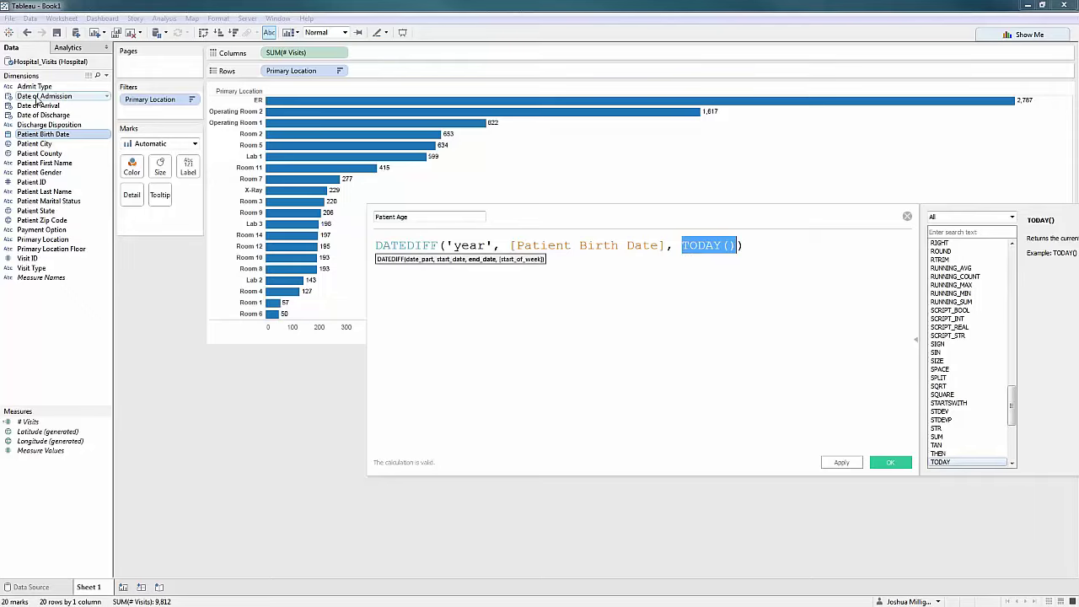
pyautogui.moveTo(36, 97); pyautogui.dragTo(705, 253)
pyautogui.press('Delete')
pyautogui.press('Delete')
pyautogui.press('Delete')
pyautogui.press('Delete')
pyautogui.press('Delete')
pyautogui.press('Delete')
pyautogui.press('Delete')
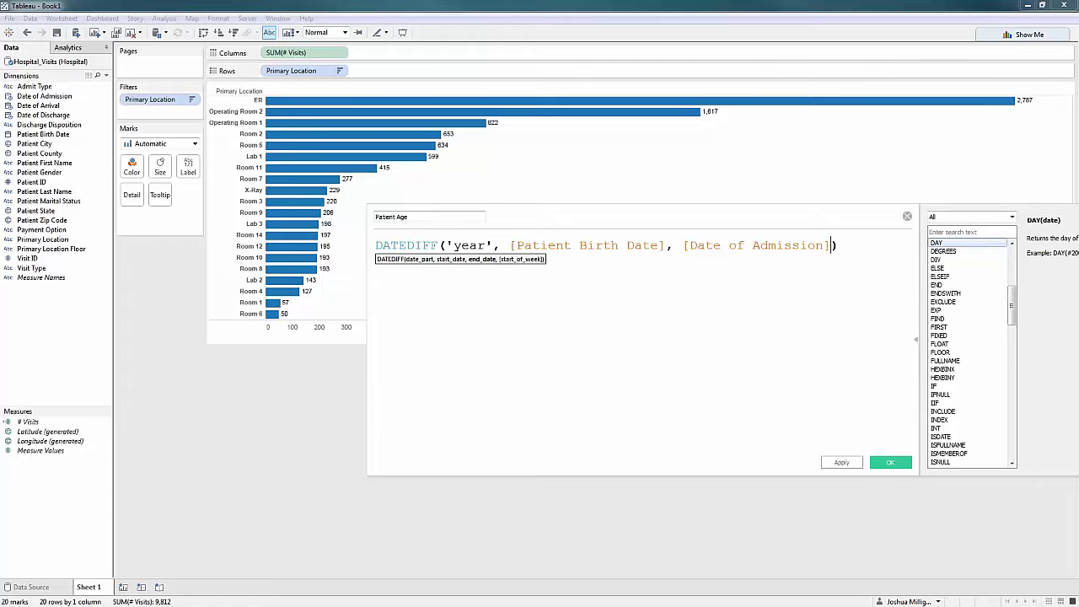
# Rename the calculated field Patient Age at Admission and save it.
pyautogui.click(453, 217)
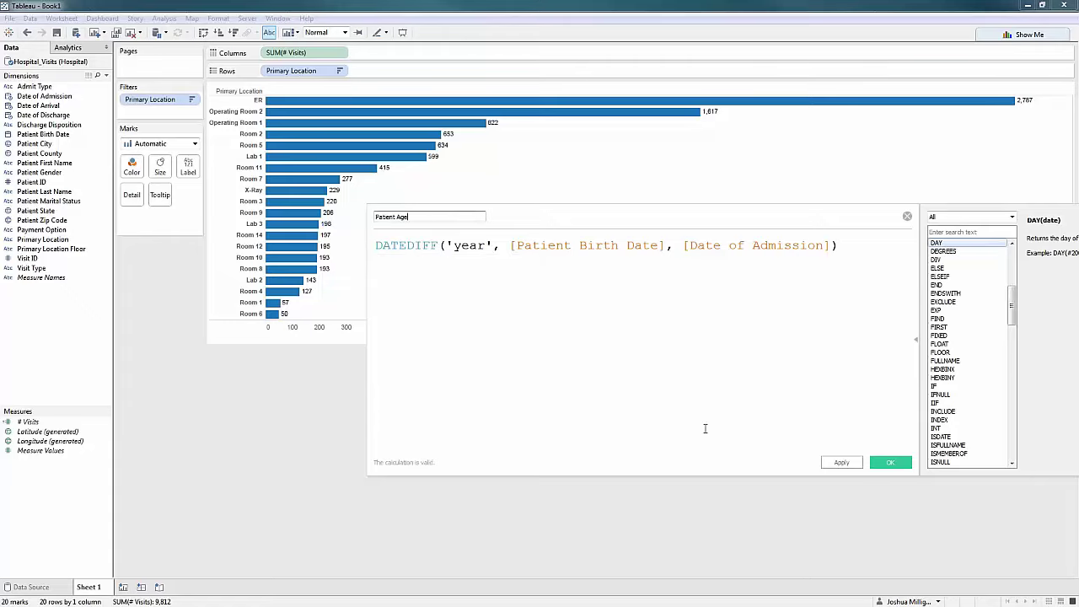
pyautogui.write('at Admission')
pyautogui.click(890, 463)
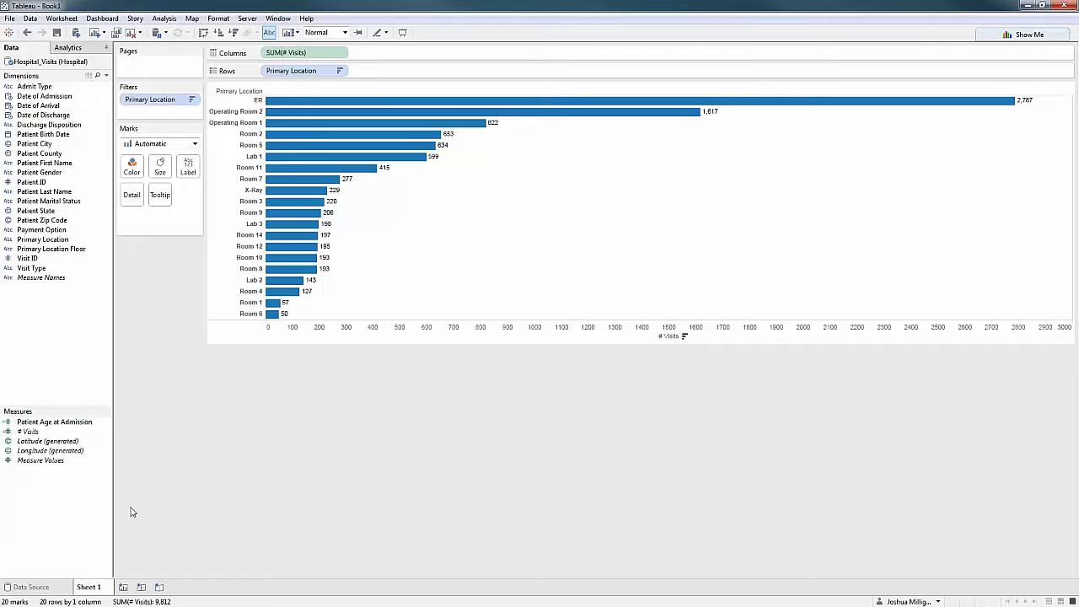
# Build a histogram of Patient Age at Admission on a new worksheet.
pyautogui.click(123, 587)
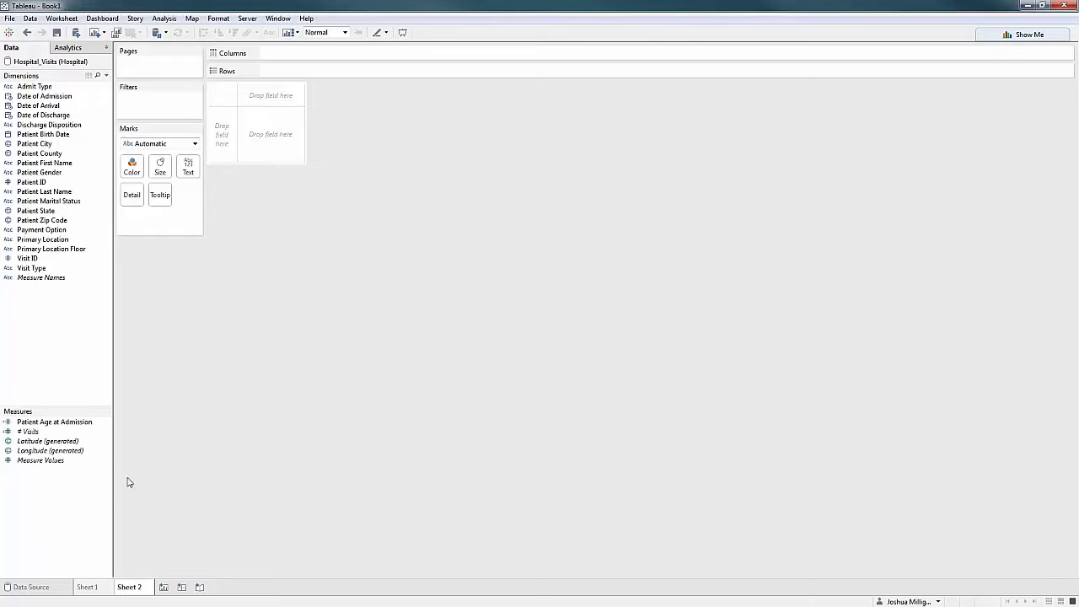
pyautogui.click(82, 424)
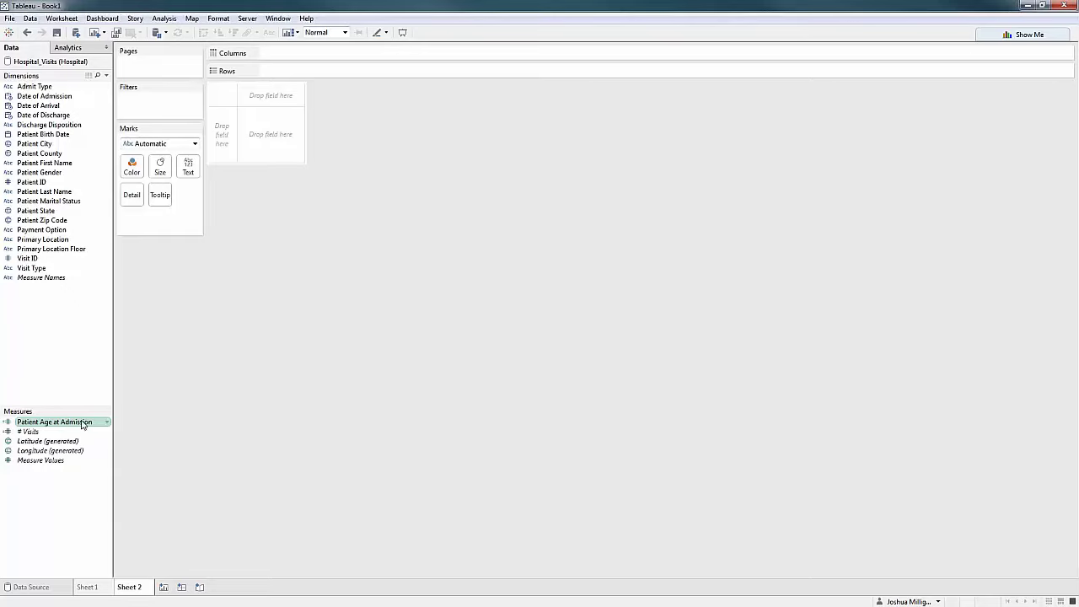
pyautogui.click(998, 37)
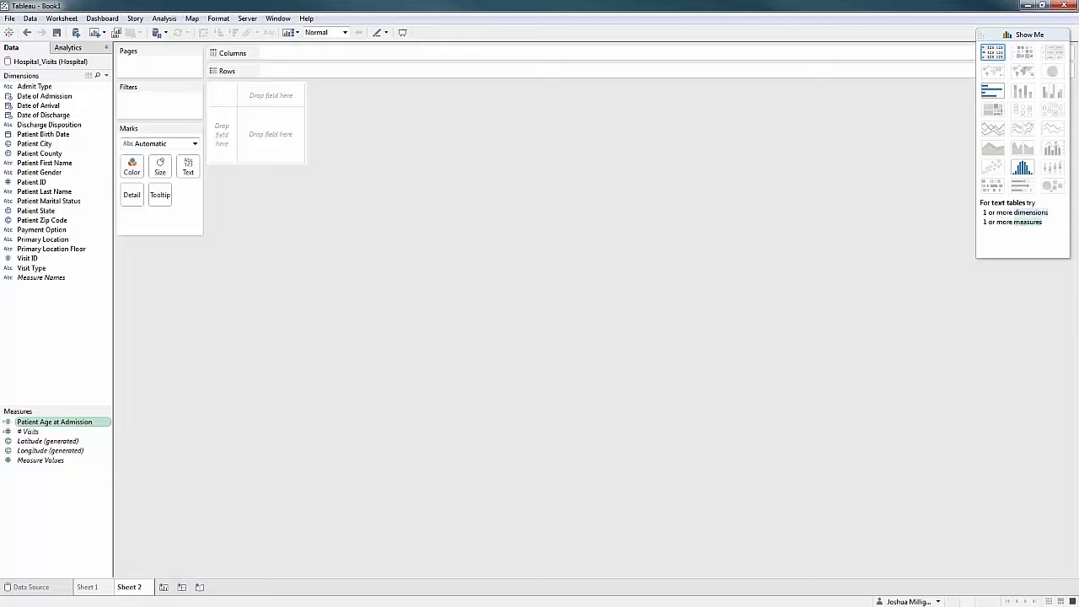
pyautogui.click(1019, 168)
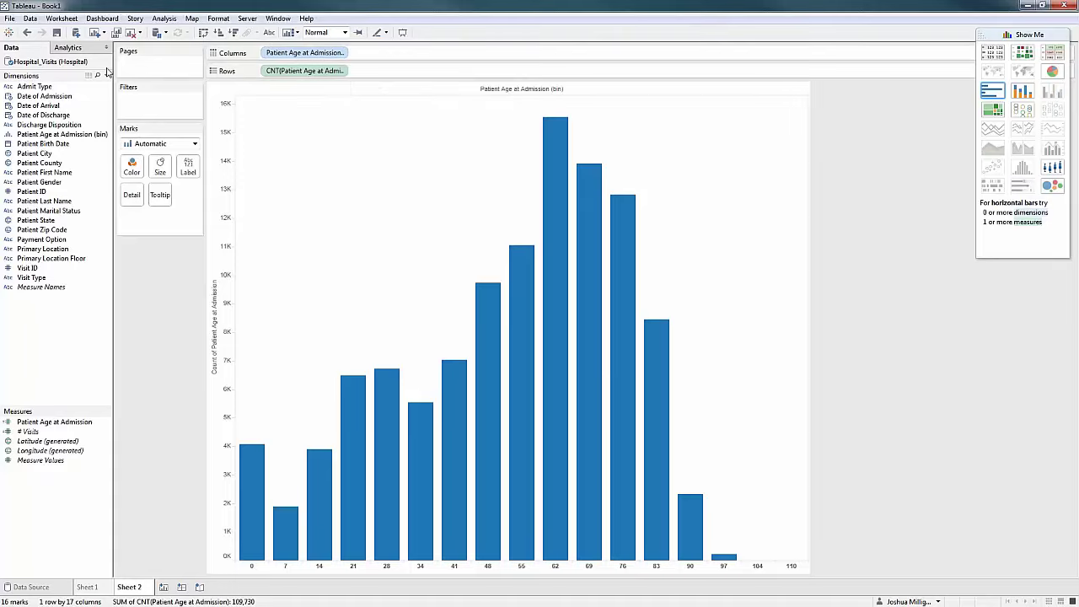
# Set the bin size of Patient Age at Admission (bin) to 10.
pyautogui.rightClick(83, 135)
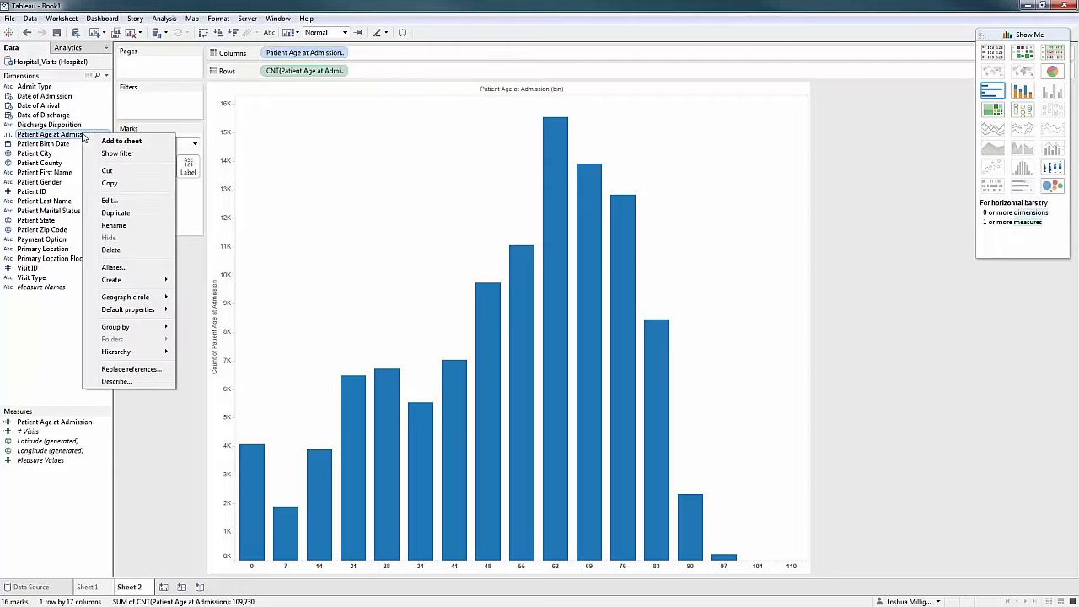
pyautogui.click(110, 200)
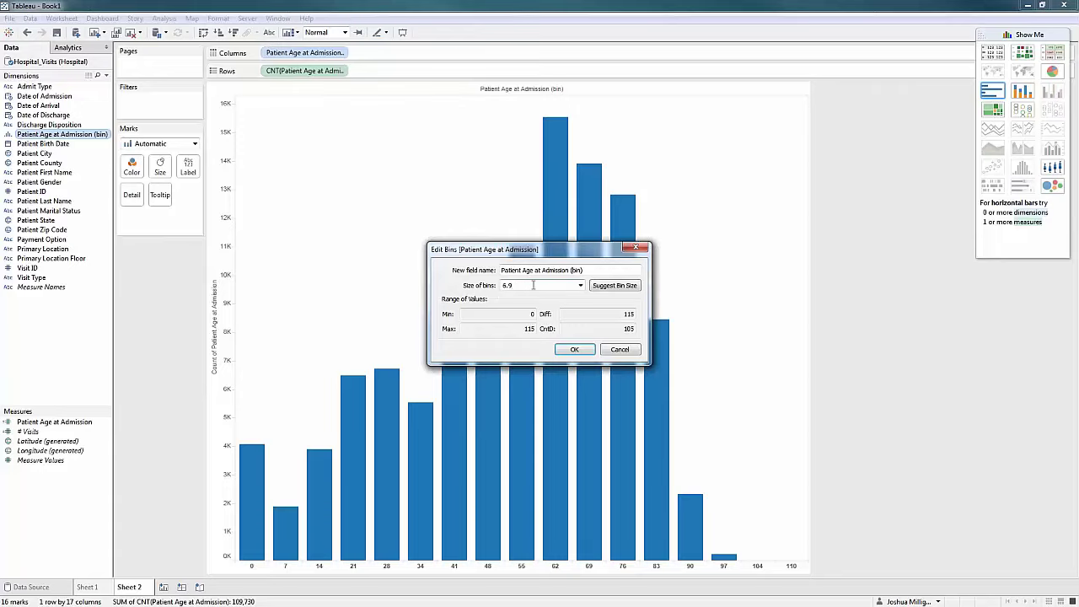
pyautogui.moveTo(532, 285); pyautogui.dragTo(476, 291)
pyautogui.write('10')
pyautogui.click(574, 350)
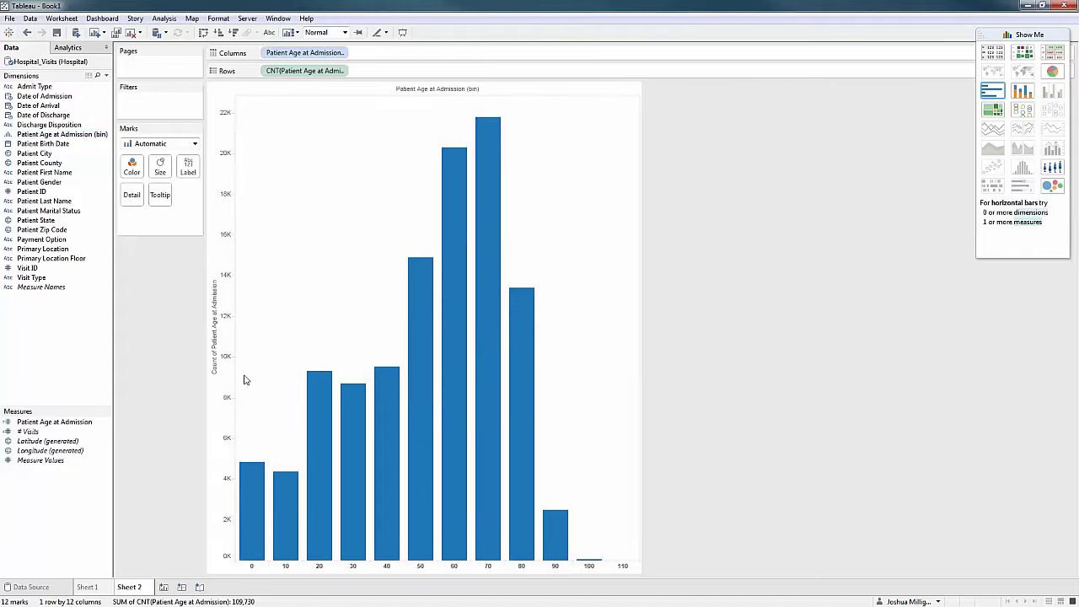
# Replace the age count on Rows with # Visits, and that in turn with the distinct count of Patient ID.
pyautogui.moveTo(251, 520)
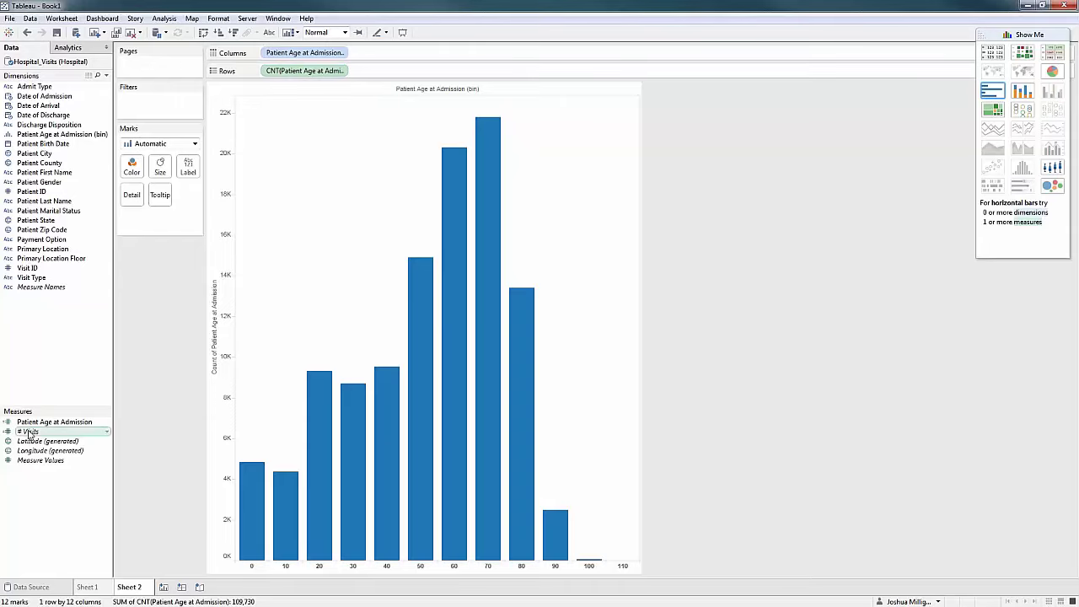
pyautogui.moveTo(29, 432); pyautogui.dragTo(312, 74)
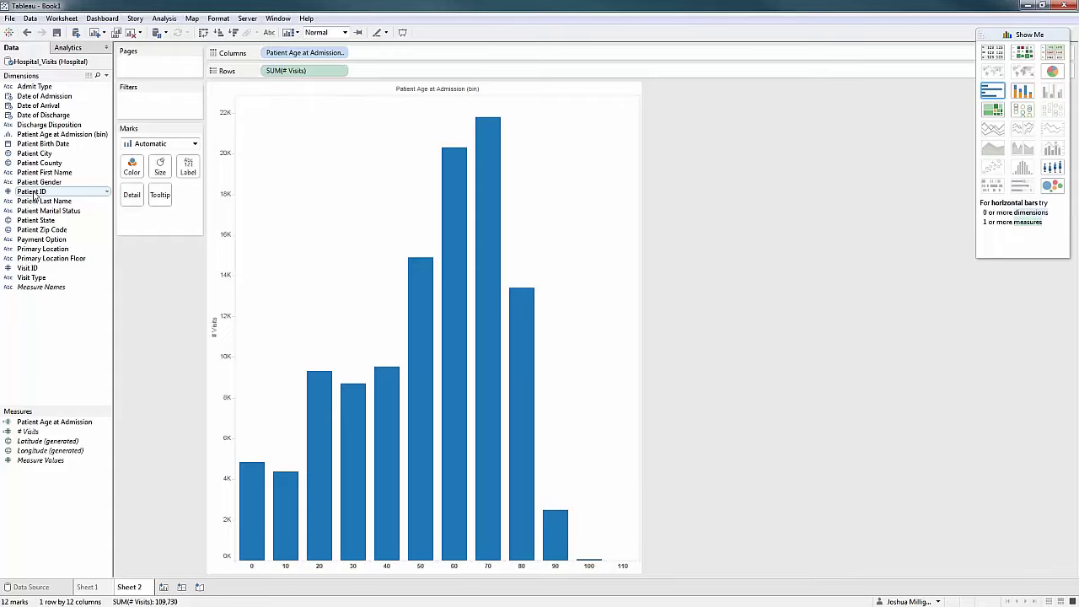
pyautogui.moveTo(37, 193); pyautogui.dragTo(253, 109)
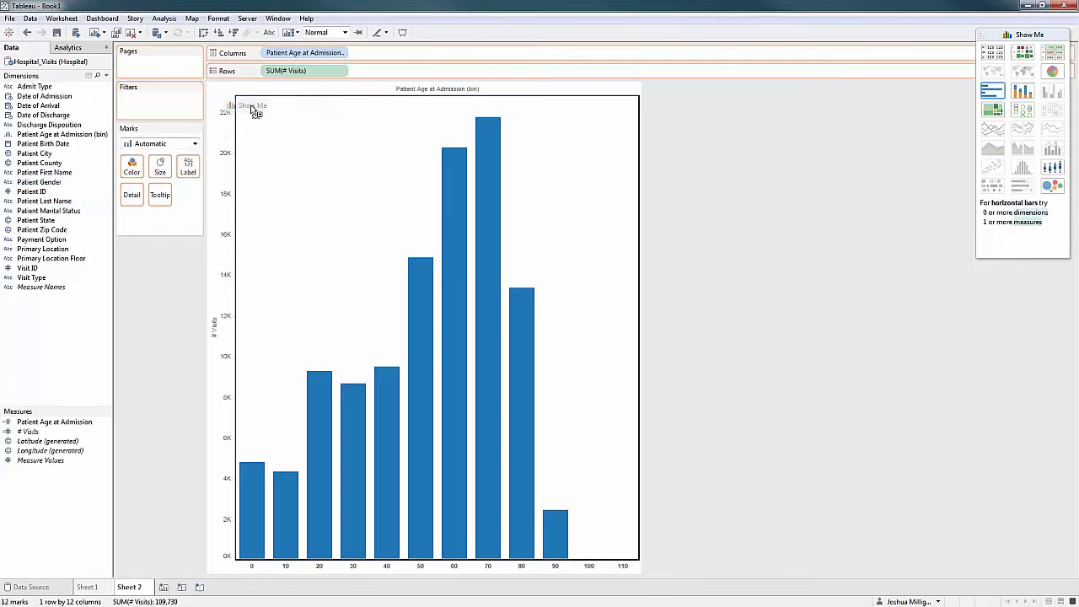
pyautogui.moveTo(253, 110); pyautogui.dragTo(298, 75)
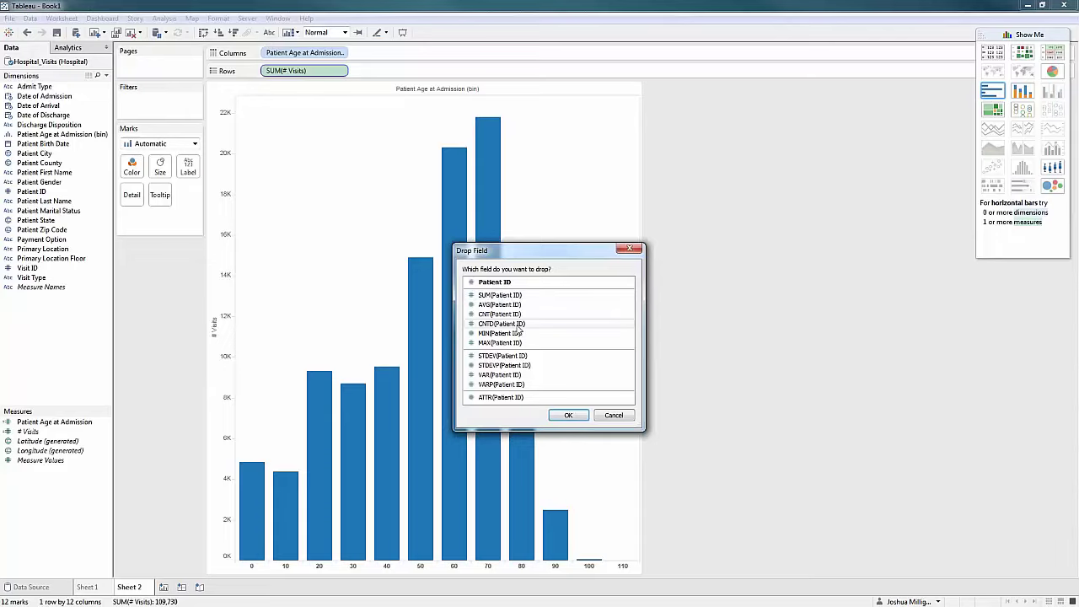
pyautogui.doubleClick(516, 324)
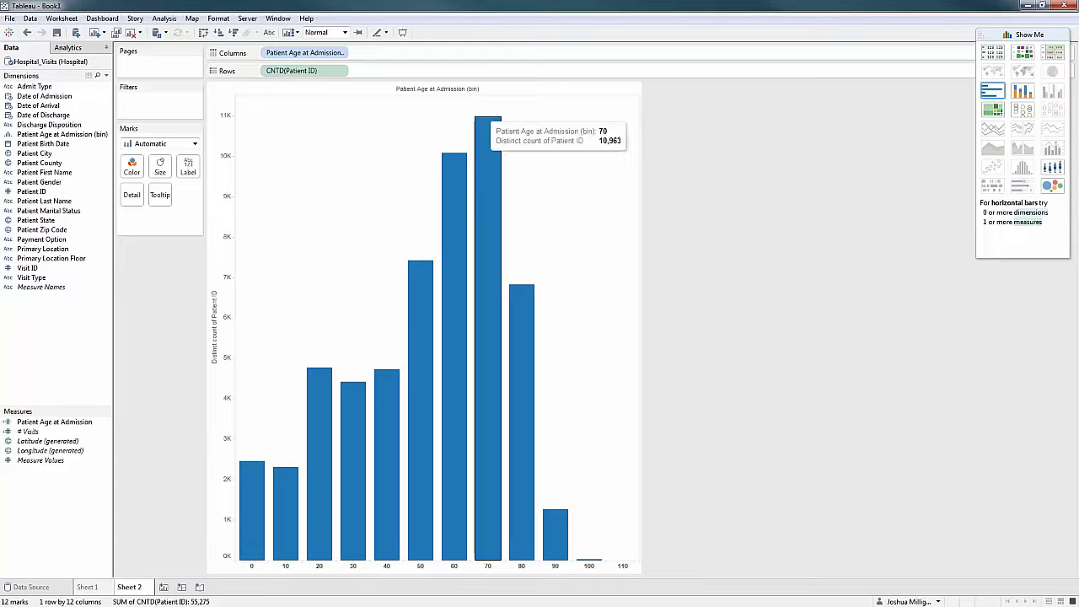
# Compare the age 70 bar under # Visits and distinct Patient ID count by undoing and redoing the last change.
pyautogui.click(27, 33)
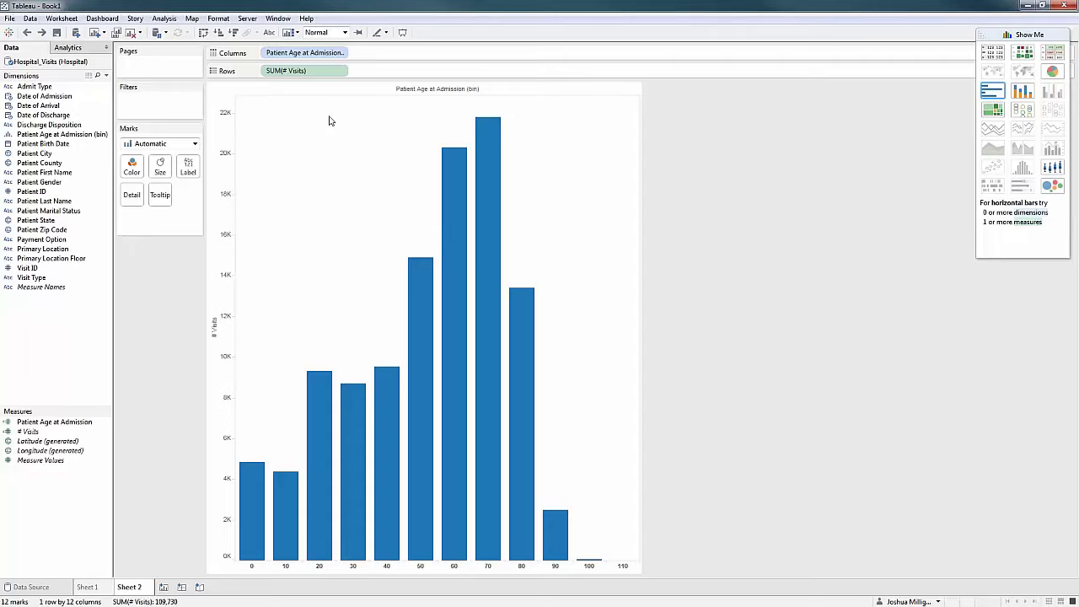
pyautogui.moveTo(496, 118)
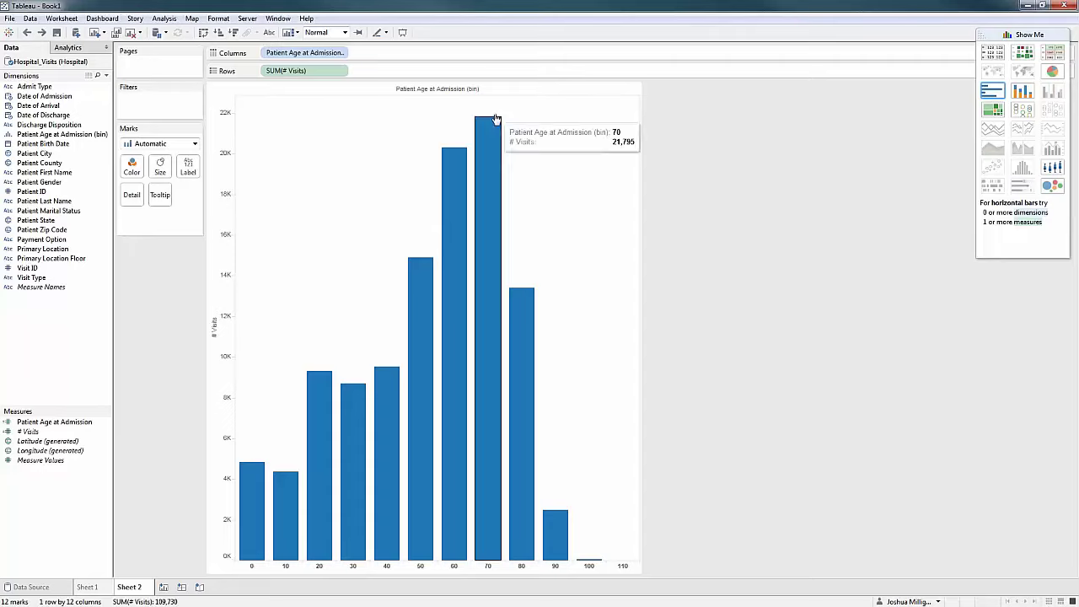
pyautogui.click(41, 32)
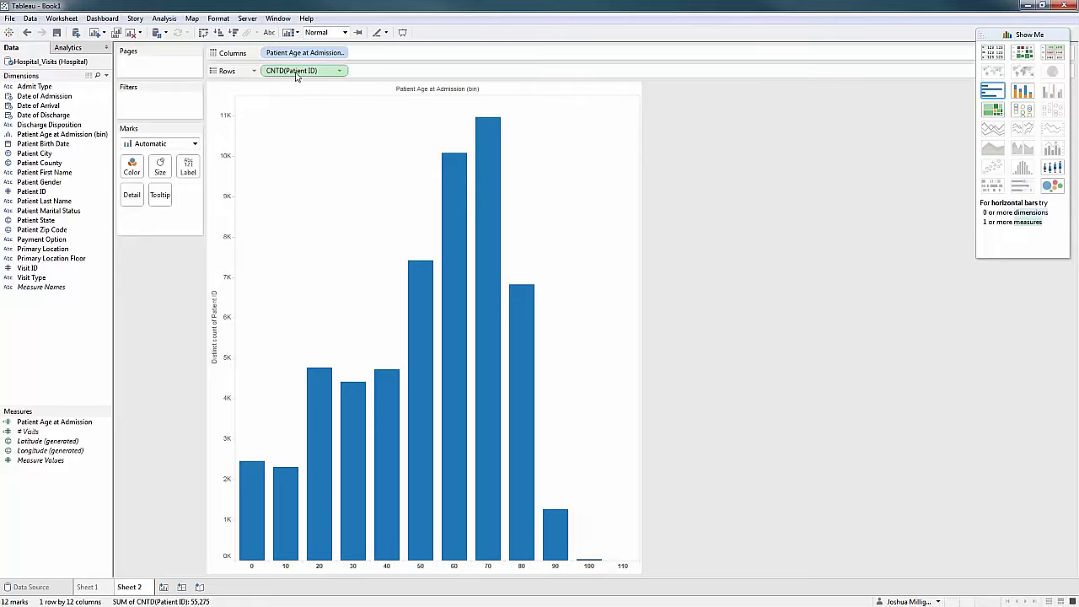
# Create the calculated field # Patients as COUNTD([Patient ID]) and use it on Rows in place of the distinct count of Patient ID.
pyautogui.rightClick(49, 375)
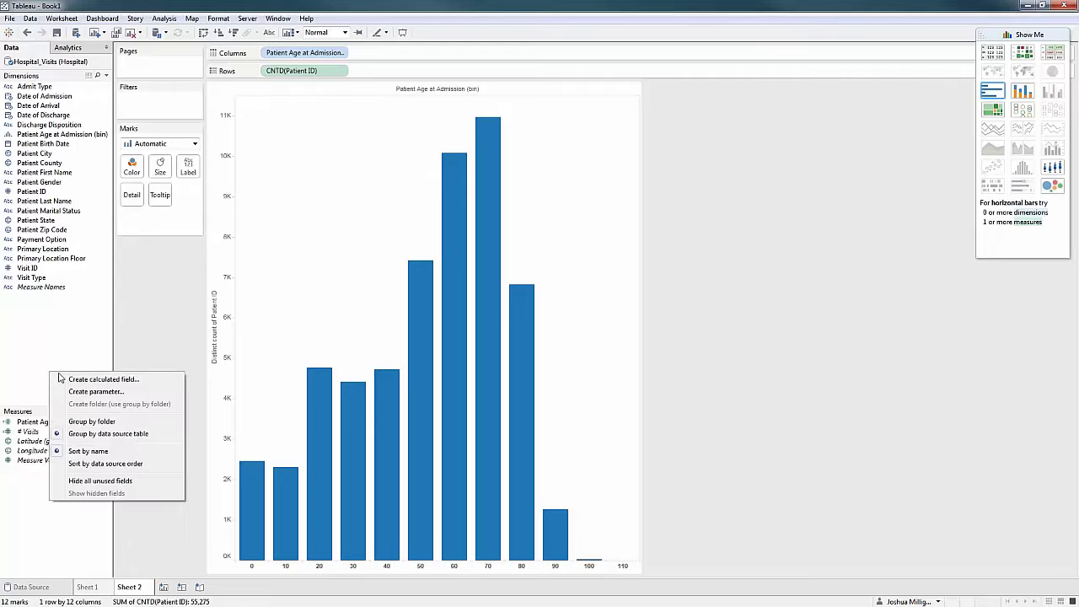
pyautogui.click(87, 380)
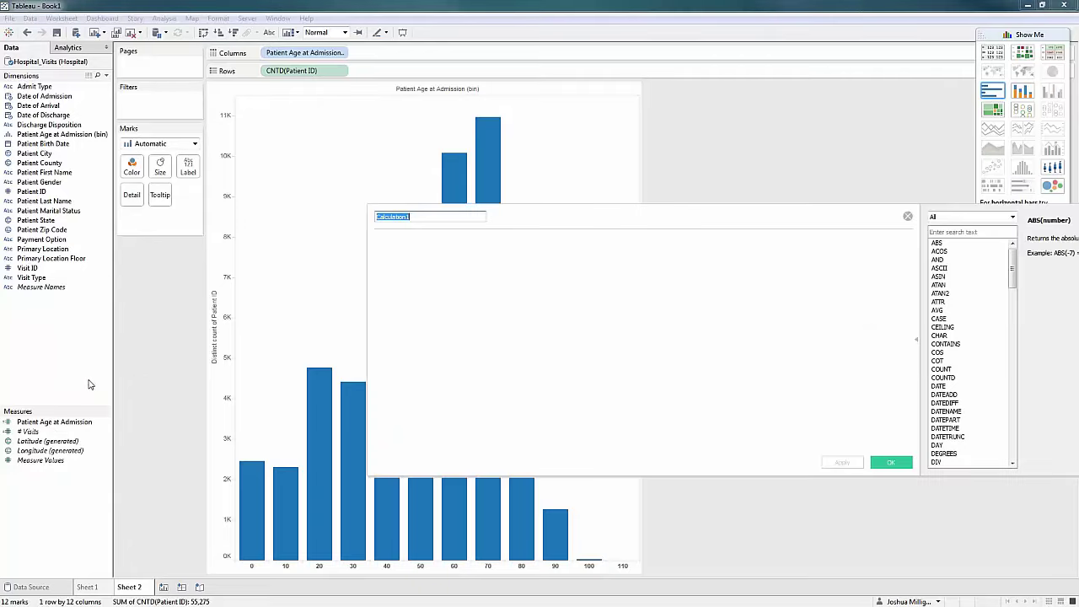
pyautogui.write('#')
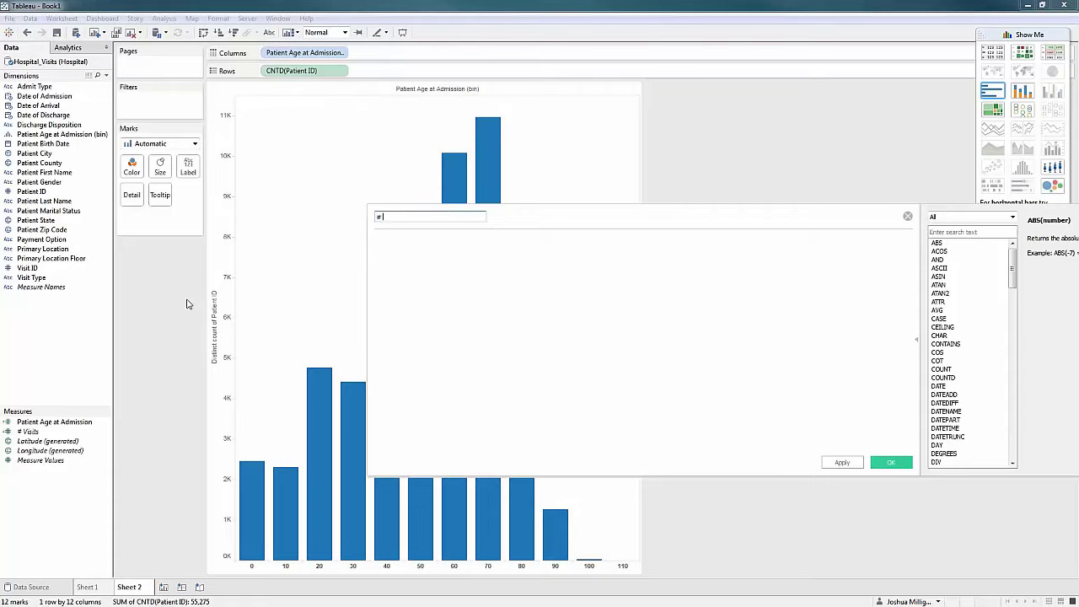
pyautogui.write(' Patients')
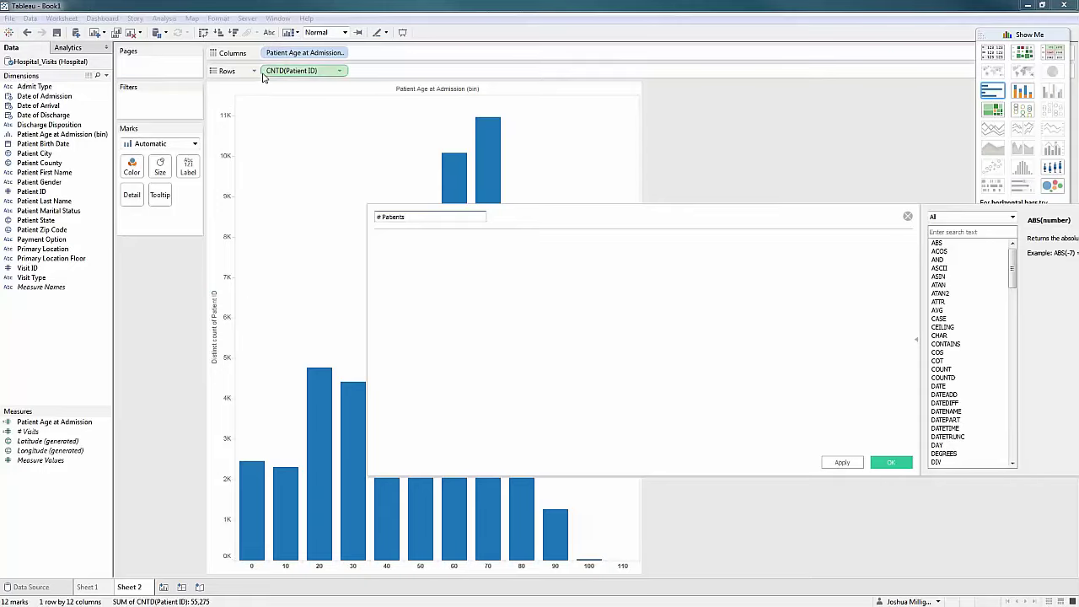
pyautogui.moveTo(272, 74); pyautogui.dragTo(505, 300)
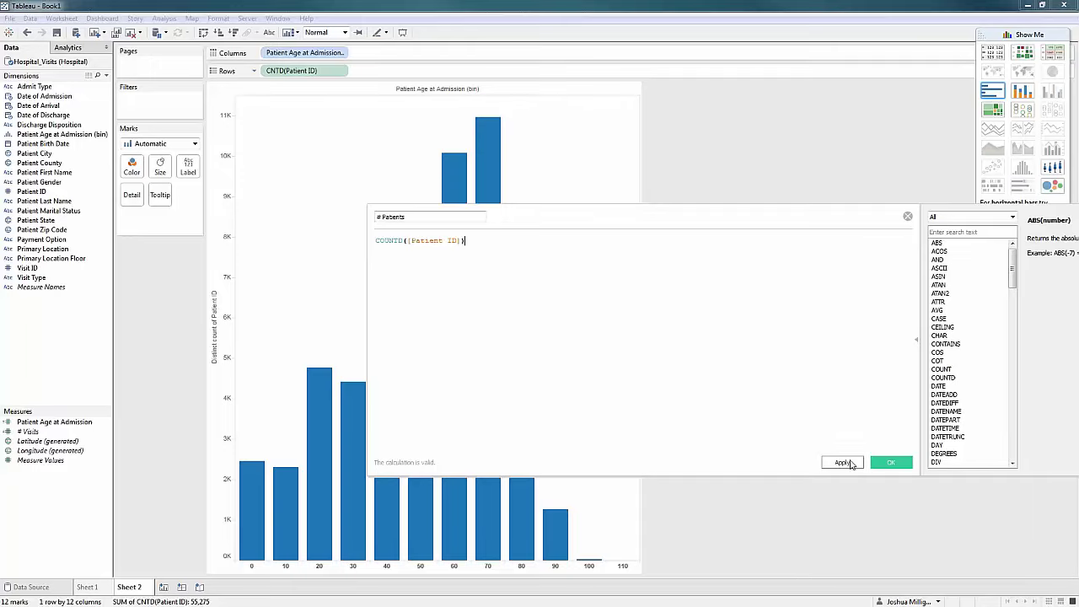
pyautogui.click(889, 463)
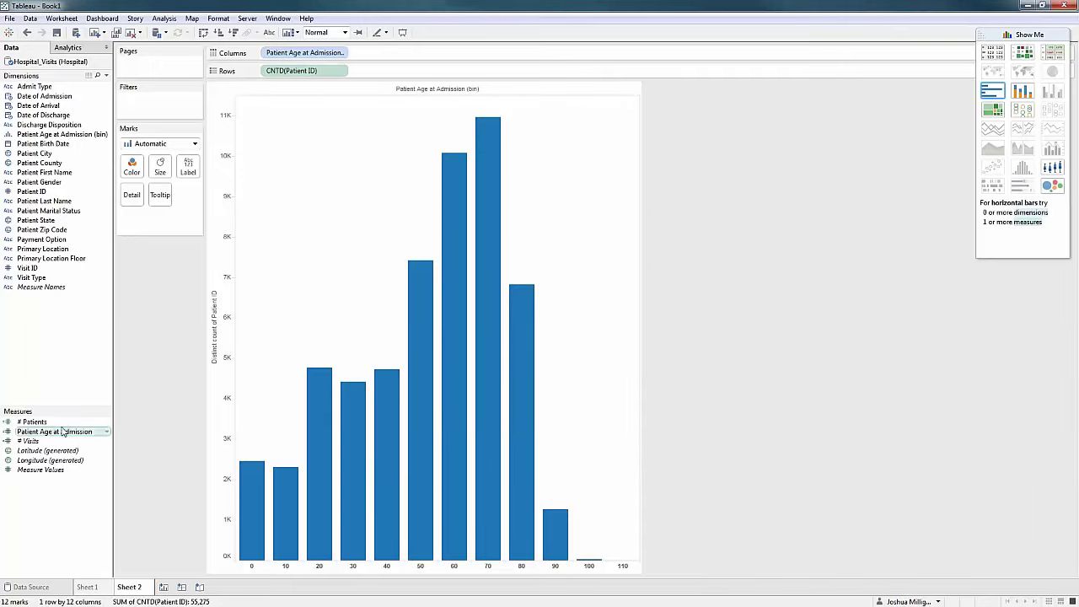
pyautogui.moveTo(33, 428); pyautogui.dragTo(315, 78)
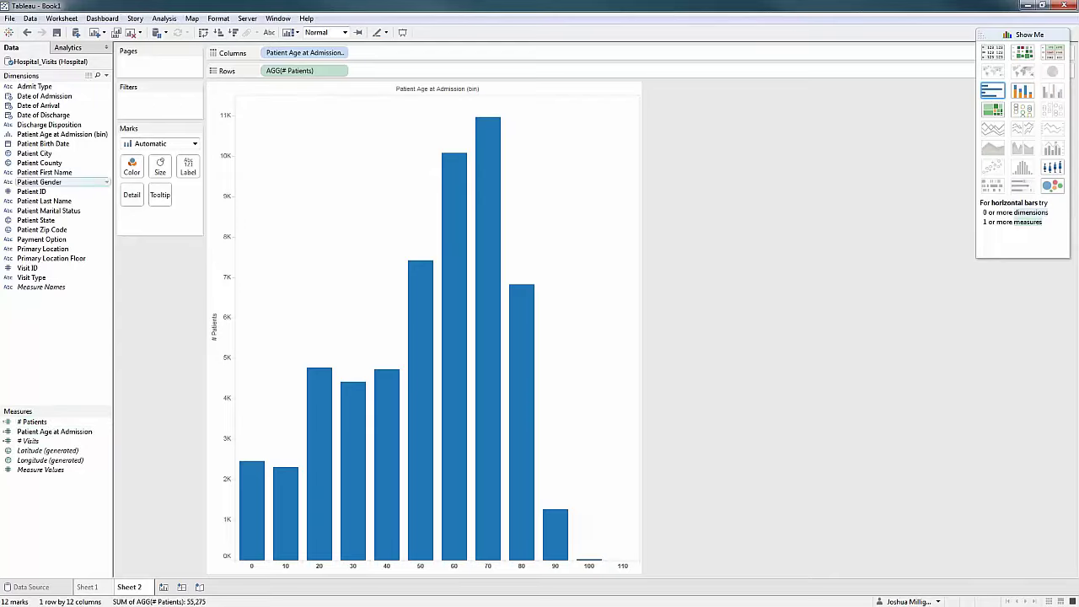
pyautogui.click(72, 100)
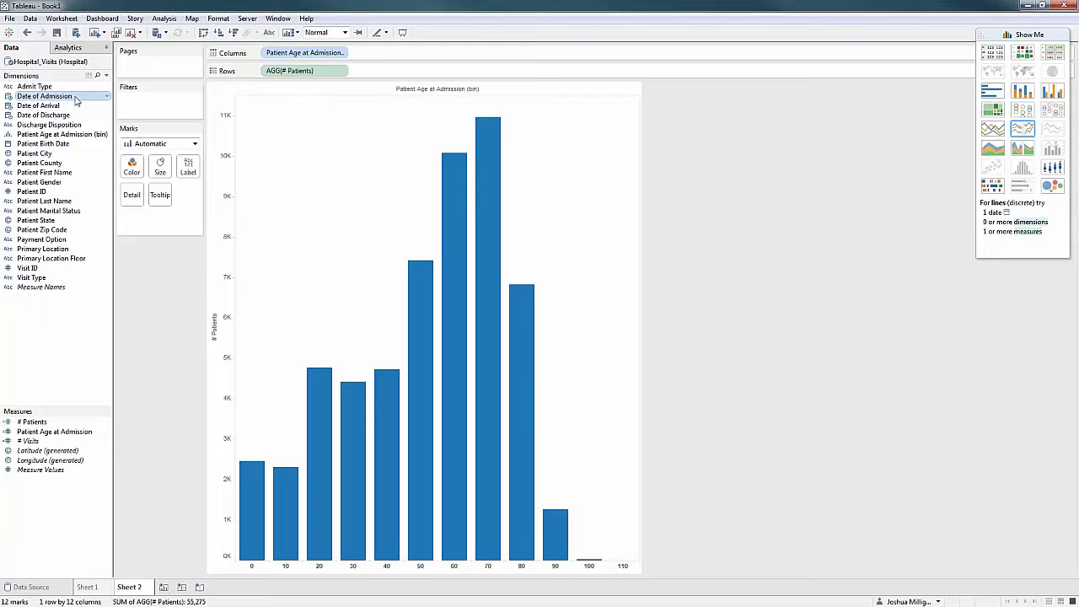
pyautogui.click(78, 117)
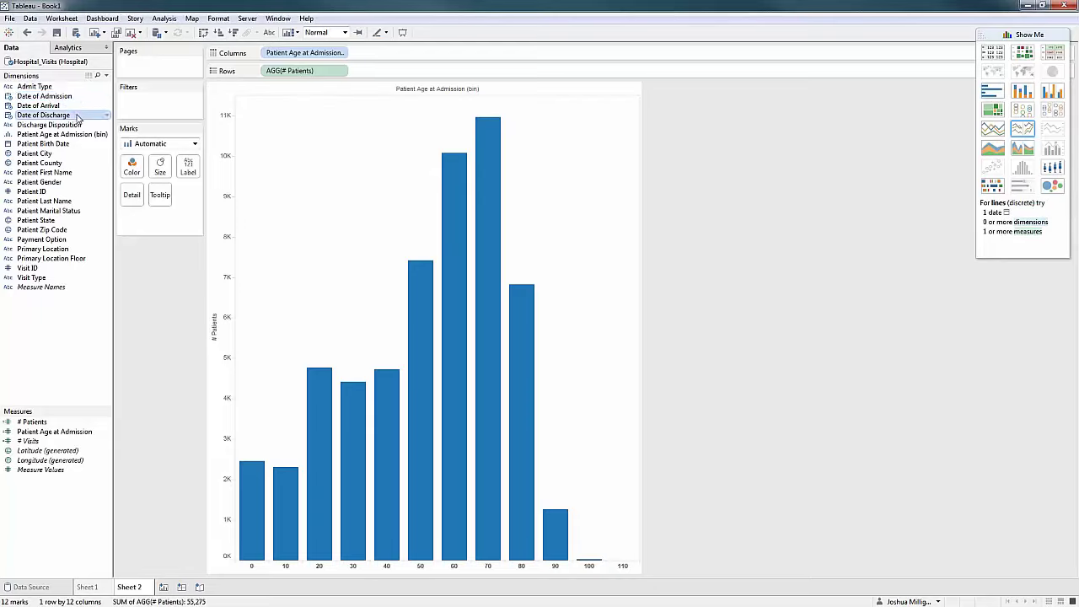
pyautogui.click(79, 106)
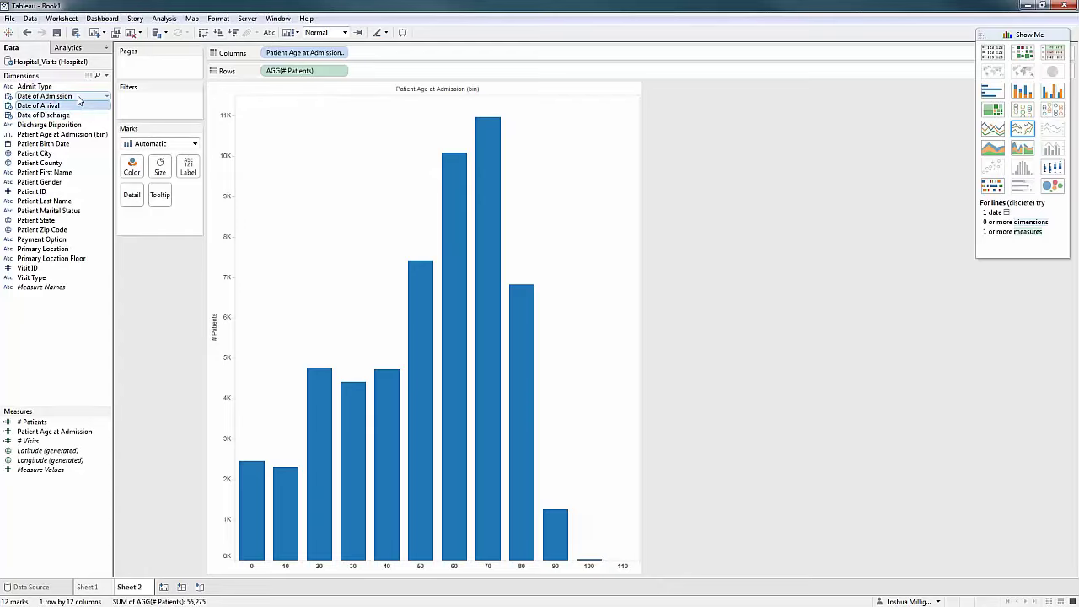
pyautogui.click(79, 99)
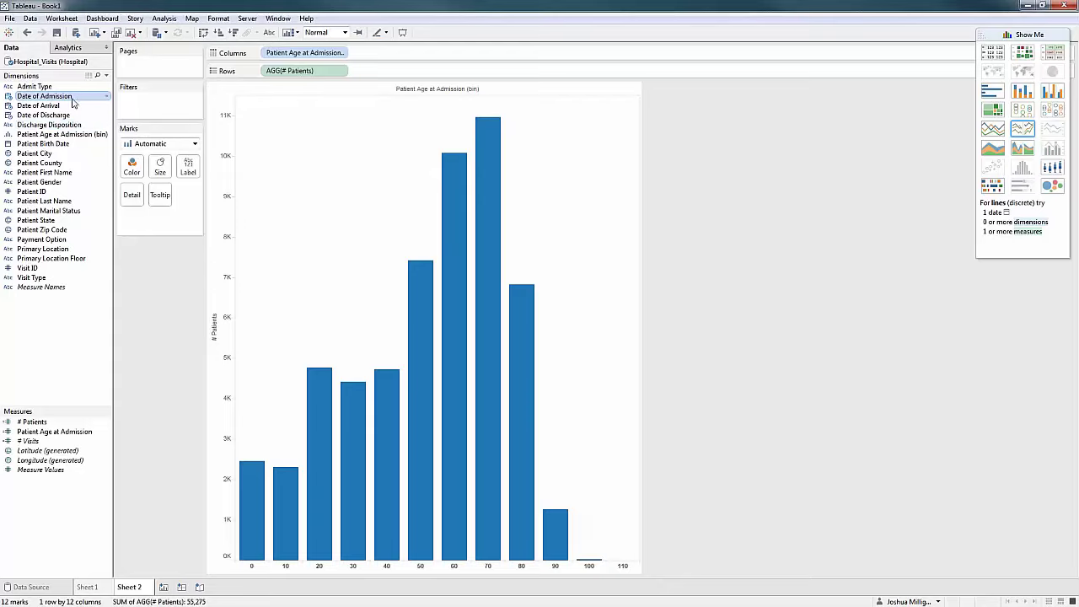
pyautogui.click(85, 115)
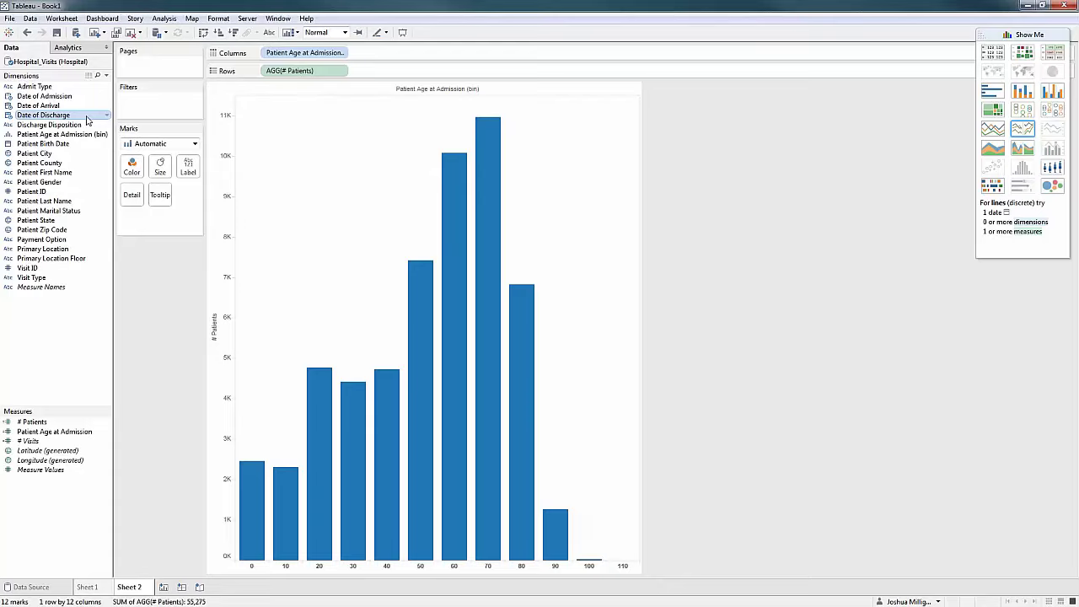
pyautogui.click(86, 117)
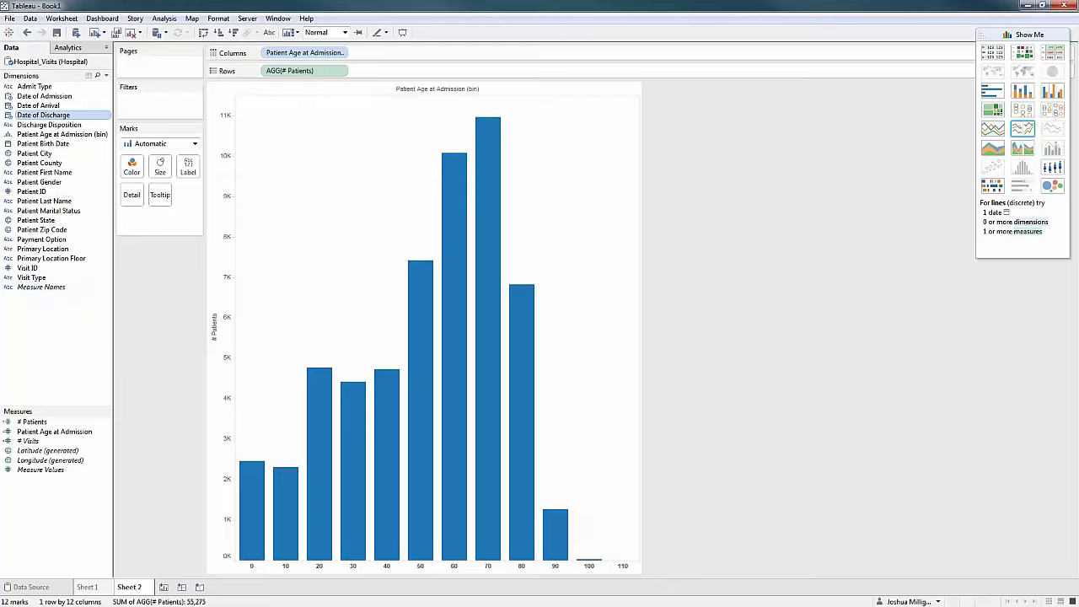
# Build a horizontal bar chart of # Patients by Primary Location on a new worksheet.
pyautogui.click(163, 589)
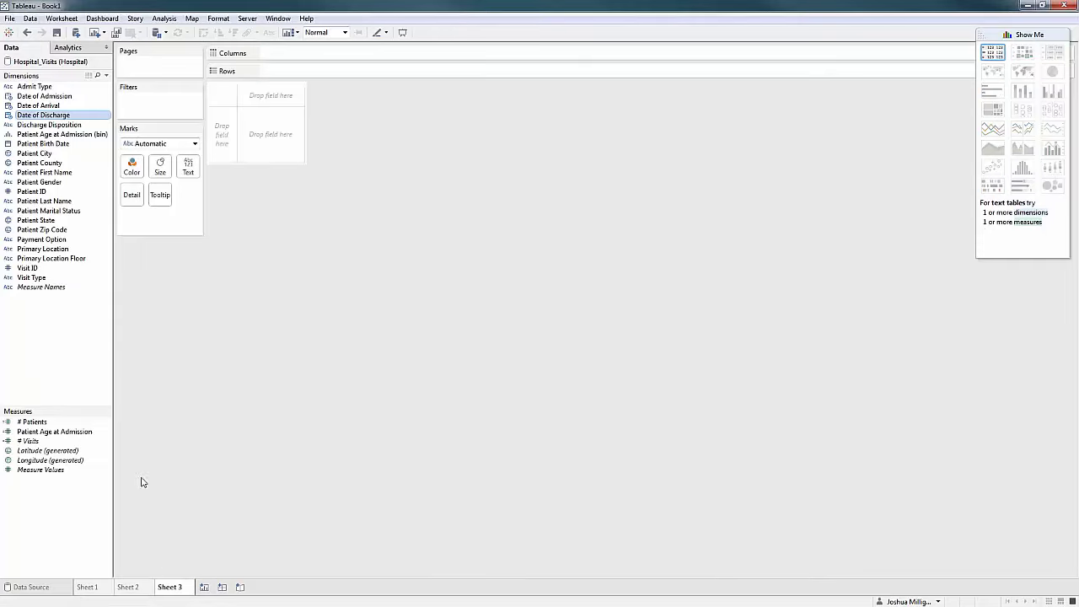
pyautogui.click(71, 250)
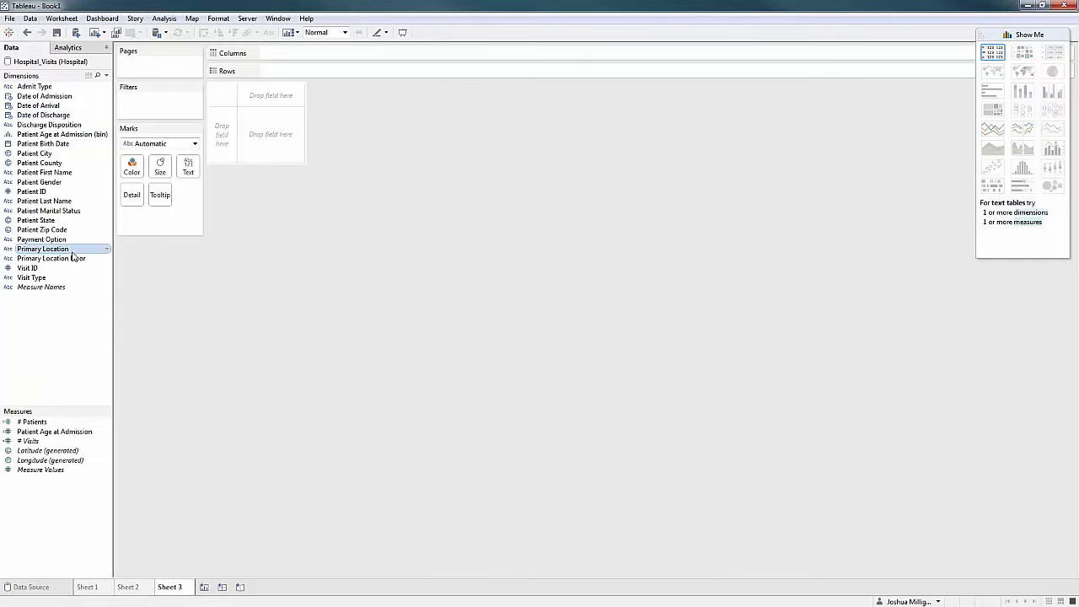
pyautogui.click(35, 424)
pyautogui.moveTo(34, 421); pyautogui.dragTo(265, 106)
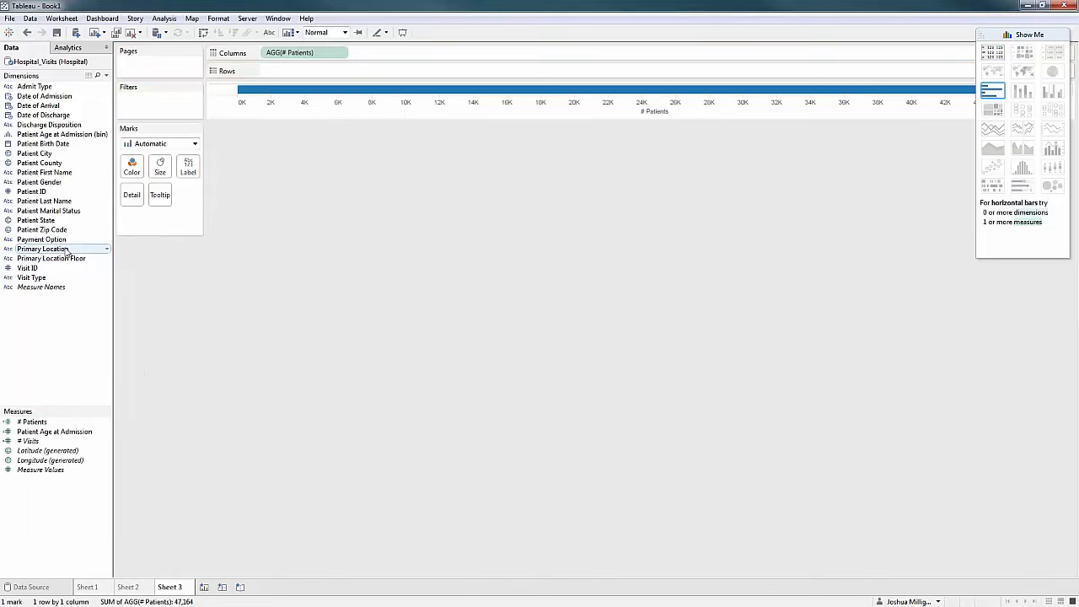
pyautogui.moveTo(84, 247); pyautogui.dragTo(291, 72)
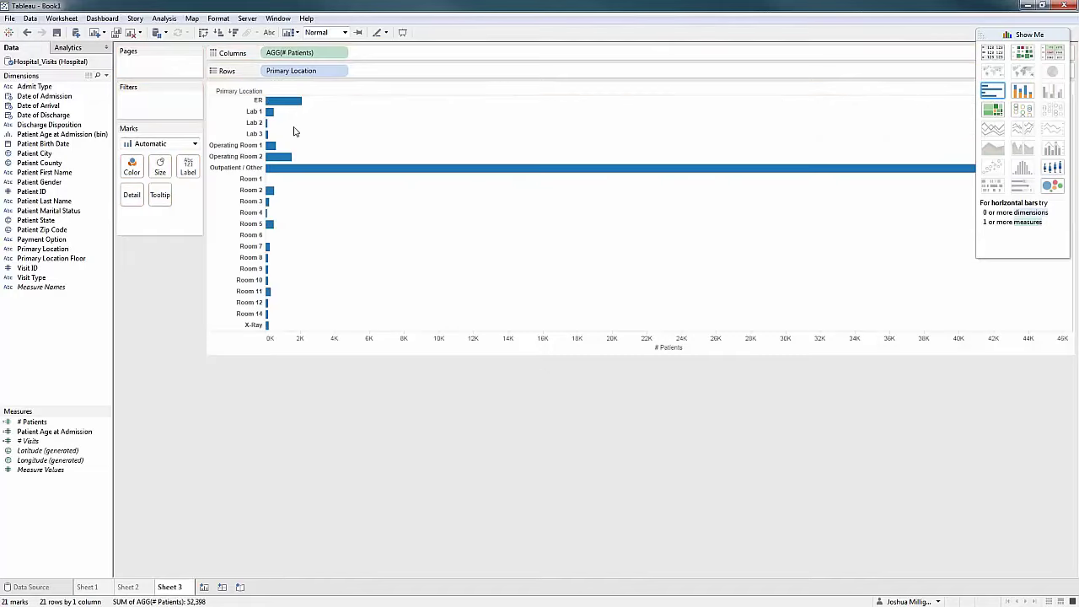
# Exclude Outpatient / Other from Primary Location and apply that filter to all worksheets using this data source.
pyautogui.click(250, 169)
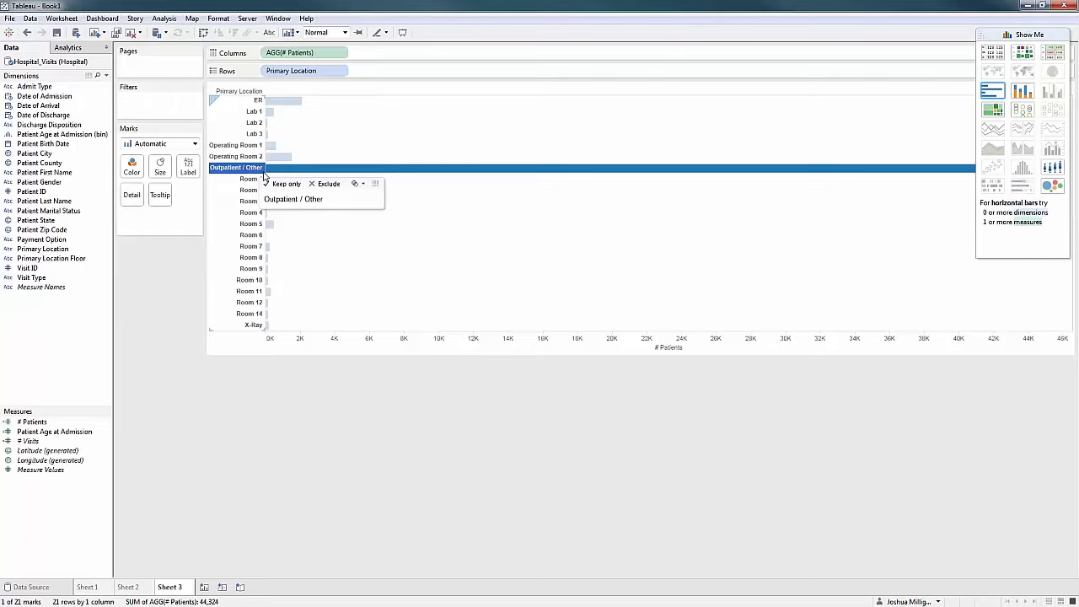
pyautogui.click(325, 184)
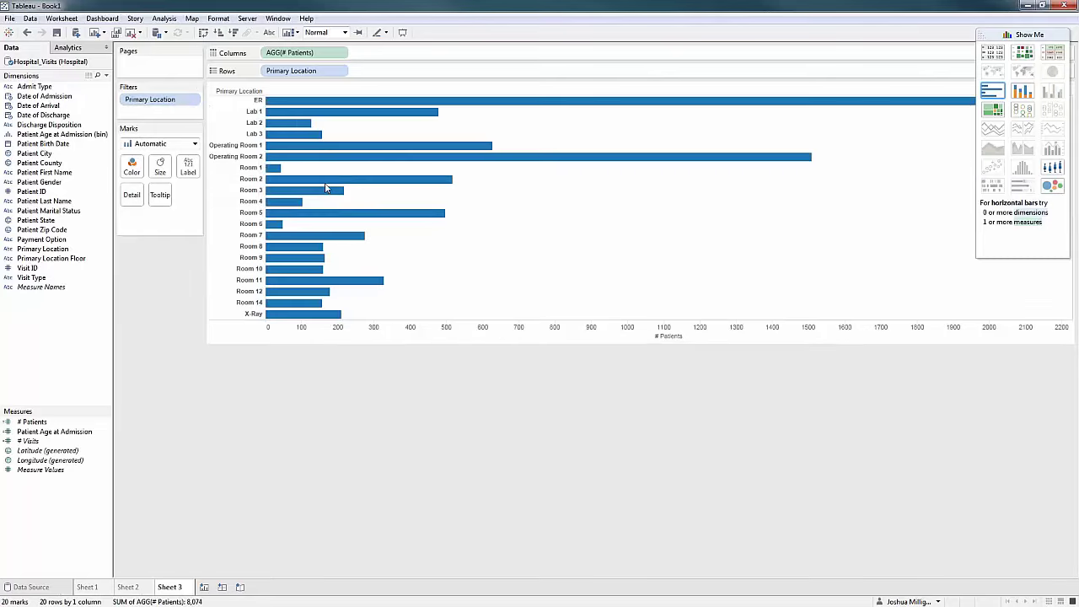
pyautogui.rightClick(172, 99)
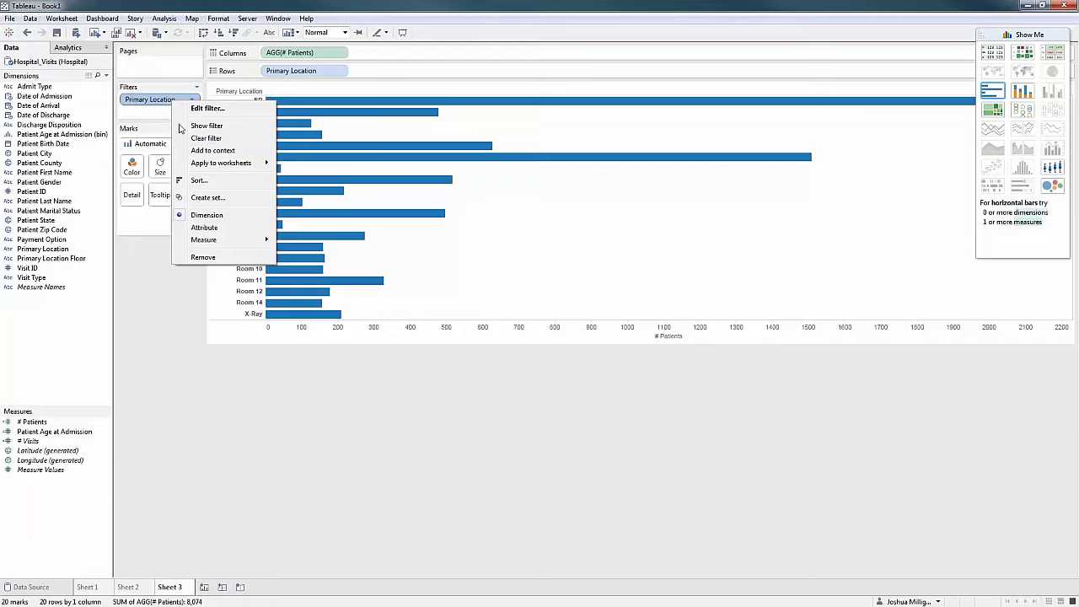
pyautogui.moveTo(236, 163)
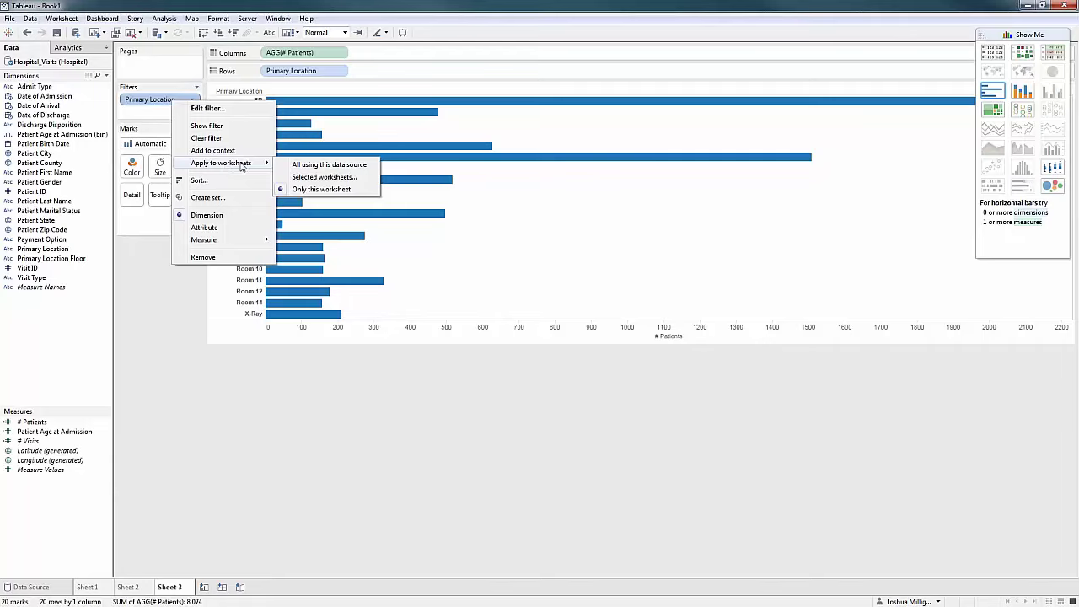
pyautogui.click(329, 164)
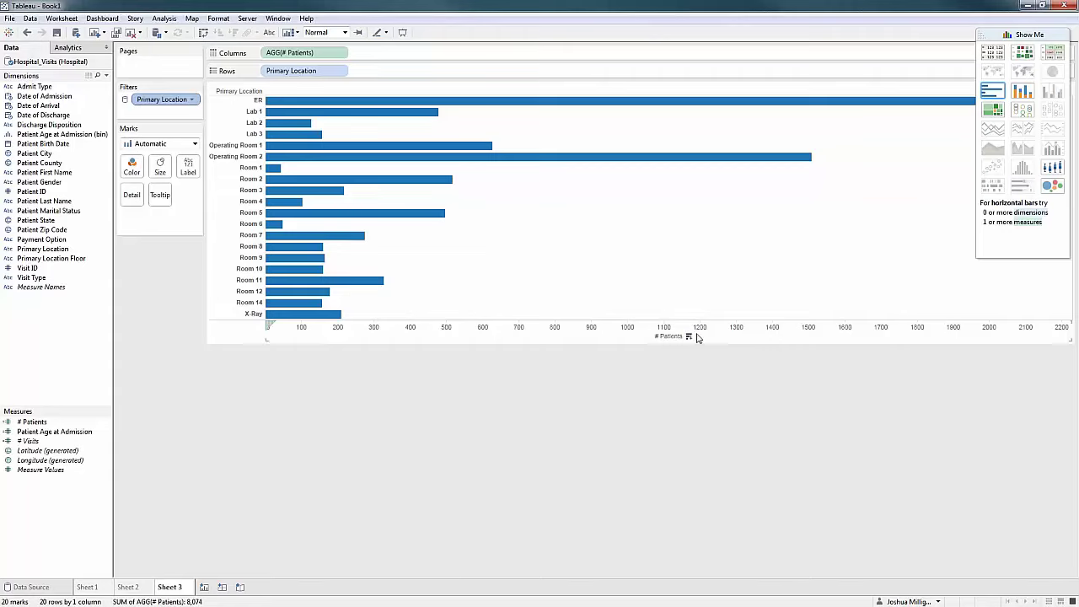
# Sort the locations by # Patients in descending order and add Primary Location Floor ahead of Primary Location on Rows.
pyautogui.click(688, 336)
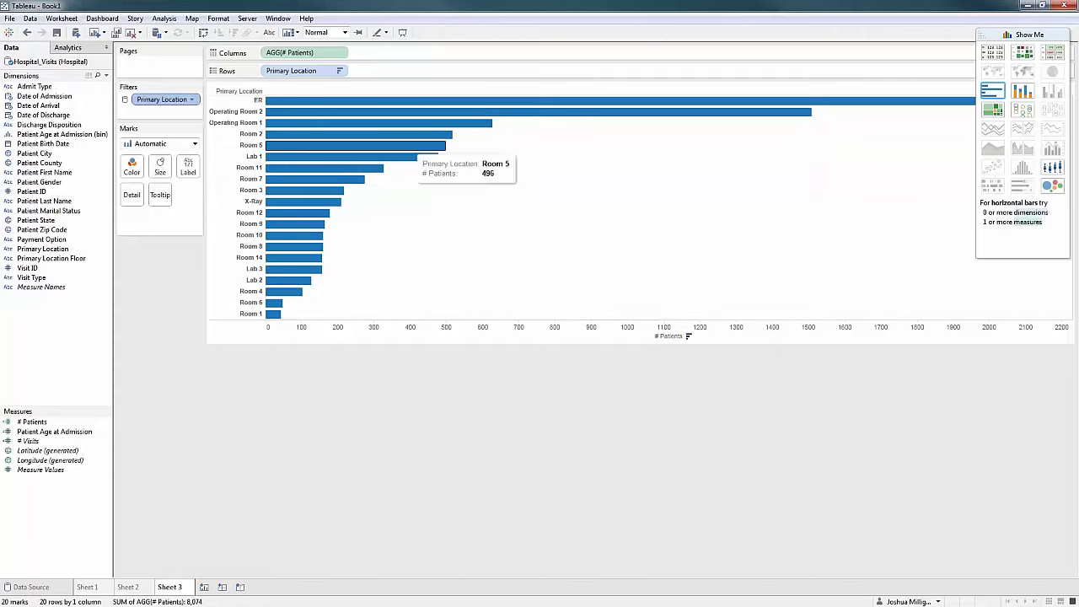
pyautogui.moveTo(391, 108)
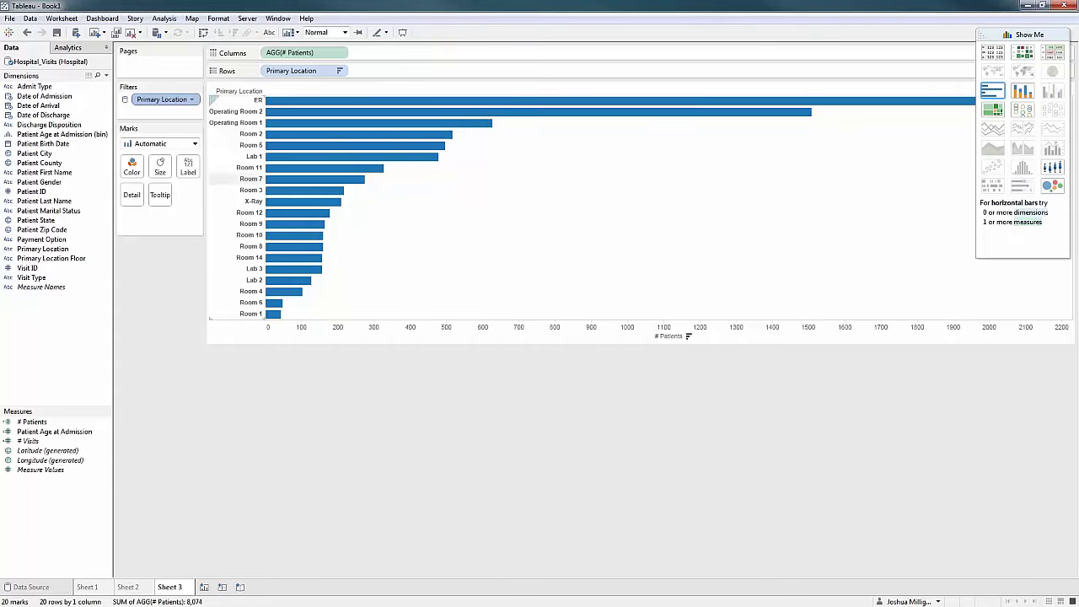
pyautogui.moveTo(280, 113)
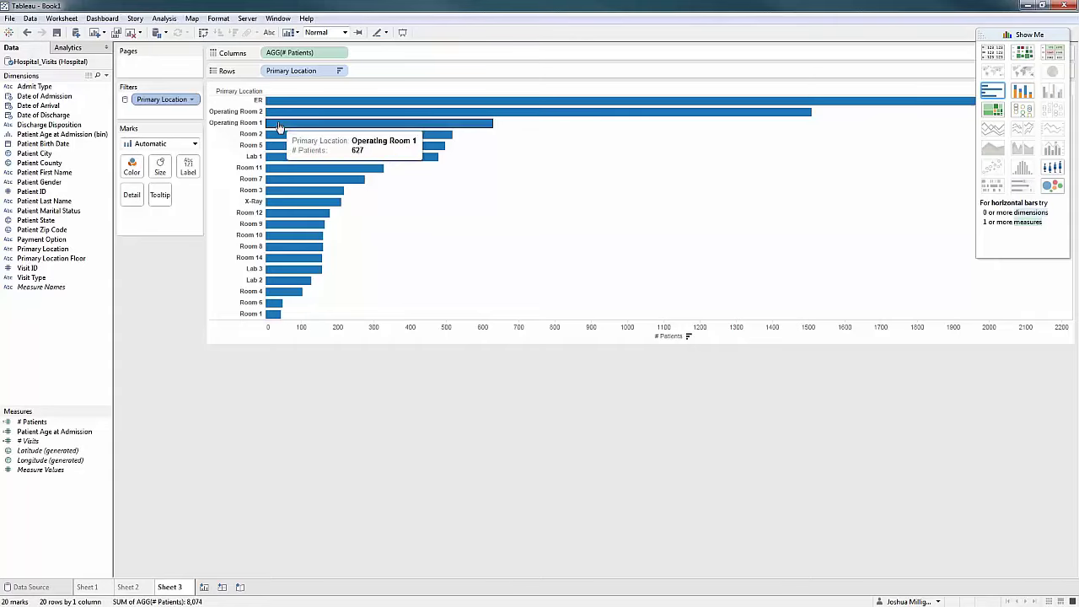
pyautogui.moveTo(271, 137)
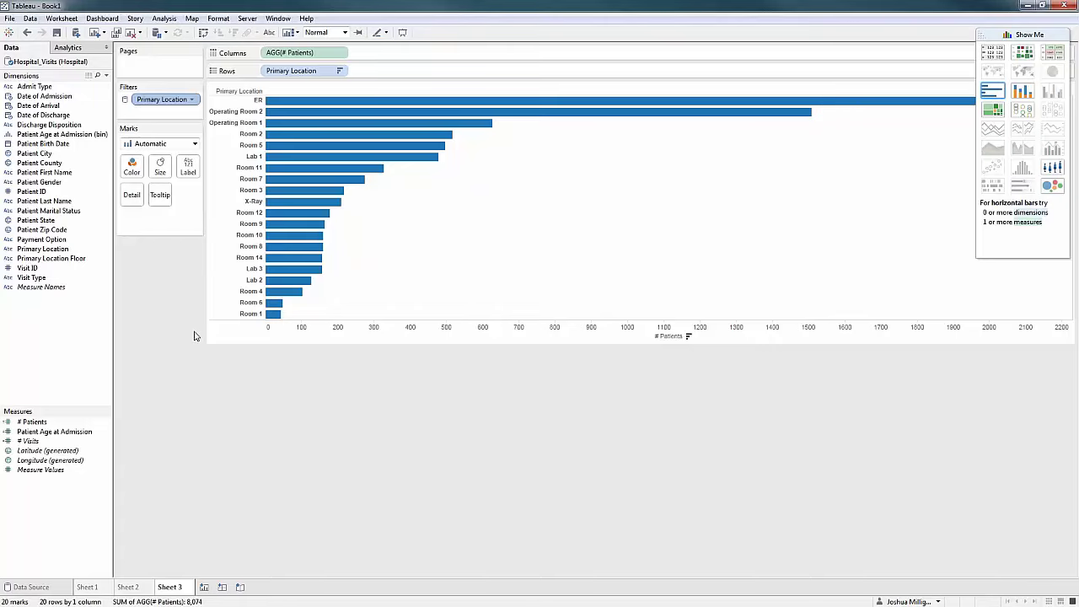
pyautogui.click(67, 261)
pyautogui.moveTo(67, 263); pyautogui.dragTo(268, 74)
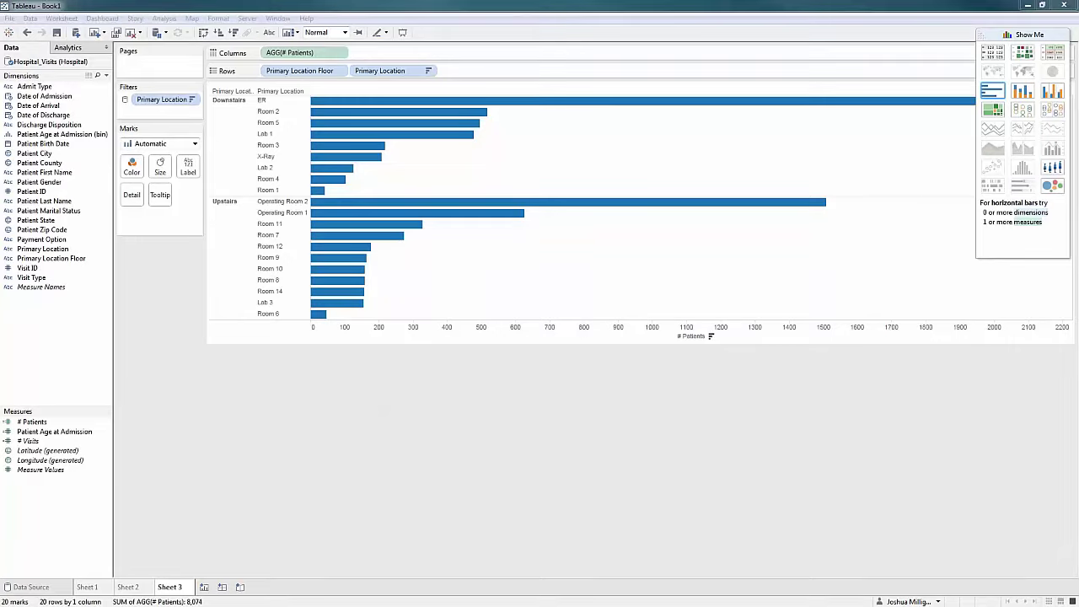
# Switch to PowerPoint to show the Upstairs plan on slide 2 of Hospital.pptx, with the Chrome search results window beside it.
pyautogui.moveTo(1078, 74); pyautogui.dragTo(817, 28)
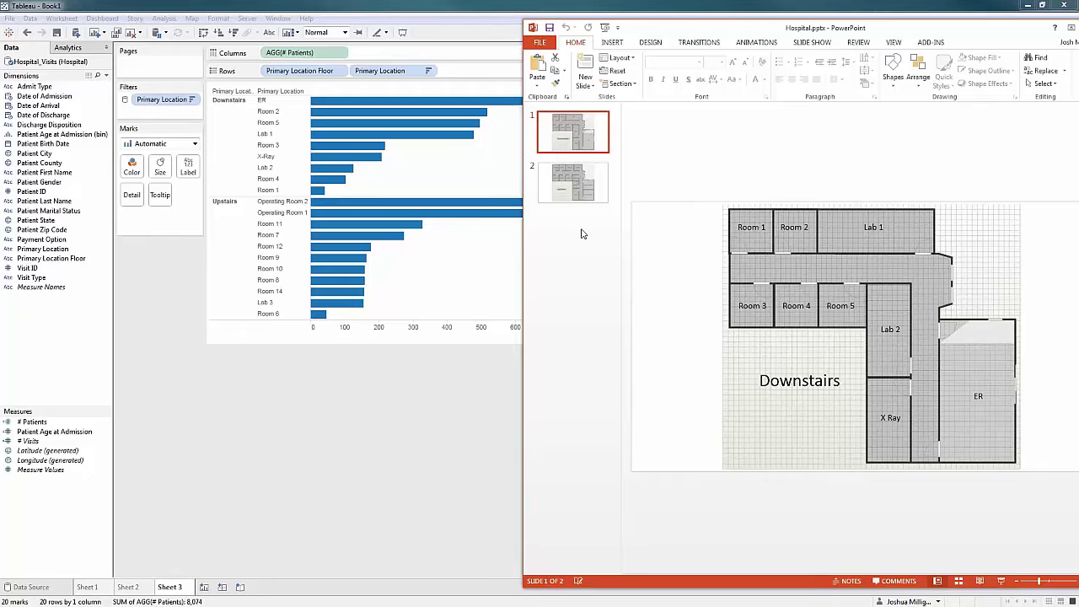
pyautogui.click(574, 195)
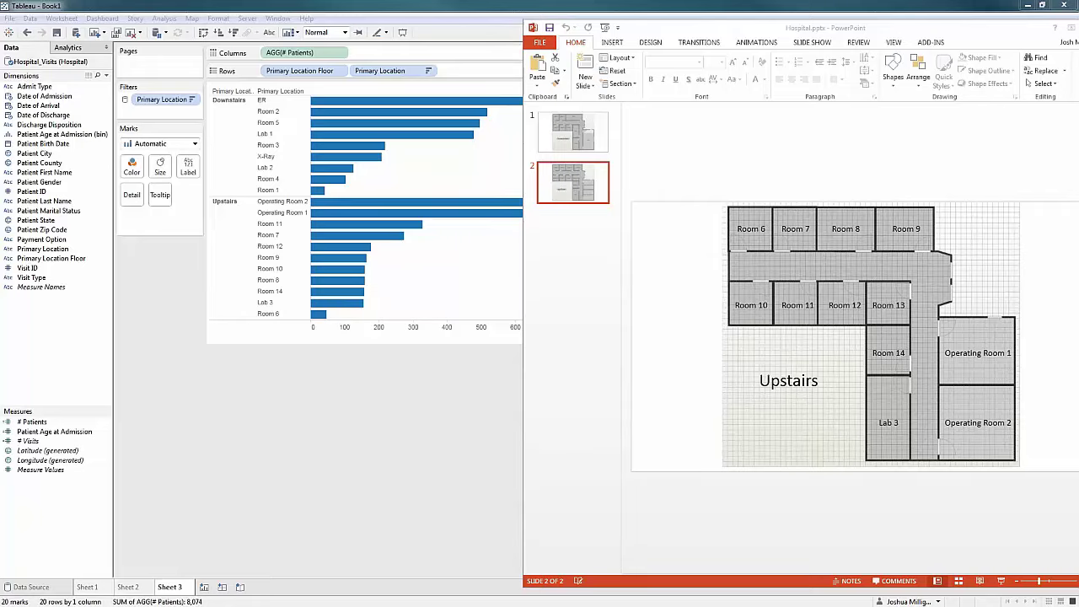
pyautogui.hotkey('alt', 'Tab')
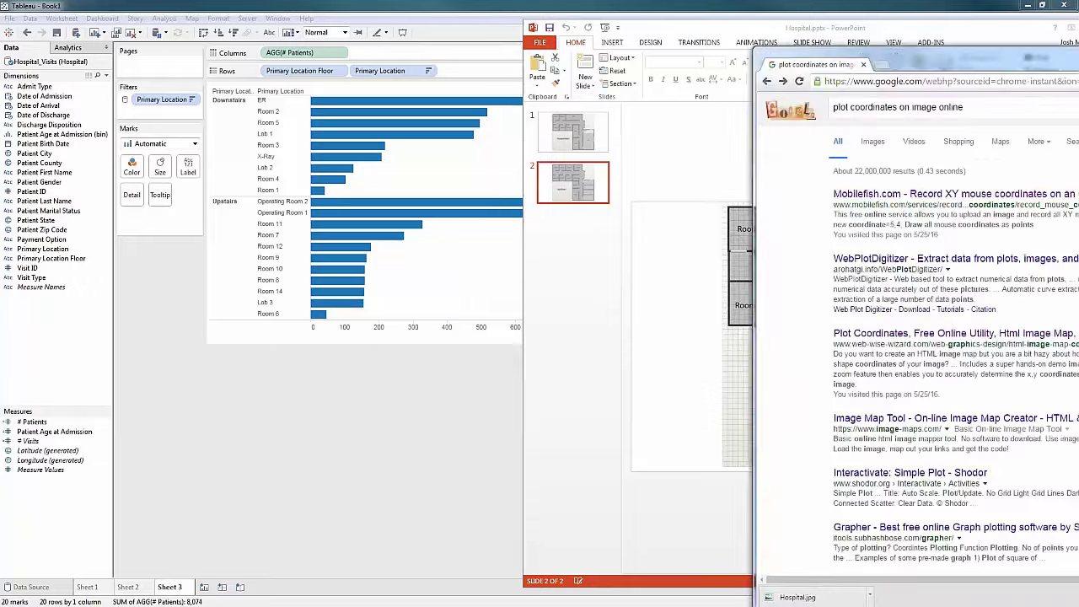
pyautogui.press('super+Left')
pyautogui.press('super+Left')
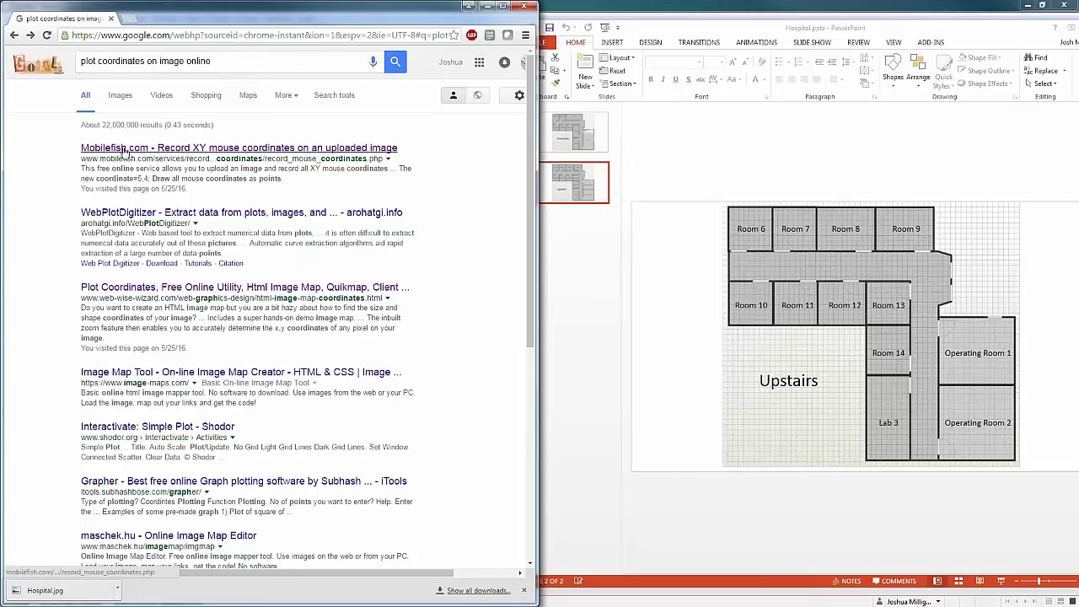
# Open the Mobilefish result for recording XY mouse coordinates on an uploaded image and go to its image upload form.
pyautogui.click(124, 148)
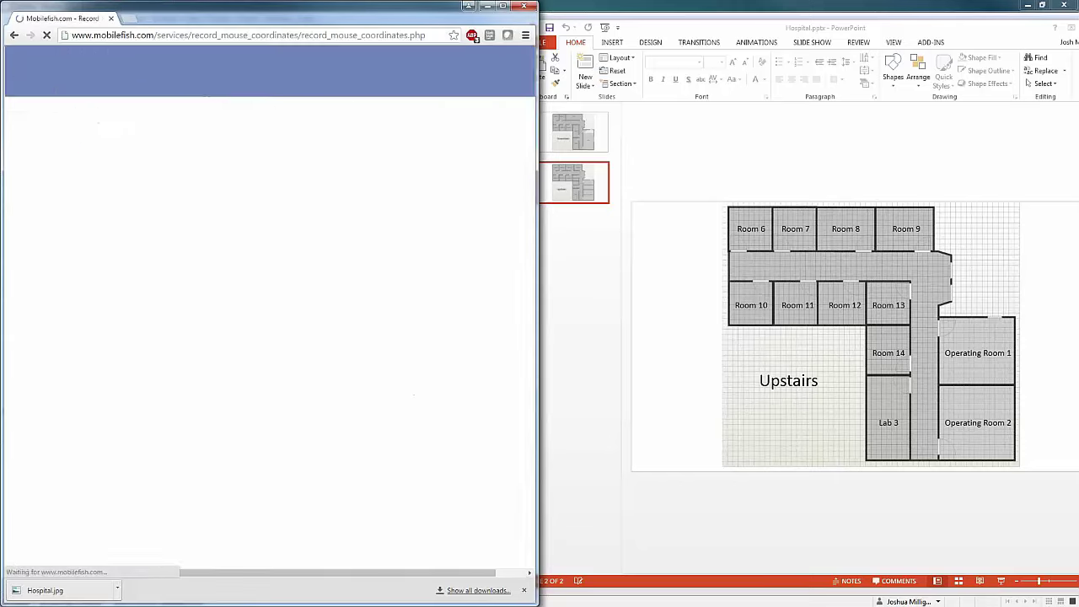
pyautogui.scroll(-1, 240, 175)
pyautogui.scroll(-3, 240, 175)
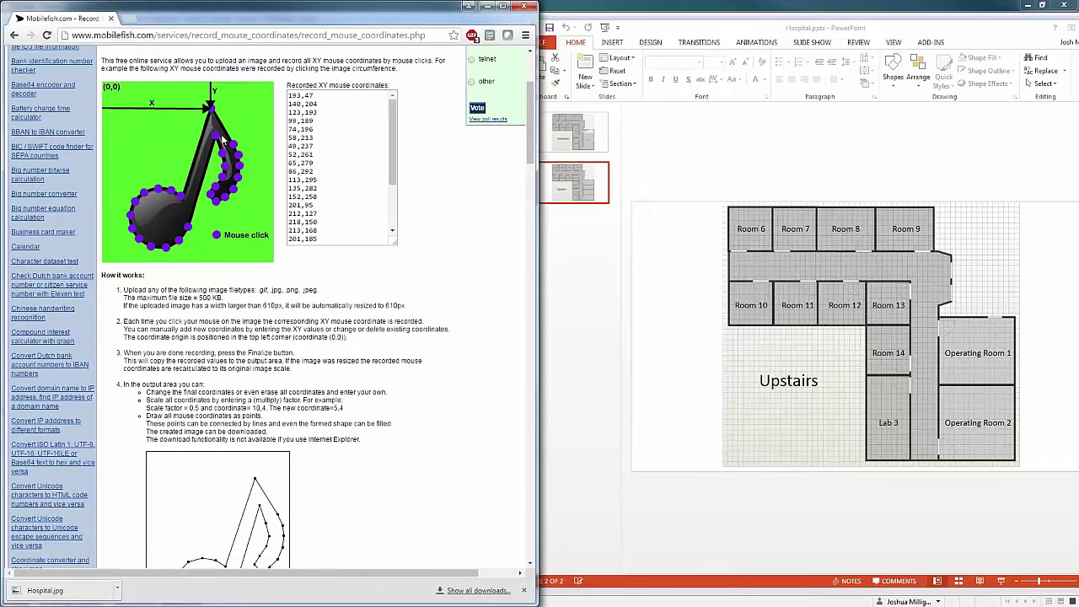
pyautogui.scroll(-1, 243, 257)
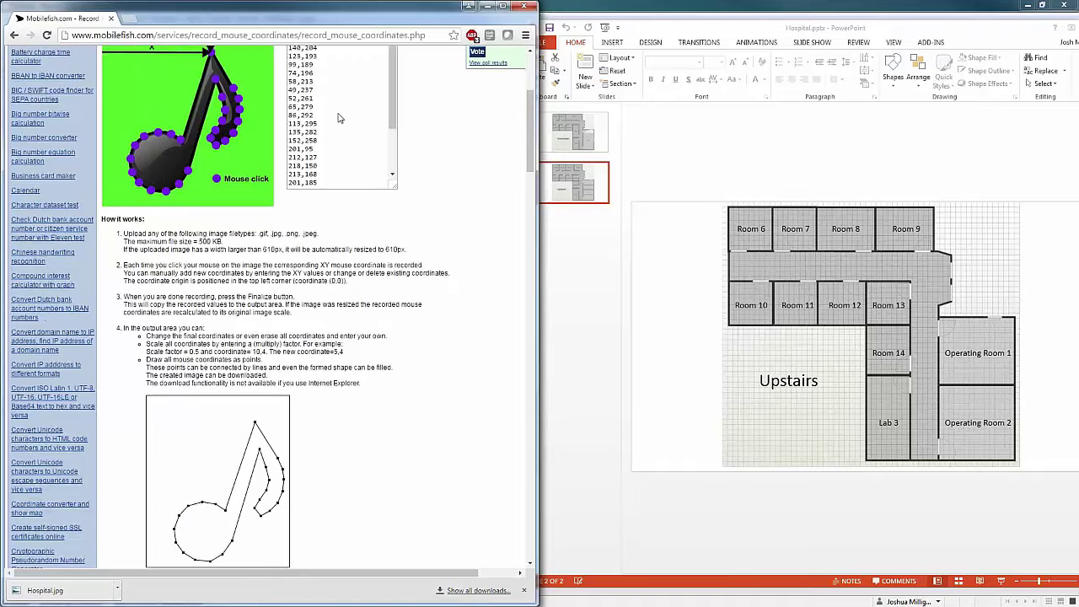
pyautogui.scroll(-5, 341, 120)
pyautogui.scroll(-1, 361, 125)
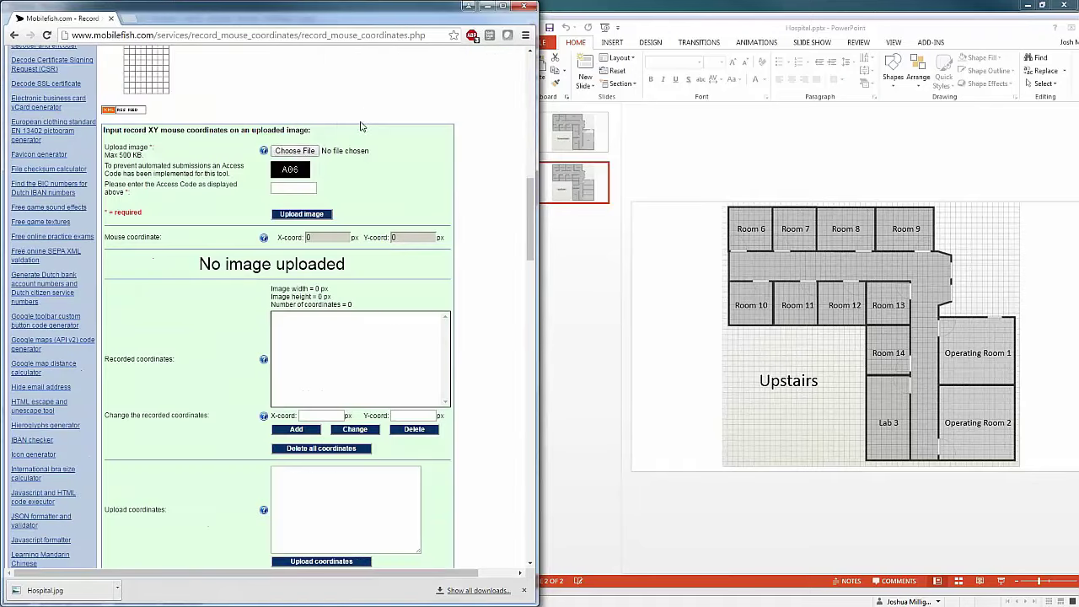
# Upload Hospital Downstairs.png to the coordinate recording tool, entering the displayed access code.
pyautogui.click(295, 152)
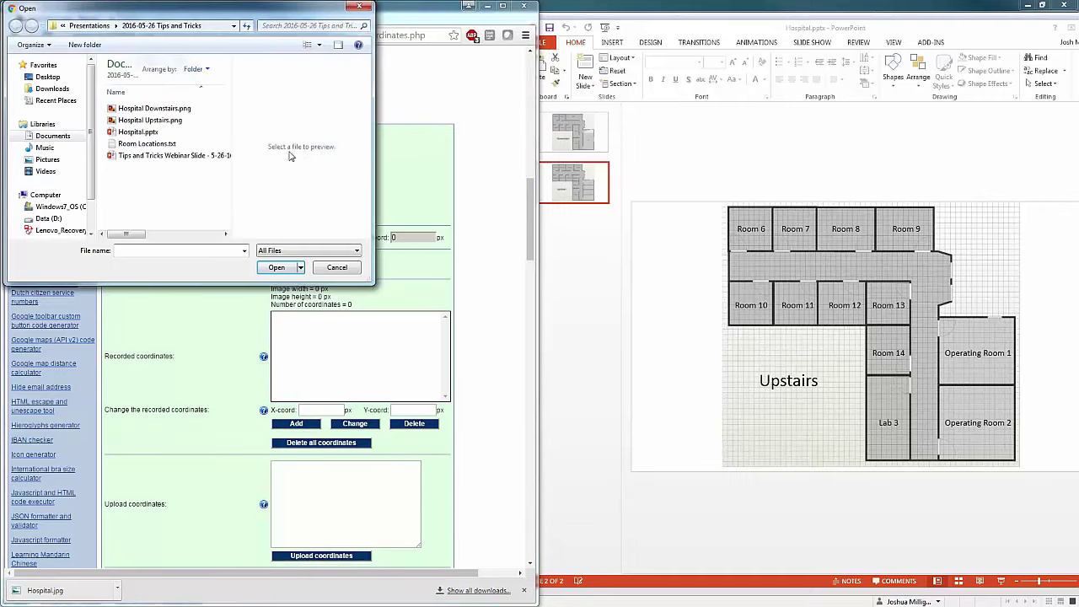
pyautogui.doubleClick(158, 110)
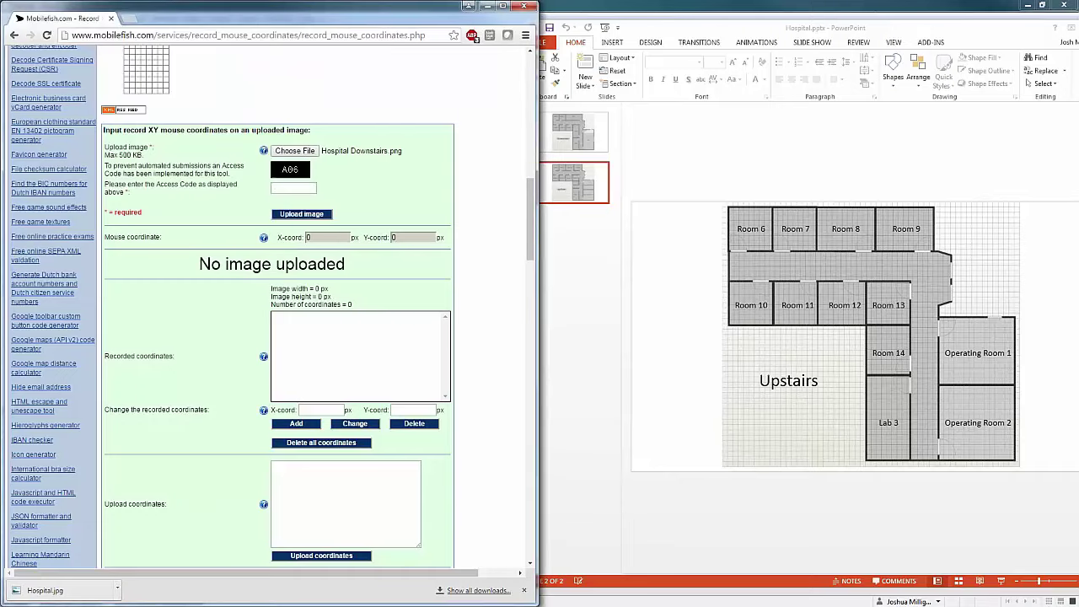
pyautogui.click(285, 187)
pyautogui.write('A06')
pyautogui.click(308, 217)
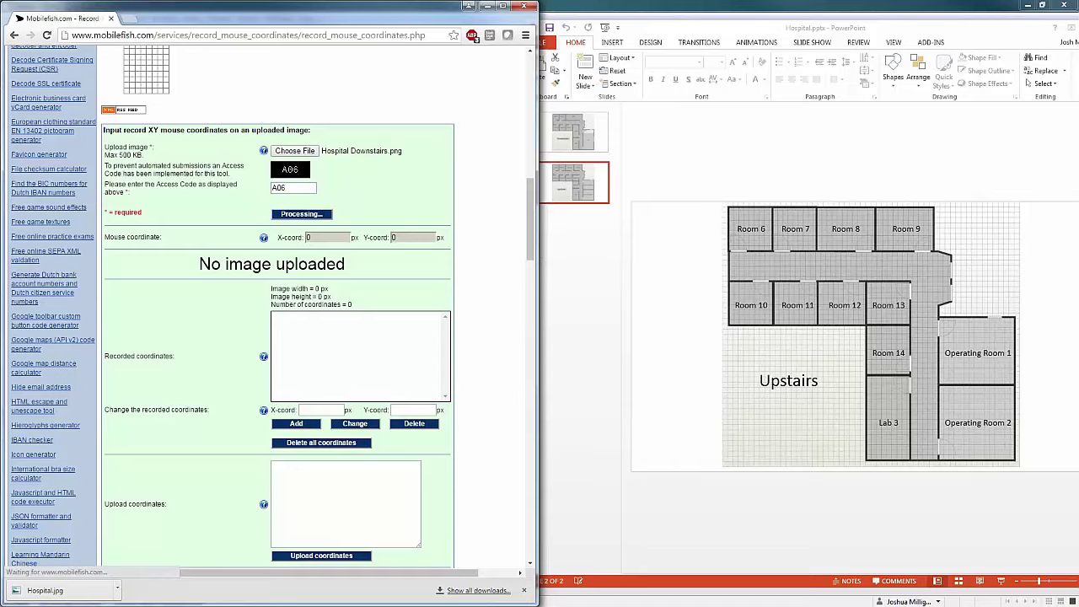
# Record one point near the centre of each of the nine rooms on the Downstairs plan, row by row, ending with the ER.
pyautogui.scroll(-1, 459, 183)
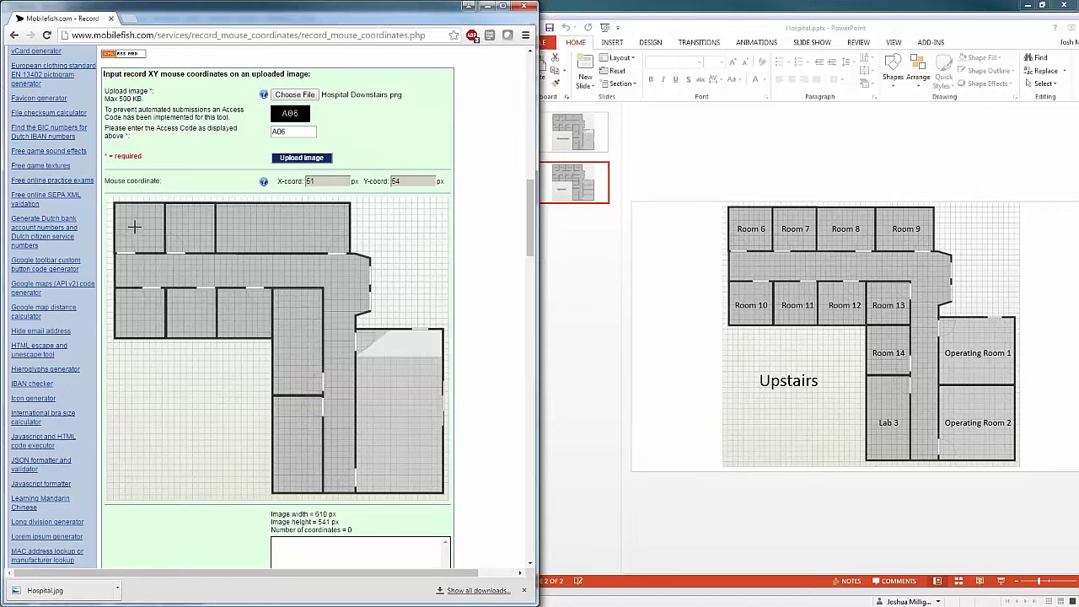
pyautogui.click(136, 226)
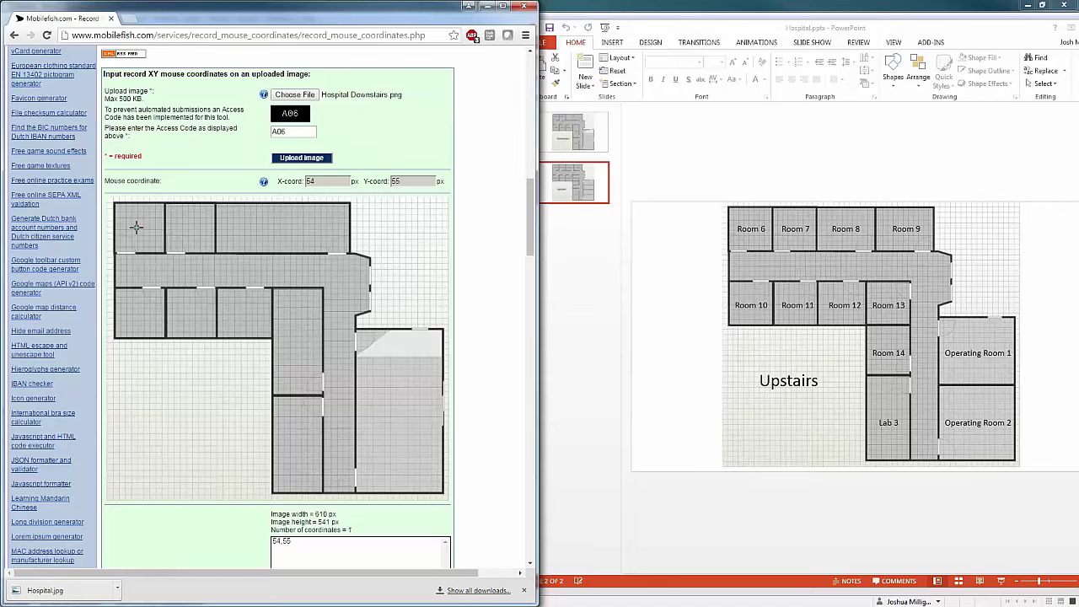
pyautogui.click(189, 227)
pyautogui.click(280, 227)
pyautogui.click(136, 314)
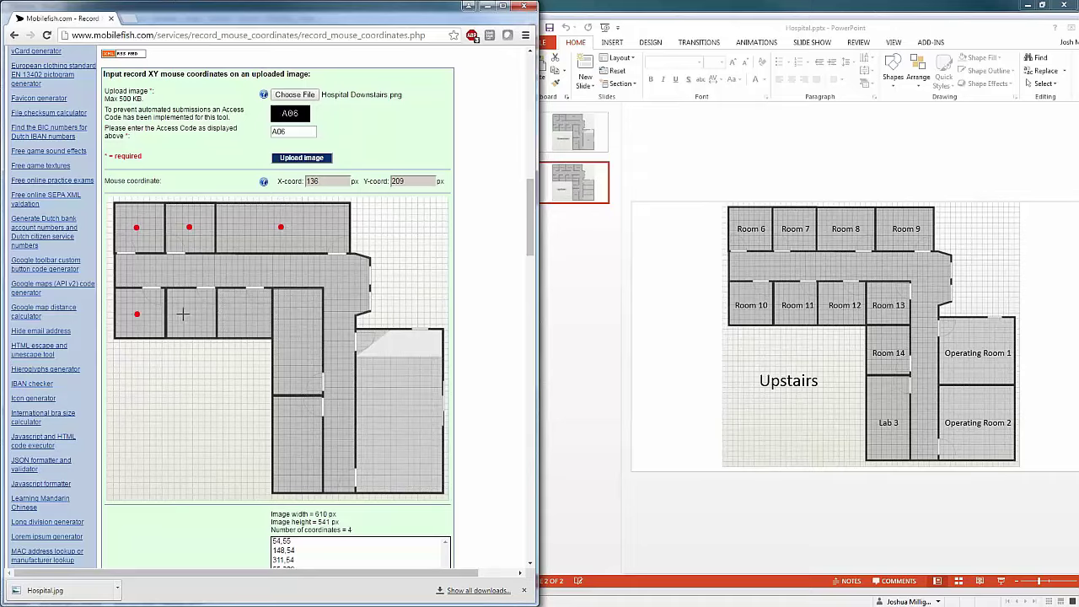
pyautogui.click(190, 313)
pyautogui.click(296, 337)
pyautogui.click(295, 445)
pyautogui.click(401, 417)
# Finalize the recorded coordinates into the output area and copy the whole list.
pyautogui.scroll(-4, 474, 328)
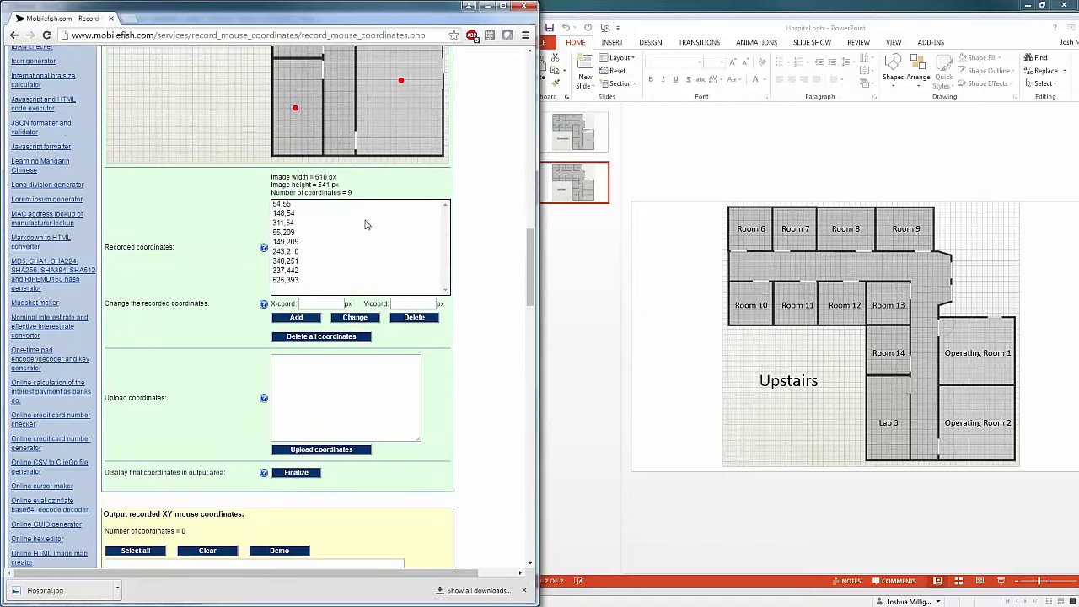
pyautogui.scroll(-1, 295, 321)
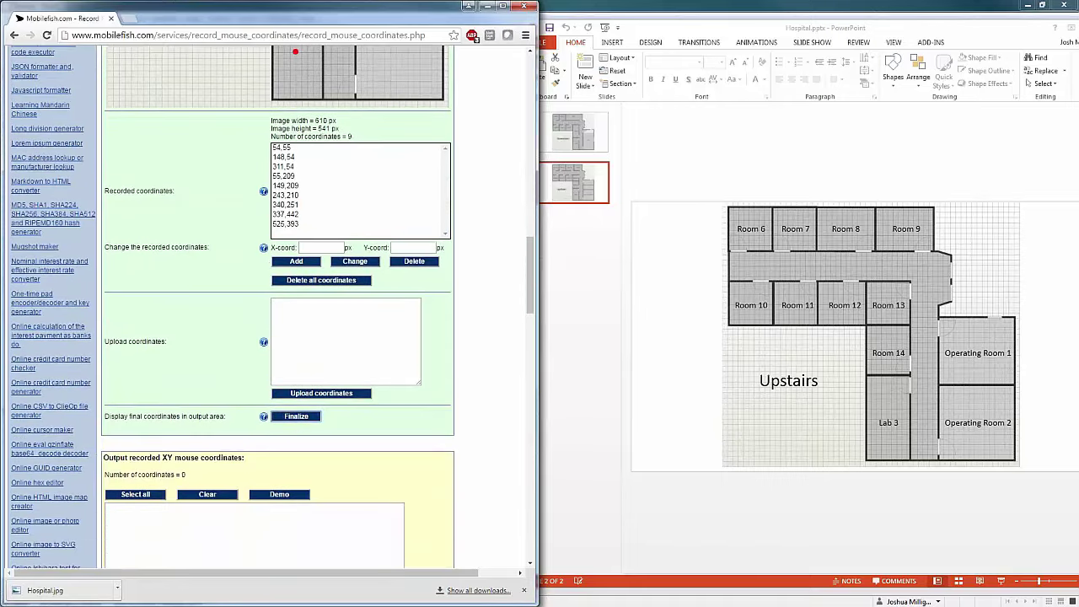
pyautogui.click(295, 412)
pyautogui.scroll(-3, 295, 421)
pyautogui.click(135, 269)
pyautogui.hotkey('ctrl', 'c')
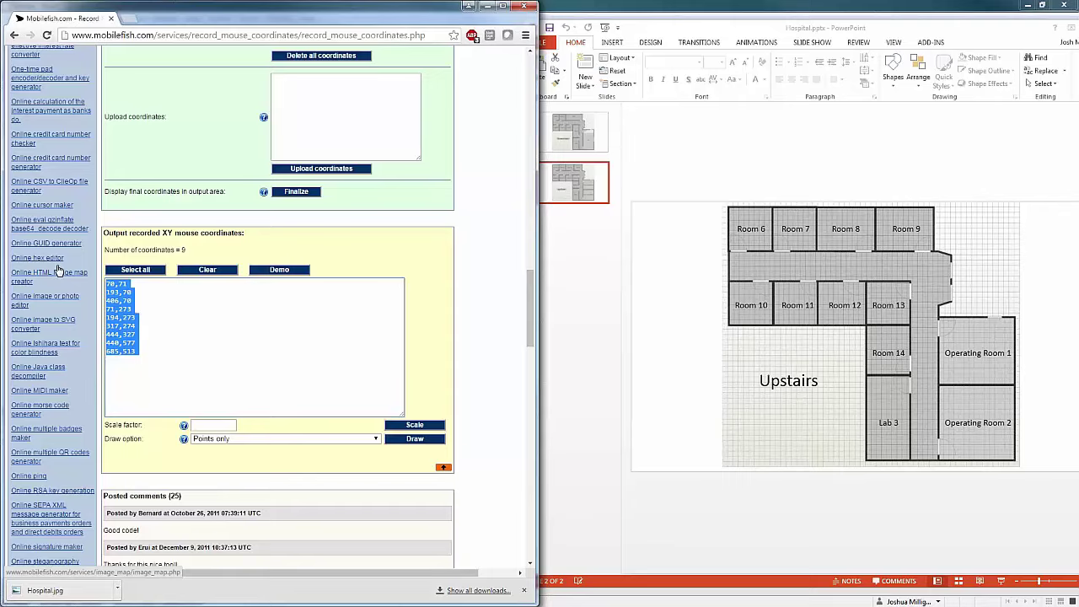
# Switch to Notepad beside the floor plan, paste the coordinates and add the header line X,Y,Room above them.
pyautogui.hotkey('alt', 'Tab')
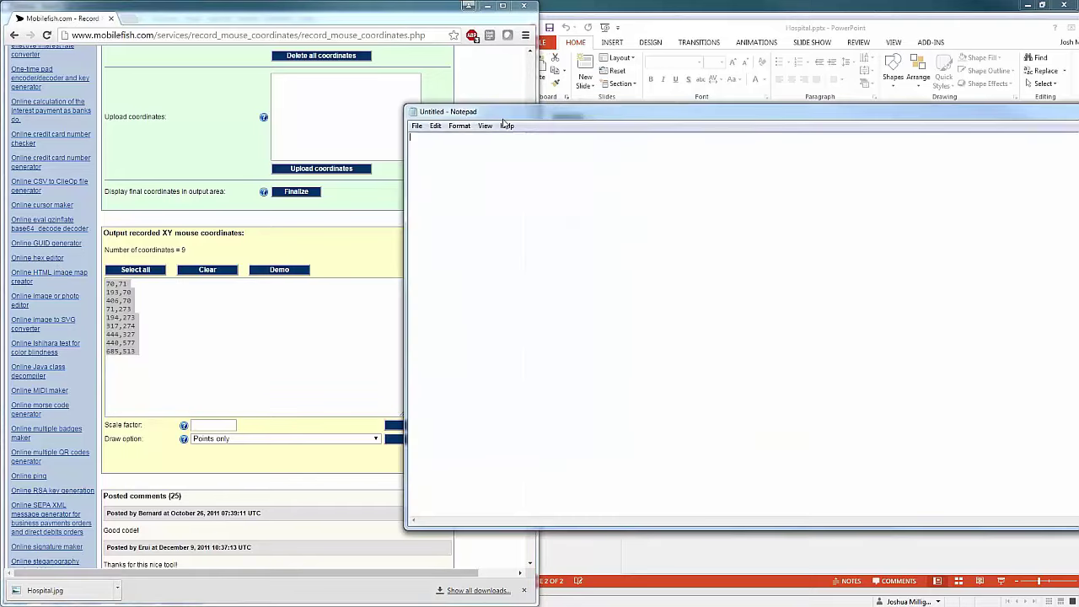
pyautogui.press('super+Left')
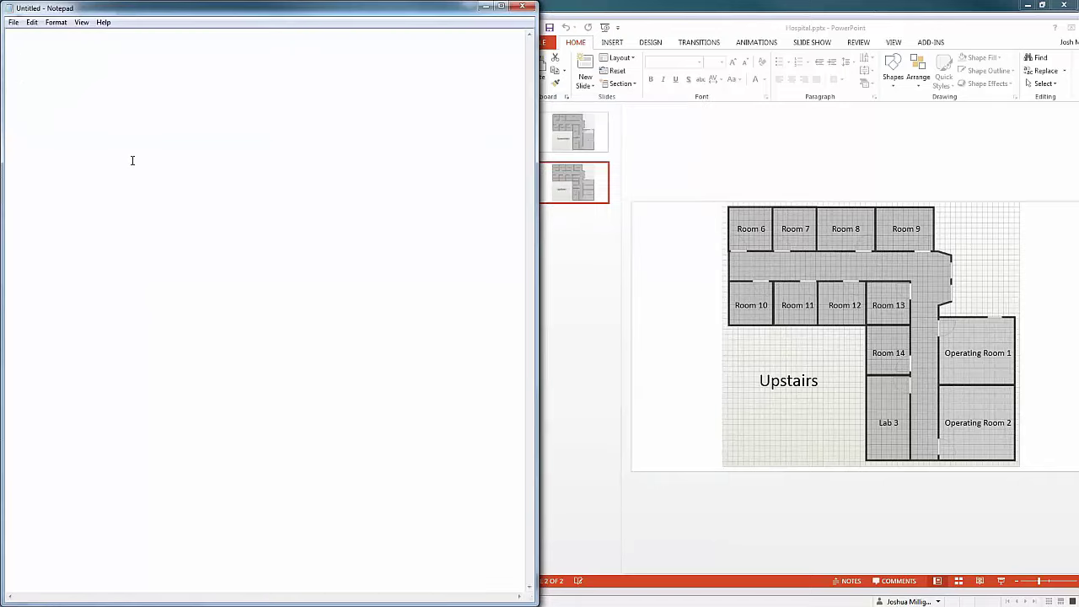
pyautogui.hotkey('ctrl', 'v')
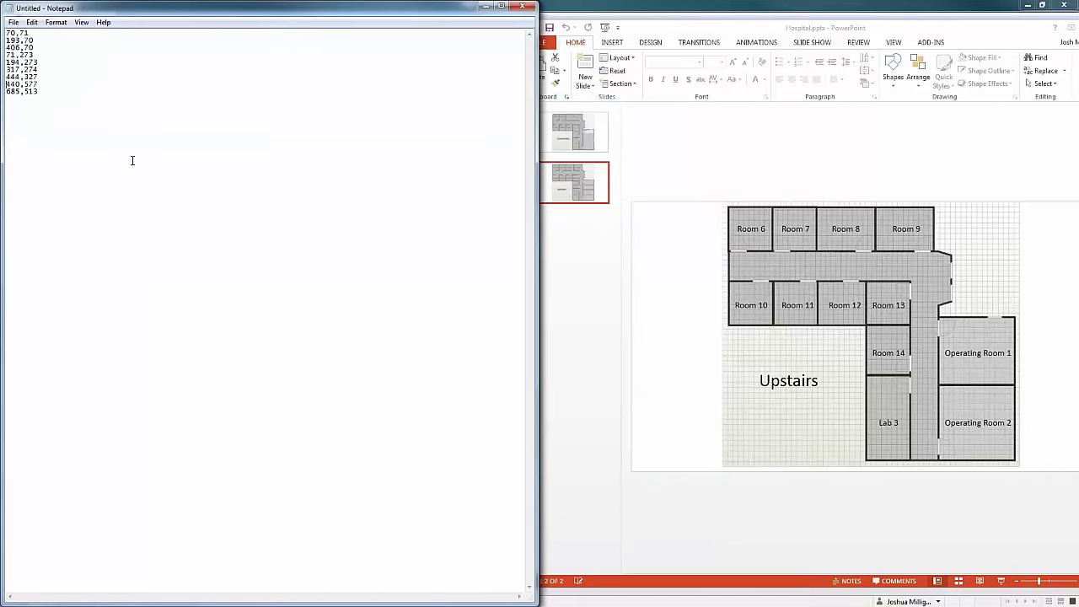
pyautogui.press('Return')
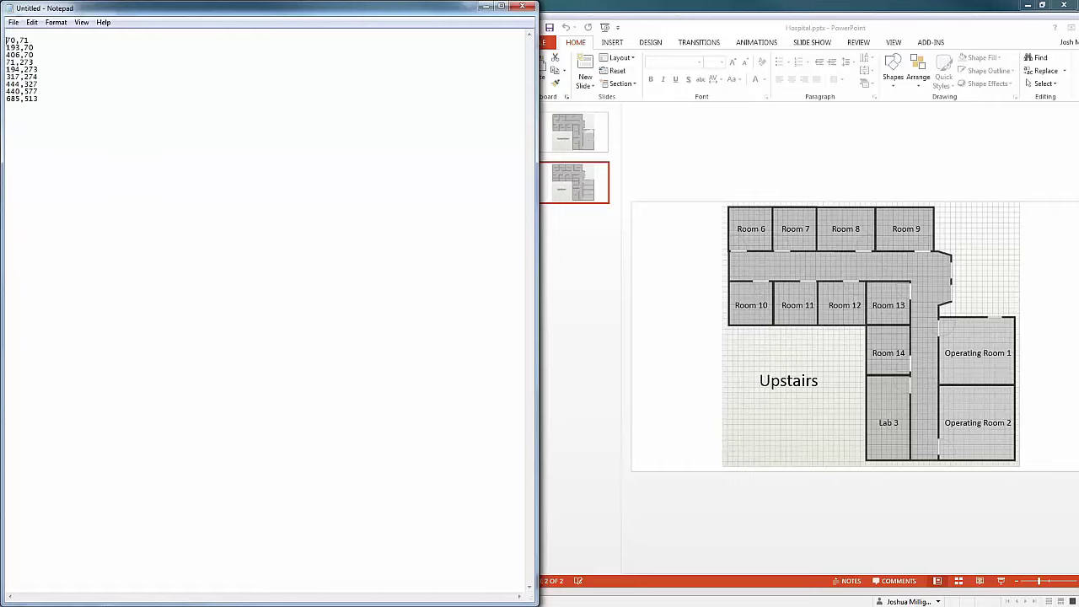
pyautogui.write('x,y,Room')
# Following the Downstairs slide, append to the coordinate rows Room 1, Room 2, Lab 1, Room 3, Room 4, Room 5, Lab 2, X-Ray and ER.
pyautogui.click(573, 135)
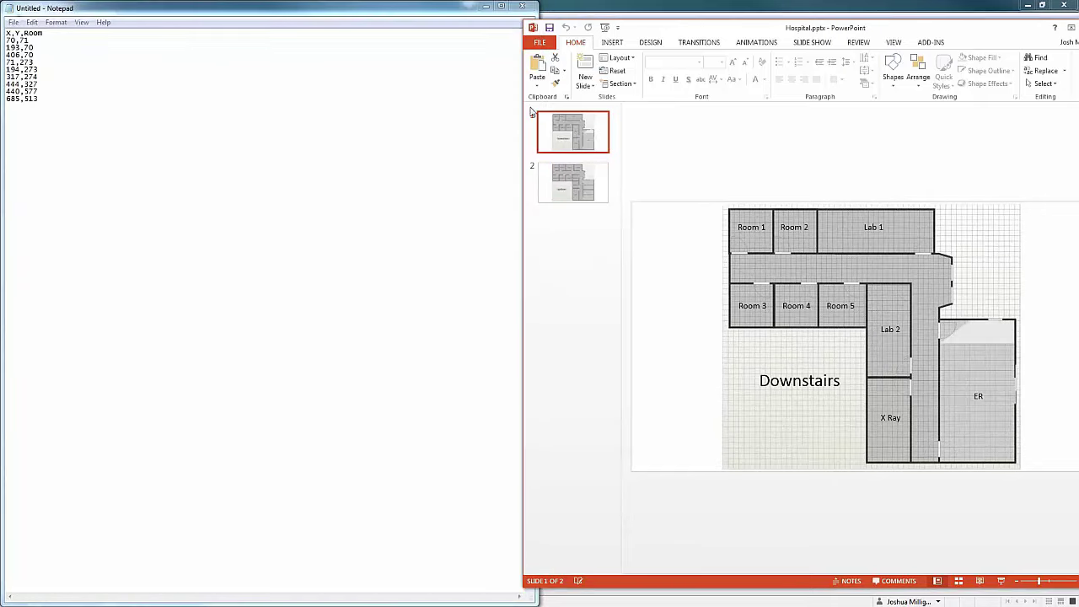
pyautogui.click(65, 40)
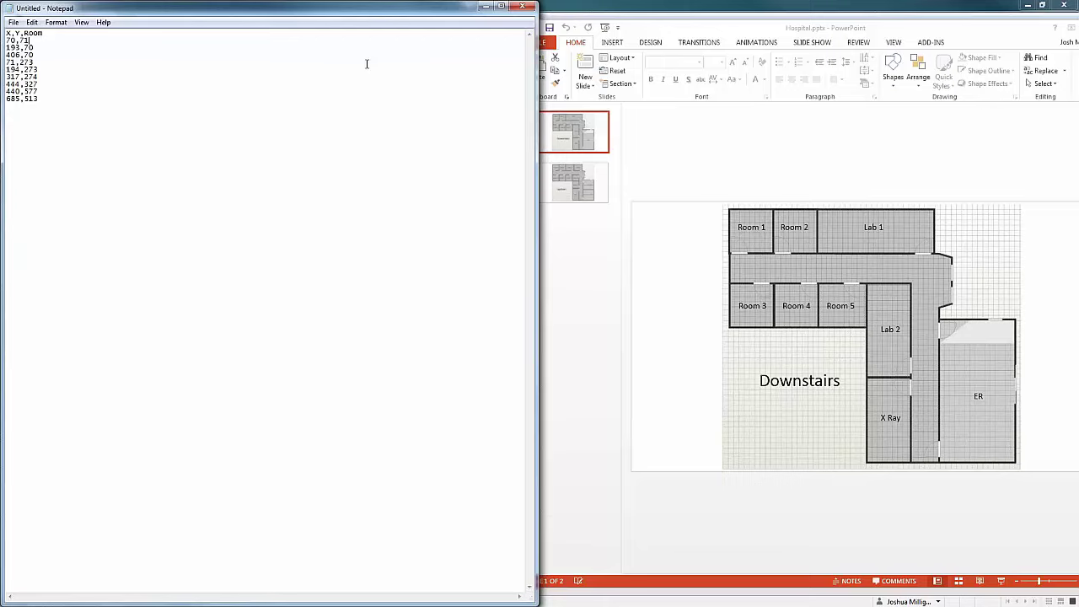
pyautogui.write(',Room 1 193')
pyautogui.write(',70,Room 2')
pyautogui.press('Down')
pyautogui.write(',Lab 1 71')
pyautogui.write(',273,Room 3')
pyautogui.press('Down')
pyautogui.write(',Room 4')
pyautogui.write('oom 5')
pyautogui.write('Lab 2')
pyautogui.write('X-Ray')
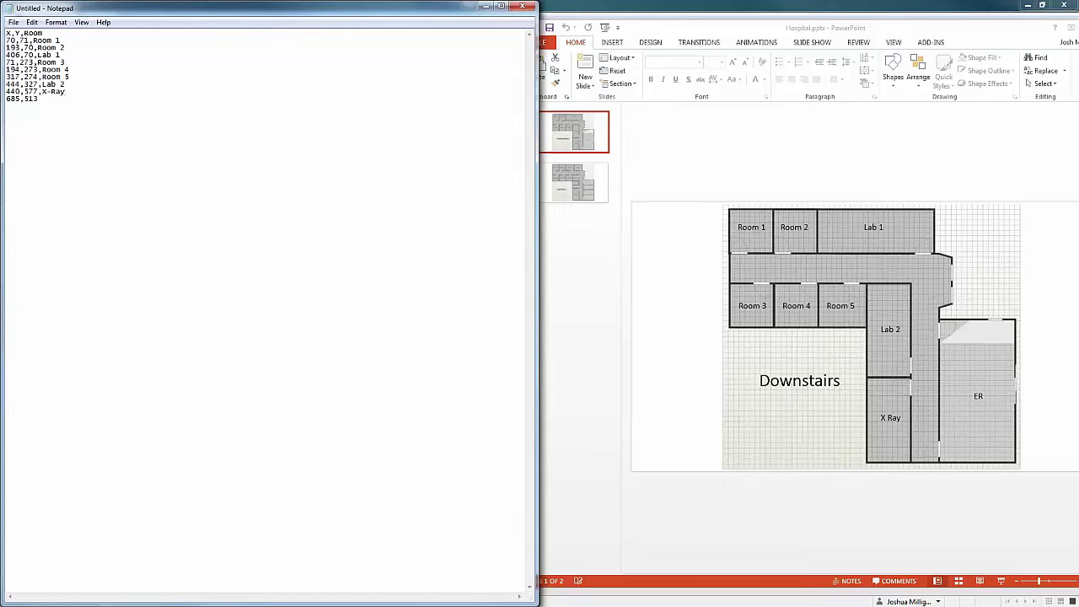
pyautogui.write(',ER')
# Add the Upstairs coordinate rows below the ER line, from 74,70,Room 6 through 677,592,Operating Room 2.
pyautogui.hotkey('alt', 'Tab')
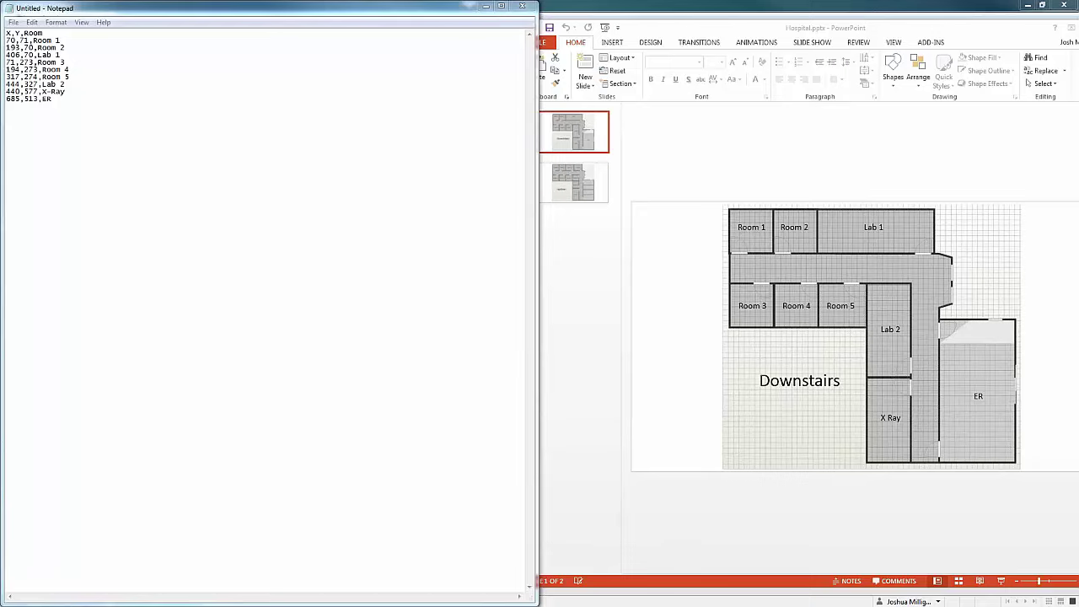
pyautogui.click(360, 211)
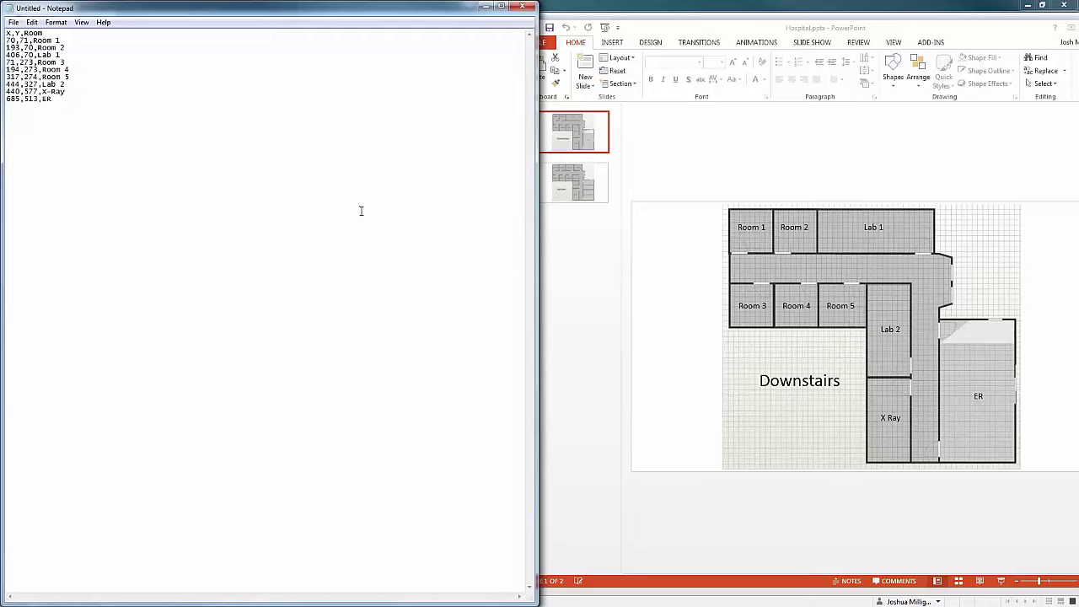
pyautogui.write('74,70,Room 6 195,72,Room 7 319,71,Room 8 483,70,Room 9 72,273,Room 10 196,272,Room 11 320,273,Room 12 441,271,Room 13 437,405,Room 14 439,585,Lab 3 668,398,Operating Room 1 677,592,Operating Room 2')
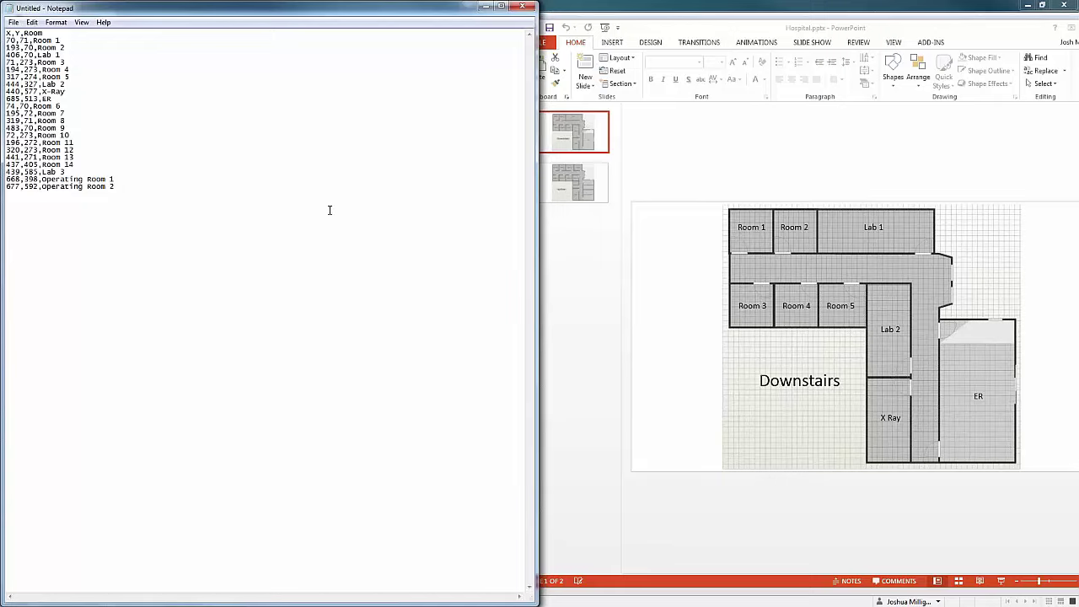
# Copy the complete room coordinate list and paste it into the Tableau workbook as a new data source.
pyautogui.hotkey('ctrl', 'a')
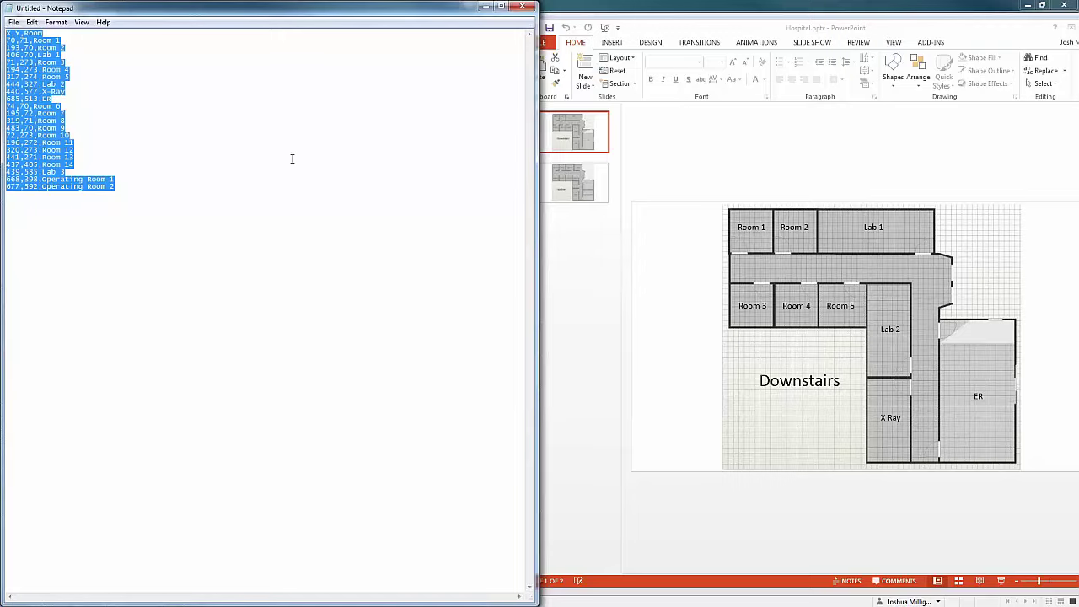
pyautogui.hotkey('alt', 'Tab')
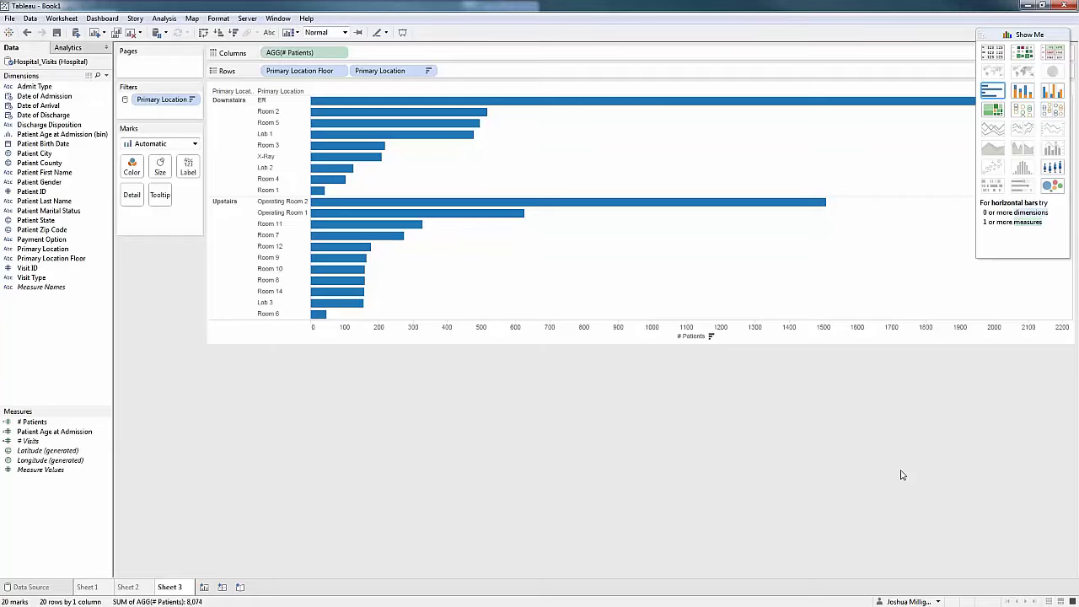
pyautogui.hotkey('ctrl', 'v')
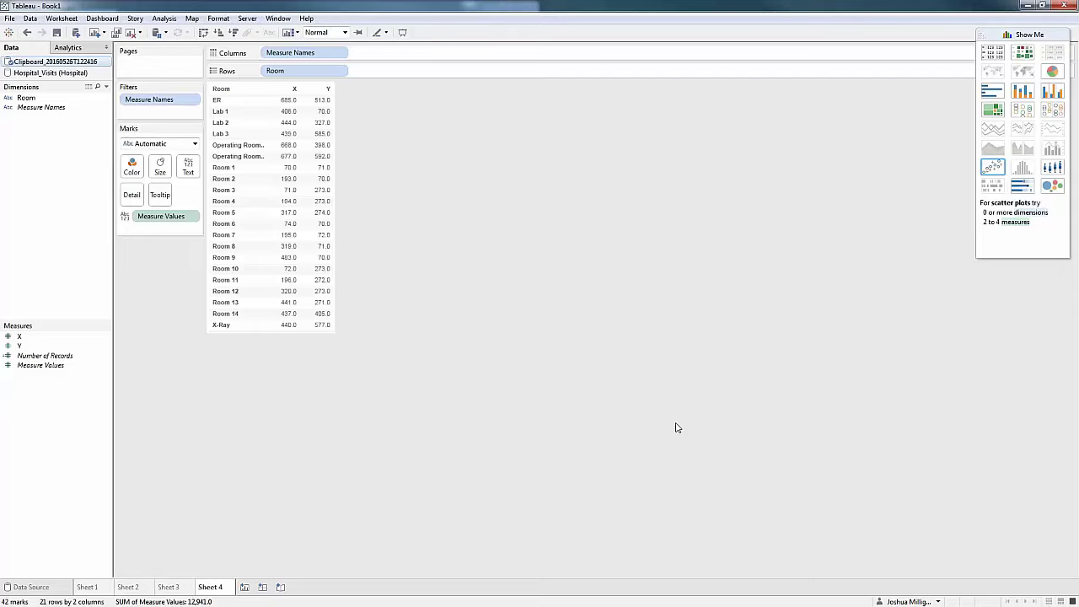
# Rename the pasted clipboard data source as Room Locations.
pyautogui.rightClick(56, 65)
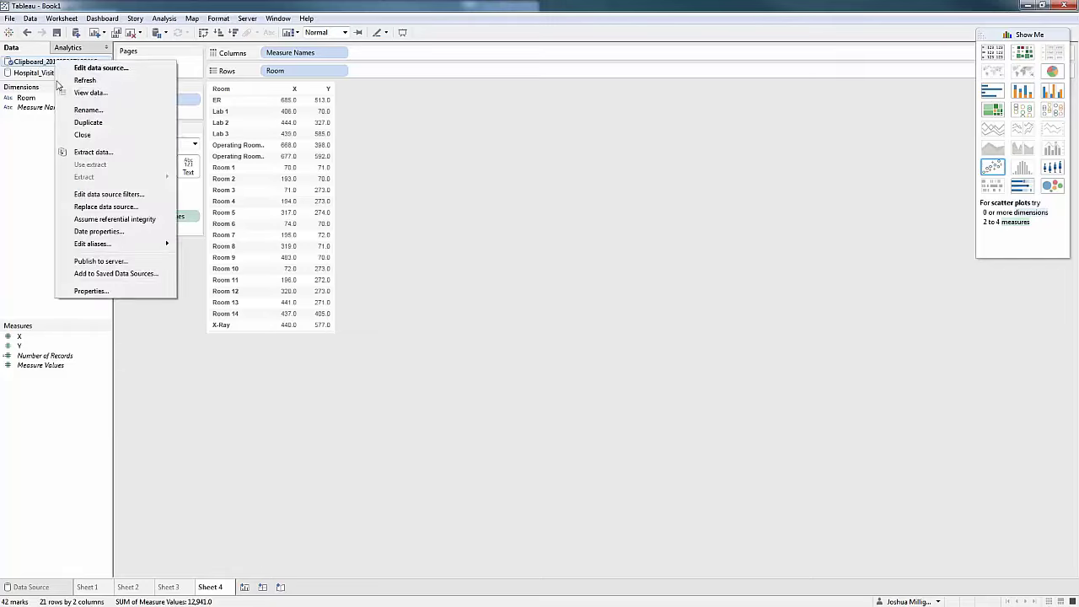
pyautogui.click(78, 109)
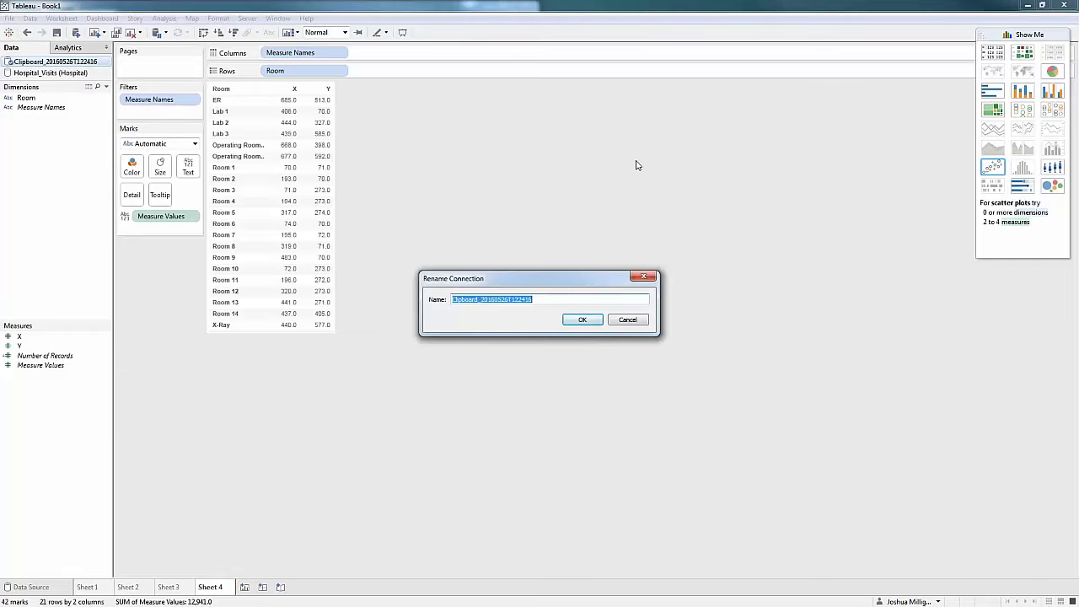
pyautogui.write('Room Lo')
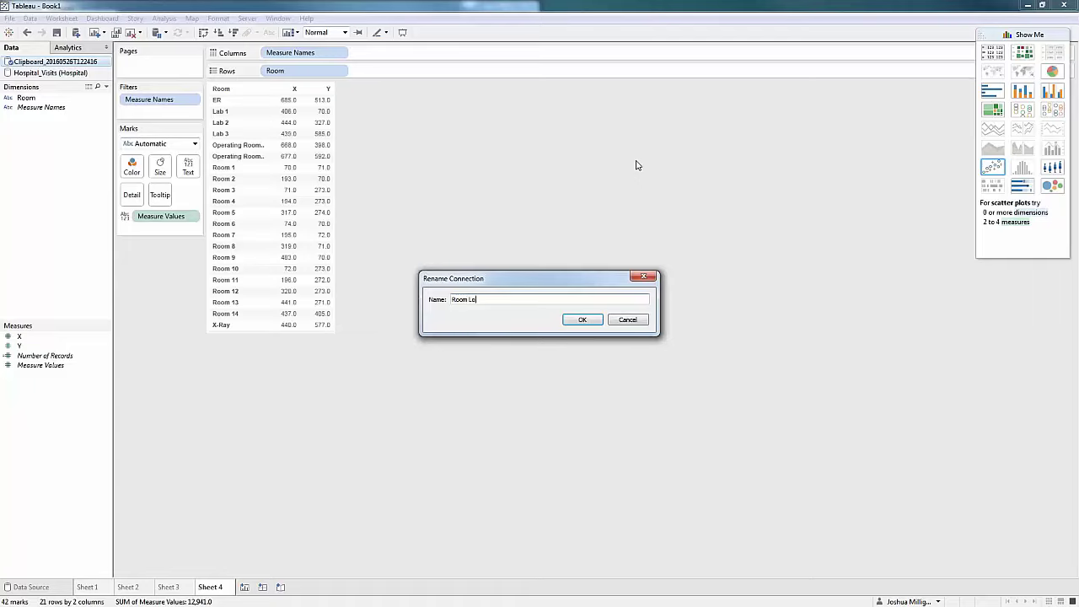
pyautogui.write('cations')
pyautogui.press('Return')
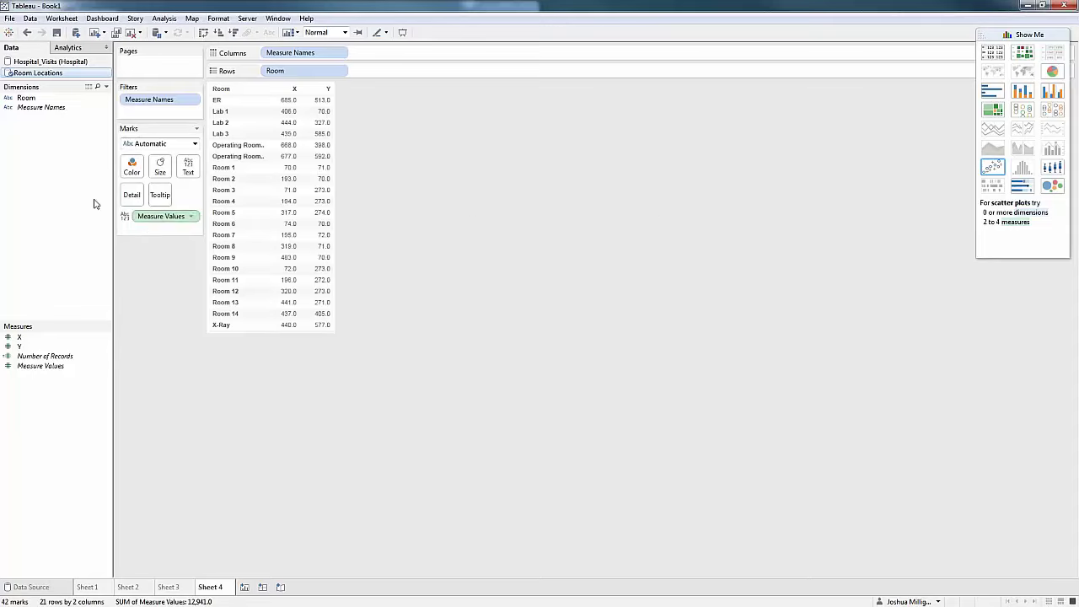
# Add Primary Location from Hospital_Visits to Rows after Room and dismiss the relationship warning.
pyautogui.click(41, 63)
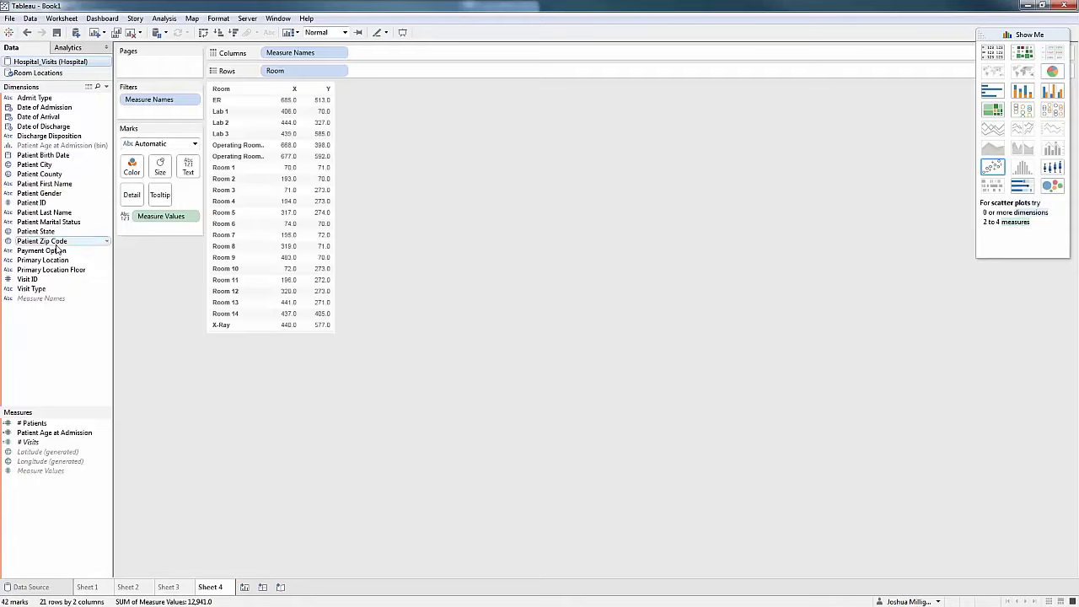
pyautogui.moveTo(38, 263); pyautogui.dragTo(417, 67)
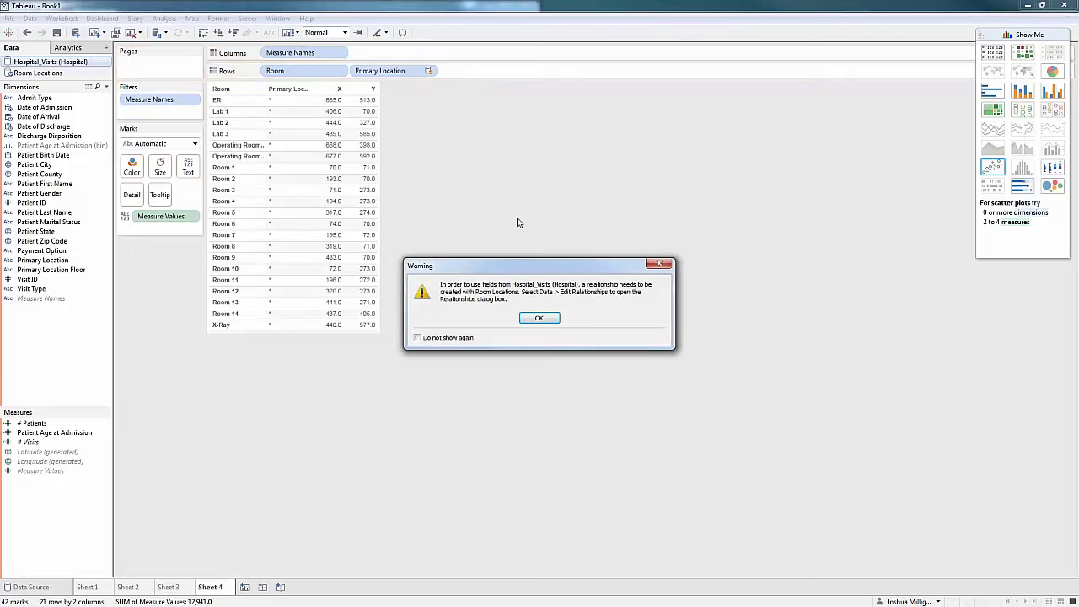
pyautogui.click(539, 318)
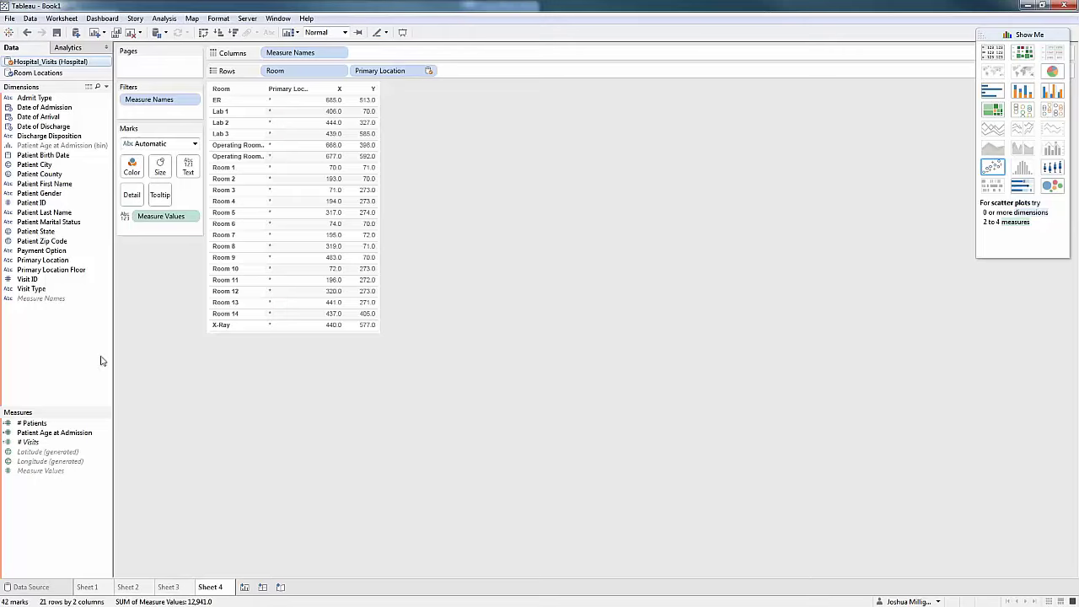
# Rename the Primary Location dimension in Hospital_Visits as Room so it matches the Room Locations field.
pyautogui.click(58, 262)
pyautogui.press('F2')
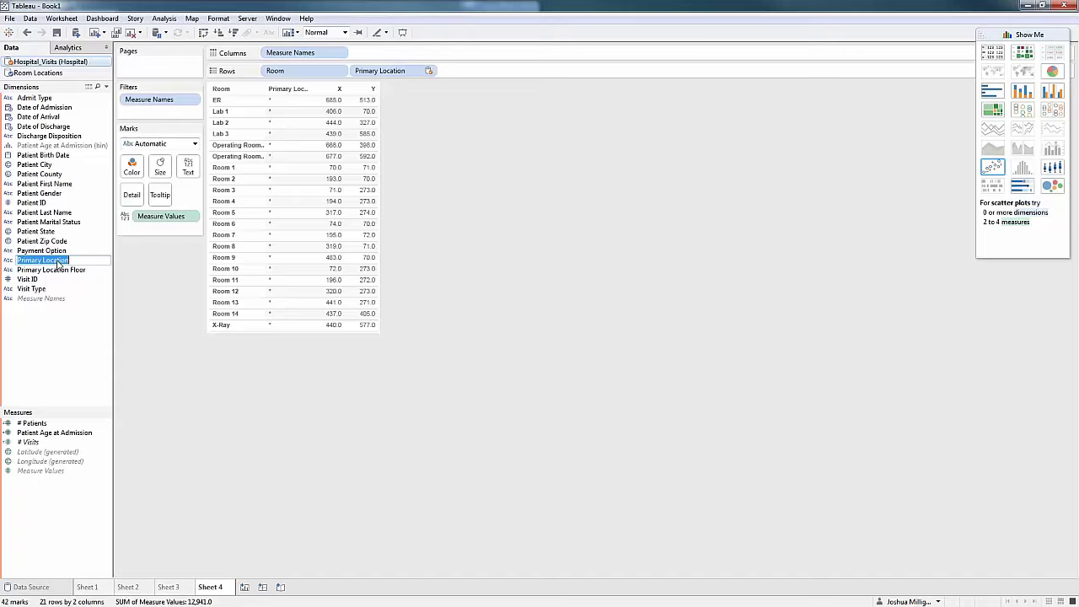
pyautogui.write('Room')
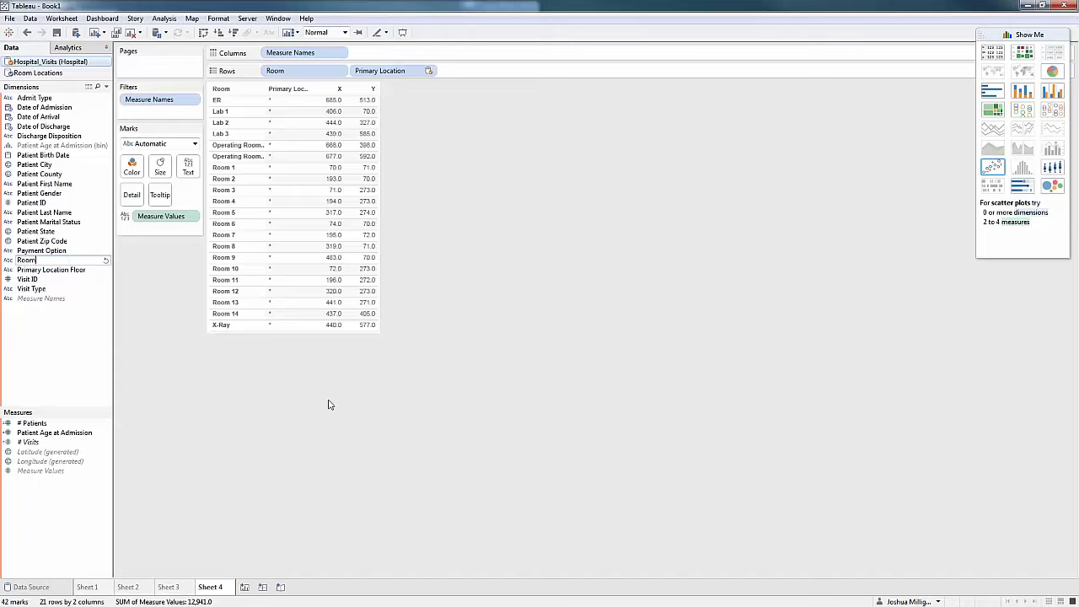
pyautogui.press('Return')
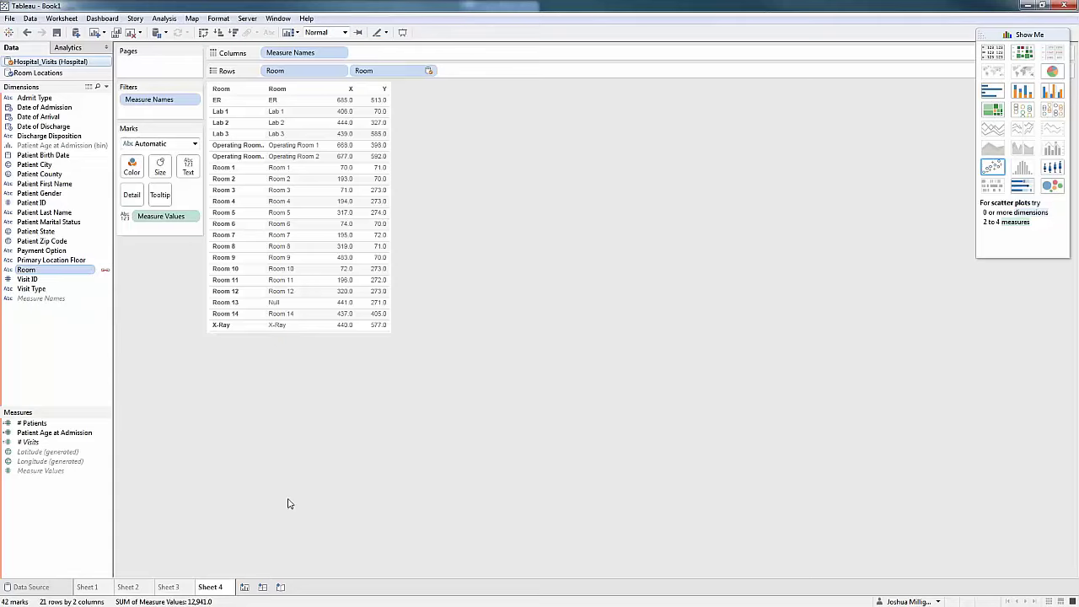
# Create a new worksheet, check the Room Locations fields and return to the Hospital_Visits data source.
pyautogui.click(245, 587)
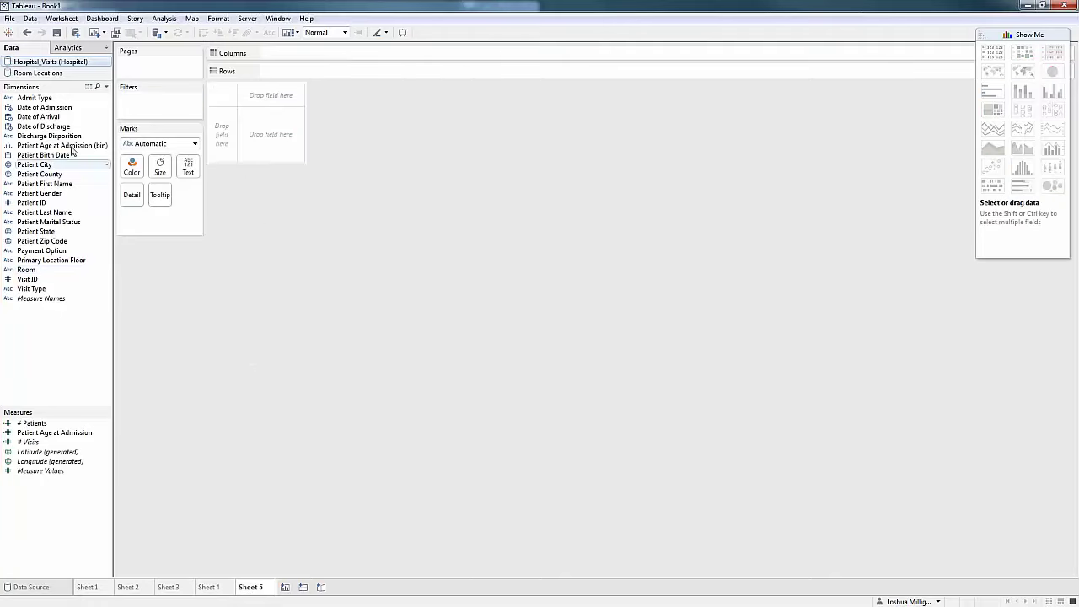
pyautogui.click(56, 75)
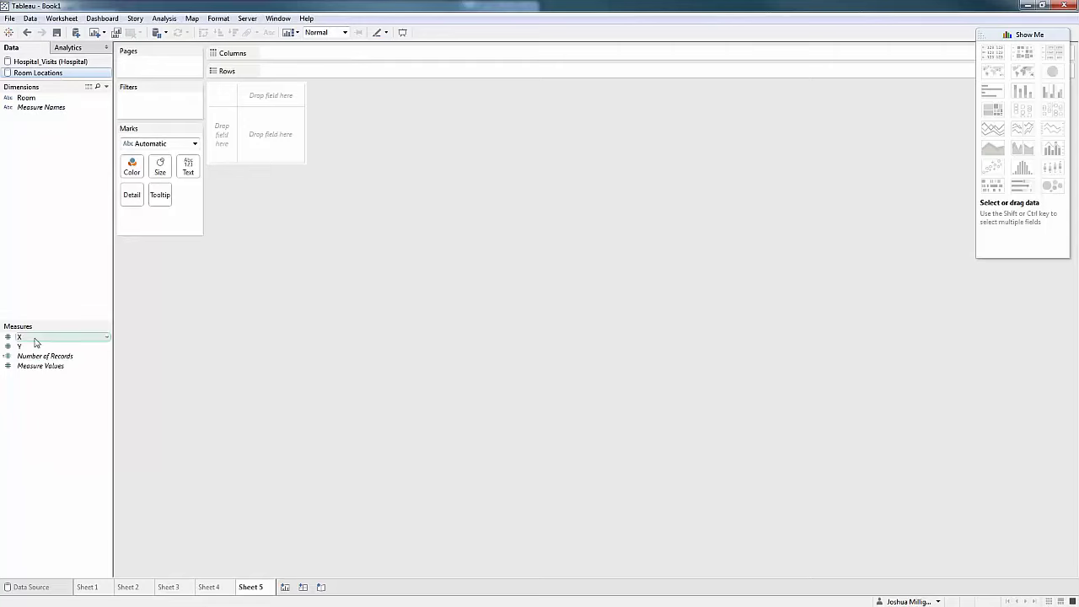
pyautogui.click(72, 63)
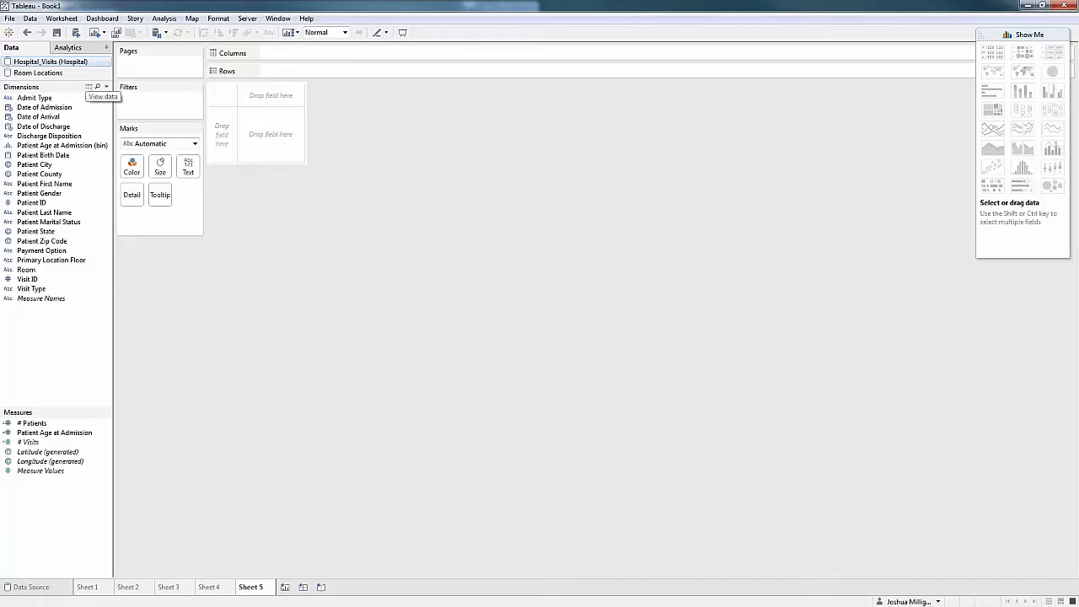
# Create a calculated field X in Hospital_Visits with the formula MIN([Room Locations].[X]).
pyautogui.rightClick(50, 355)
pyautogui.click(75, 360)
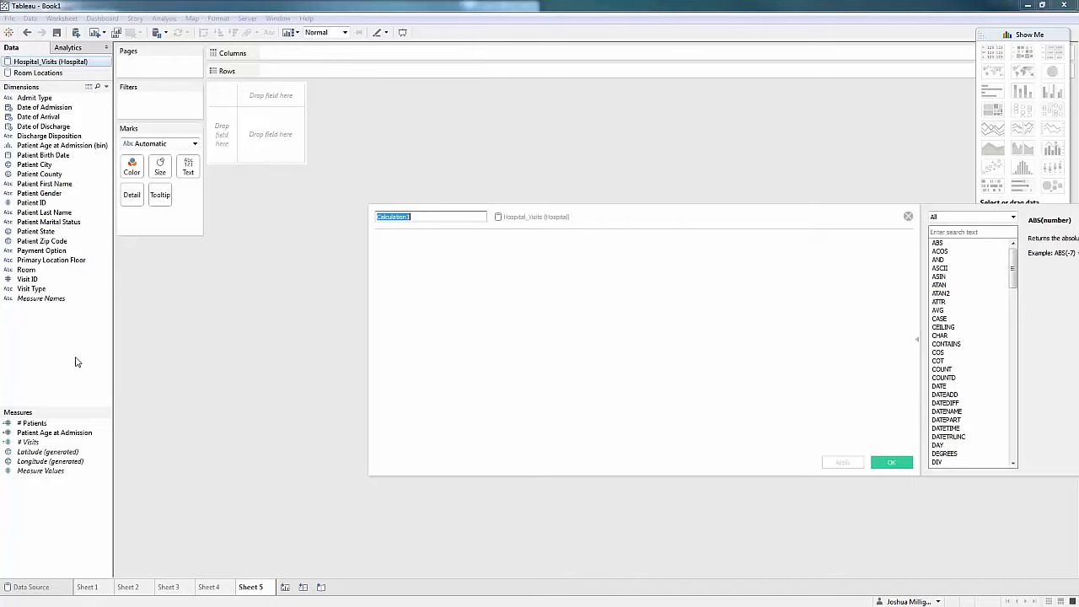
pyautogui.write('X')
pyautogui.click(30, 73)
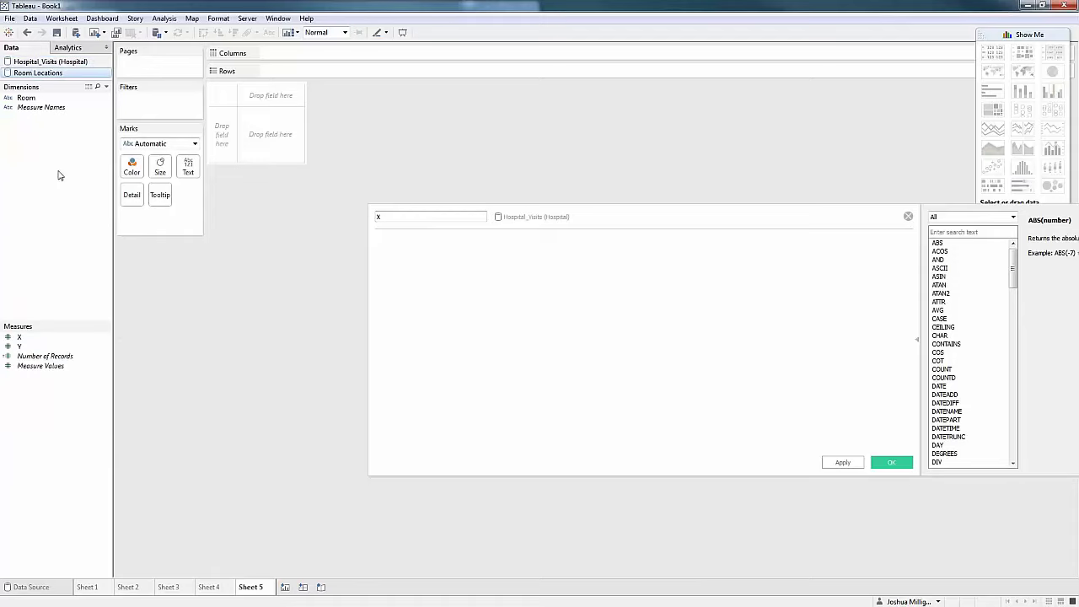
pyautogui.moveTo(17, 337); pyautogui.dragTo(519, 301)
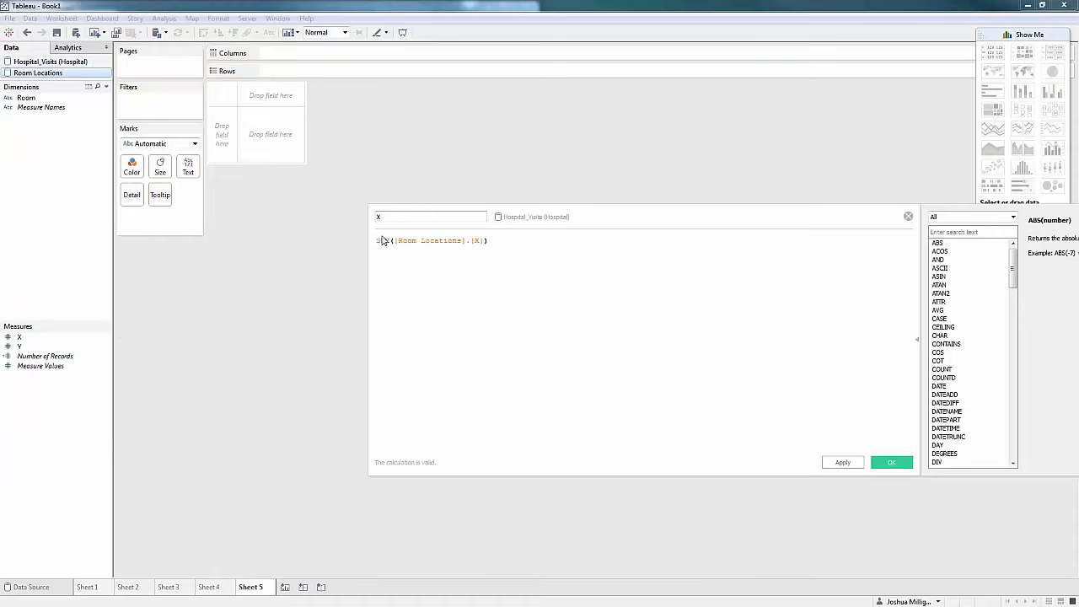
pyautogui.moveTo(389, 241); pyautogui.dragTo(323, 239)
pyautogui.write('MIN')
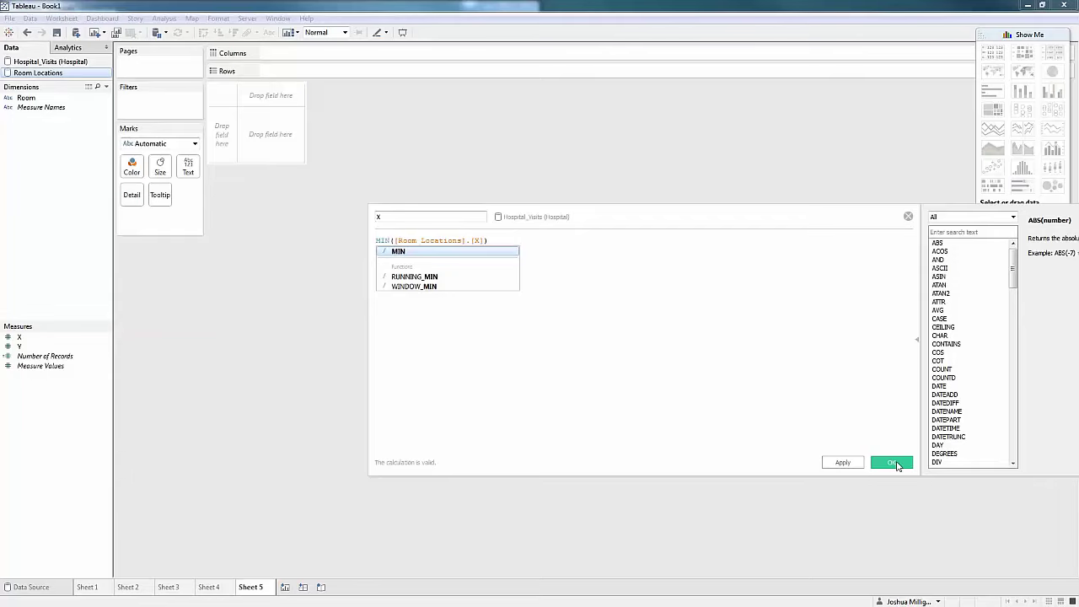
pyautogui.click(895, 464)
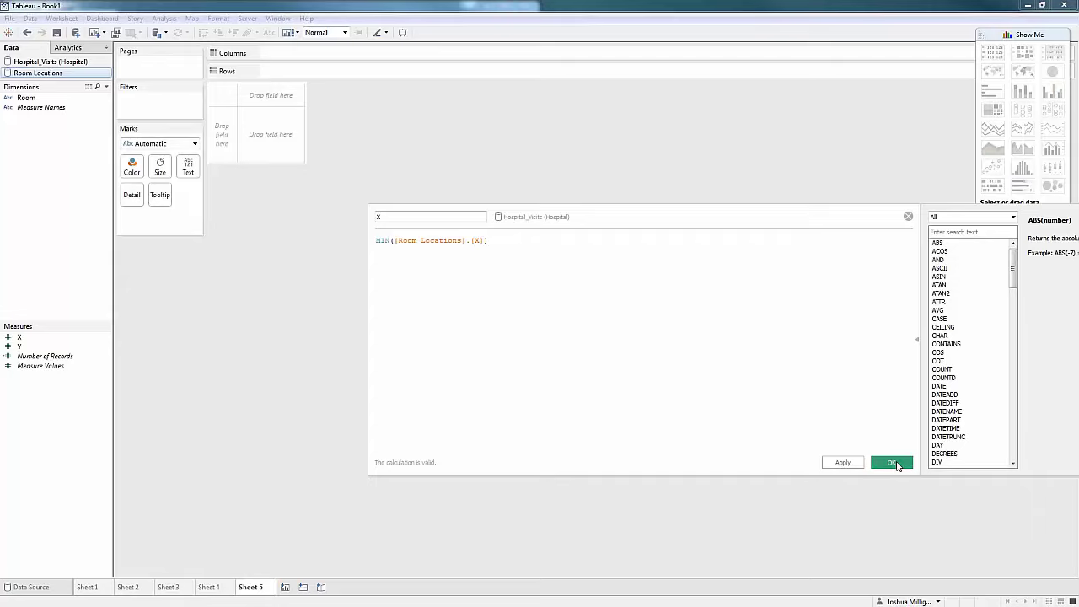
# Create a calculated field Y in Hospital_Visits with the formula MIN([Room Locations].[Y]).
pyautogui.click(47, 62)
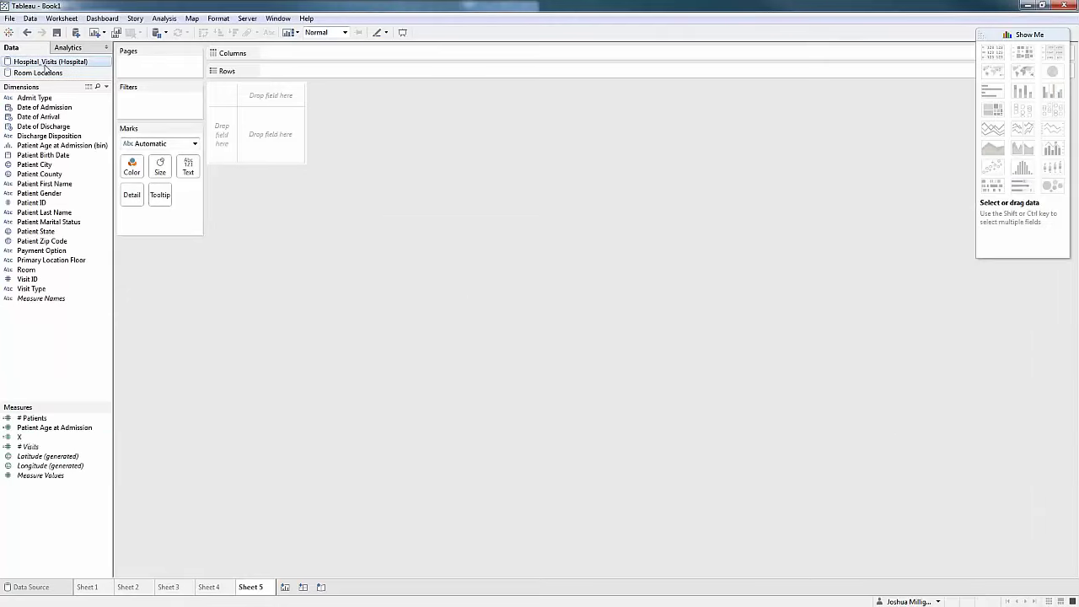
pyautogui.rightClick(62, 368)
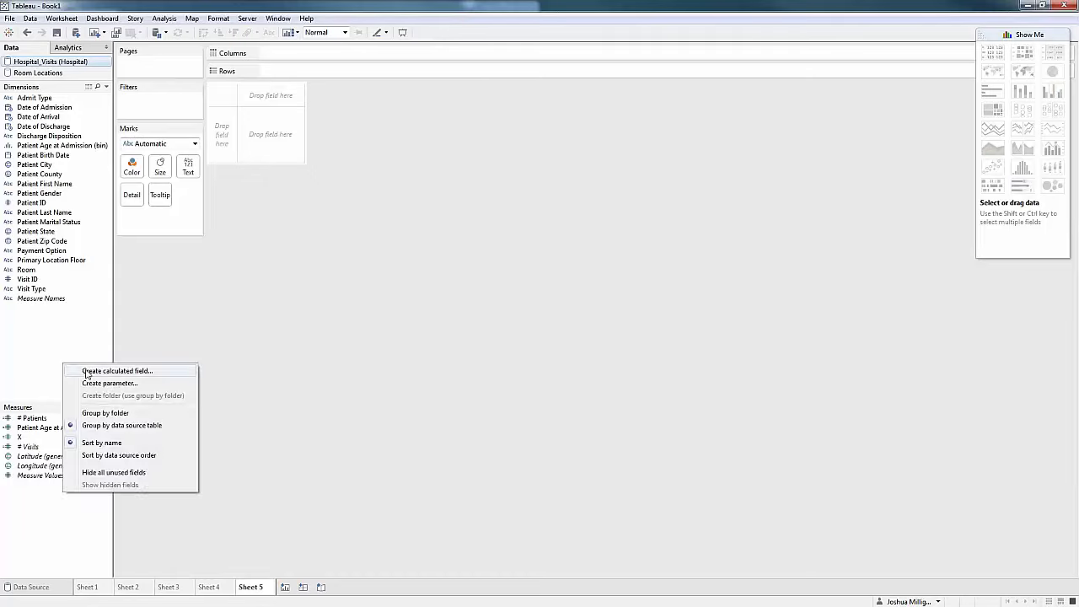
pyautogui.click(98, 374)
pyautogui.write('Y')
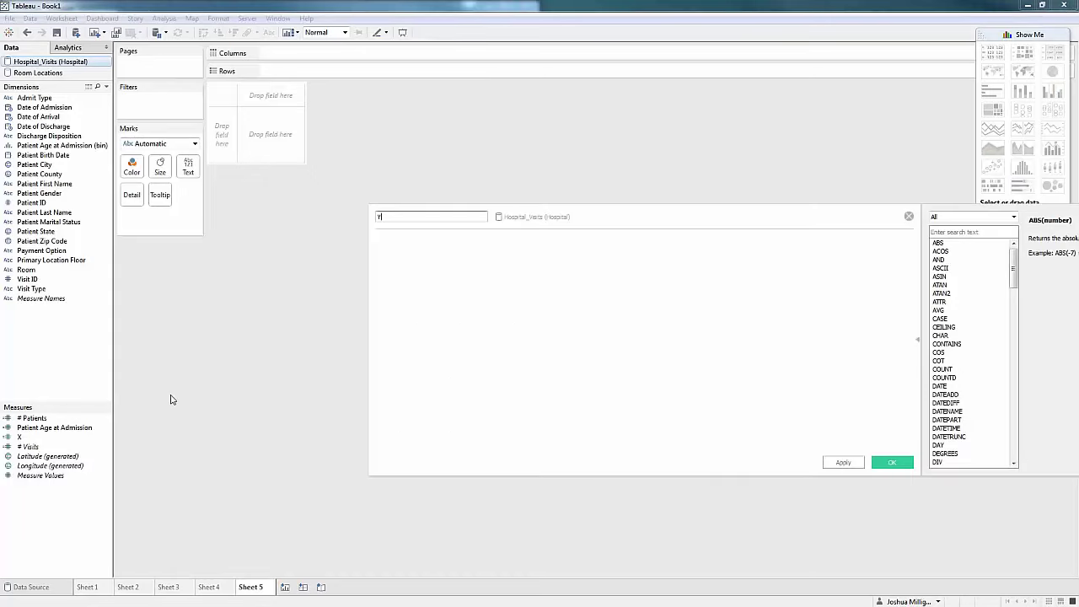
pyautogui.click(21, 75)
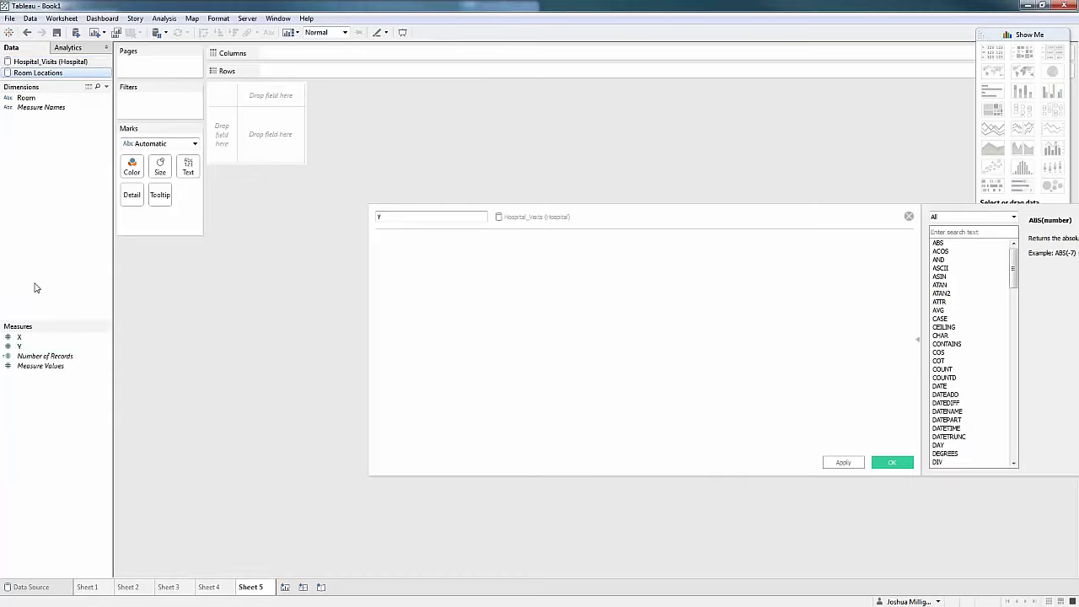
pyautogui.moveTo(20, 347); pyautogui.dragTo(419, 281)
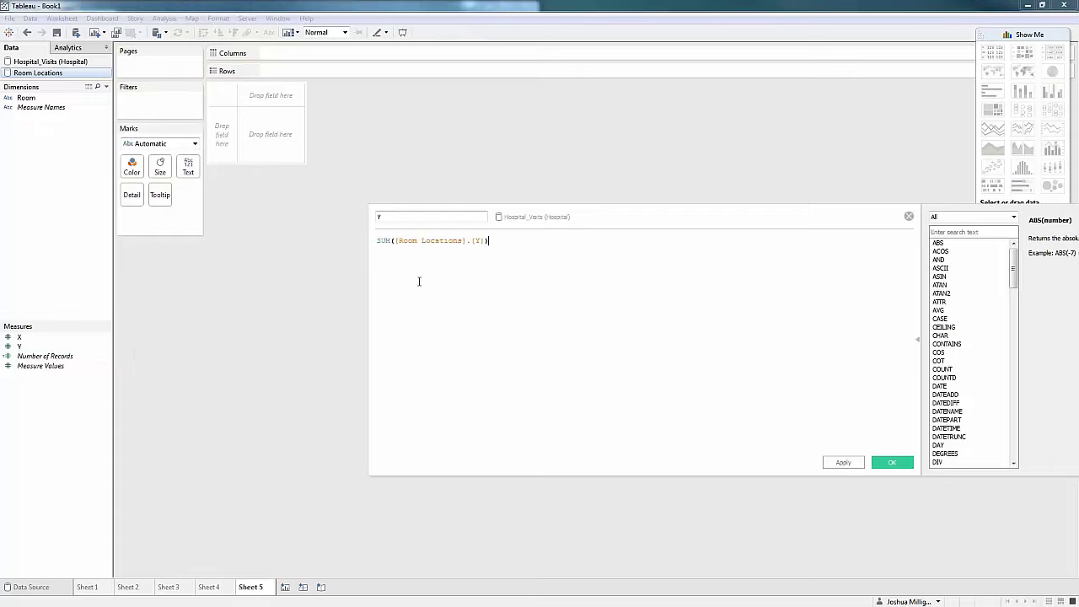
pyautogui.doubleClick(387, 243)
pyautogui.write('MIN')
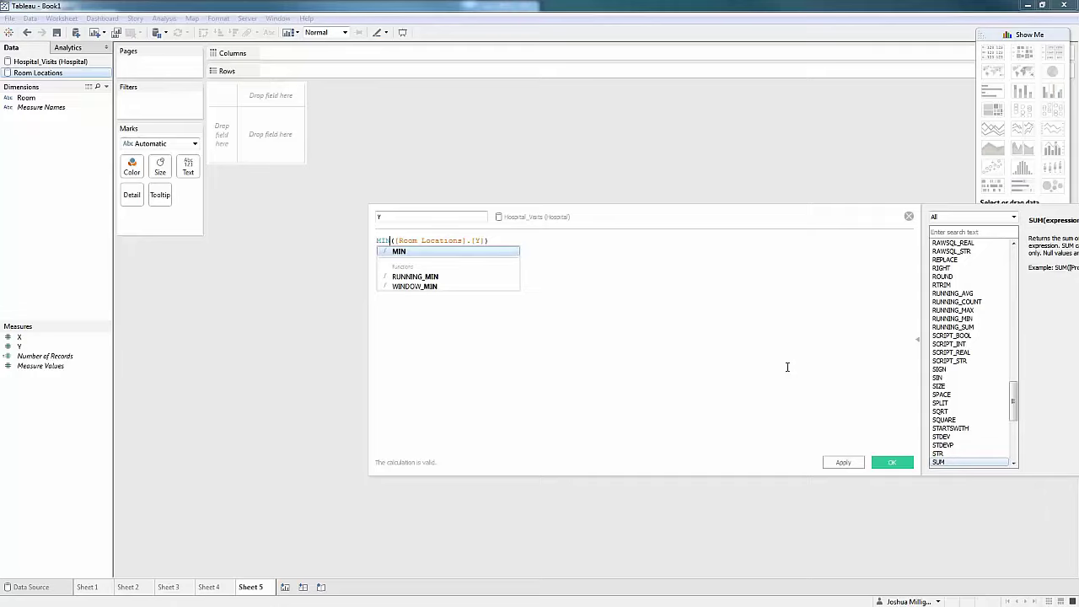
pyautogui.click(891, 463)
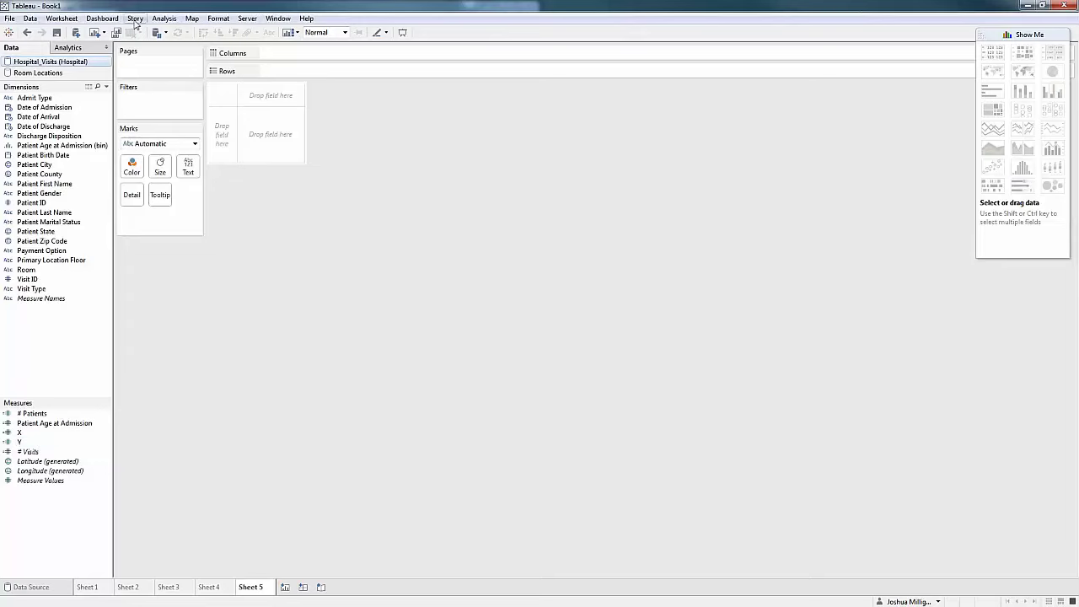
# Add Hospital 01.png from the Hospital Floor Plans folder as a background image for the Hospital_Visits data source.
pyautogui.click(191, 19)
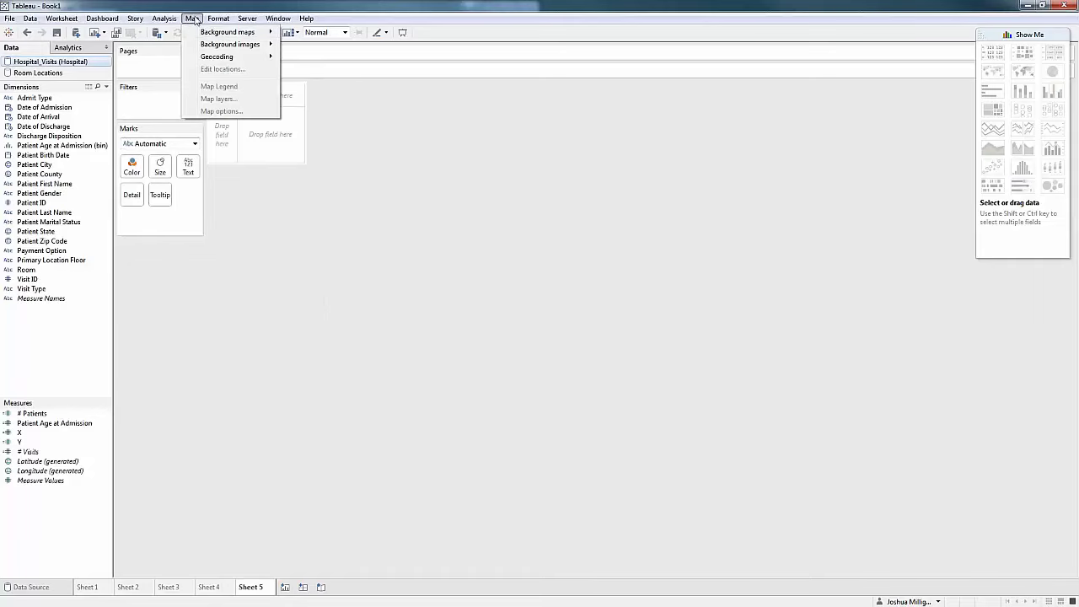
pyautogui.moveTo(204, 46)
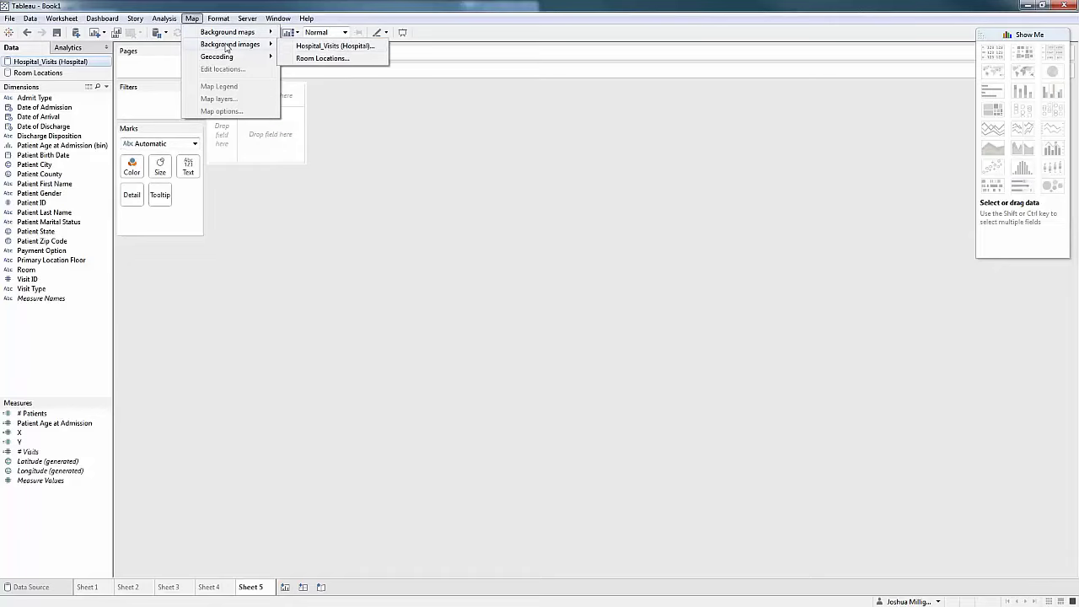
pyautogui.click(326, 47)
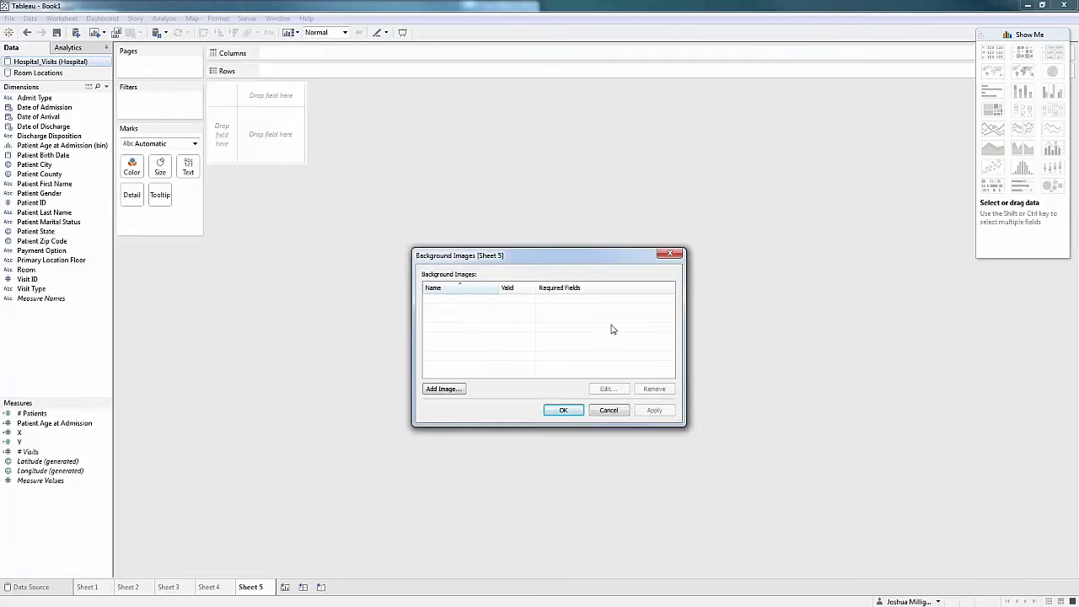
pyautogui.click(441, 392)
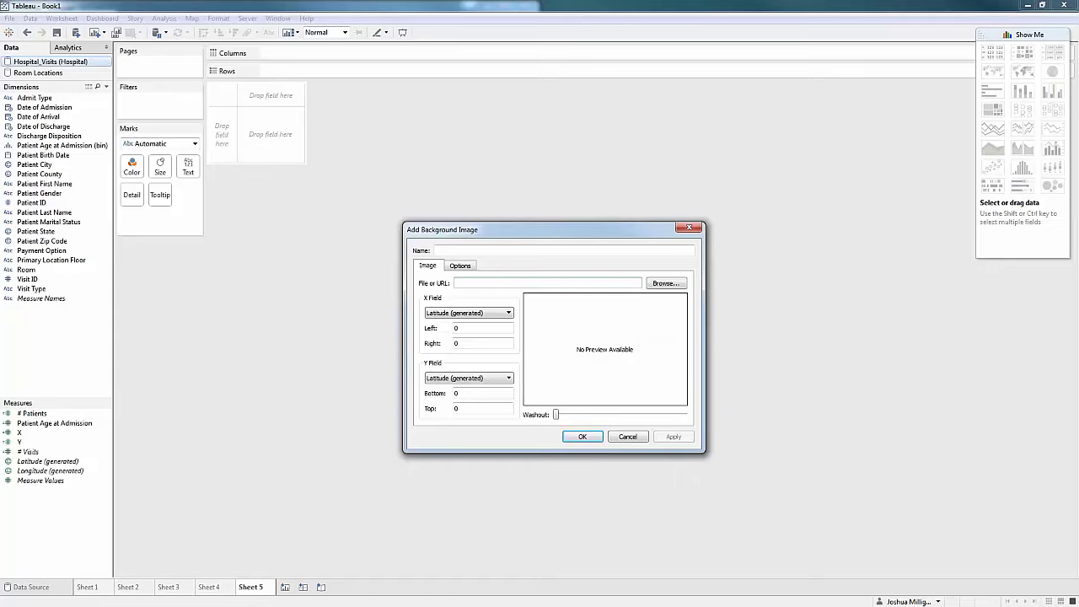
pyautogui.click(665, 283)
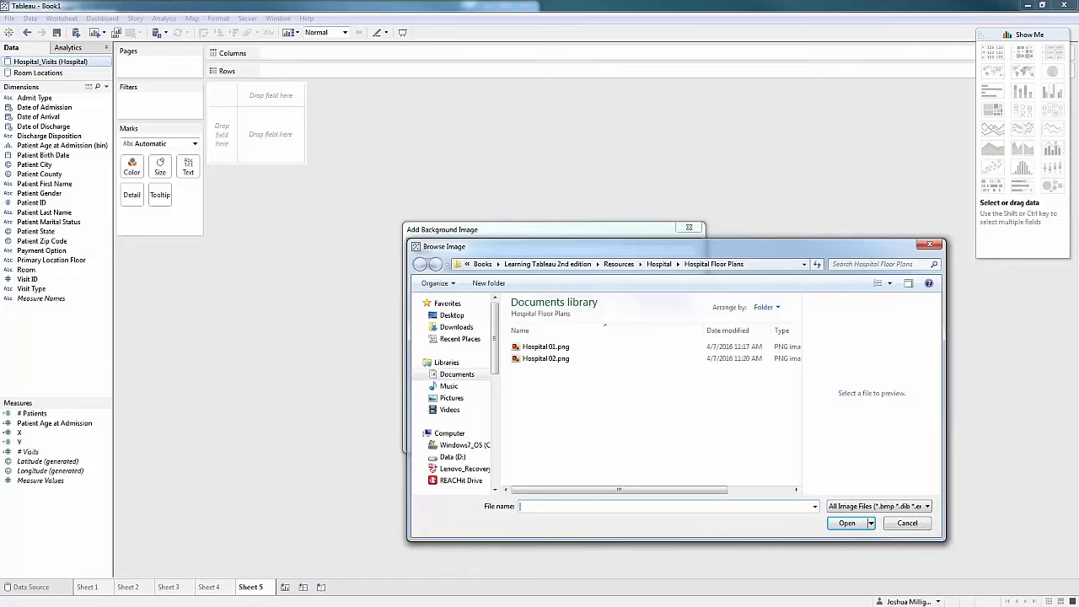
pyautogui.click(530, 351)
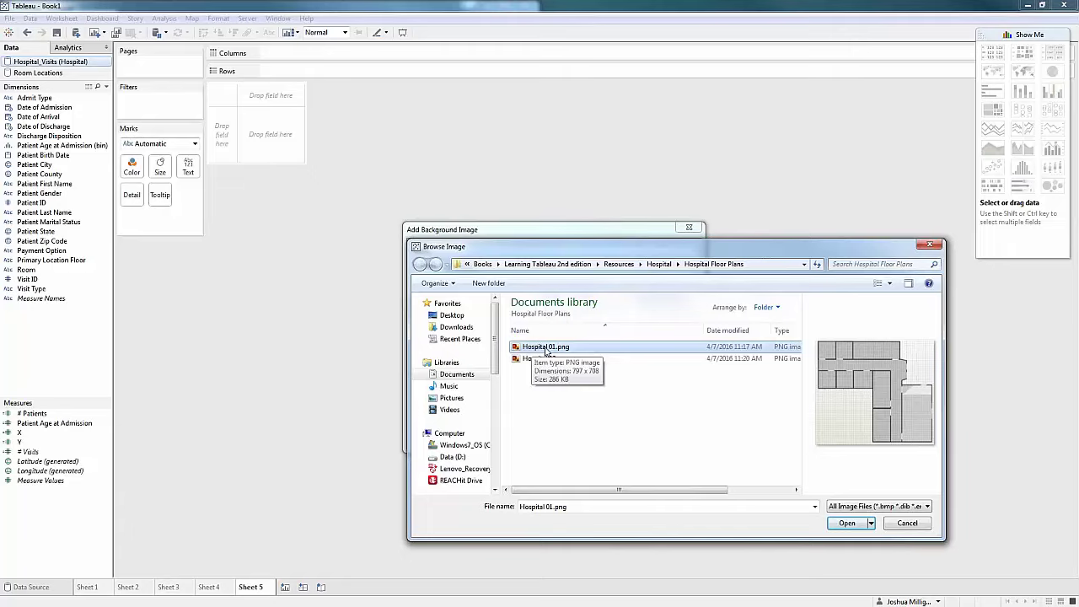
pyautogui.doubleClick(546, 347)
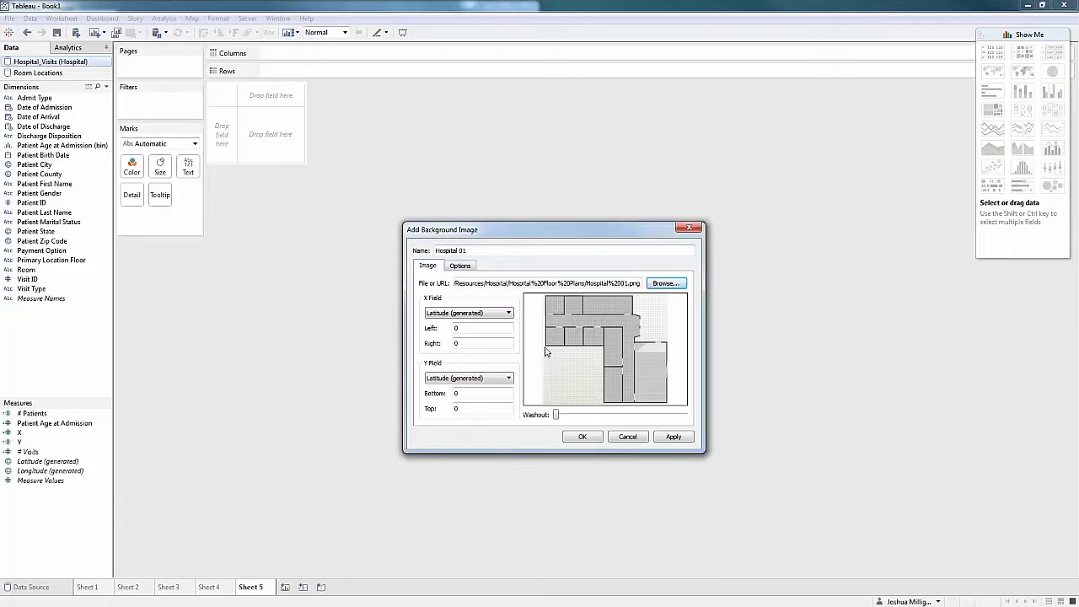
# Map the Hospital 01 image to X with a Right value of 797 and to Y with a Bottom value of 705.
pyautogui.click(434, 314)
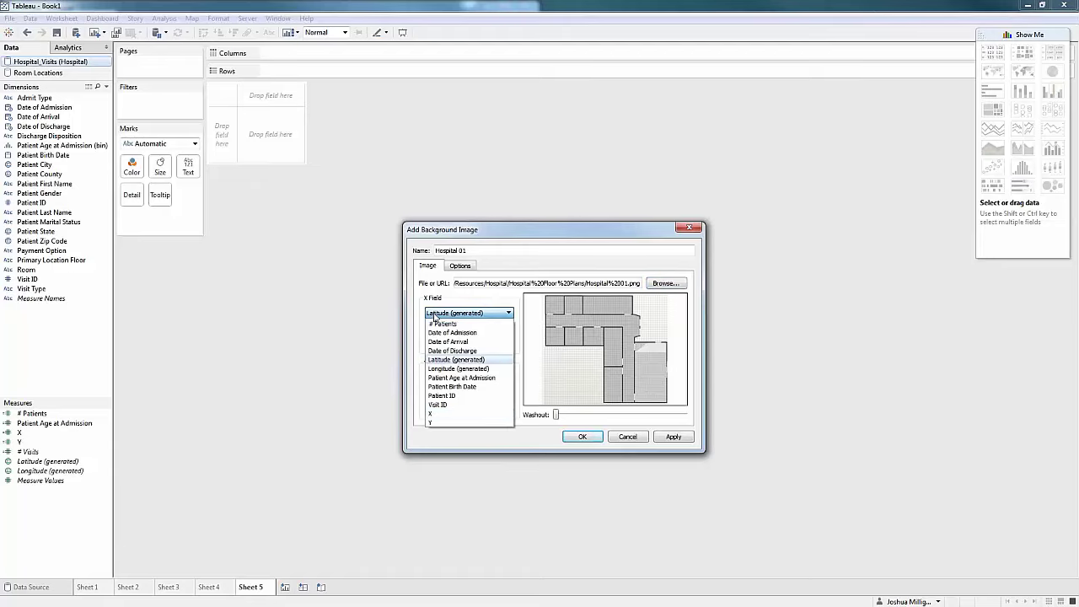
pyautogui.click(438, 415)
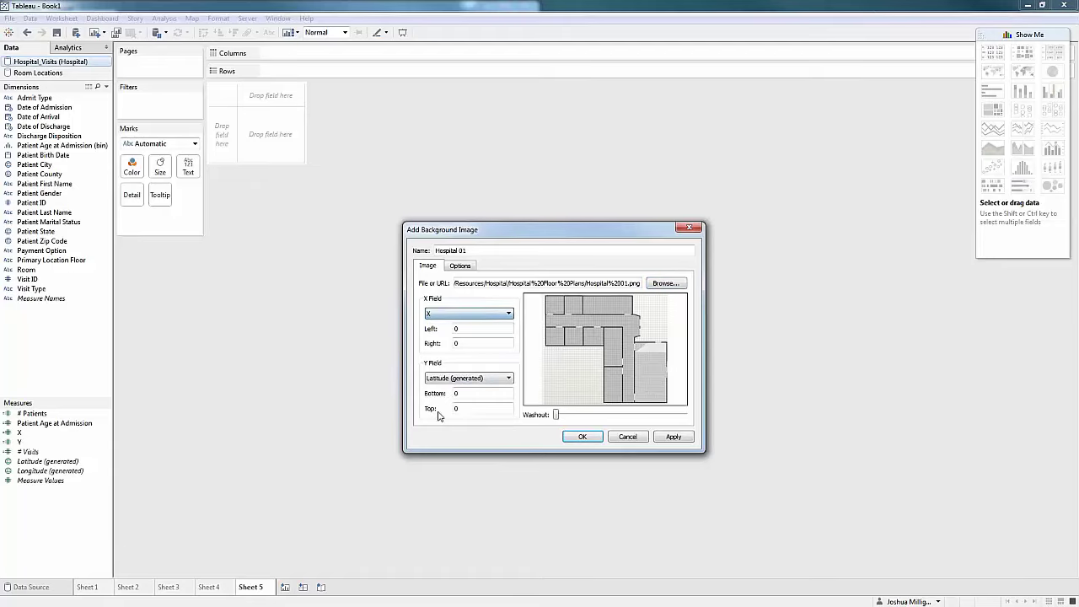
pyautogui.doubleClick(462, 342)
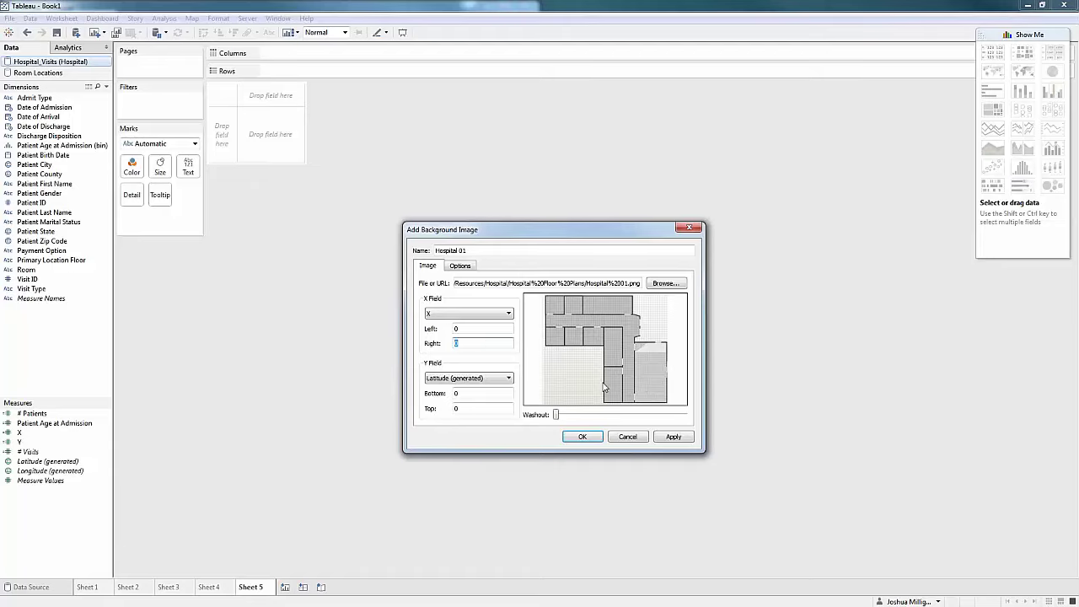
pyautogui.write('797')
pyautogui.click(475, 379)
pyautogui.click(434, 488)
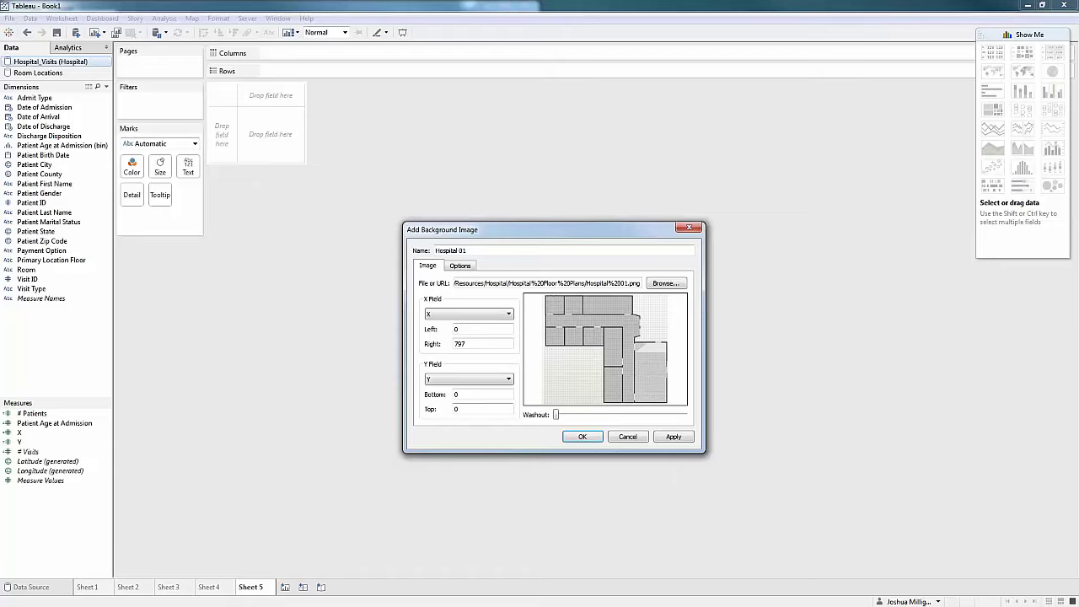
pyautogui.doubleClick(455, 395)
pyautogui.write('705')
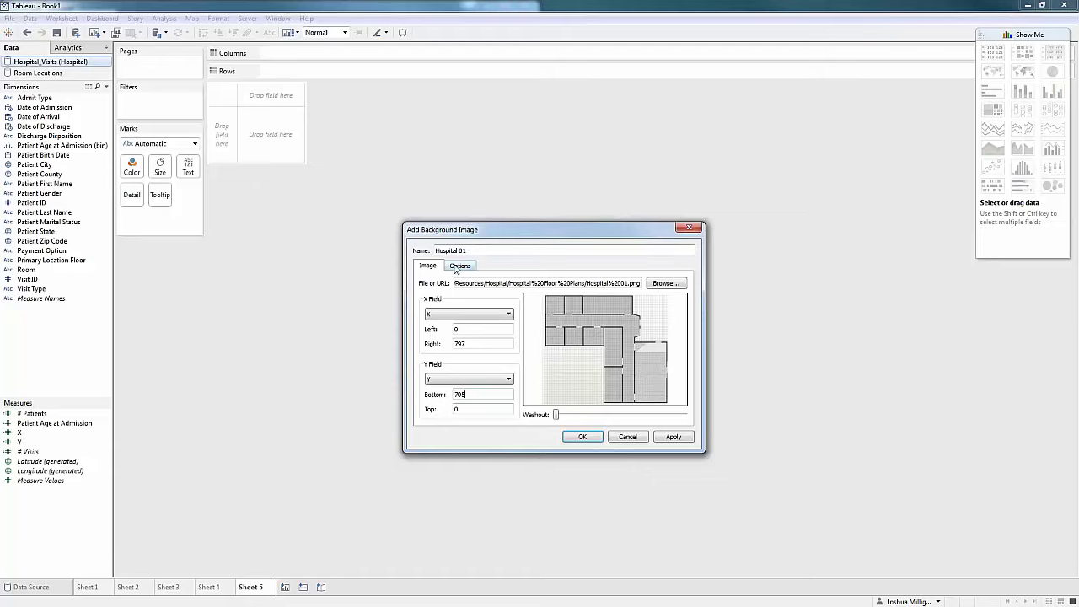
# Restrict the Hospital 01 image to show only when Primary Location Floor is Downstairs, and confirm the image settings.
pyautogui.click(459, 266)
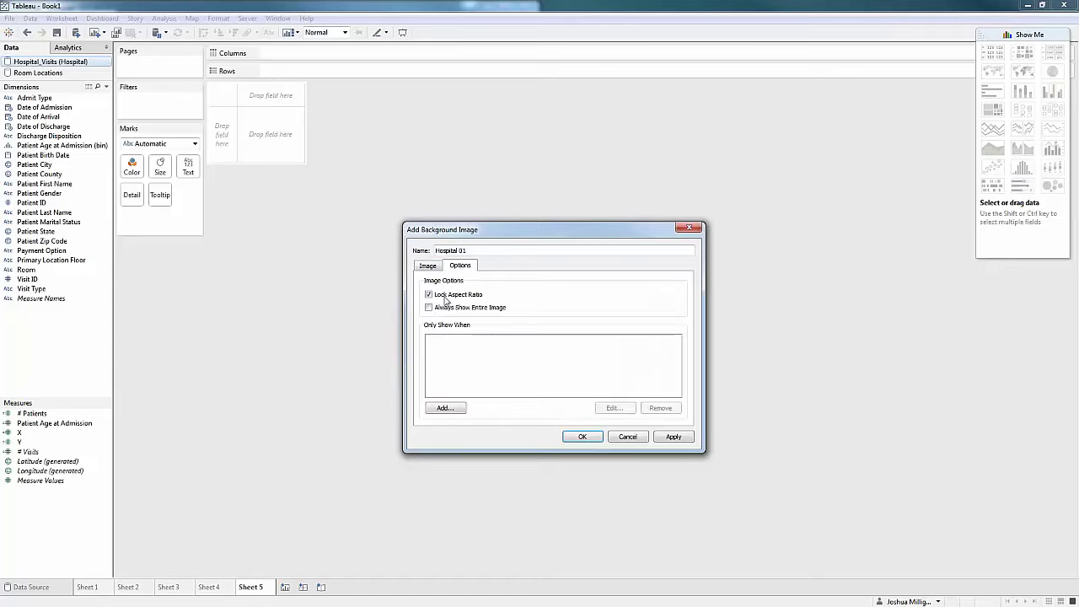
pyautogui.click(445, 407)
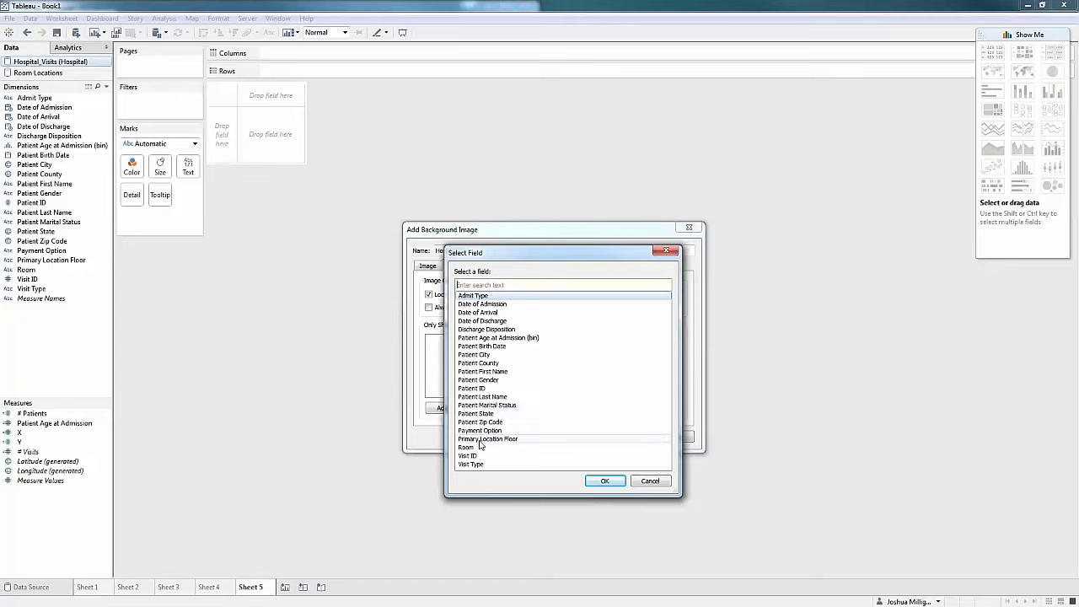
pyautogui.doubleClick(517, 439)
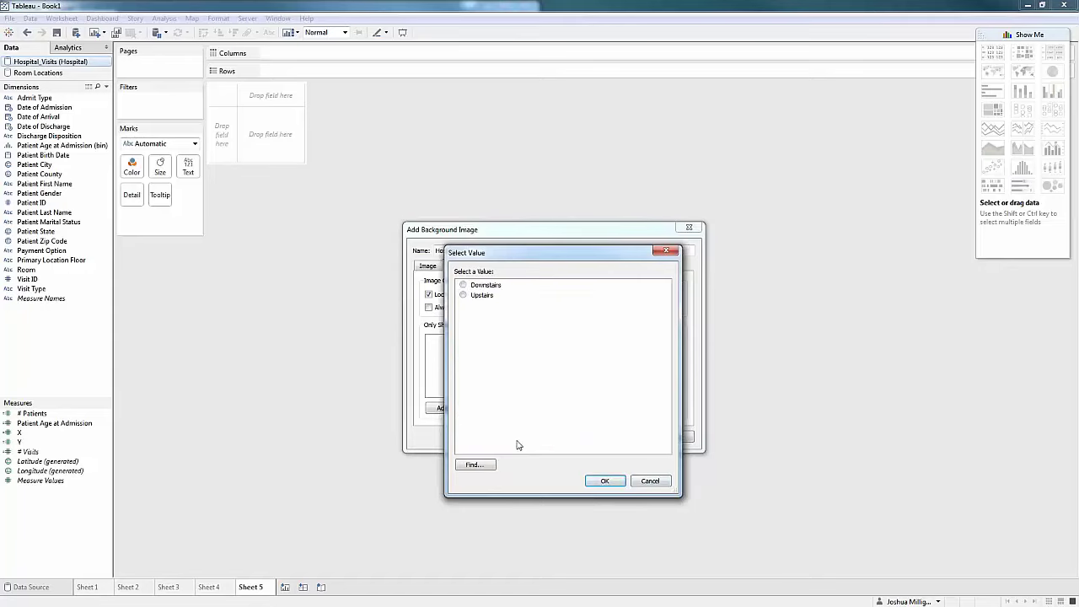
pyautogui.click(463, 286)
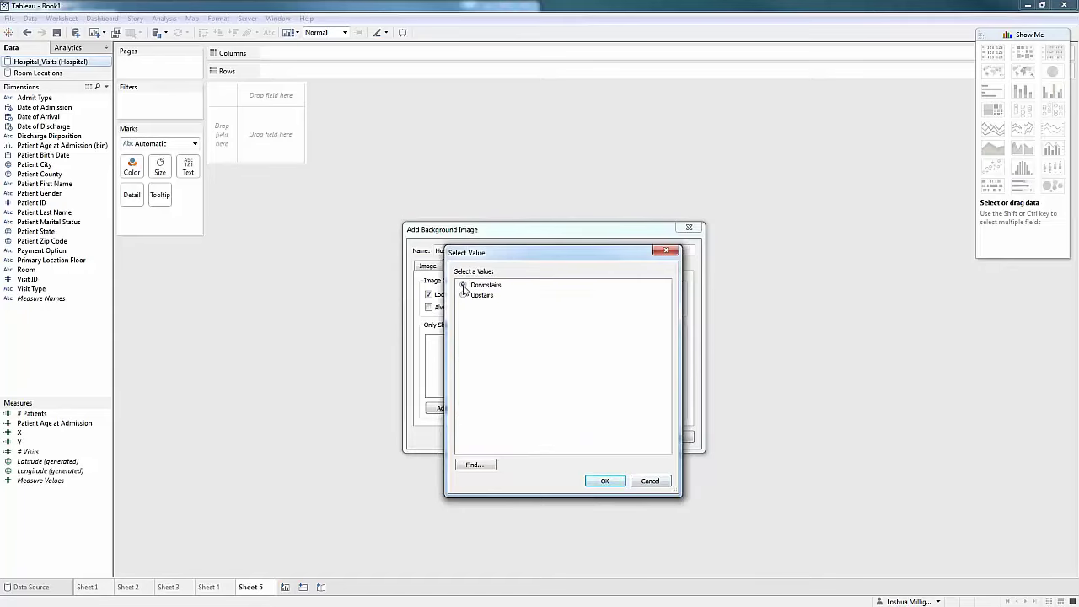
pyautogui.click(604, 481)
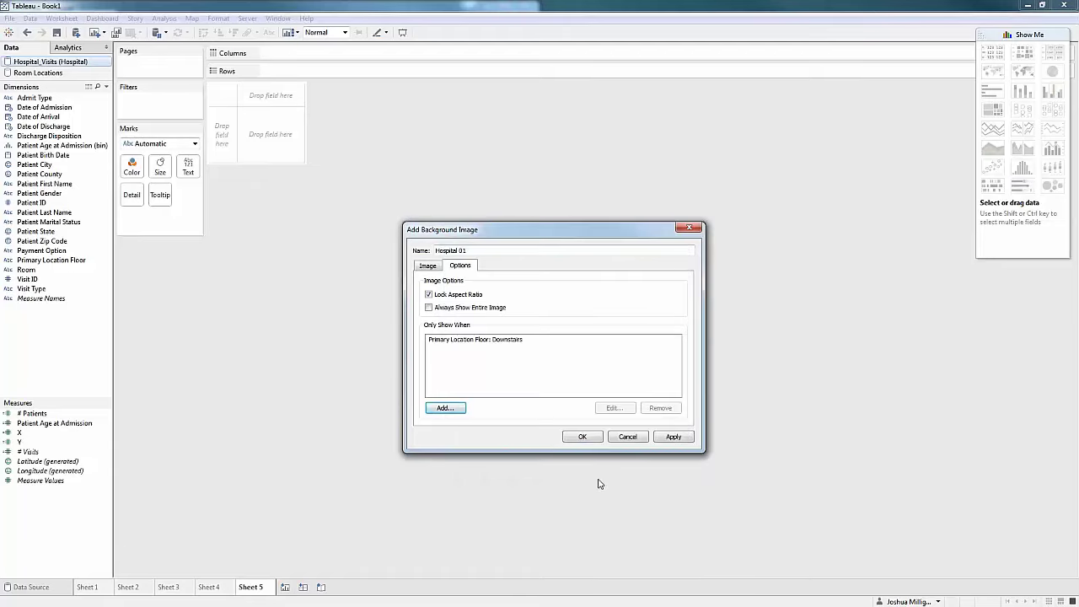
pyautogui.click(571, 436)
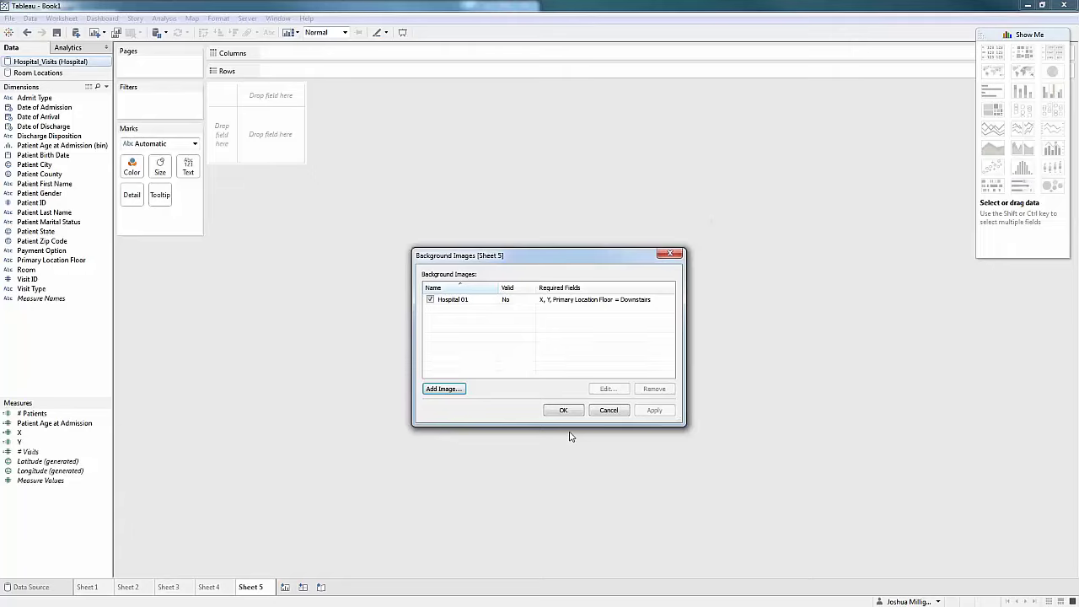
# Add Hospital 02.png as a second background image for Hospital_Visits.
pyautogui.click(446, 394)
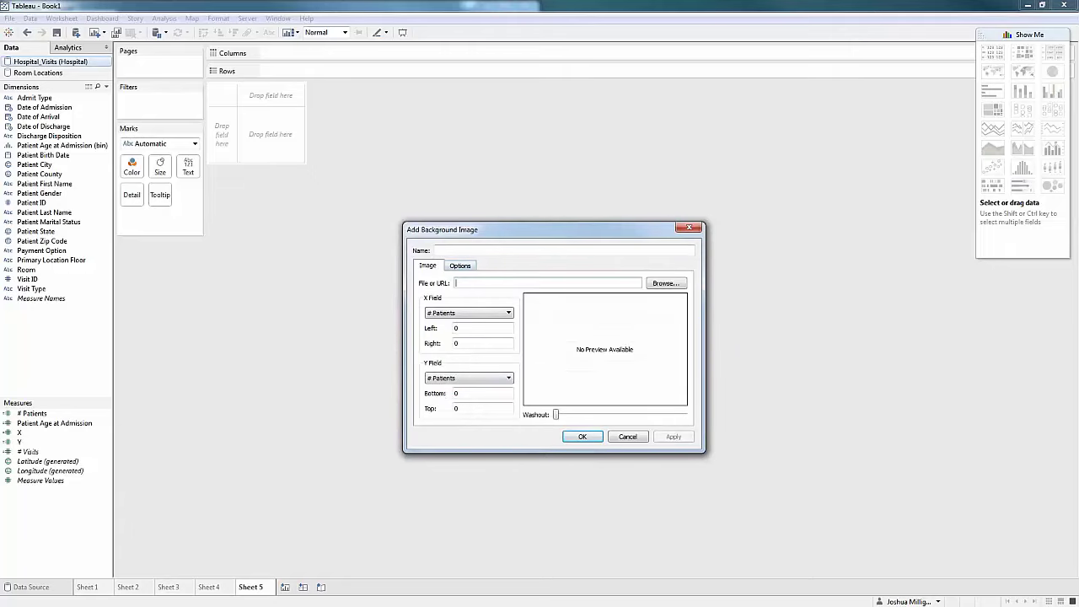
pyautogui.click(665, 283)
pyautogui.click(544, 359)
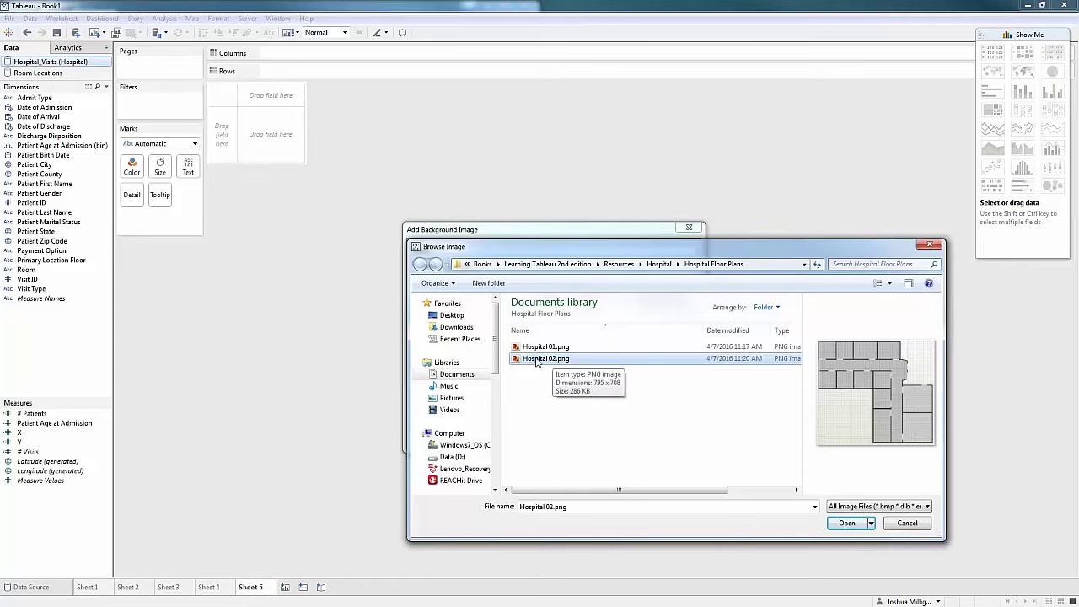
pyautogui.doubleClick(536, 360)
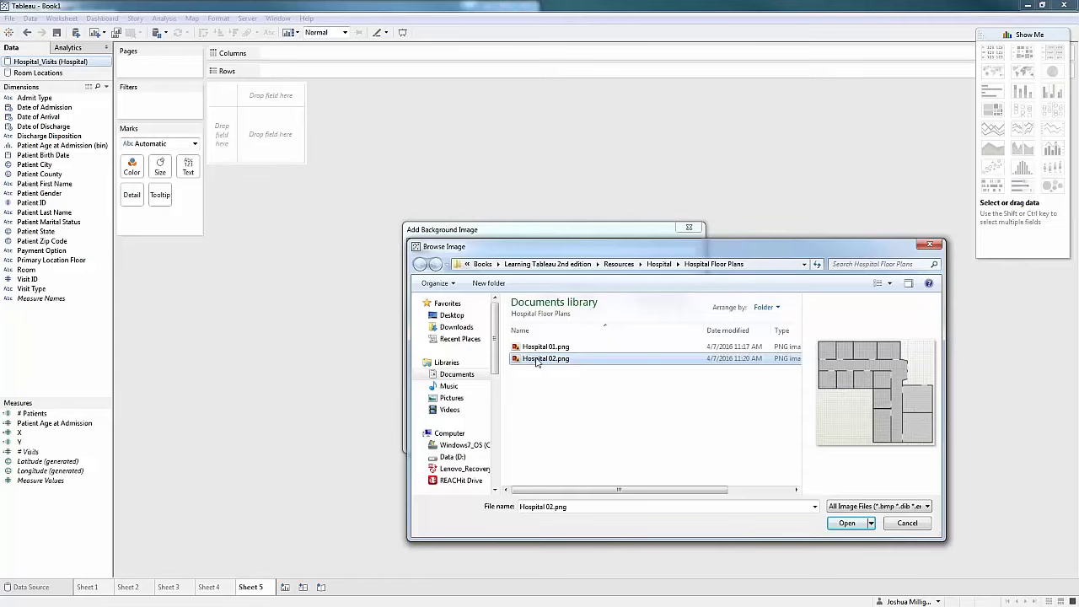
# Set the Hospital 02 image's X field to X with a Right value of 797.
pyautogui.click(453, 314)
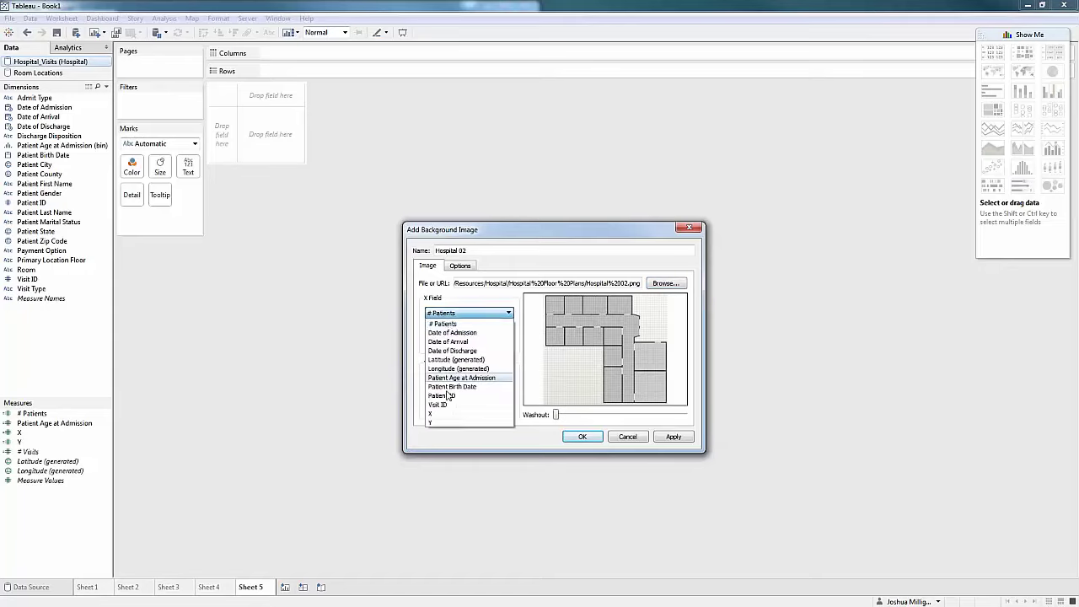
pyautogui.click(452, 416)
pyautogui.click(470, 344)
pyautogui.doubleClick(470, 343)
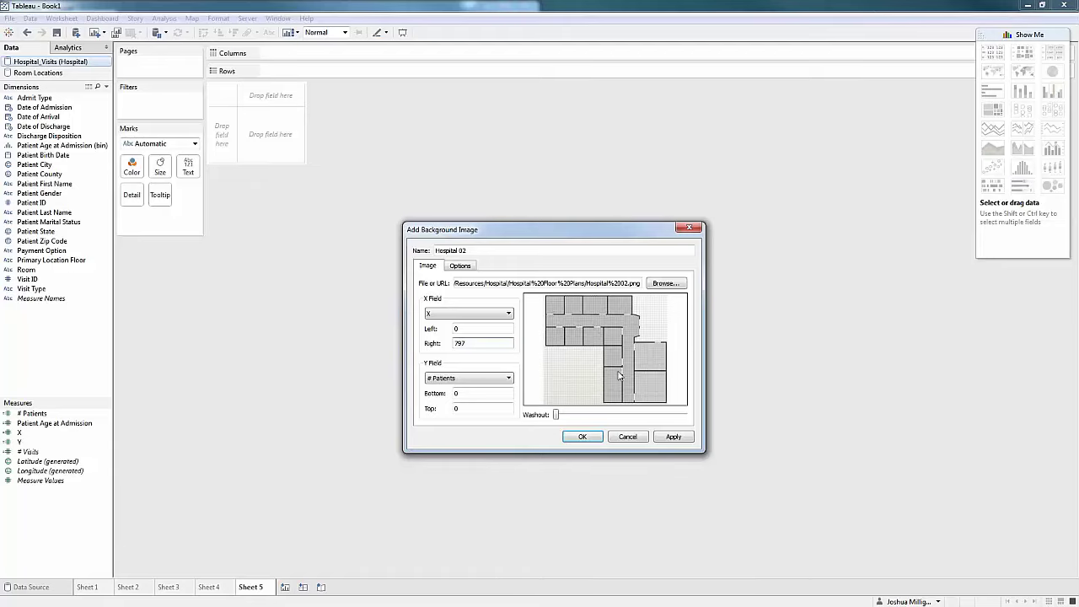
# Map the Hospital 02 image's Y field to Y with a Bottom value of 708.
pyautogui.click(490, 379)
pyautogui.click(431, 487)
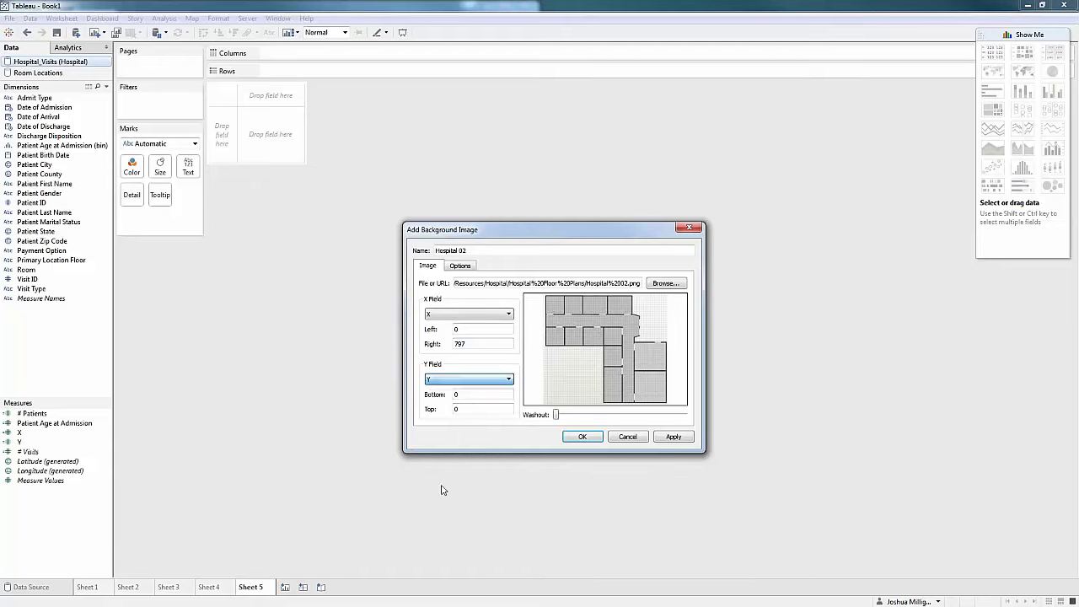
pyautogui.doubleClick(473, 396)
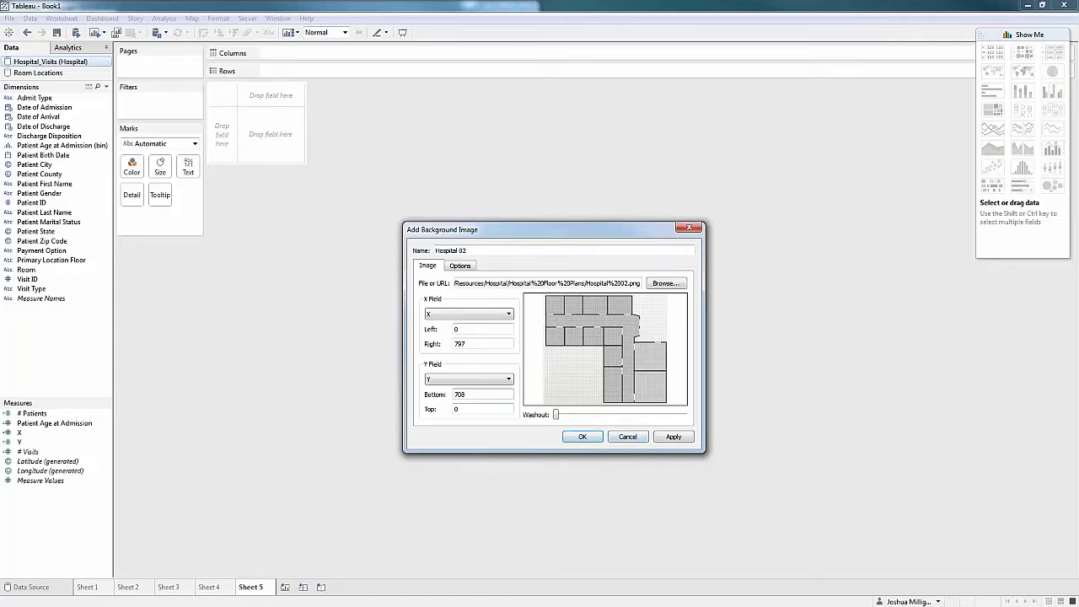
# Restrict the Hospital 02 image to show only when Primary Location Floor is Upstairs, and confirm the background image settings.
pyautogui.click(459, 267)
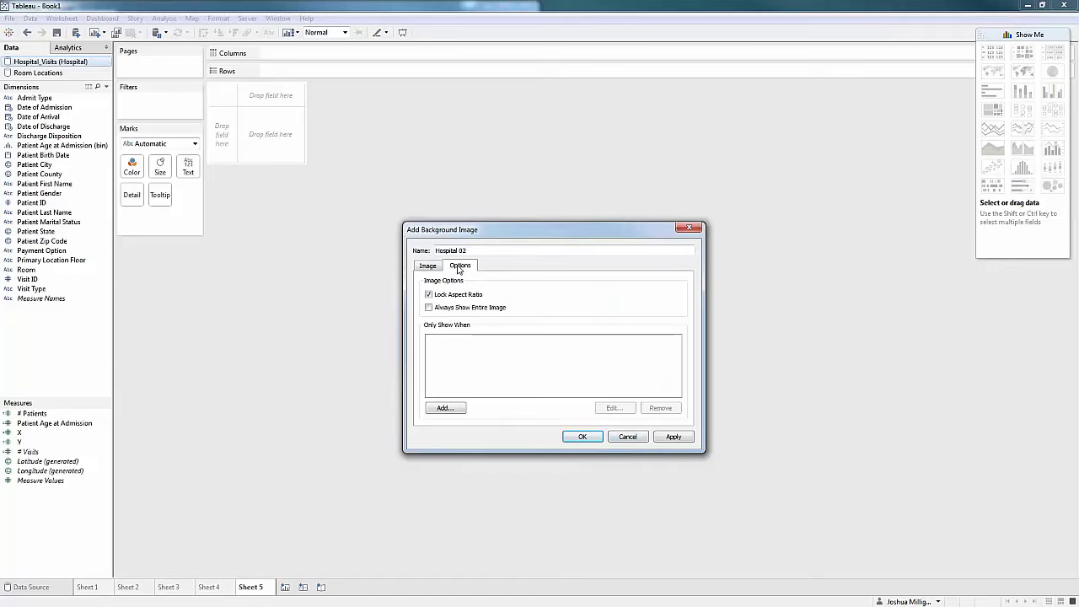
pyautogui.click(445, 412)
pyautogui.doubleClick(497, 438)
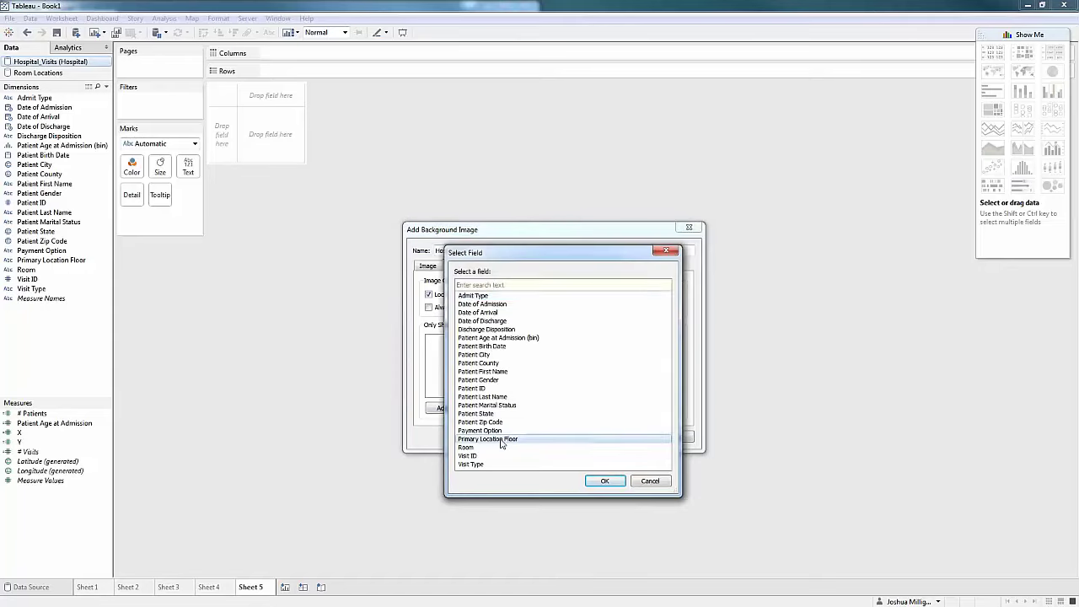
pyautogui.click(464, 295)
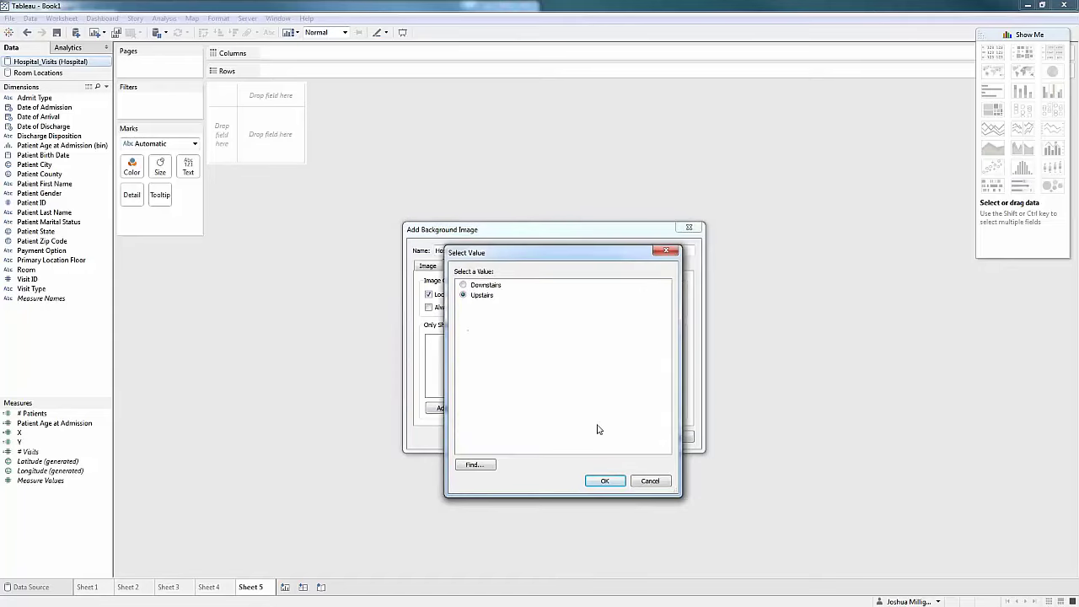
pyautogui.click(600, 482)
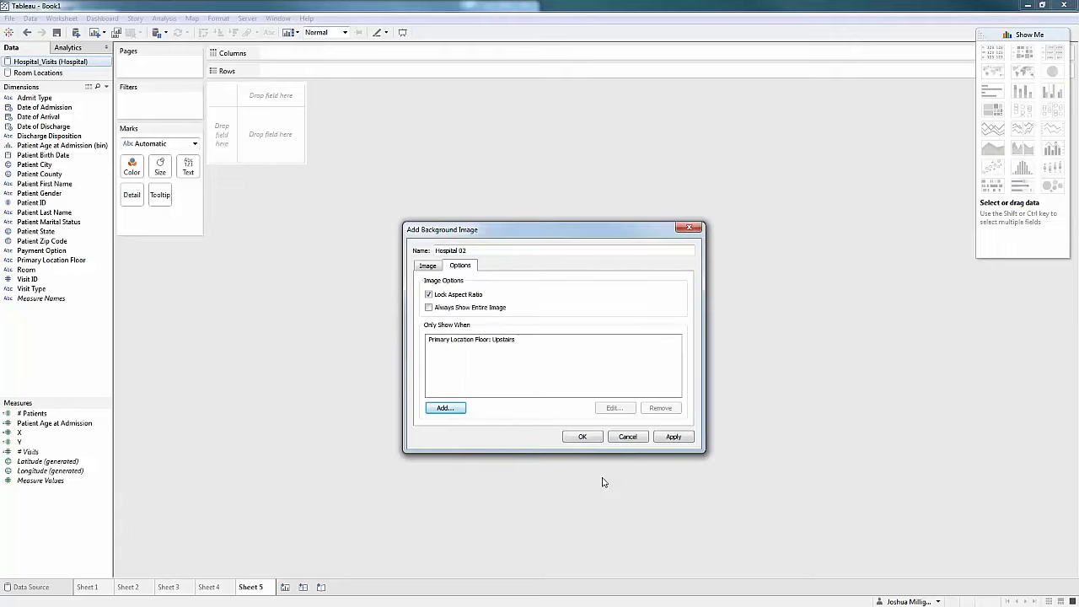
pyautogui.click(580, 436)
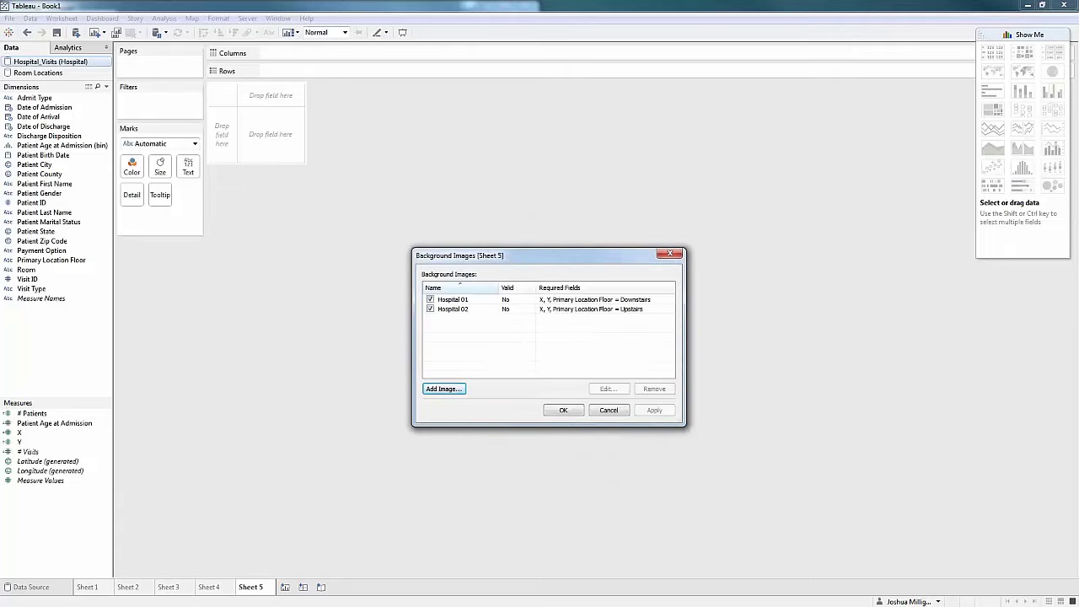
pyautogui.click(555, 410)
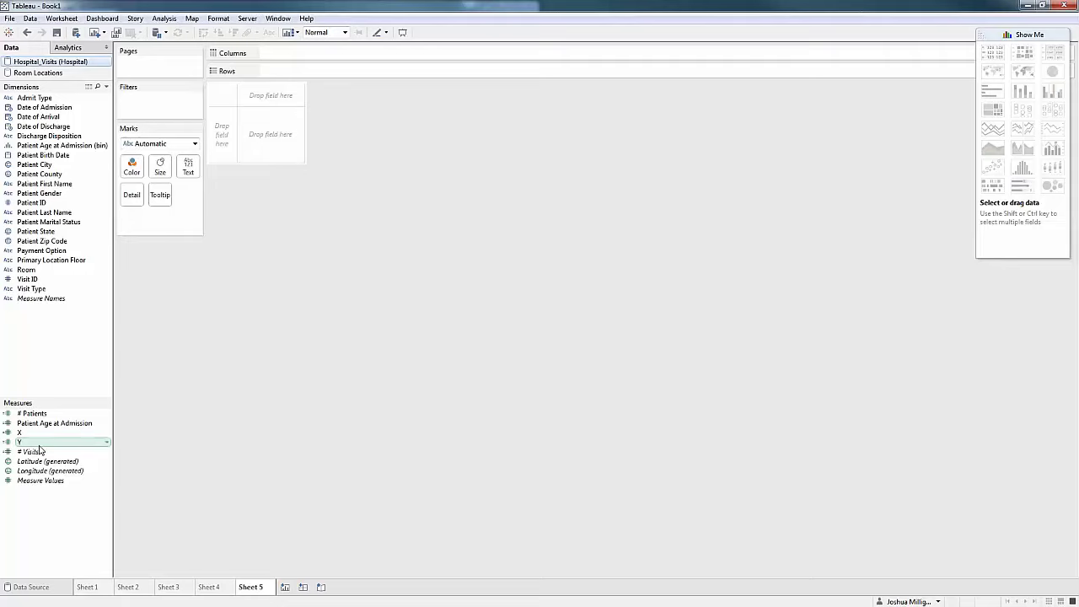
# Build a scatter plot with X on Columns and Primary Location Floor and Y on Rows, with marks labelled by Room.
pyautogui.moveTo(39, 447)
pyautogui.mouseDown()
pyautogui.moveTo(199, 241)
pyautogui.moveTo(222, 132)
pyautogui.moveTo(225, 155)
pyautogui.mouseUp()
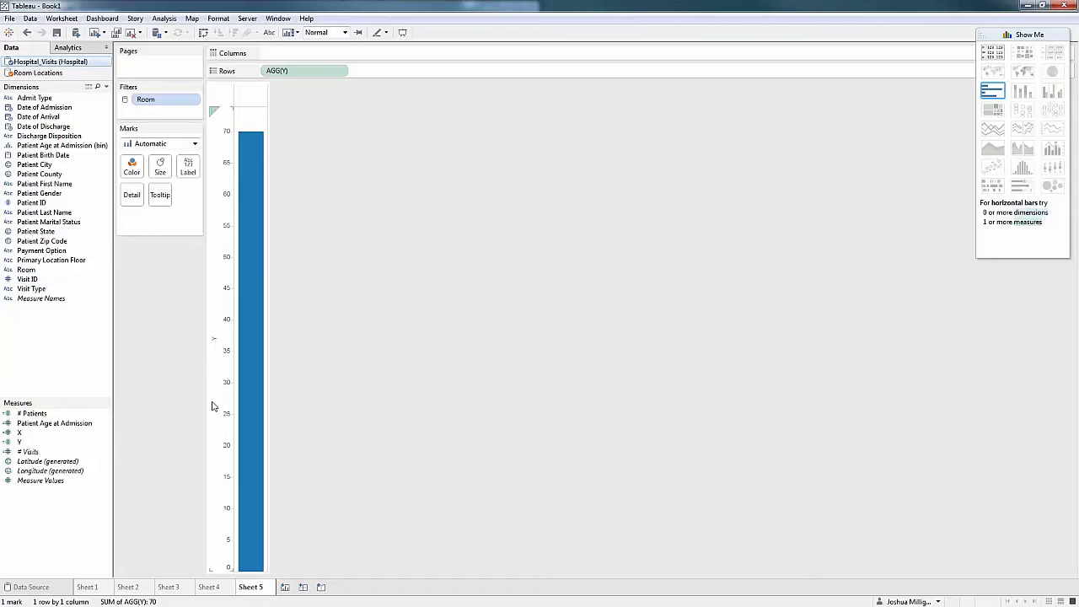
pyautogui.moveTo(39, 438); pyautogui.dragTo(256, 103)
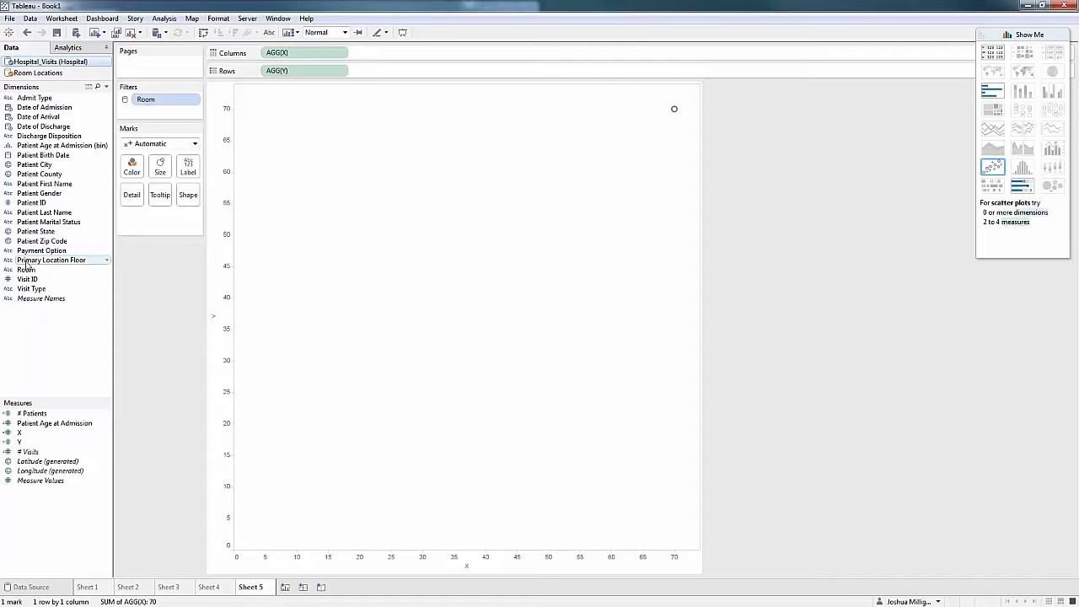
pyautogui.moveTo(26, 260); pyautogui.dragTo(266, 73)
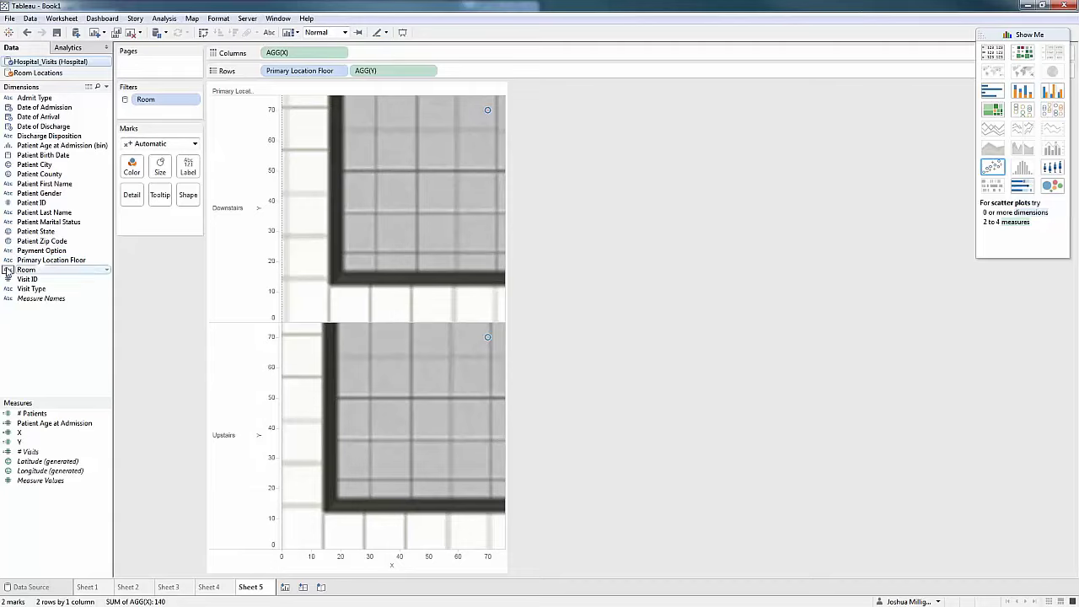
pyautogui.moveTo(25, 263); pyautogui.dragTo(190, 168)
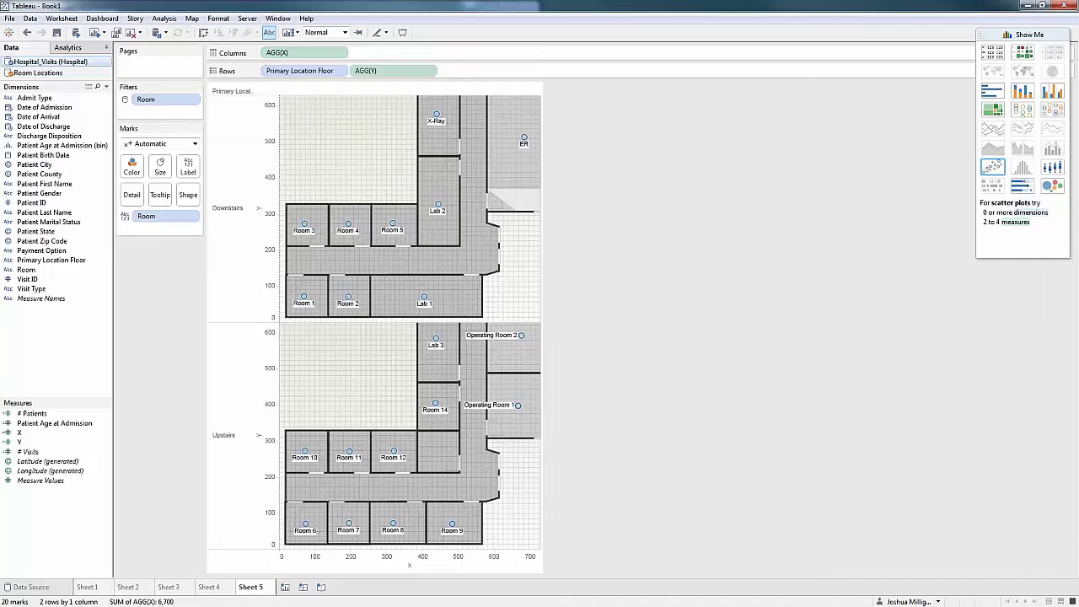
# Switch to Hospital.pptx in PowerPoint to compare its Downstairs floor plan with the plotted view, and return to Tableau.
pyautogui.hotkey('alt', 'Tab')
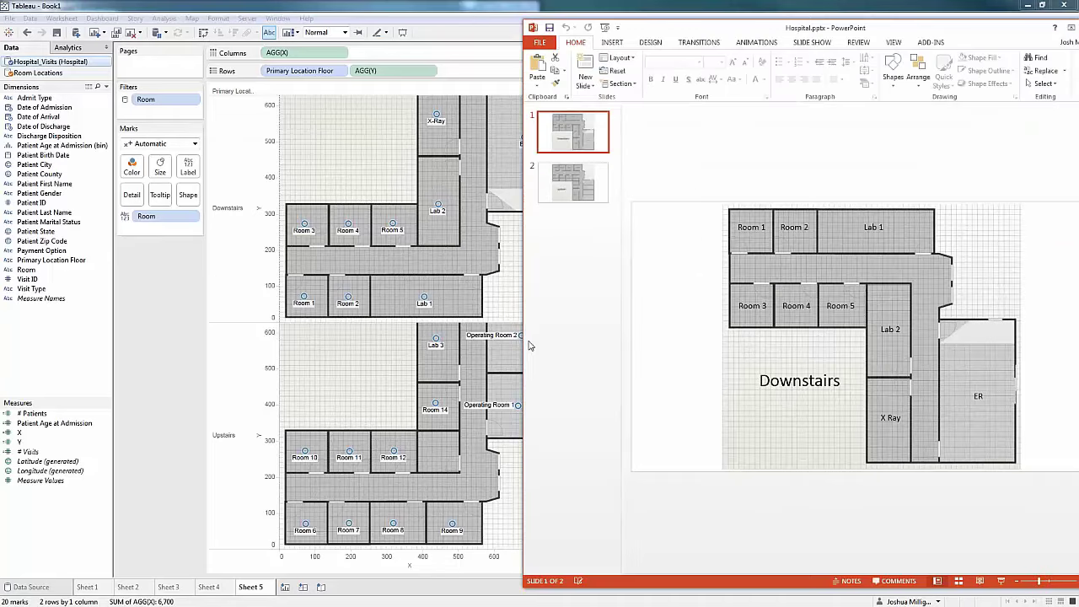
pyautogui.moveTo(523, 307); pyautogui.dragTo(605, 308)
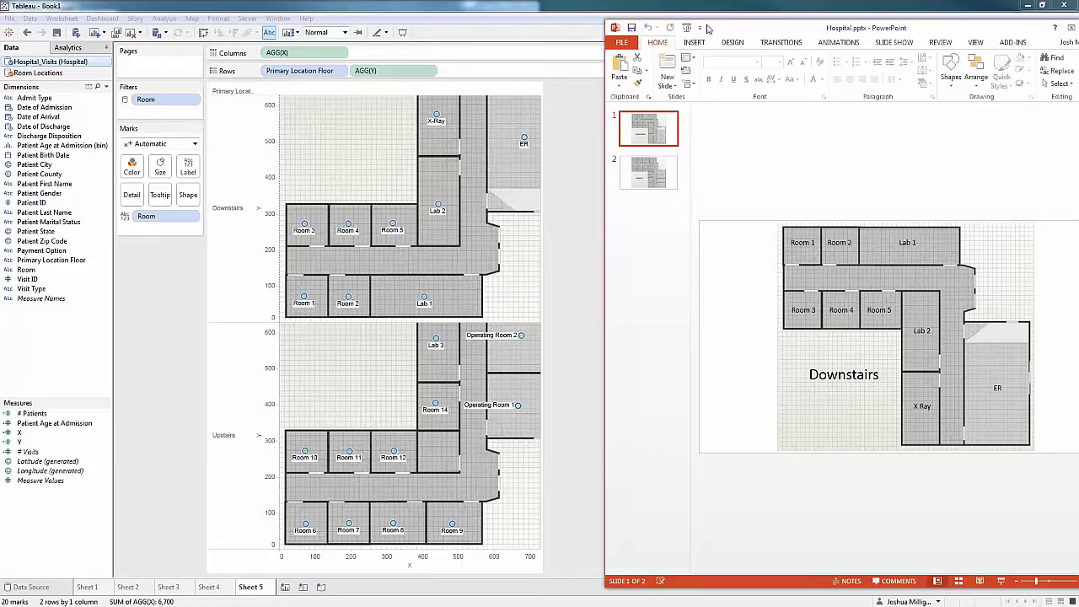
pyautogui.click(581, 9)
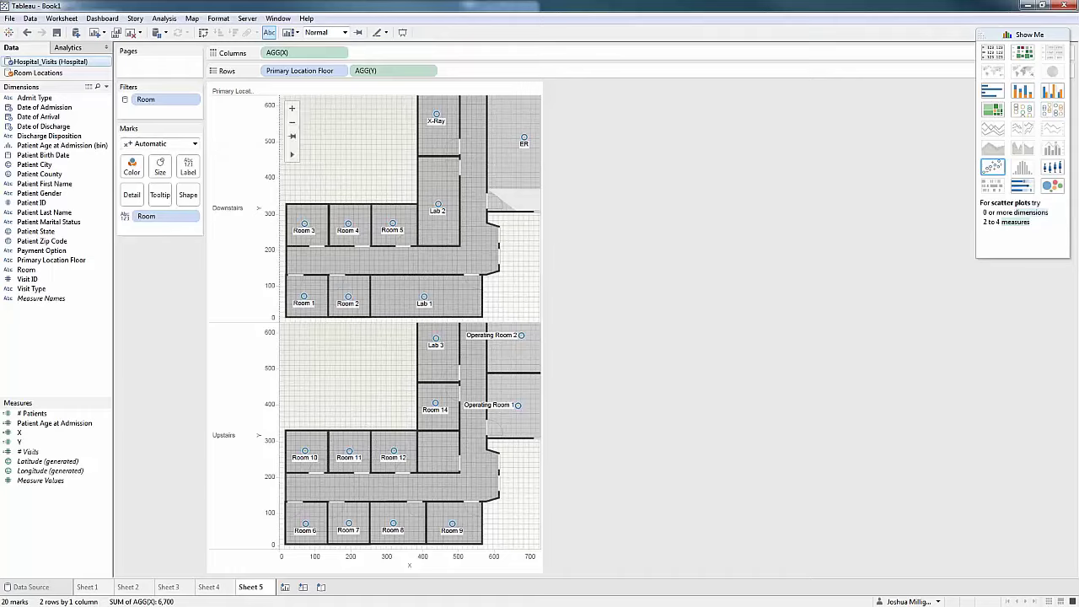
# Reverse the scale of the Y axis.
pyautogui.rightClick(267, 265)
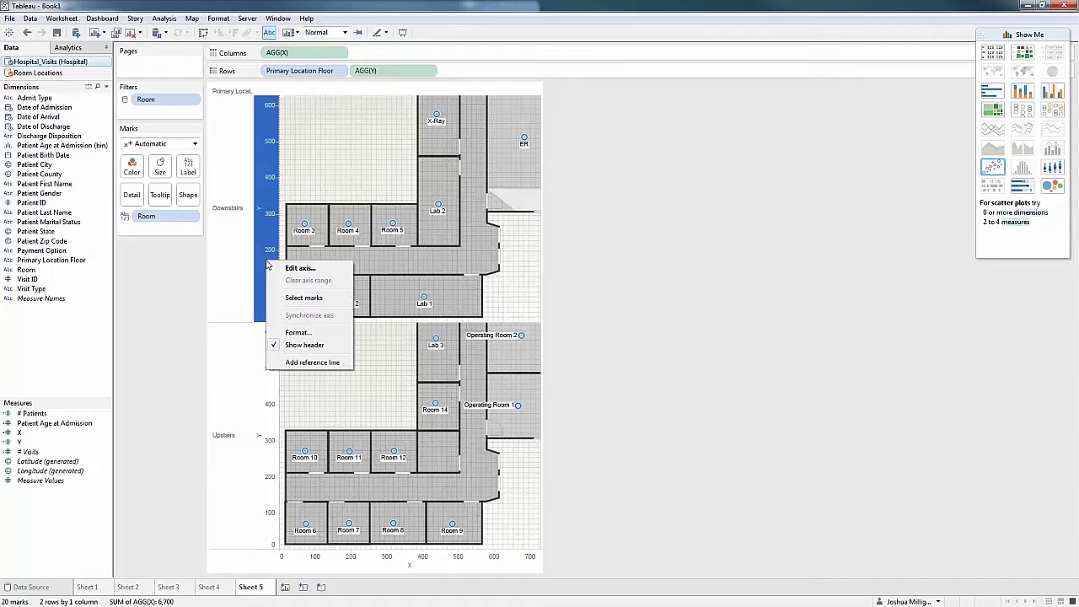
pyautogui.click(299, 268)
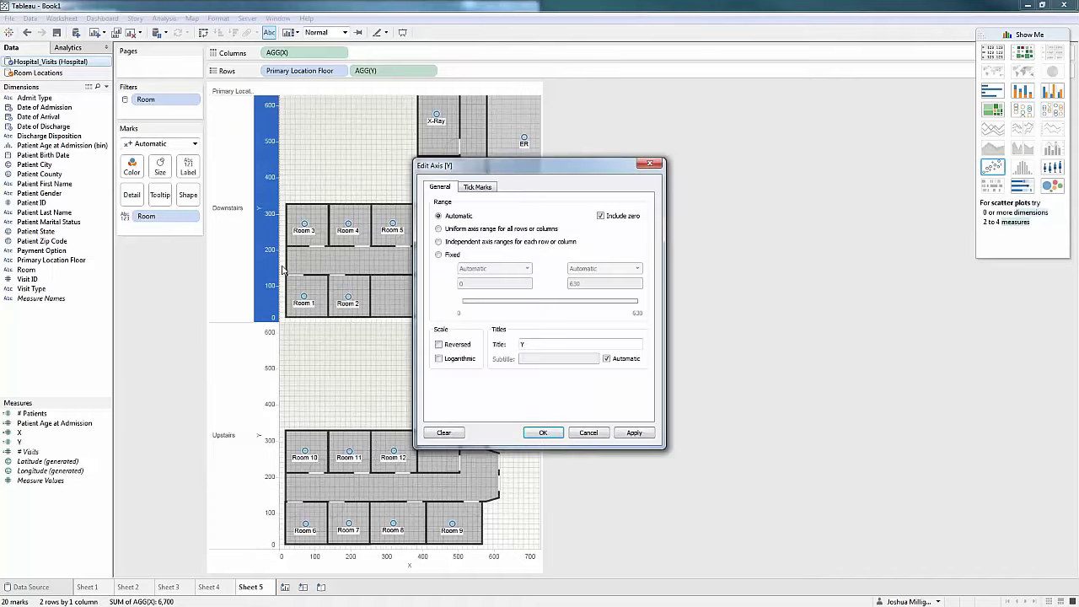
pyautogui.click(438, 344)
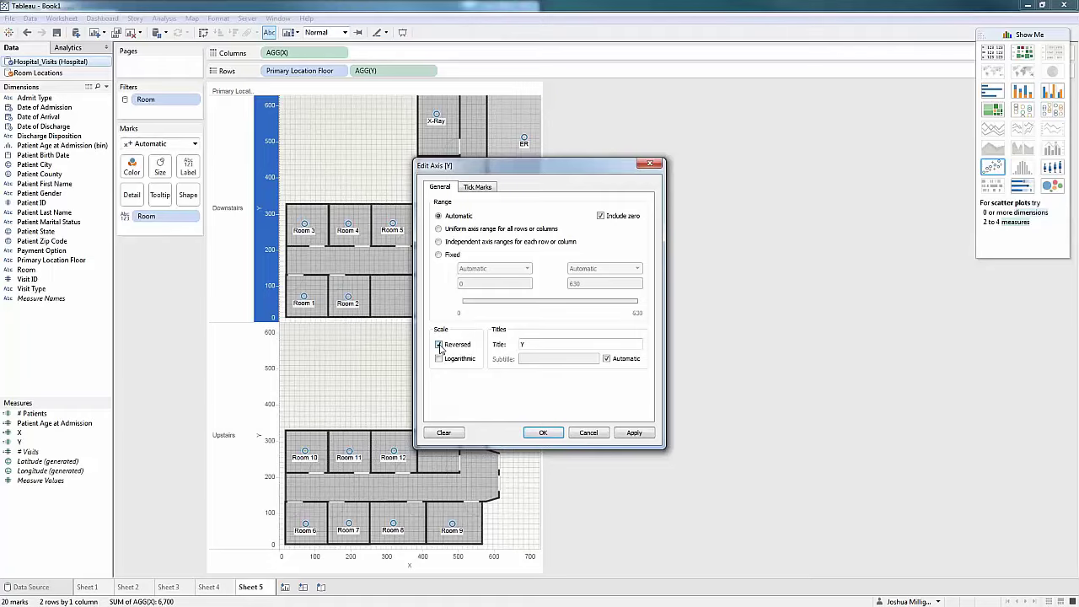
pyautogui.click(543, 433)
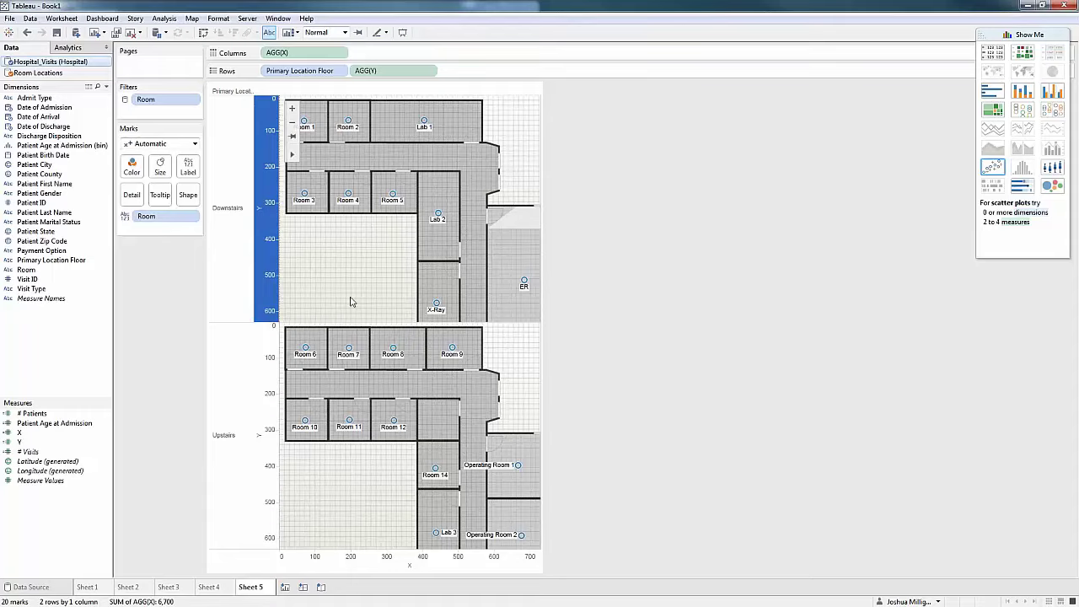
# Hide the headers of the Y and X axes.
pyautogui.rightClick(270, 188)
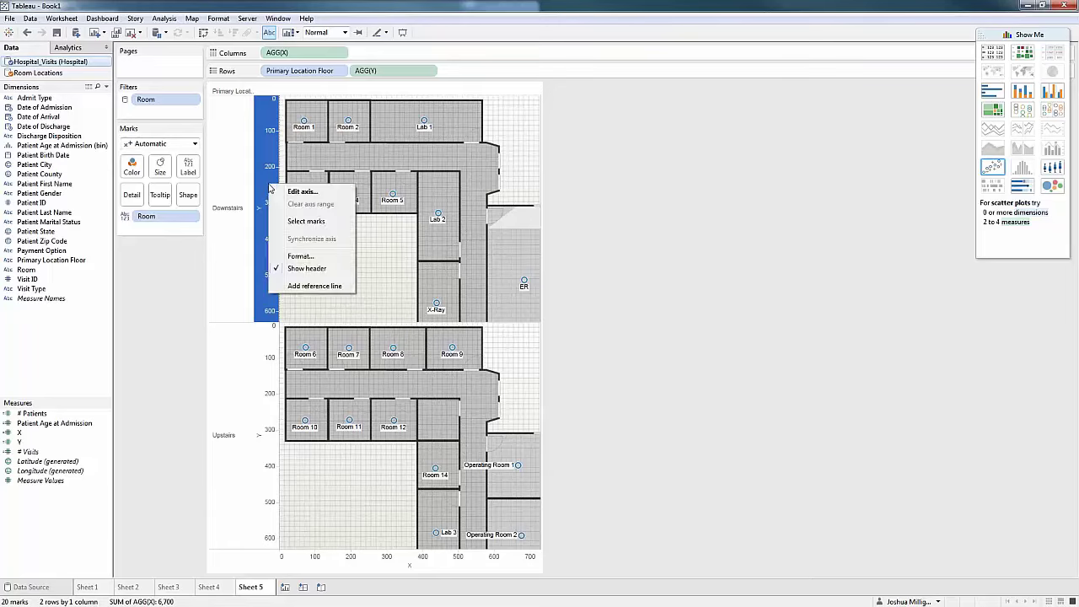
pyautogui.click(302, 268)
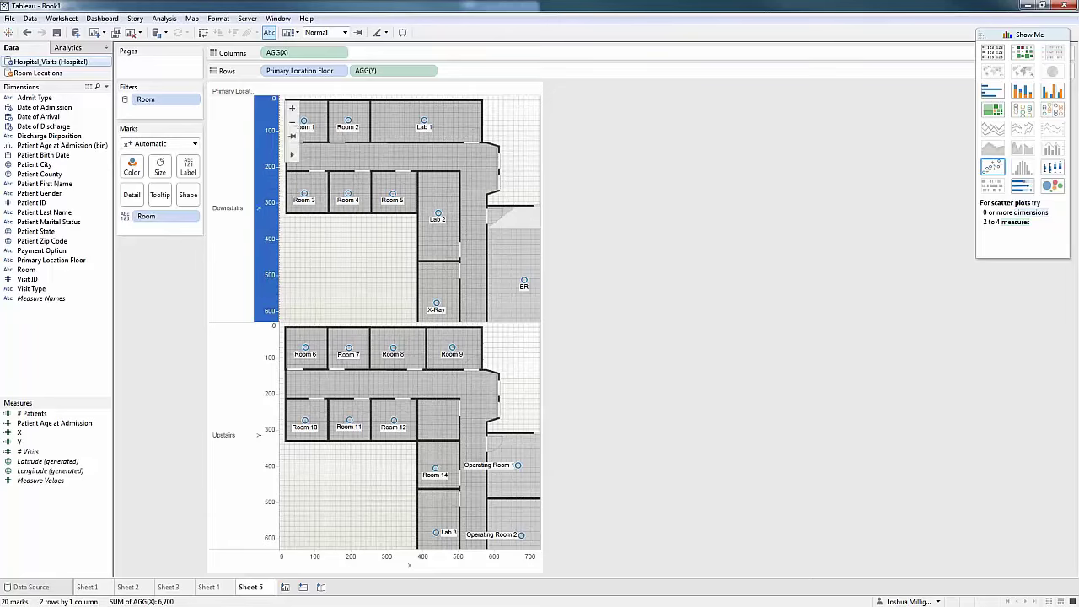
pyautogui.rightClick(354, 561)
pyautogui.click(376, 533)
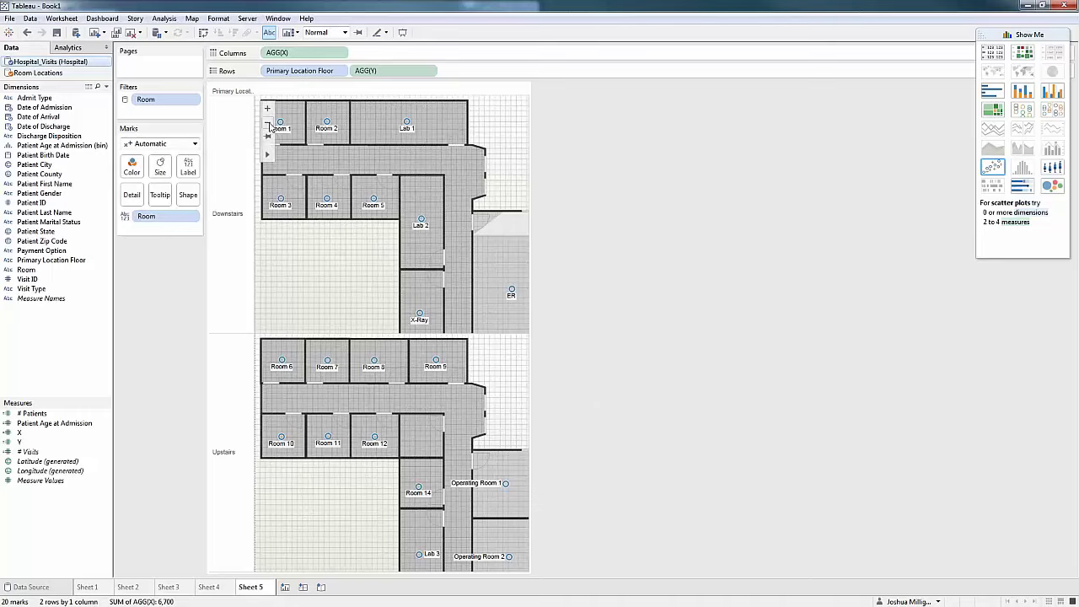
# Zoom the plot out until the Downstairs and Upstairs floor plans both fit completely in their panes.
pyautogui.moveTo(327, 200)
pyautogui.scroll(-1, 342, 230)
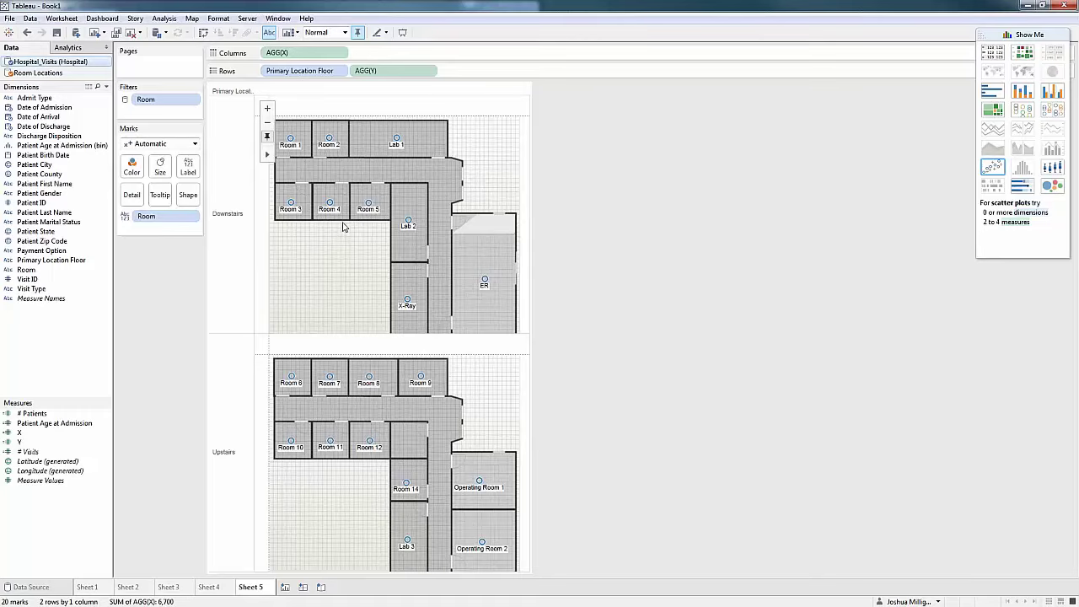
pyautogui.scroll(-1, 345, 232)
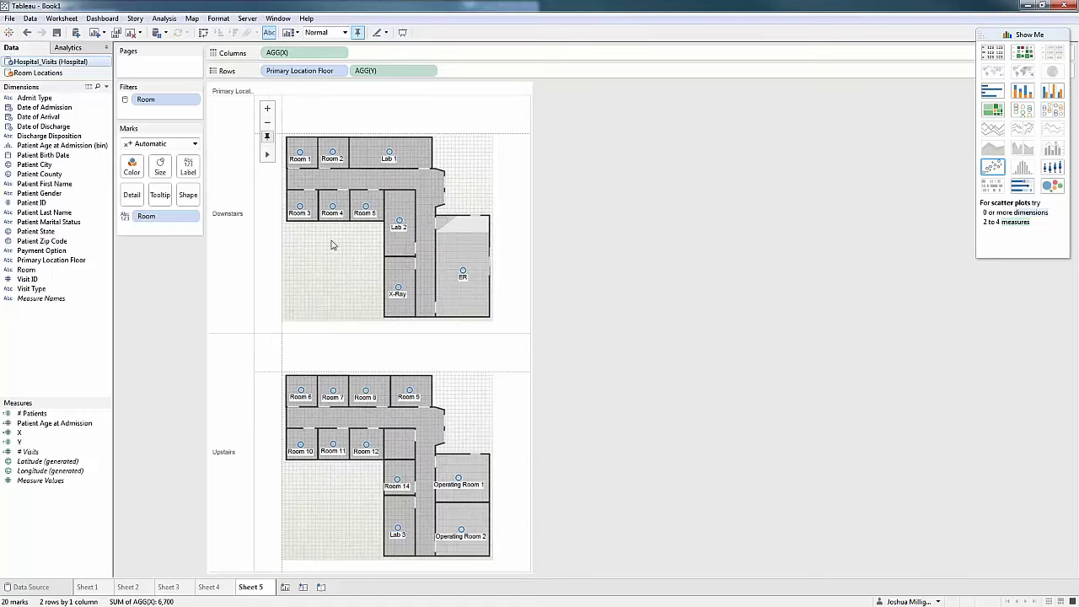
# Set the sheet's zero lines to None and close the formatting options.
pyautogui.rightClick(275, 265)
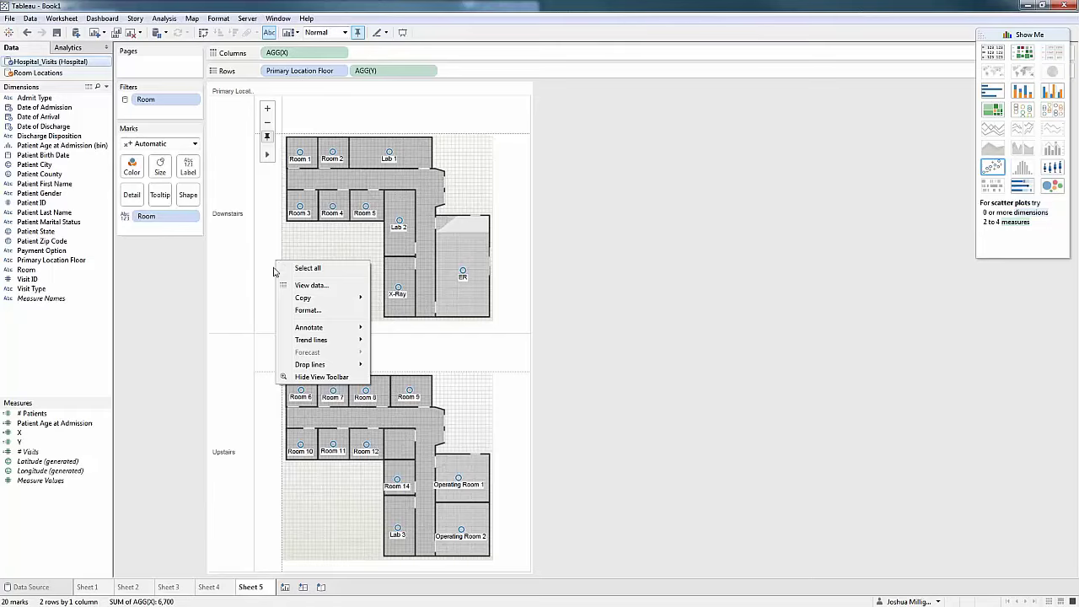
pyautogui.click(307, 310)
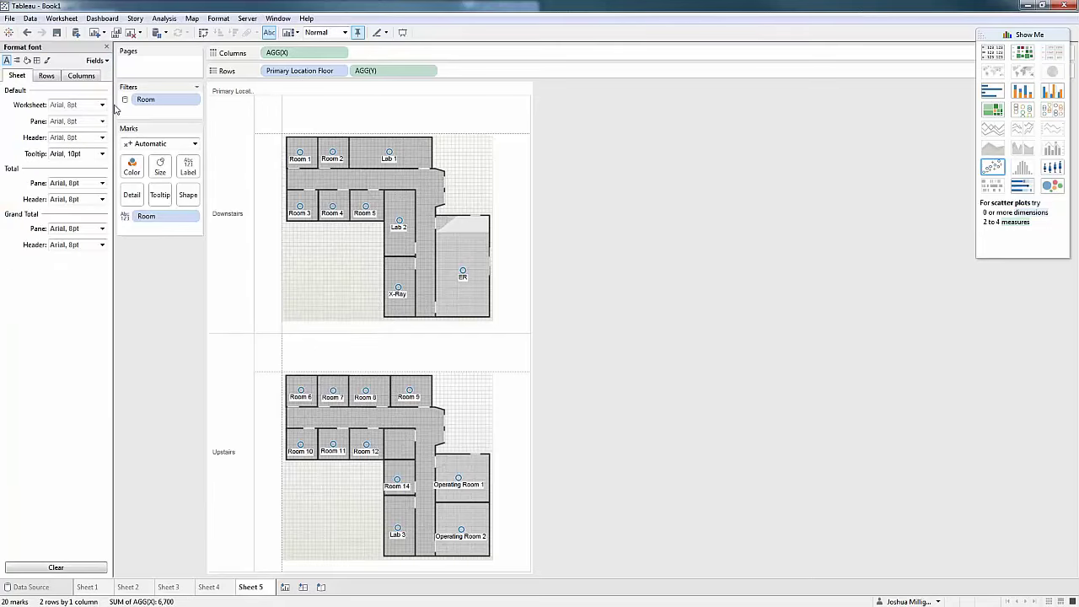
pyautogui.click(48, 61)
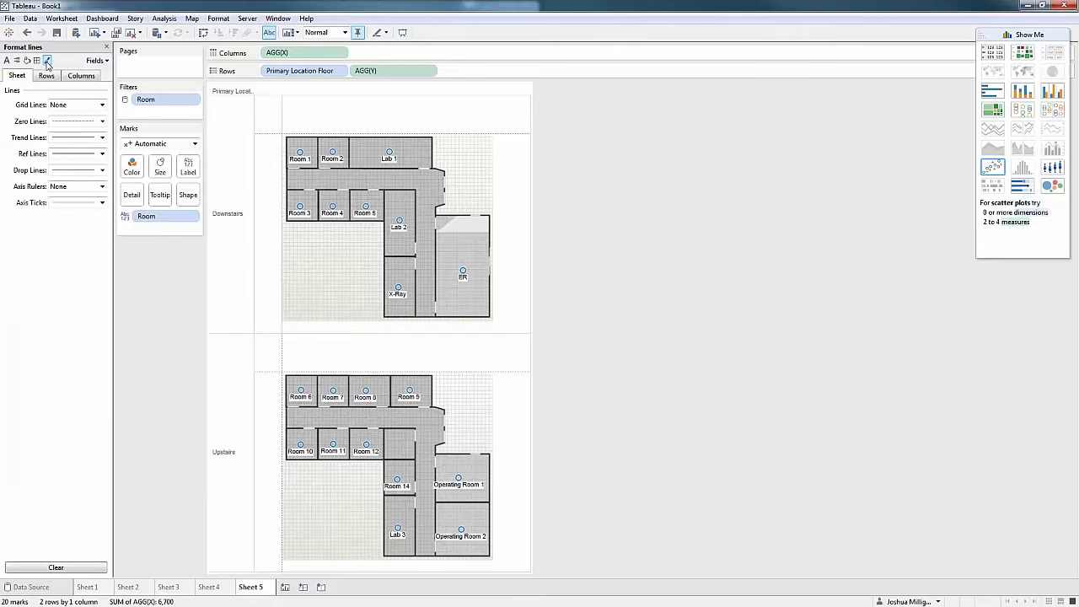
pyautogui.click(59, 125)
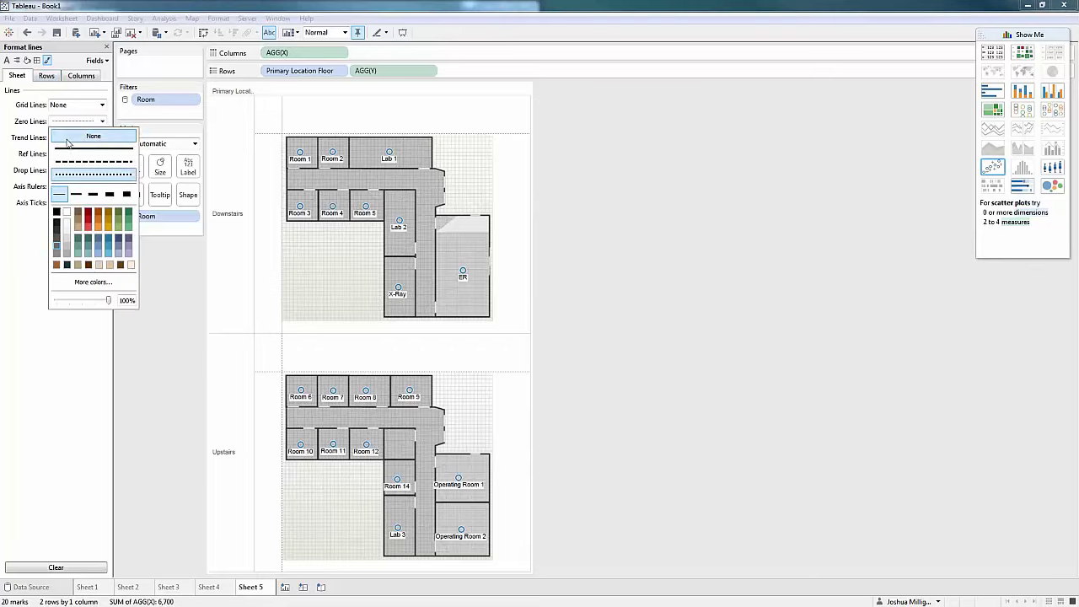
pyautogui.click(613, 163)
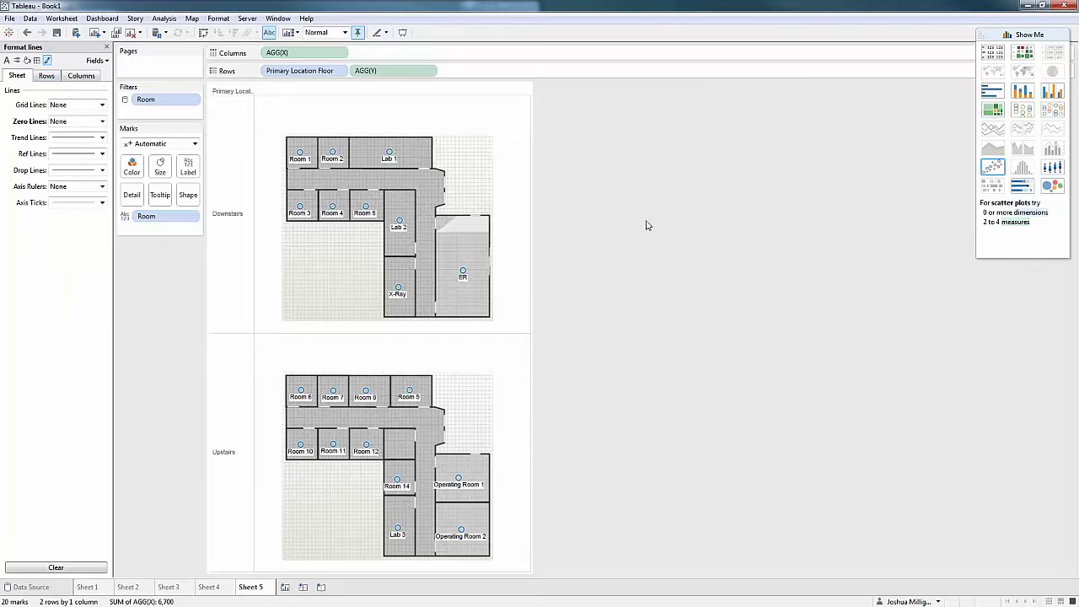
pyautogui.click(107, 47)
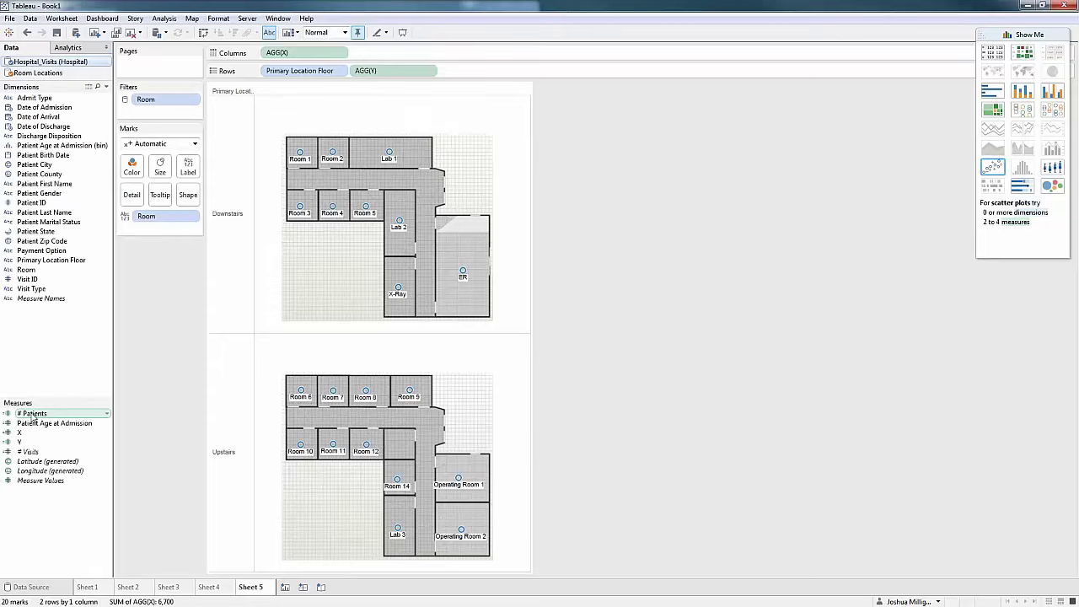
# Colour the room marks by # Patients and display them as enlarged squares.
pyautogui.moveTo(32, 418); pyautogui.dragTo(131, 165)
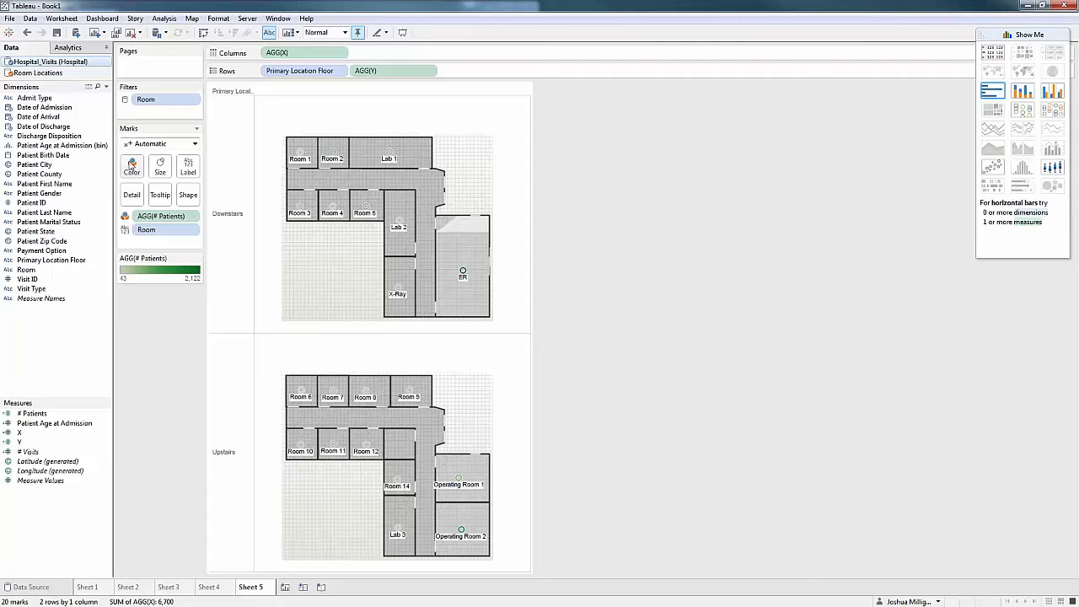
pyautogui.click(147, 145)
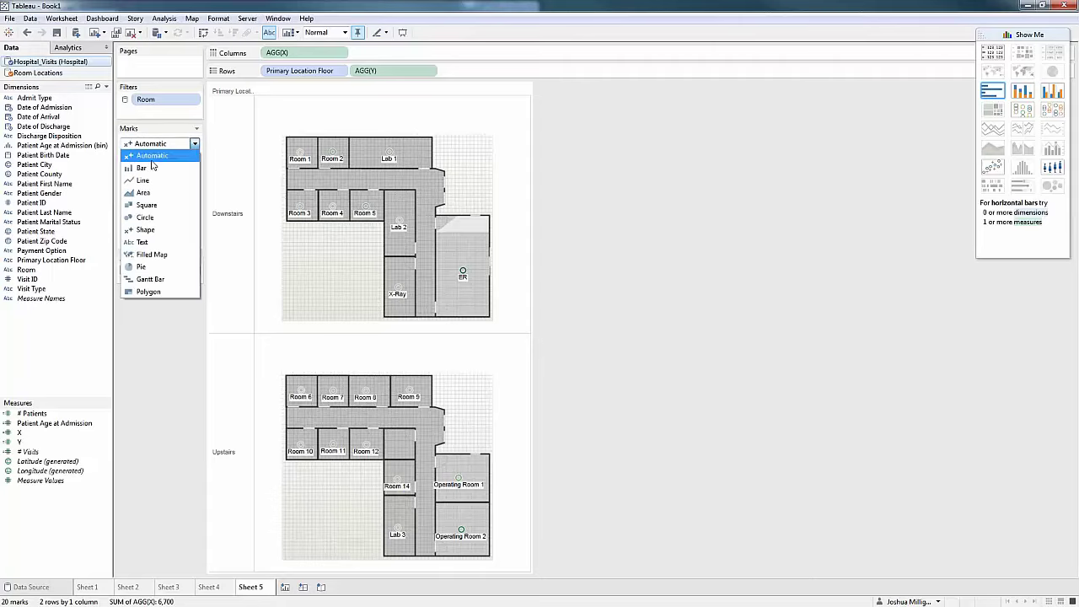
pyautogui.click(148, 204)
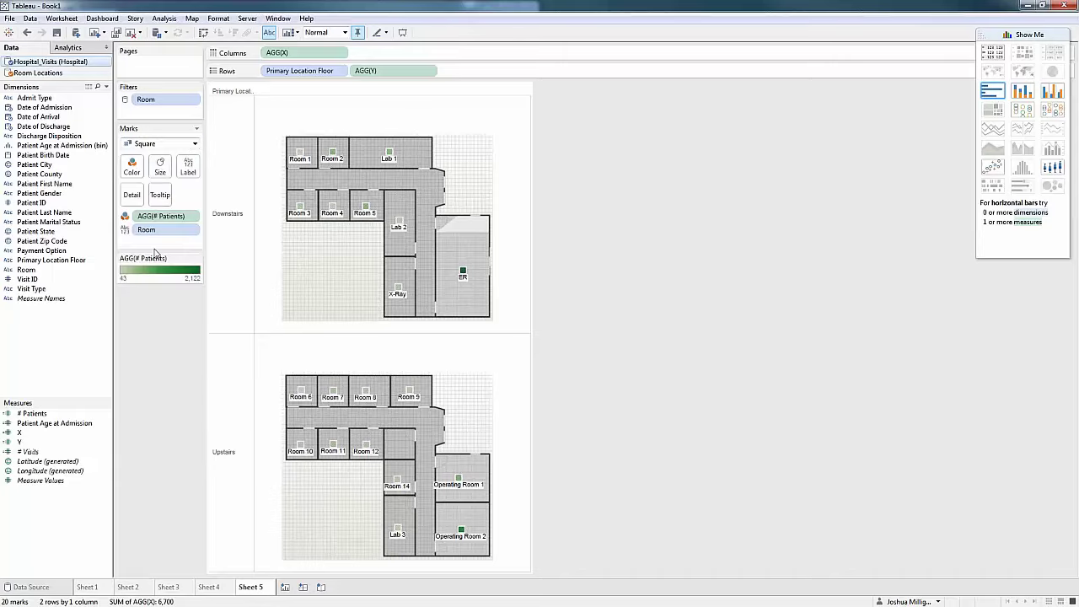
pyautogui.click(159, 169)
pyautogui.moveTo(179, 193); pyautogui.dragTo(207, 194)
pyautogui.moveTo(213, 194); pyautogui.dragTo(217, 195)
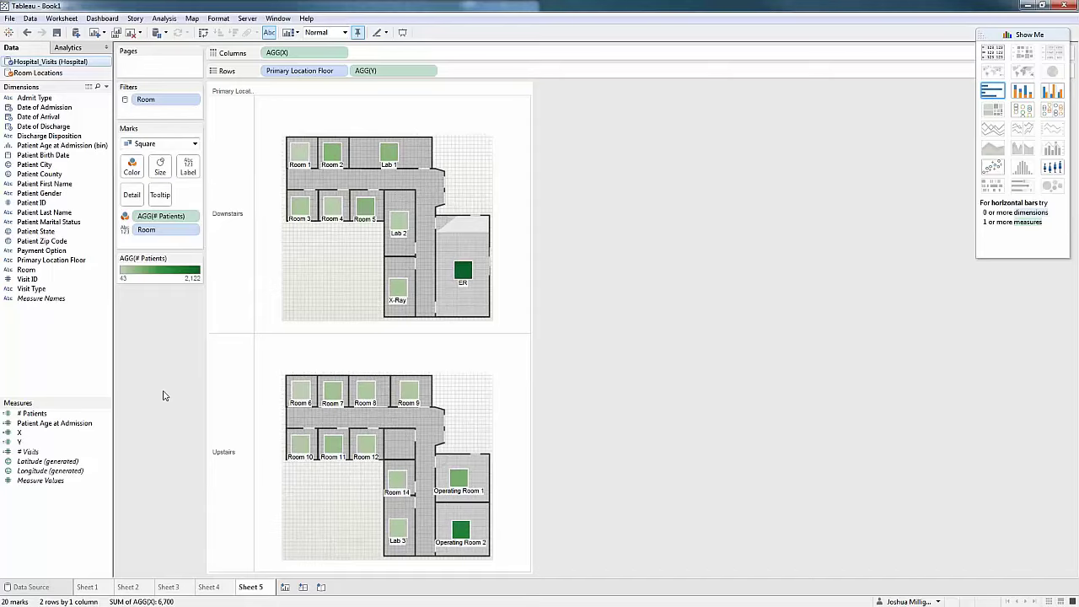
# Add # Patients to the room mark labels alongside the room names.
pyautogui.click(34, 414)
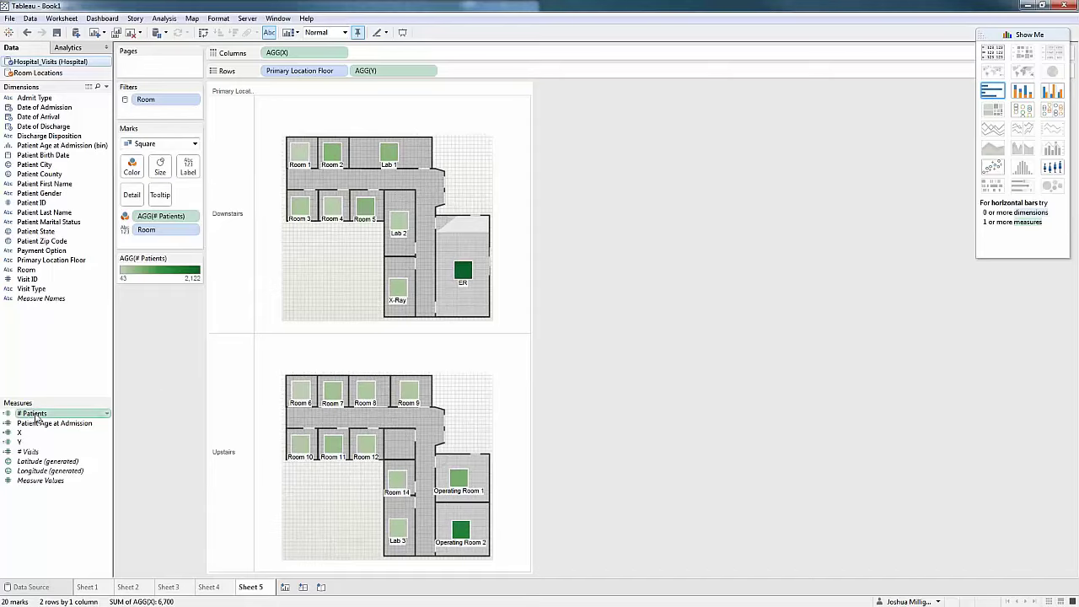
pyautogui.moveTo(37, 419); pyautogui.dragTo(187, 166)
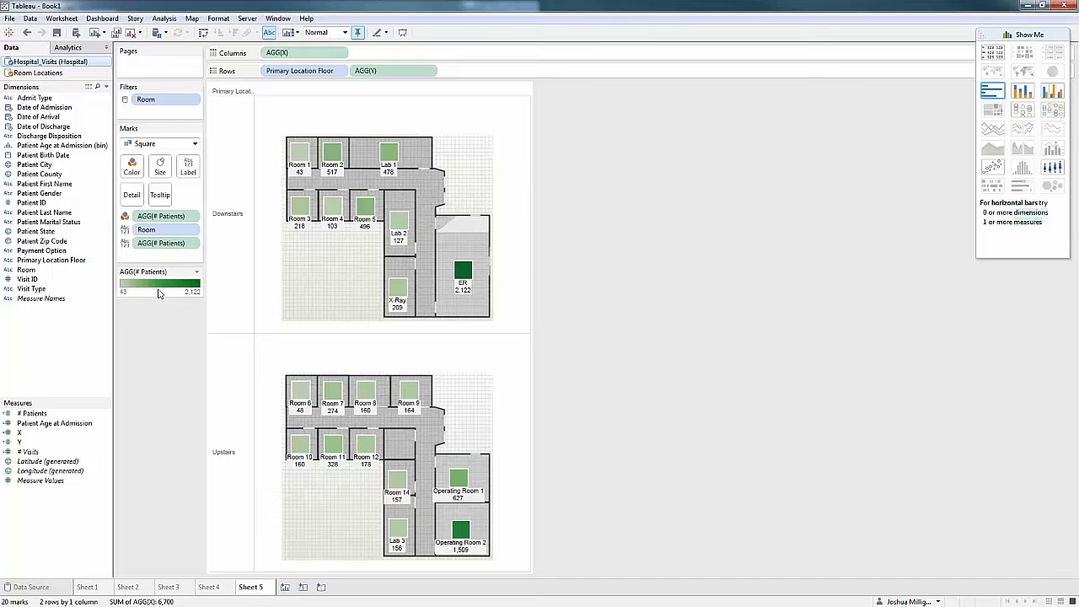
pyautogui.moveTo(314, 273)
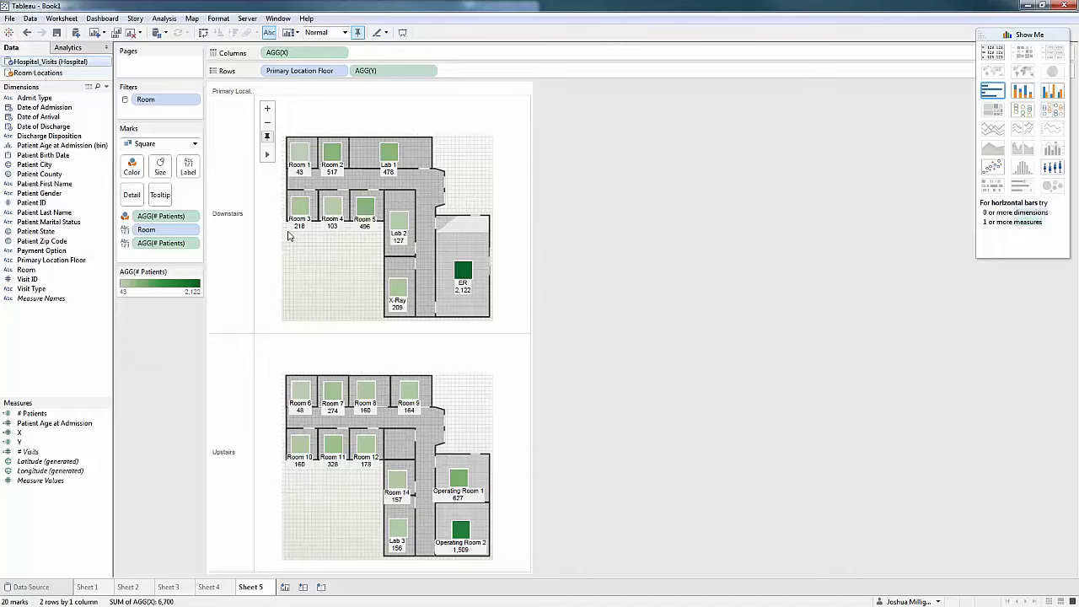
pyautogui.moveTo(301, 219)
# Set the halo effect of the room marks to None.
pyautogui.click(130, 171)
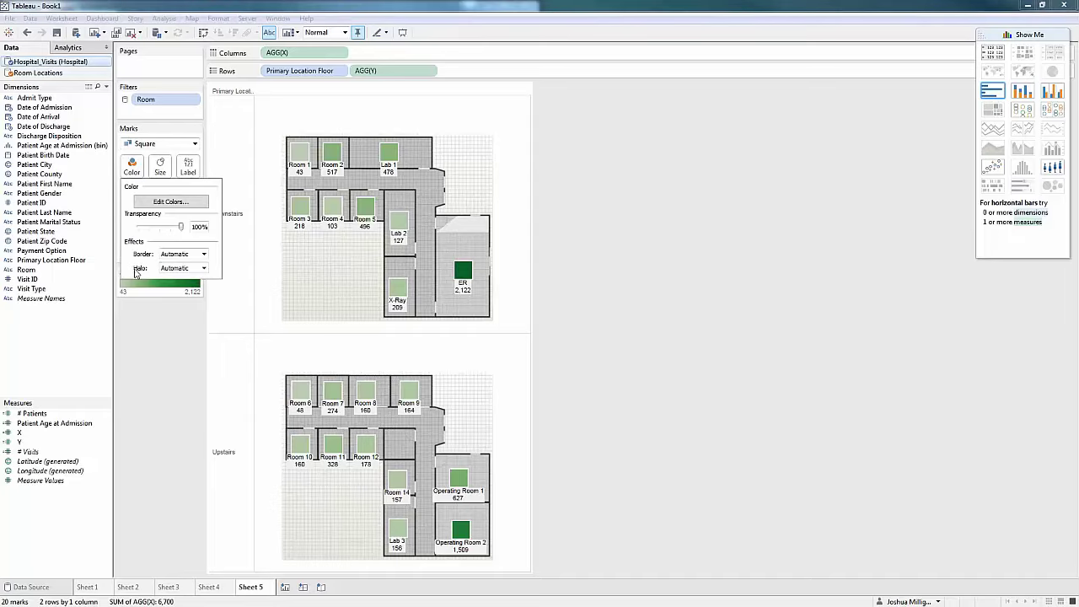
pyautogui.click(180, 268)
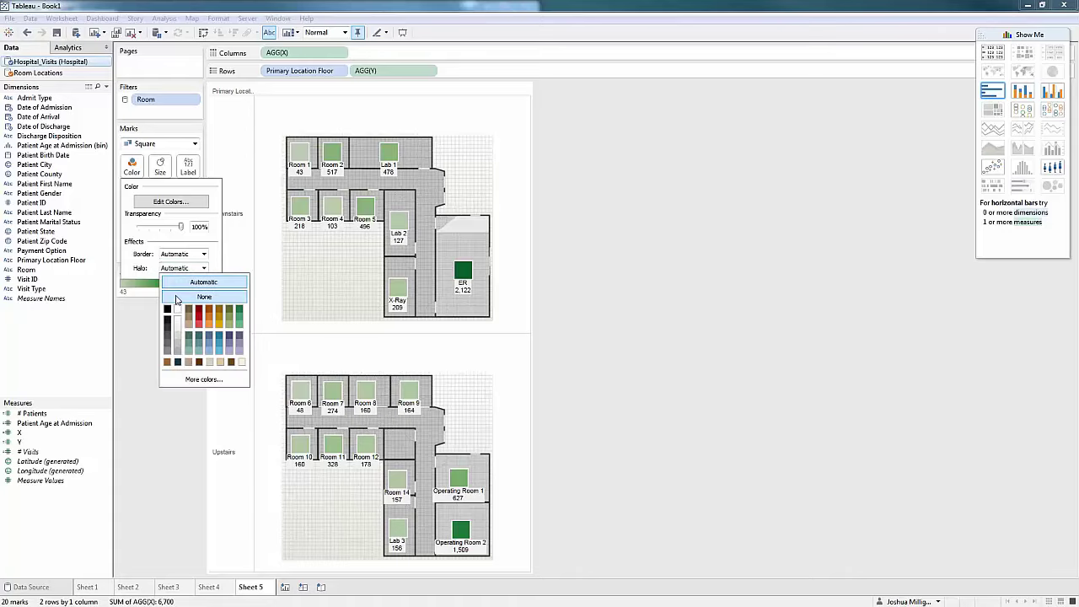
pyautogui.click(177, 299)
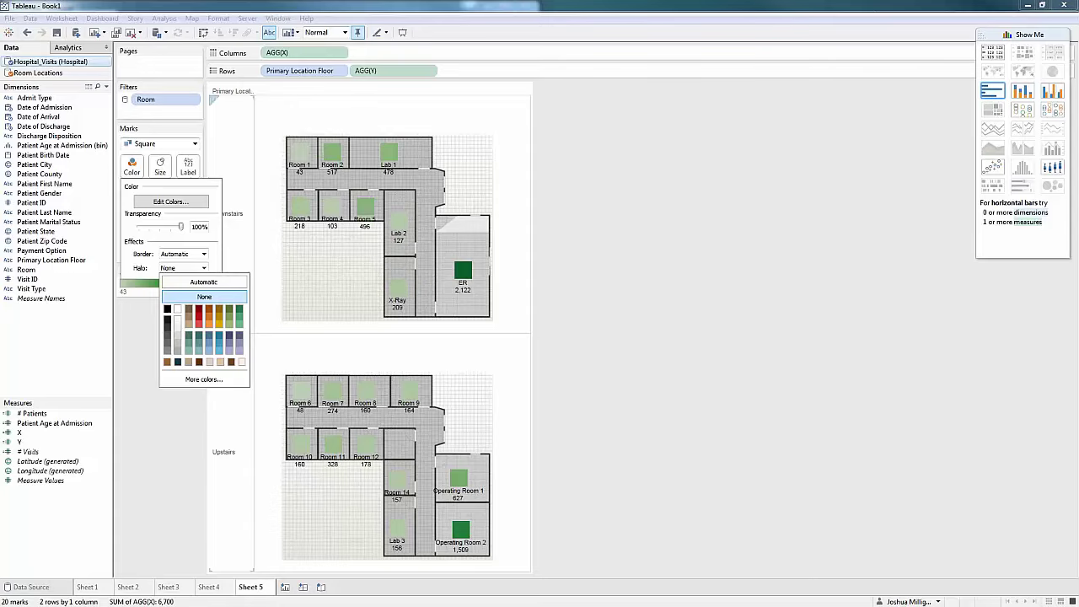
pyautogui.click(132, 397)
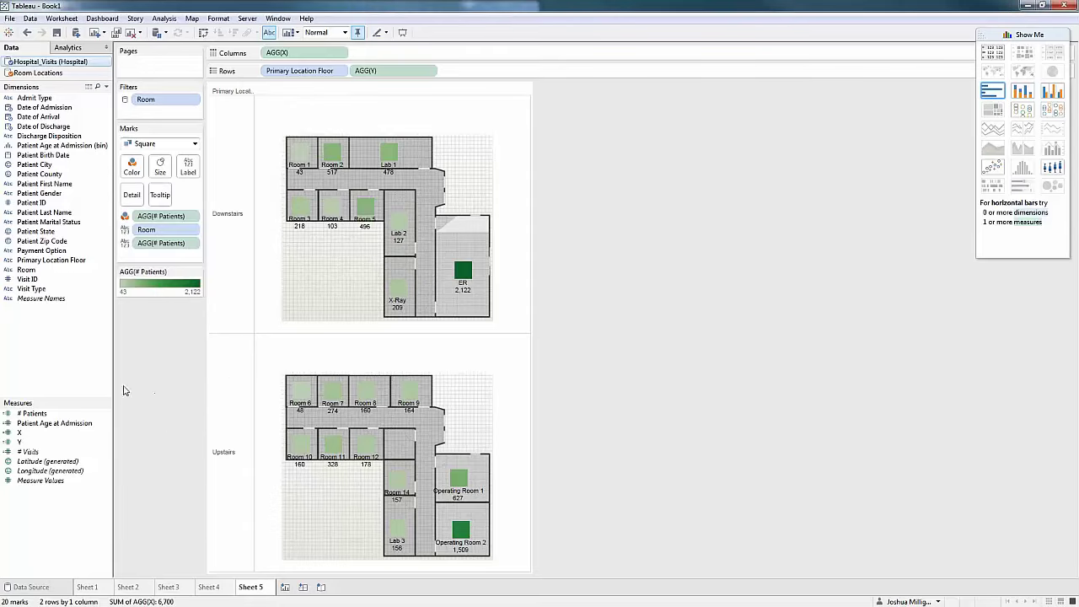
# Align the room mark labels to the center horizontally and the middle vertically.
pyautogui.click(188, 169)
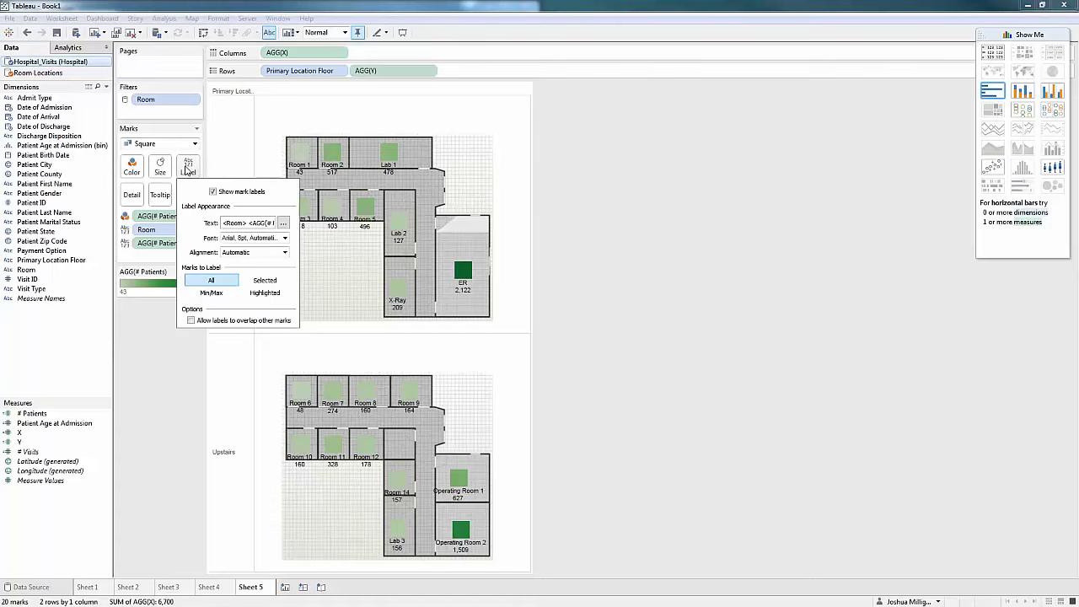
pyautogui.click(236, 254)
pyautogui.click(249, 296)
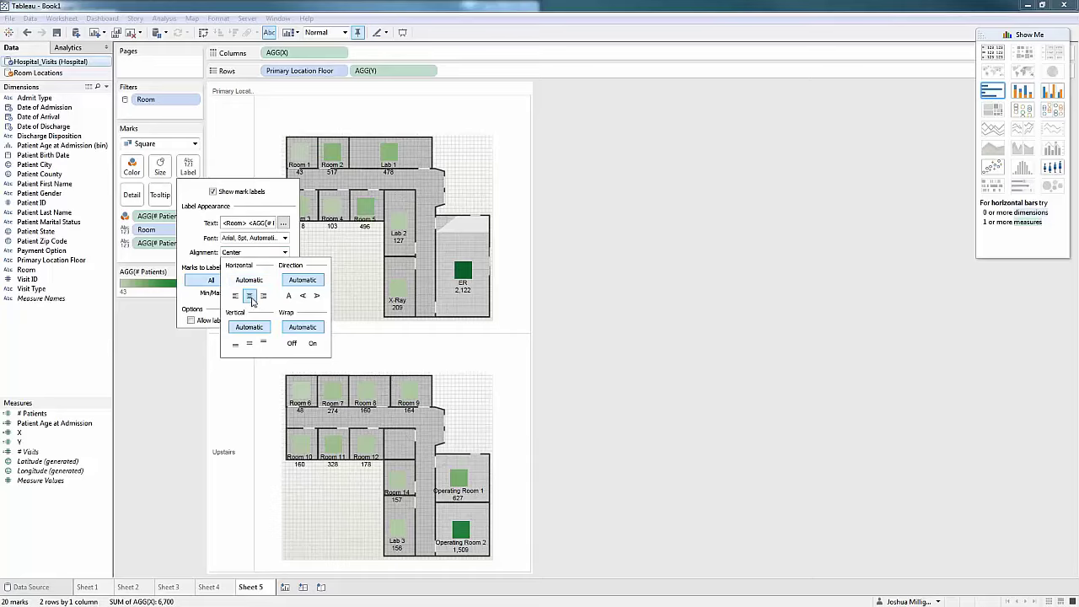
pyautogui.click(249, 344)
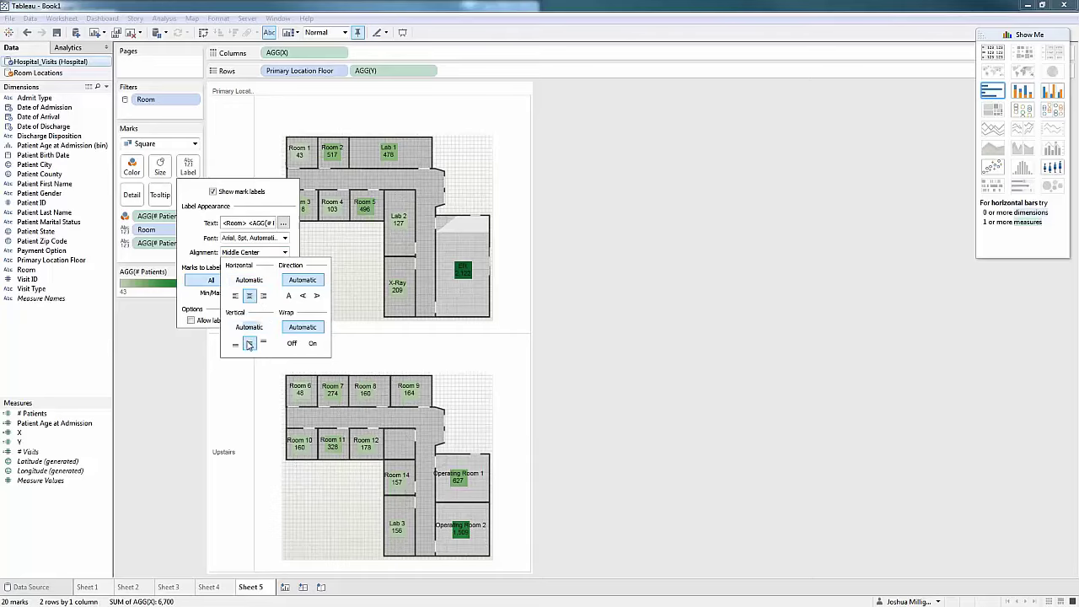
pyautogui.click(590, 344)
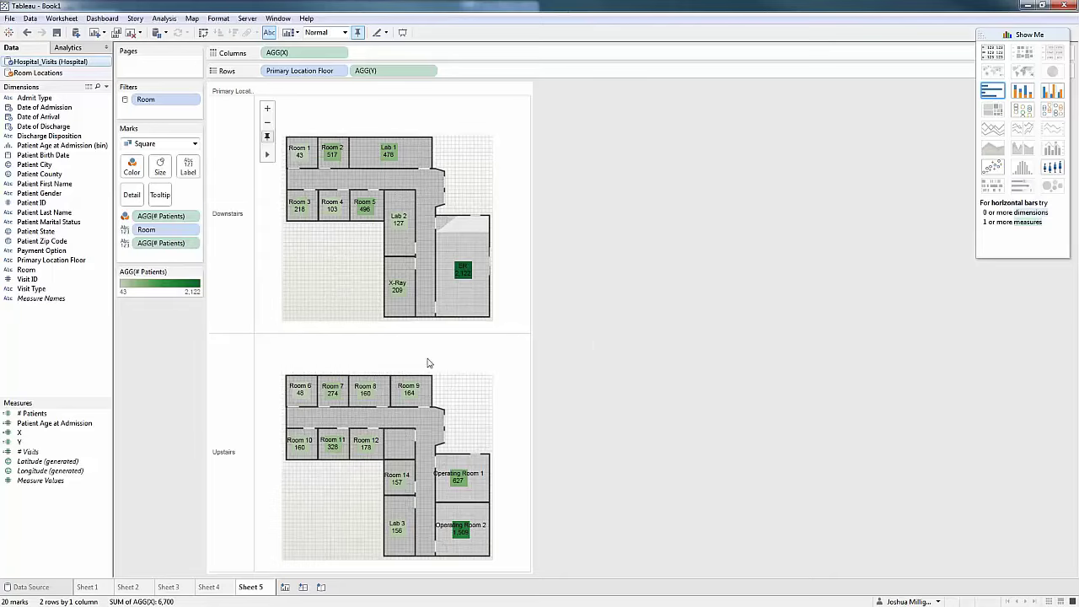
# Enlarge the square room marks slightly so they fill more of each room on the floor plans.
pyautogui.click(160, 165)
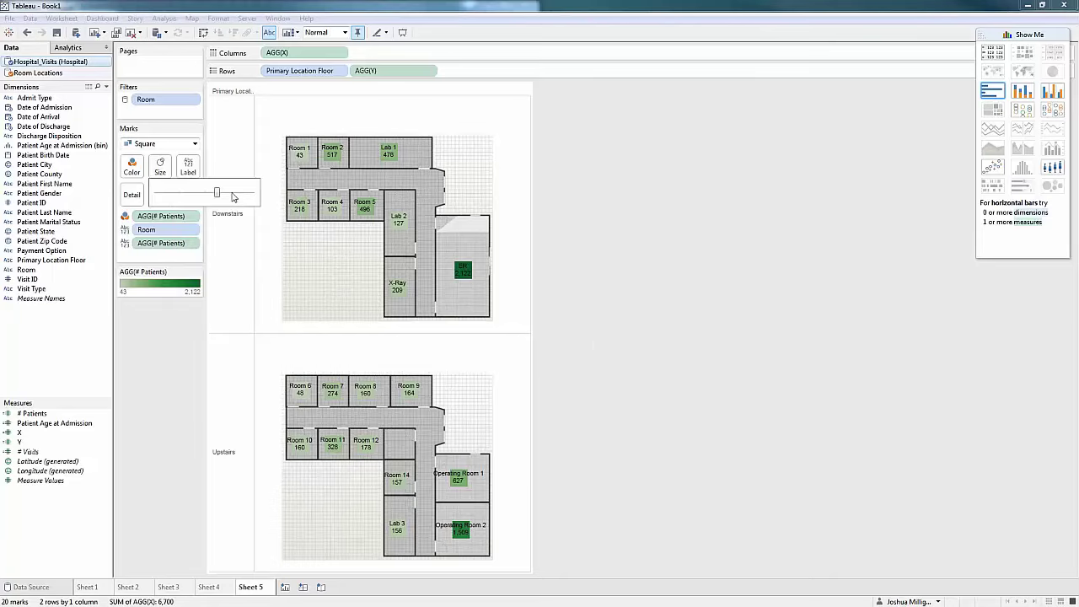
pyautogui.moveTo(221, 197); pyautogui.dragTo(233, 198)
pyautogui.click(633, 299)
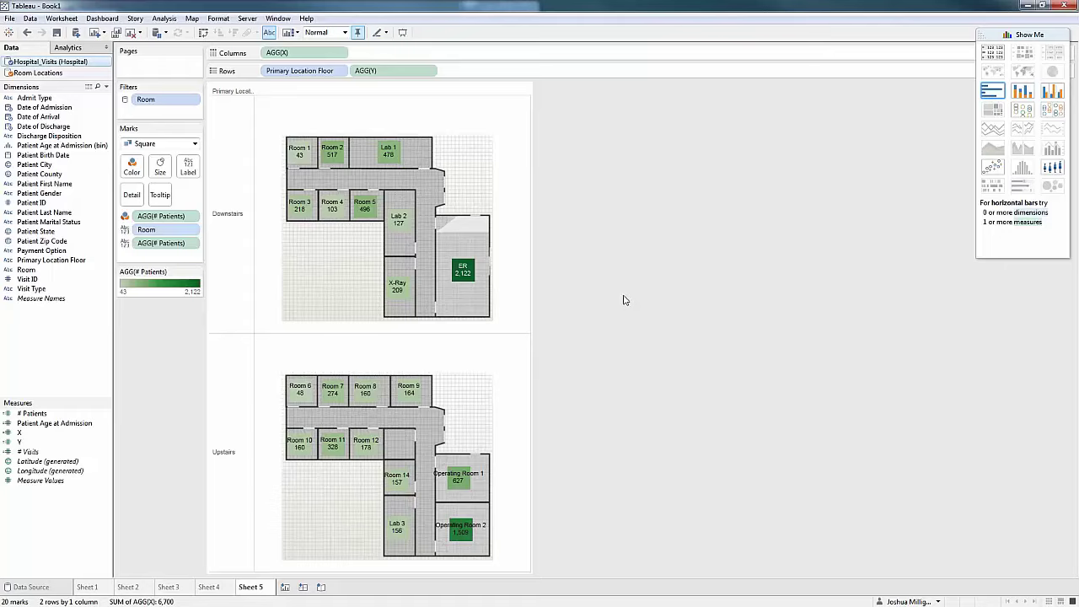
pyautogui.moveTo(469, 286)
pyautogui.moveTo(491, 496)
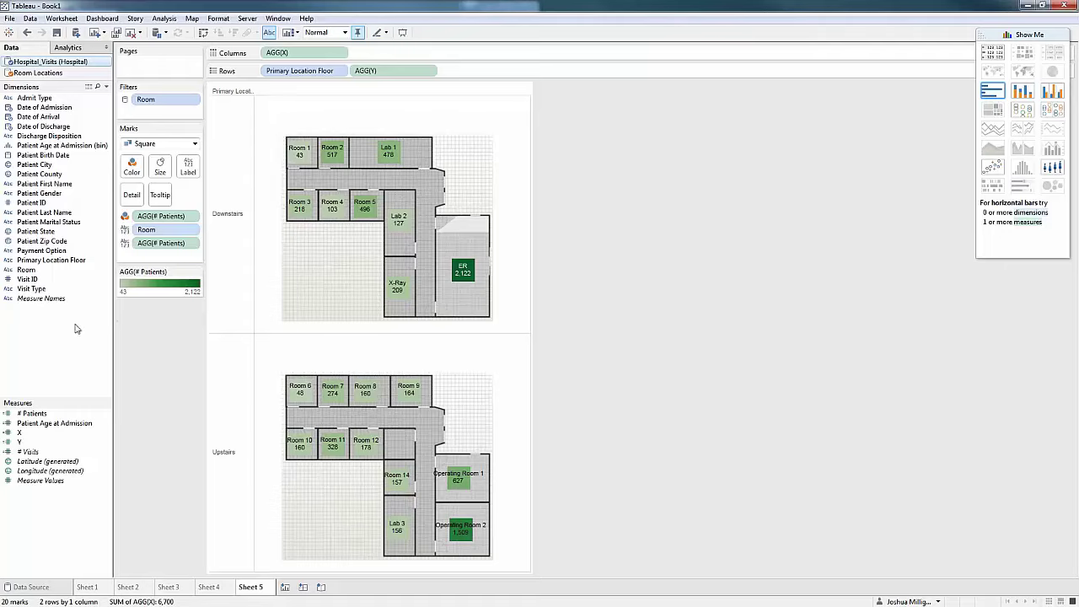
pyautogui.rightClick(66, 262)
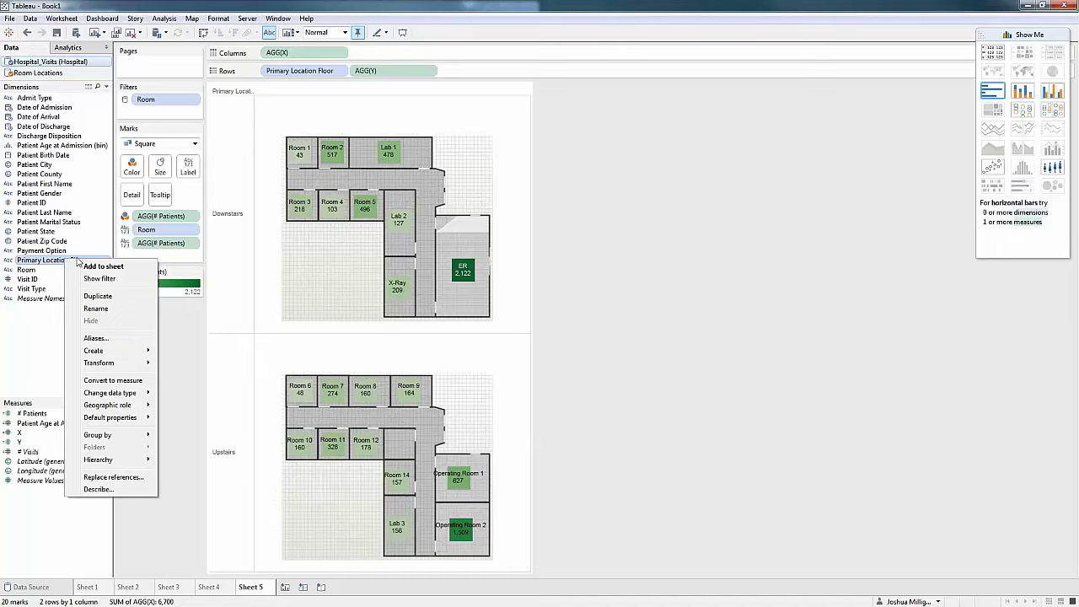
pyautogui.rightClick(26, 269)
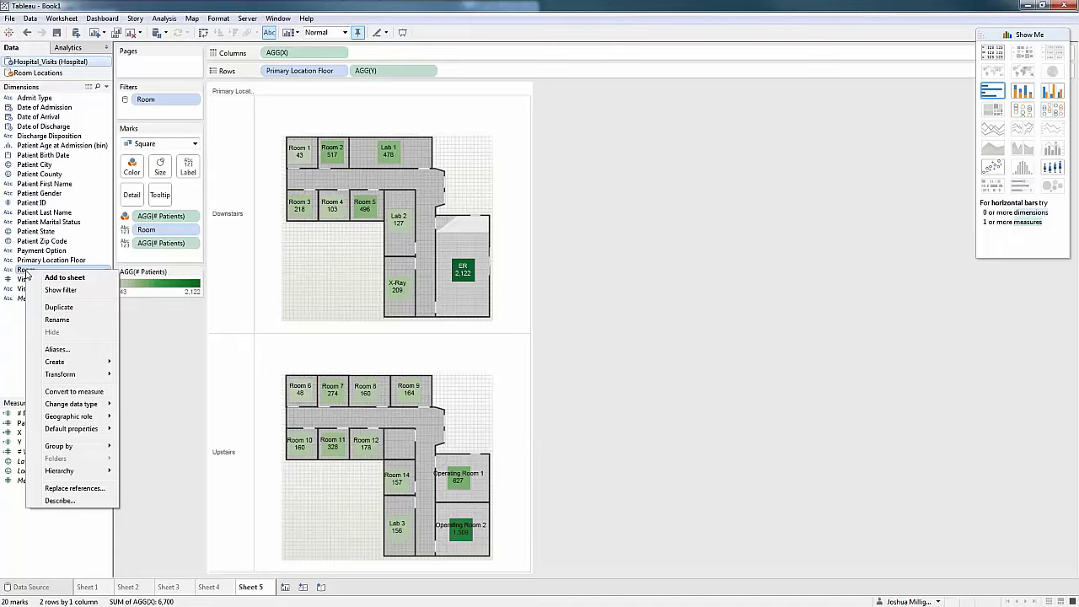
pyautogui.moveTo(91, 364)
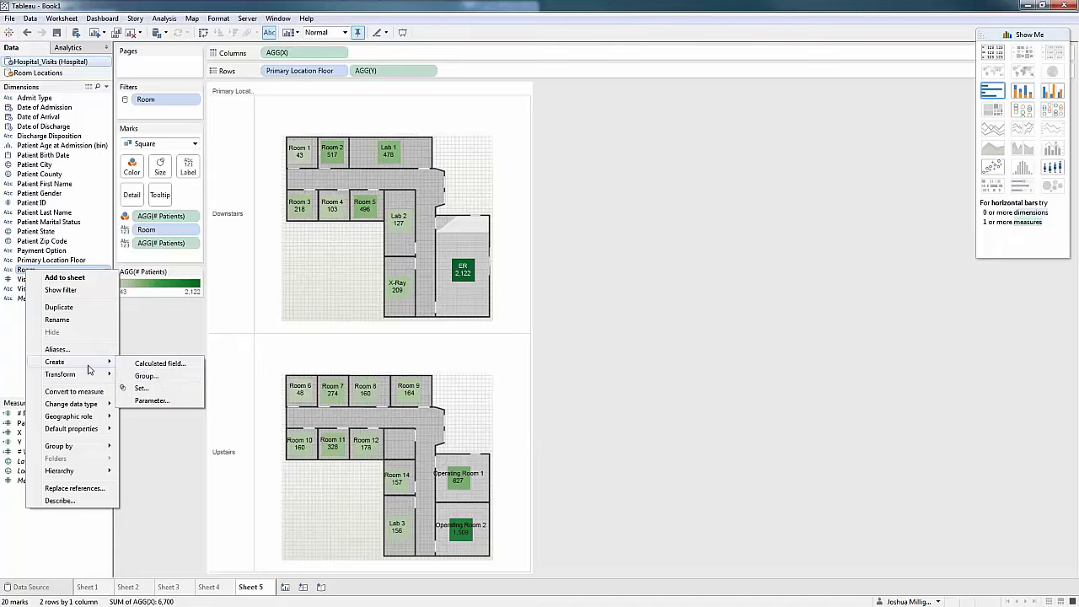
pyautogui.click(159, 376)
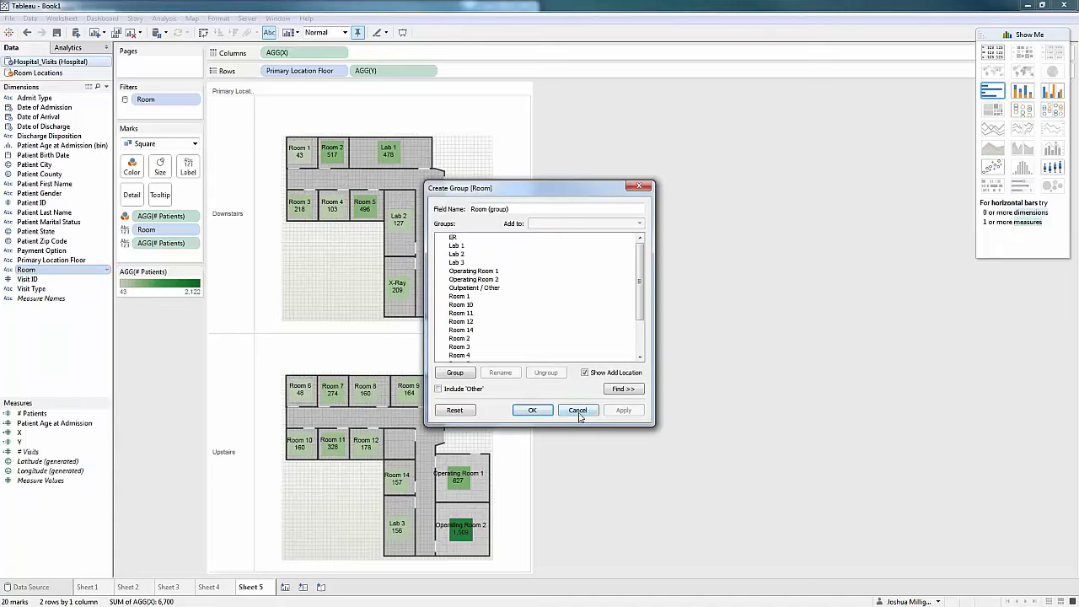
pyautogui.click(578, 410)
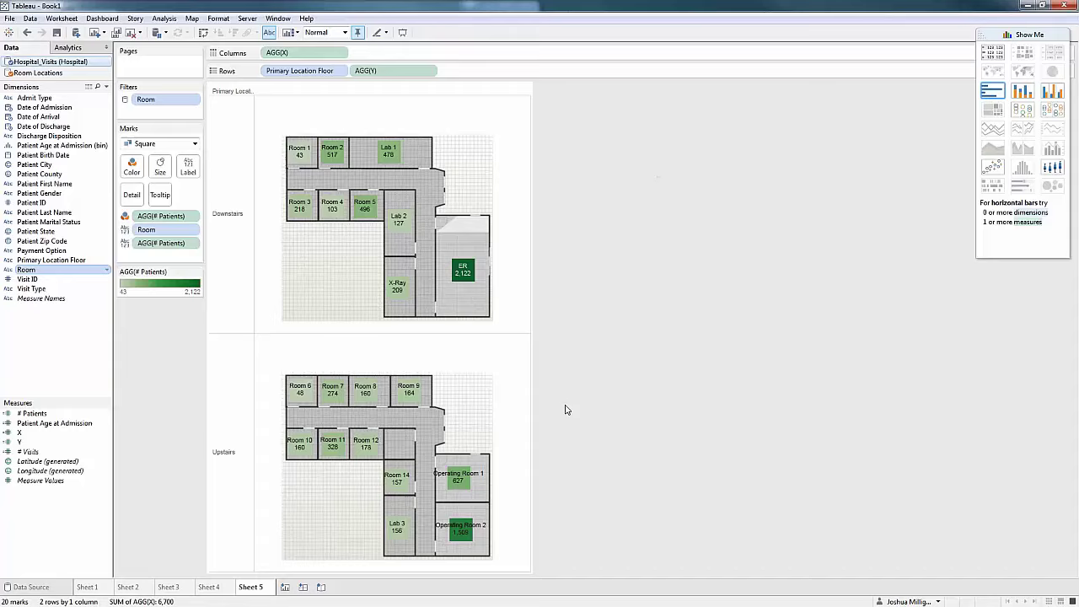
# Select the marks for Rooms 1 to 12 and Room 14 across both floors and group them on the Room dimension.
pyautogui.click(304, 155)
pyautogui.keyDown('ctrl'); pyautogui.click(332, 153); pyautogui.keyUp('ctrl')
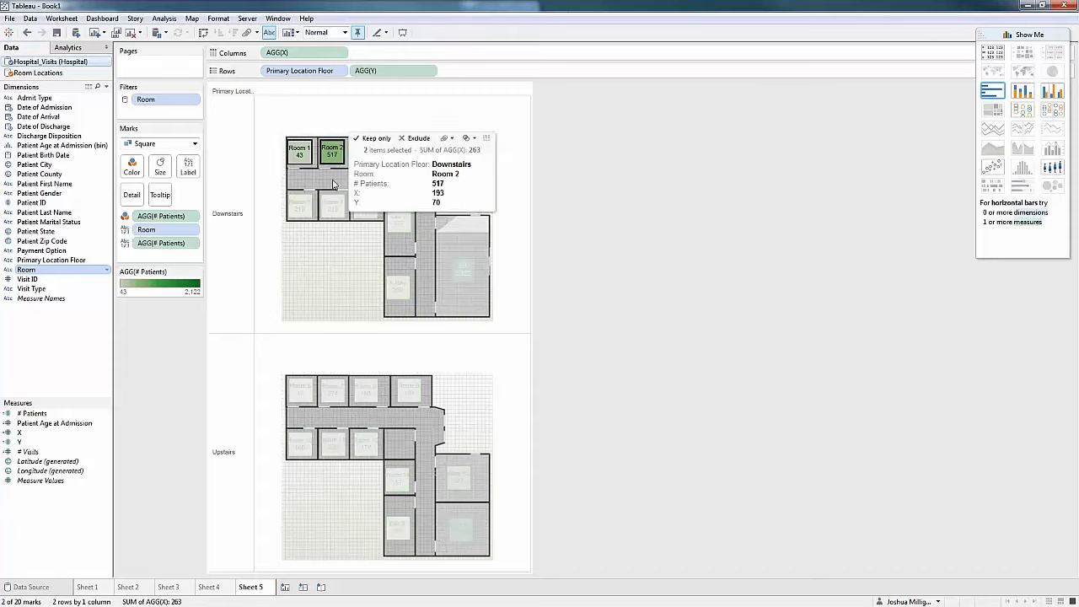
pyautogui.keyDown('ctrl'); pyautogui.click(300, 204); pyautogui.keyUp('ctrl')
pyautogui.keyDown('ctrl'); pyautogui.click(332, 208); pyautogui.keyUp('ctrl')
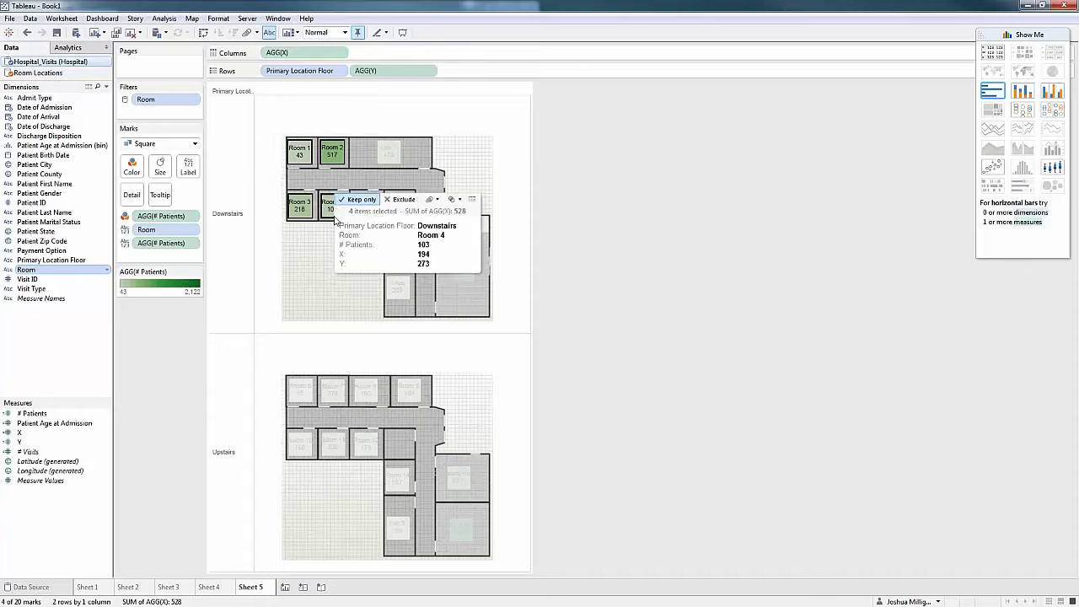
pyautogui.keyDown('ctrl'); pyautogui.click(365, 206); pyautogui.keyUp('ctrl')
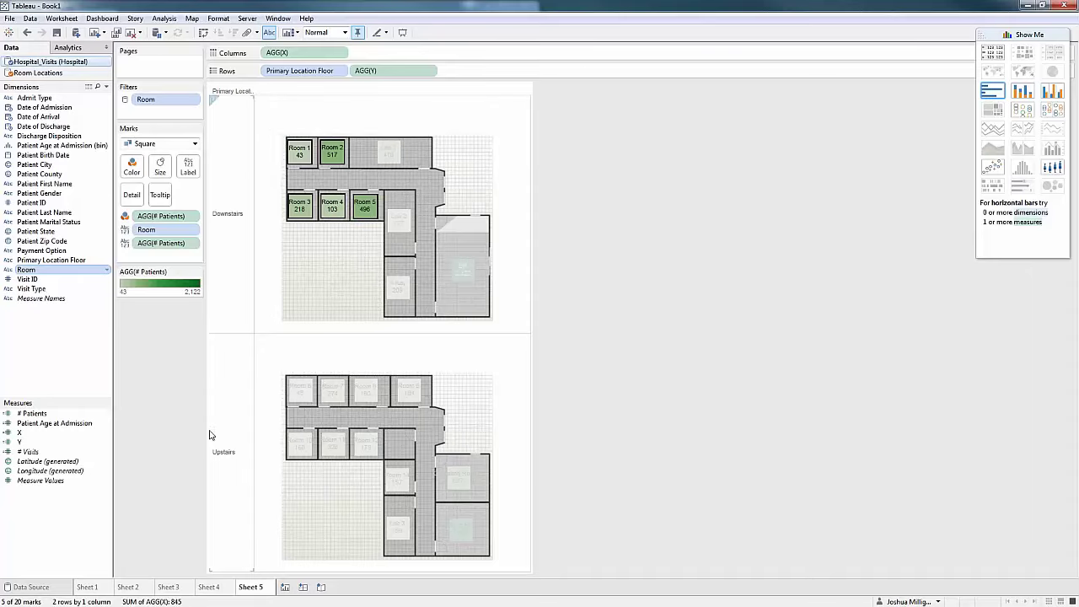
pyautogui.keyDown('ctrl'); pyautogui.click(301, 390); pyautogui.keyUp('ctrl')
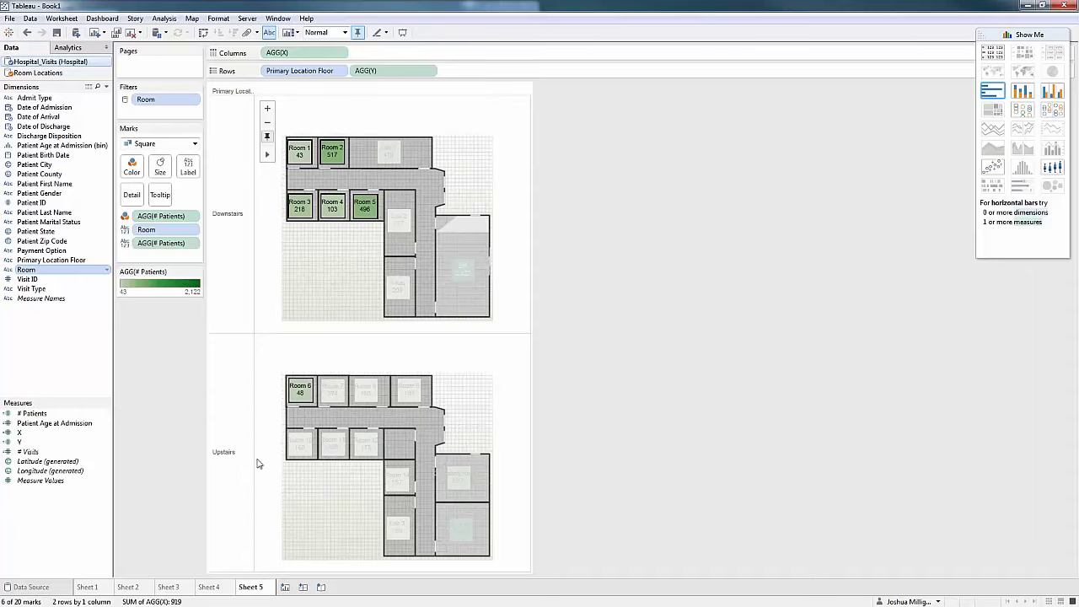
pyautogui.keyDown('ctrl'); pyautogui.click(300, 444); pyautogui.keyUp('ctrl')
pyautogui.keyDown('ctrl'); pyautogui.click(333, 389); pyautogui.keyUp('ctrl')
pyautogui.keyDown('ctrl'); pyautogui.click(333, 443); pyautogui.keyUp('ctrl')
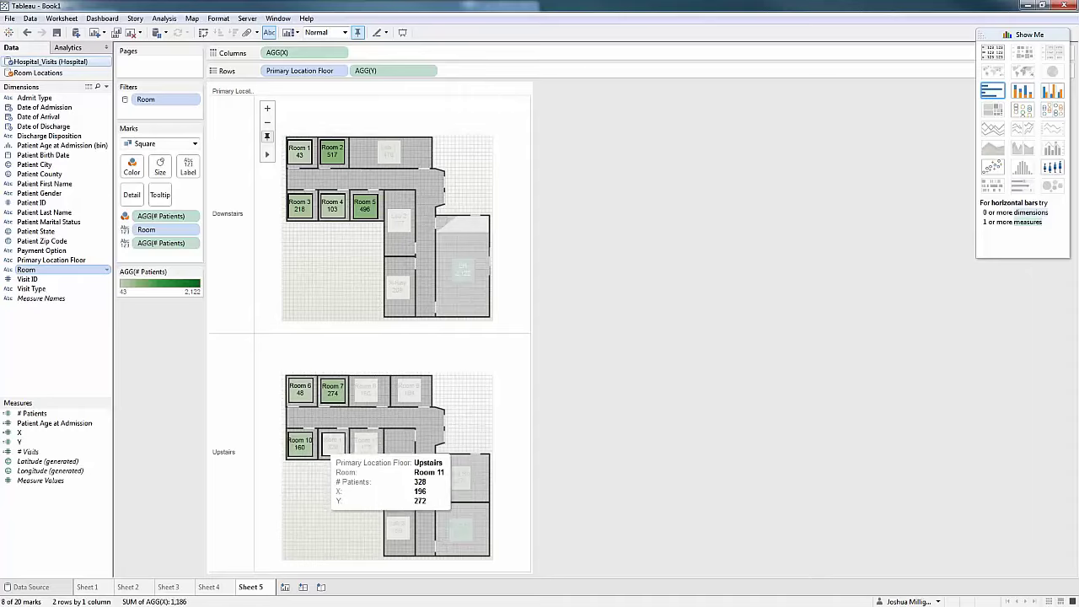
pyautogui.keyDown('ctrl'); pyautogui.click(365, 389); pyautogui.keyUp('ctrl')
pyautogui.keyDown('ctrl'); pyautogui.click(409, 389); pyautogui.keyUp('ctrl')
pyautogui.keyDown('ctrl'); pyautogui.click(365, 443); pyautogui.keyUp('ctrl')
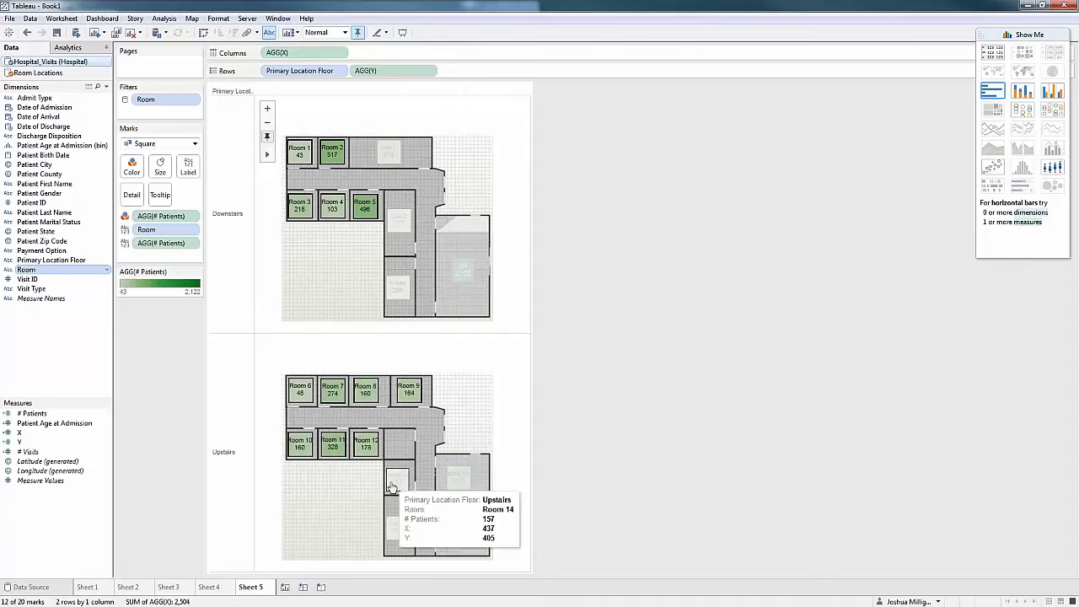
pyautogui.keyDown('ctrl'); pyautogui.click(391, 486); pyautogui.keyUp('ctrl')
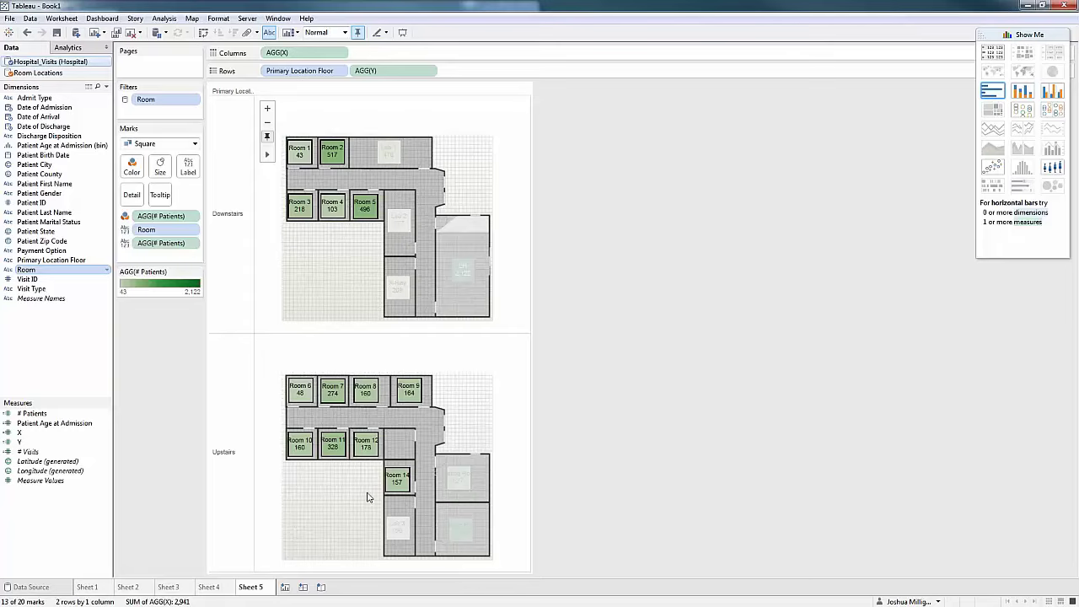
pyautogui.moveTo(398, 493)
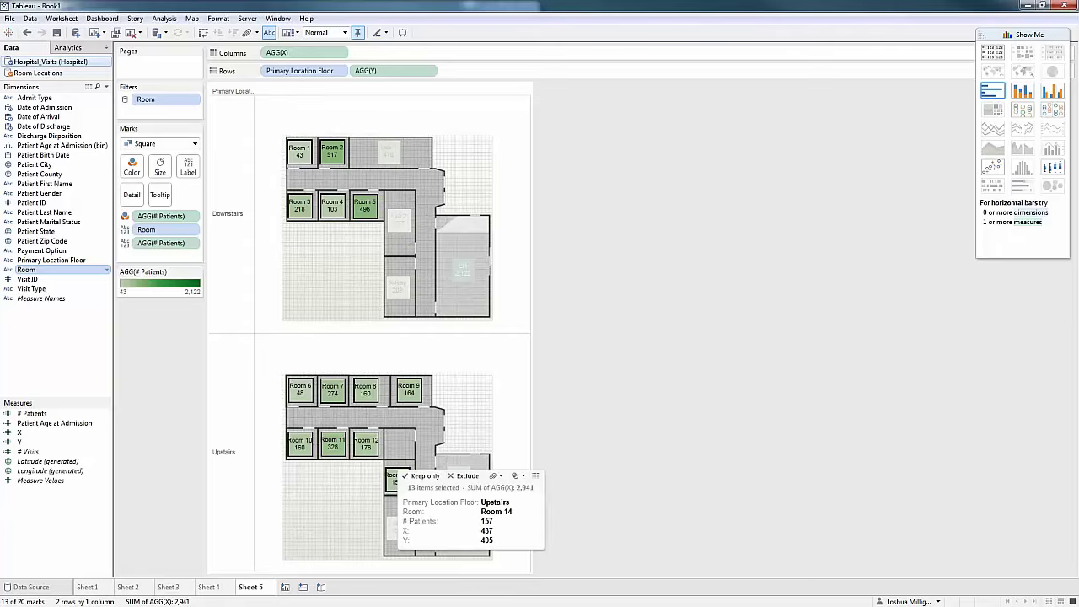
pyautogui.click(494, 477)
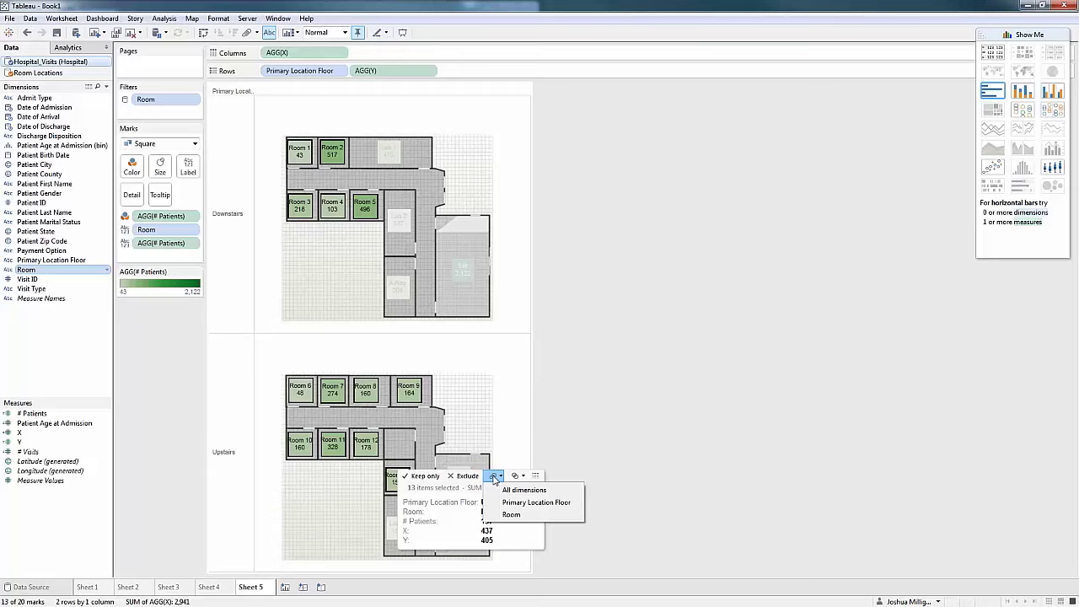
pyautogui.click(510, 515)
pyautogui.click(583, 379)
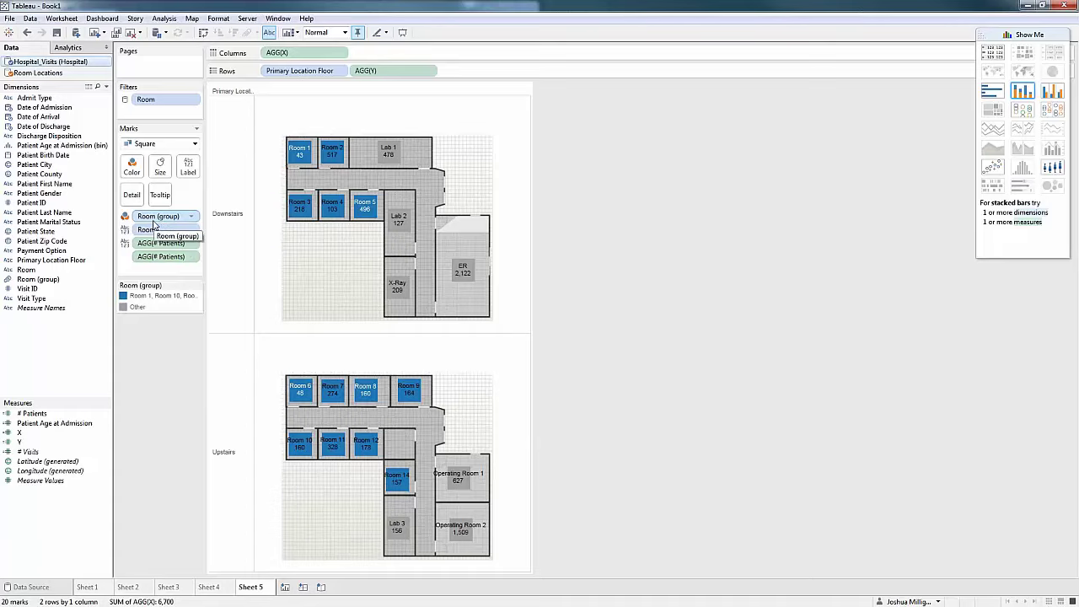
# Turn Room (group) from the mark colour into a filter that keeps only the group of numbered rooms.
pyautogui.moveTo(156, 220); pyautogui.dragTo(160, 111)
pyautogui.click(433, 224)
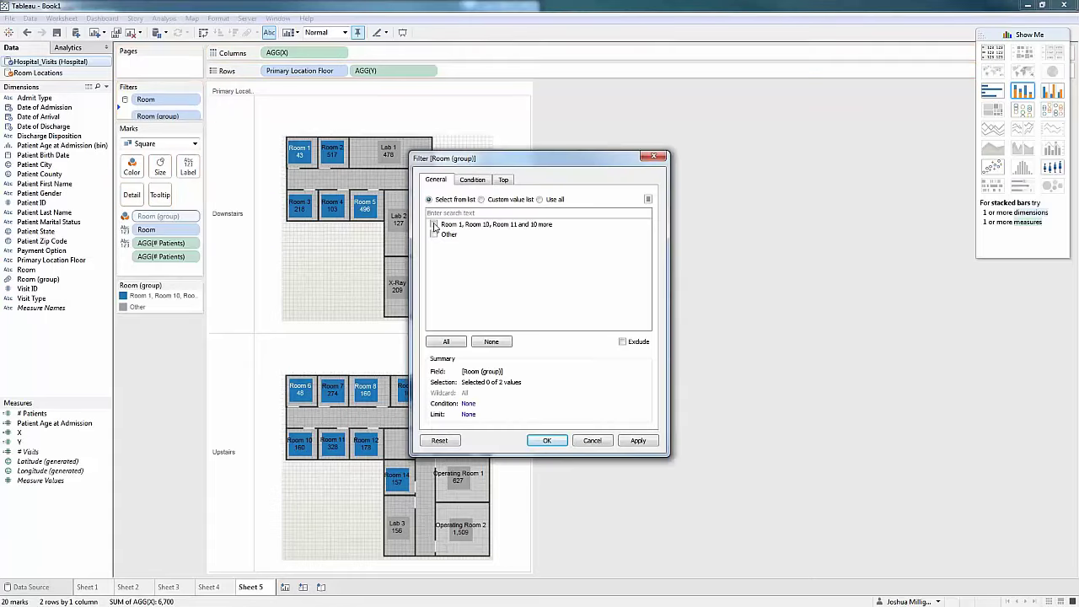
pyautogui.click(546, 440)
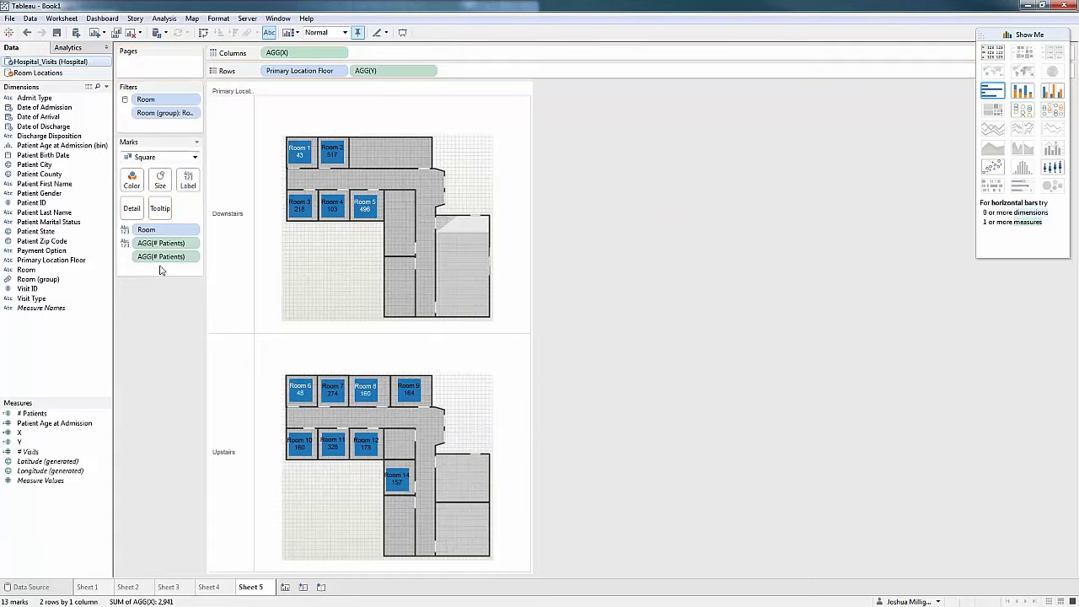
# Colour the remaining room marks by # Patients.
pyautogui.moveTo(153, 258); pyautogui.dragTo(132, 178)
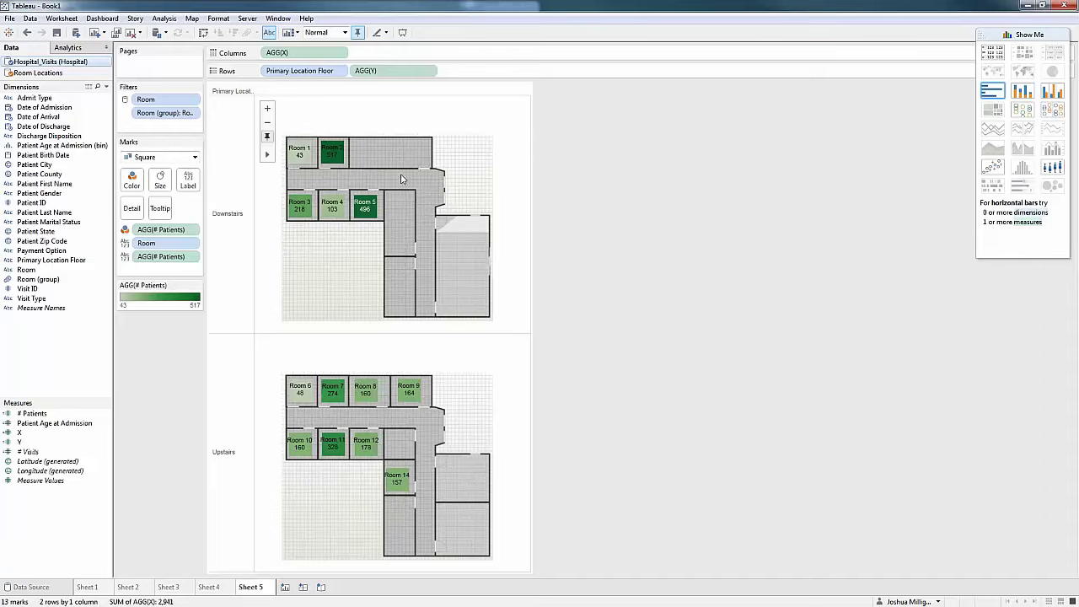
pyautogui.moveTo(308, 170)
pyautogui.moveTo(375, 217)
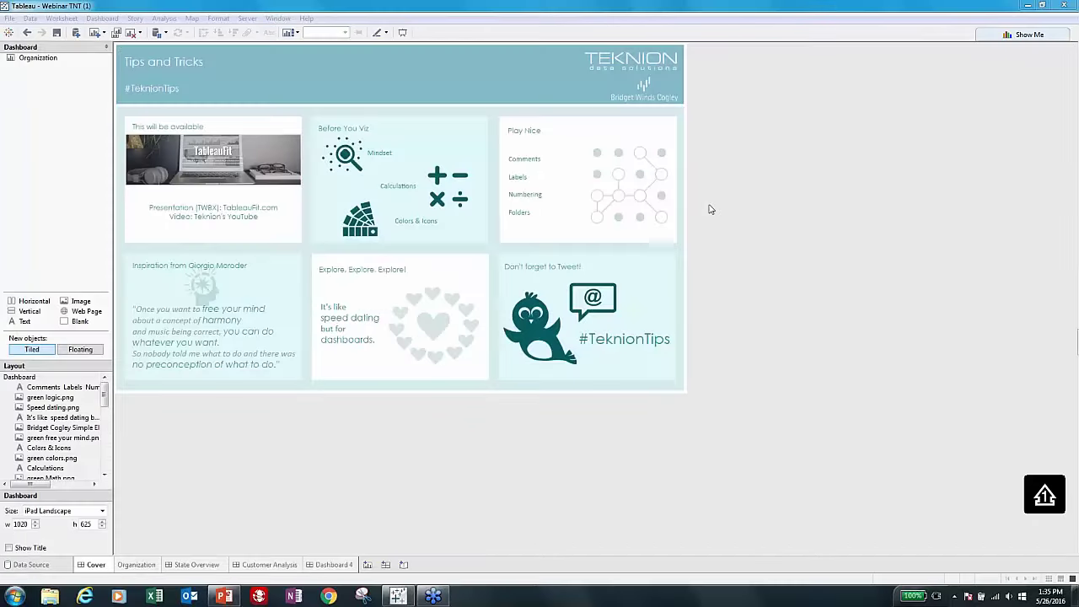
# Switch to PowerPoint and bring up the icons presentation.
pyautogui.click(711, 214)
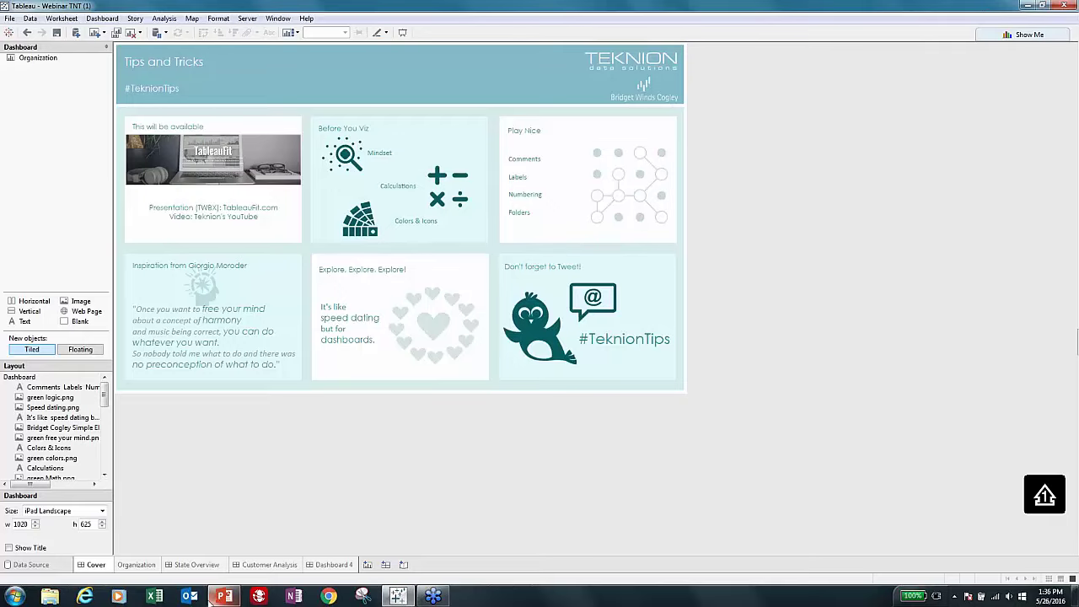
pyautogui.click(221, 596)
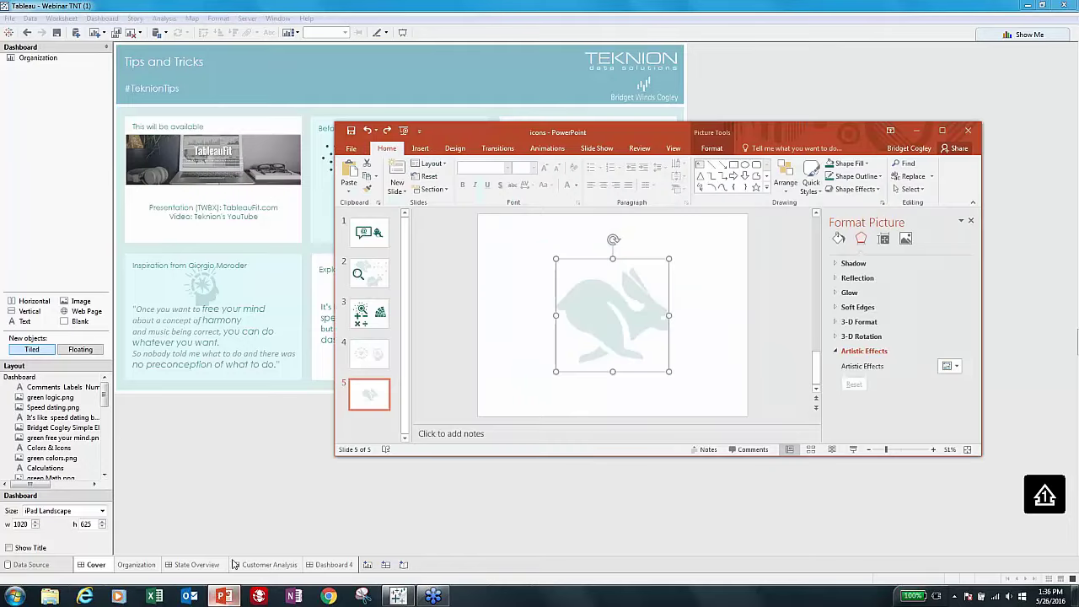
# Return to the Tableau workbook and open the Organization worksheet.
pyautogui.click(252, 503)
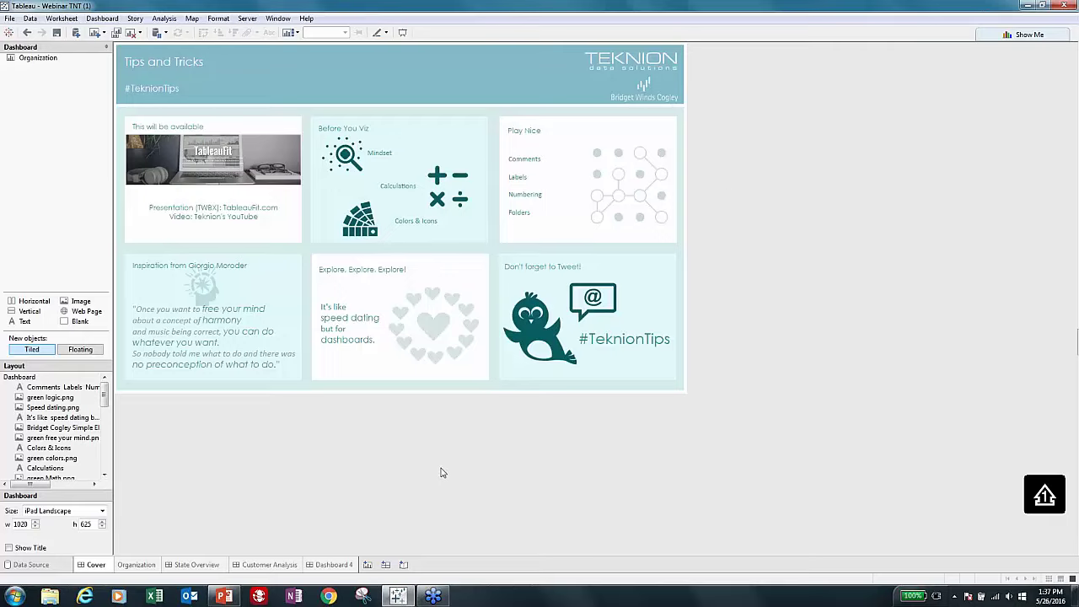
pyautogui.click(141, 568)
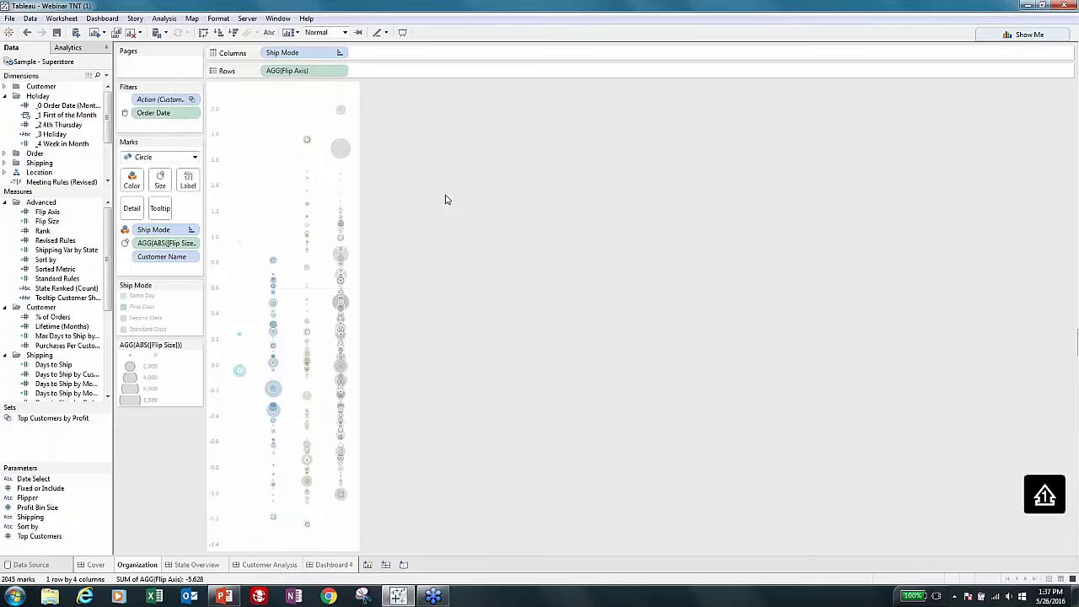
pyautogui.moveTo(240, 370)
# Collapse the Holiday dimension folder and the Advanced, Customer, Shipping and Standard Calcs measure folders.
pyautogui.click(5, 96)
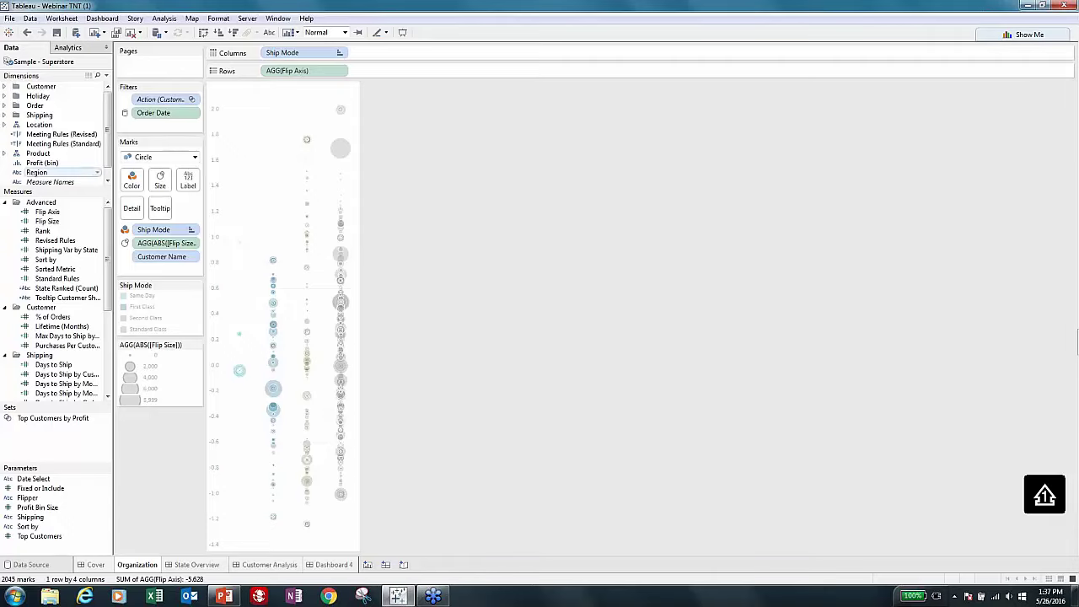
pyautogui.click(5, 203)
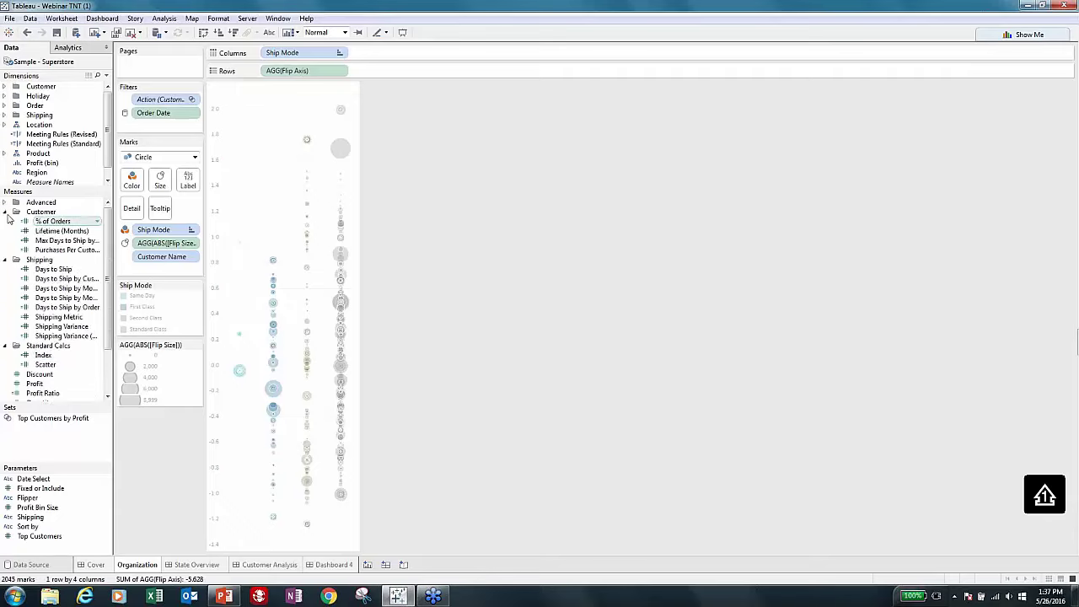
pyautogui.click(6, 211)
pyautogui.click(6, 220)
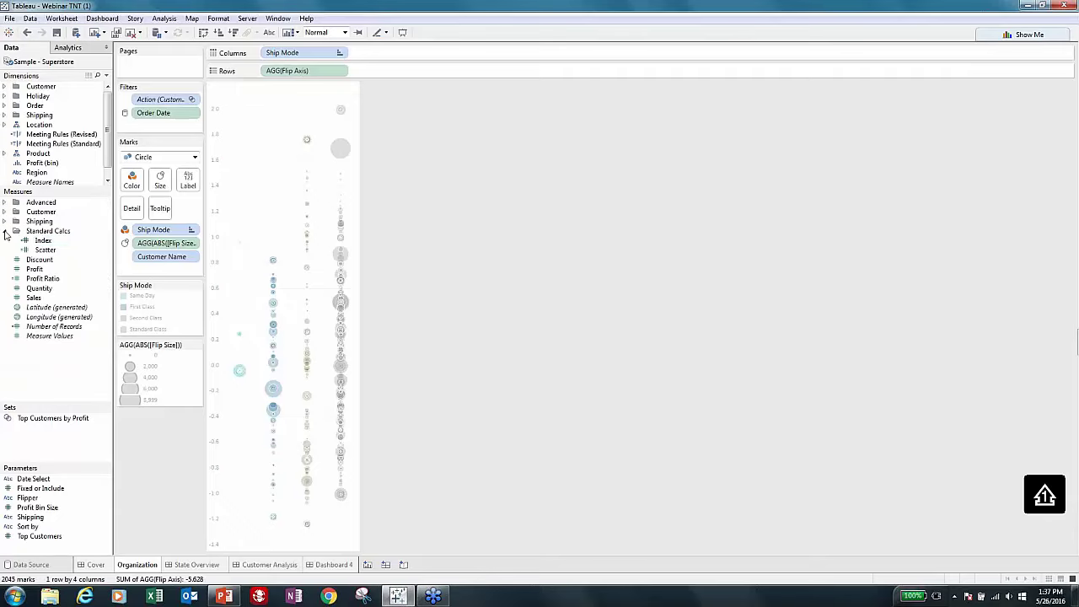
pyautogui.click(6, 231)
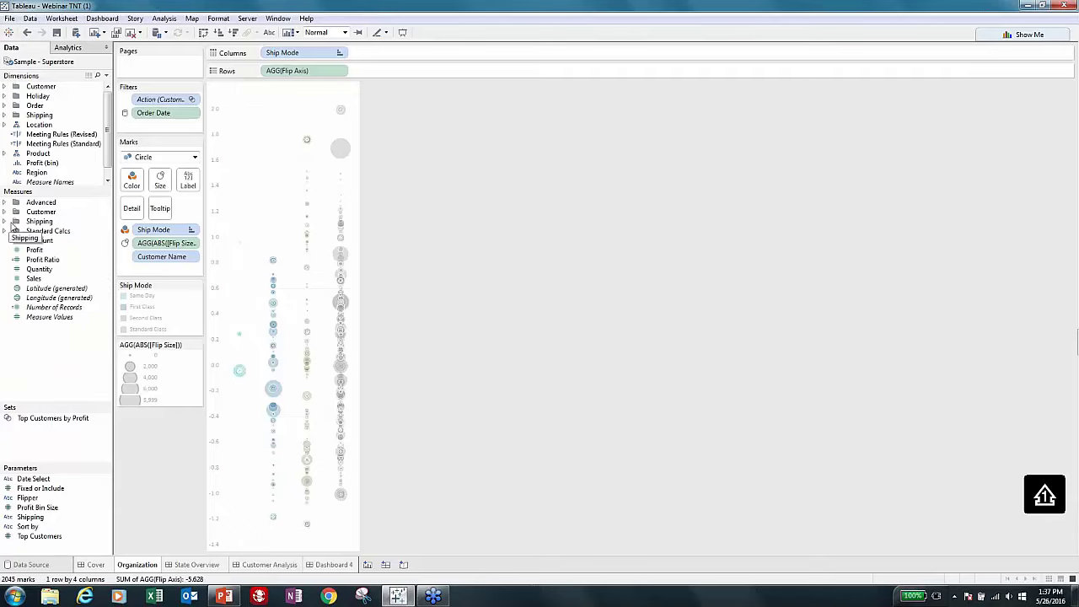
# Expand the Shipping measure folder and review the formula of the Days to Ship calculation.
pyautogui.click(6, 221)
pyautogui.rightClick(52, 230)
pyautogui.click(84, 328)
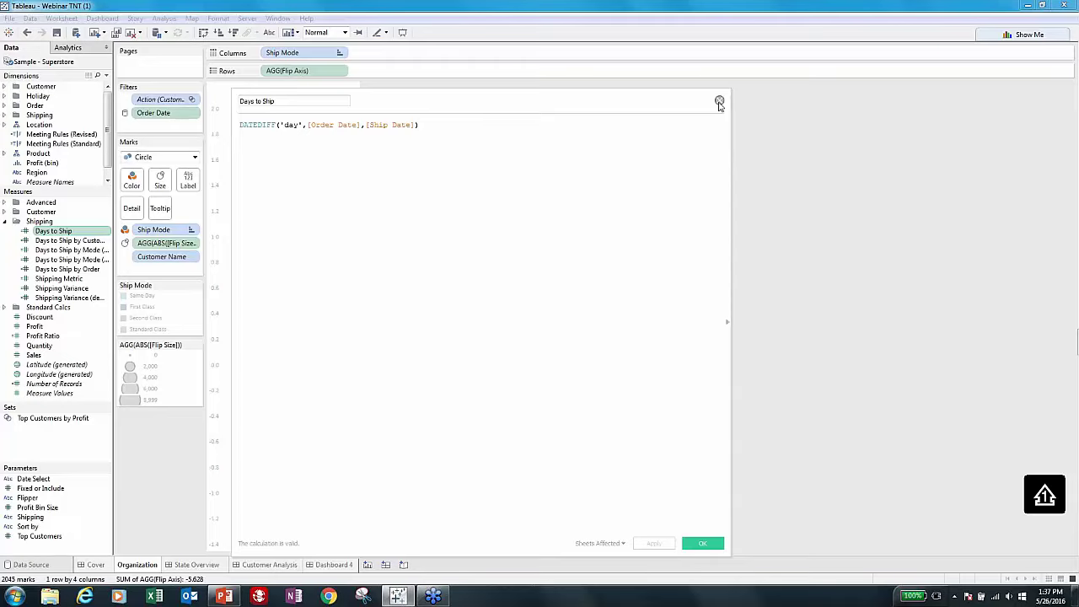
pyautogui.click(719, 101)
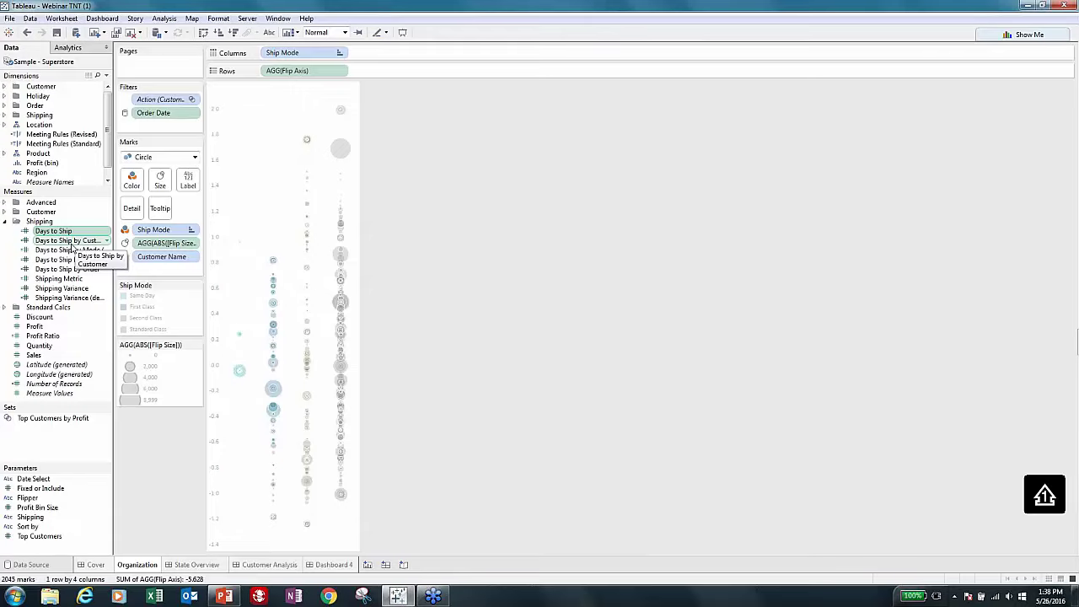
# Review the formula of the Days to Ship by Customer calculation without changing it.
pyautogui.rightClick(74, 246)
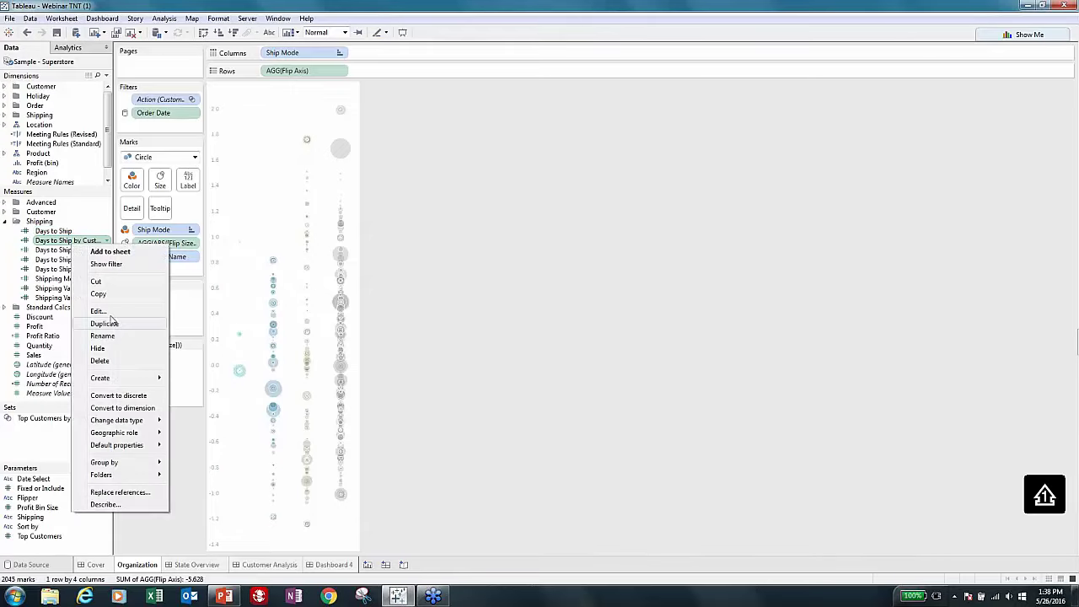
pyautogui.click(99, 311)
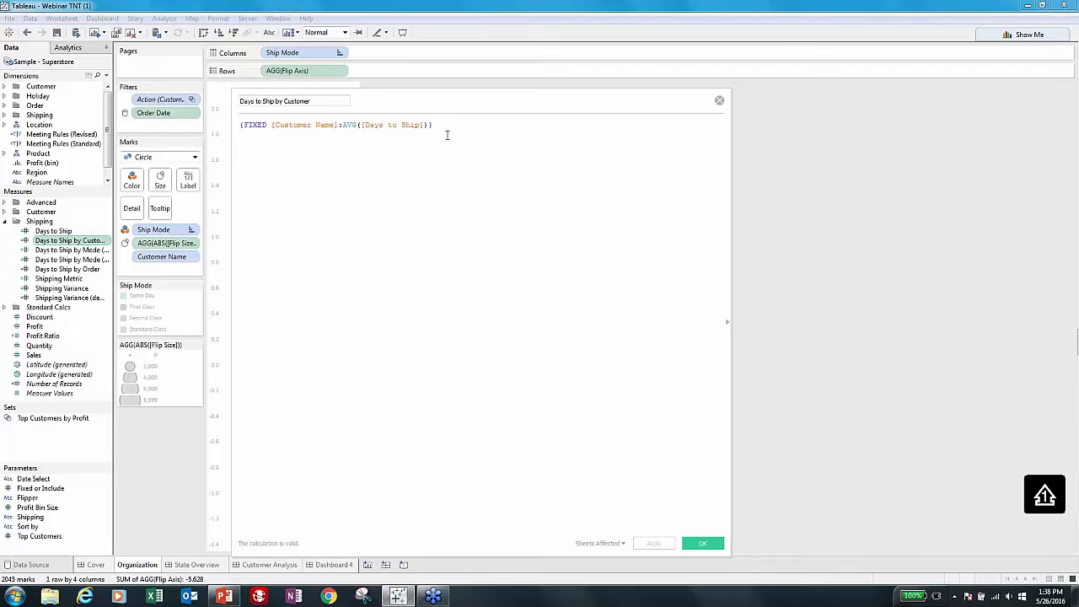
pyautogui.click(718, 102)
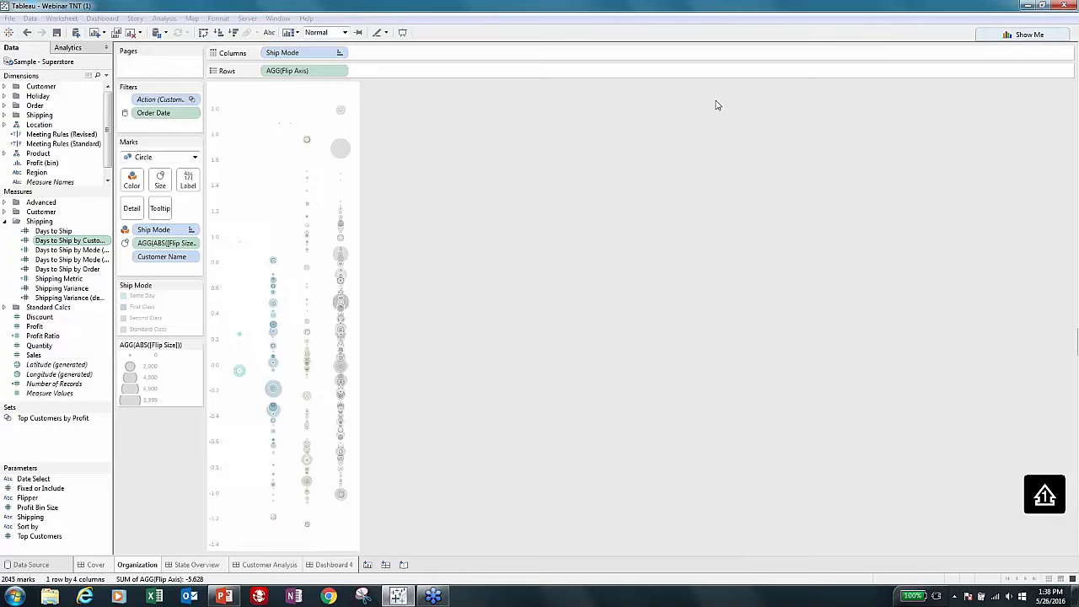
# Review the formula of the Days to Ship by Mode (Fixed) calculation without changing it.
pyautogui.rightClick(85, 252)
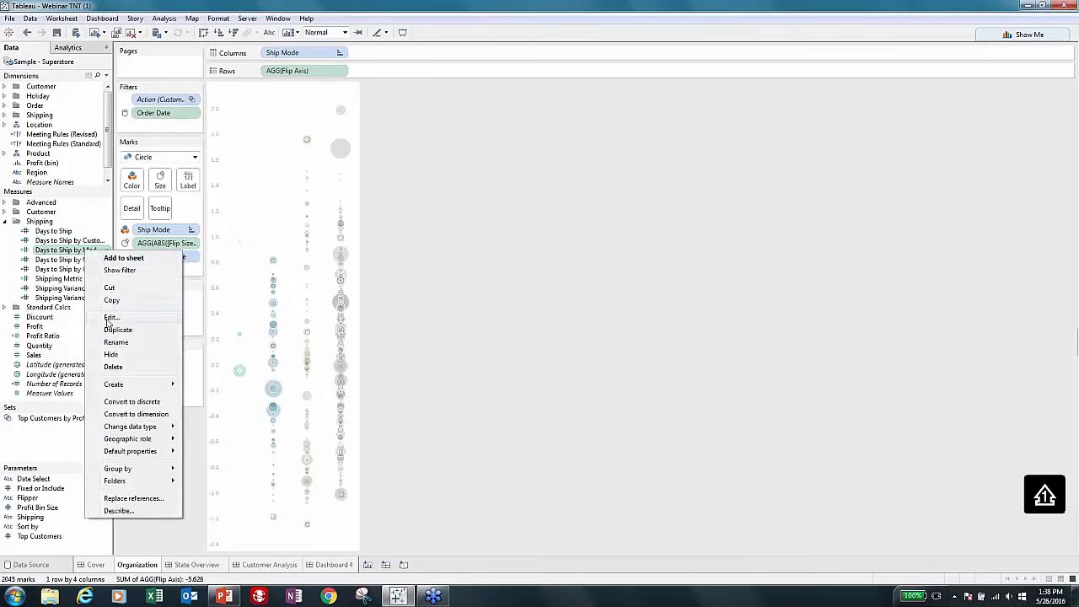
pyautogui.click(109, 317)
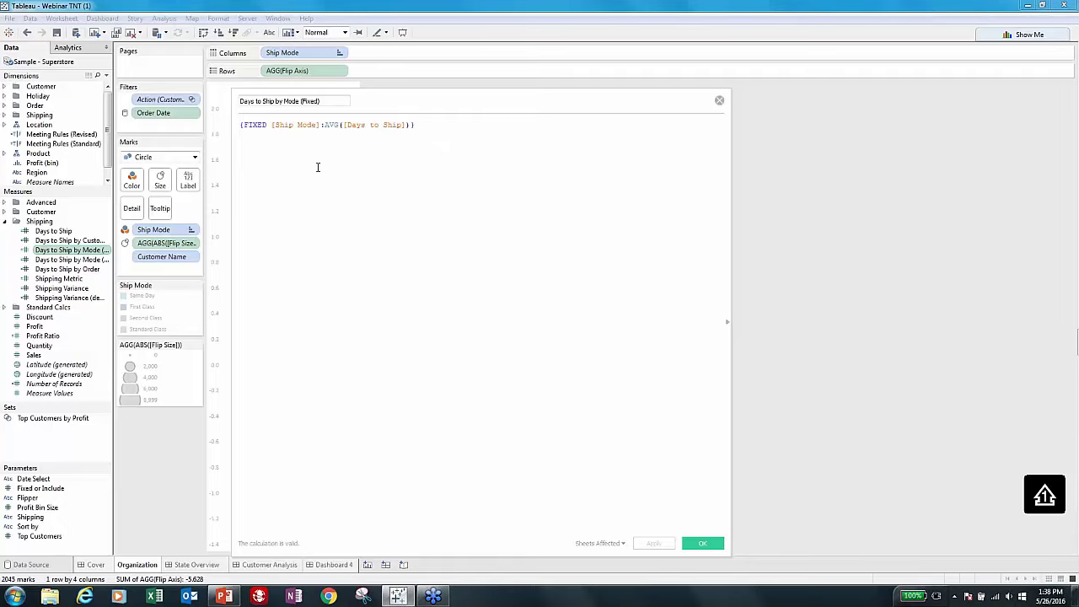
pyautogui.click(716, 102)
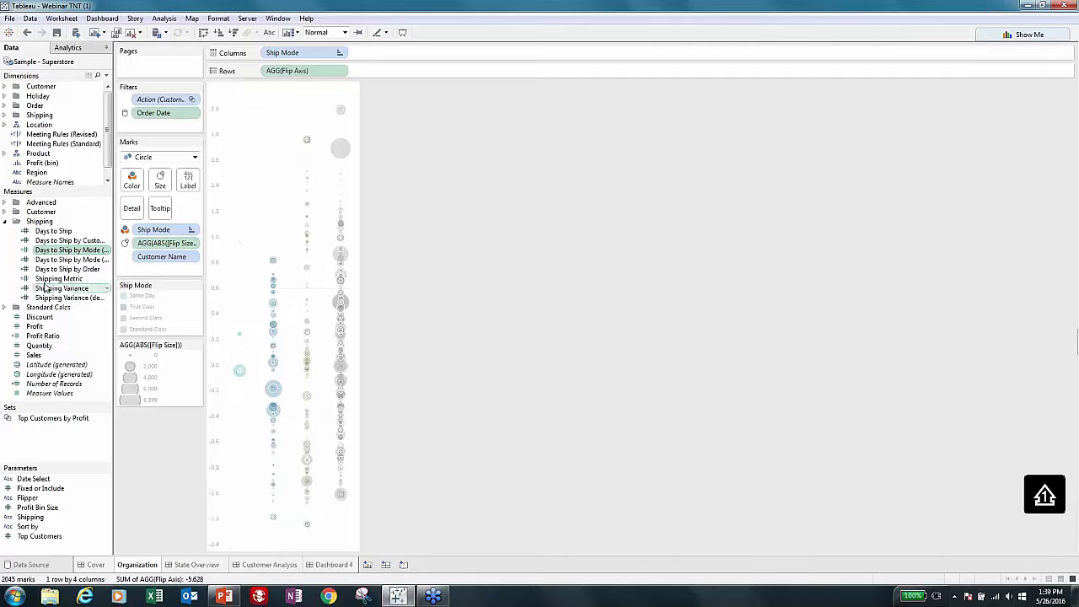
# Expand the Standard Calcs folder among the measures.
pyautogui.keyDown('ctrl'); pyautogui.click(53, 241); pyautogui.keyUp('ctrl')
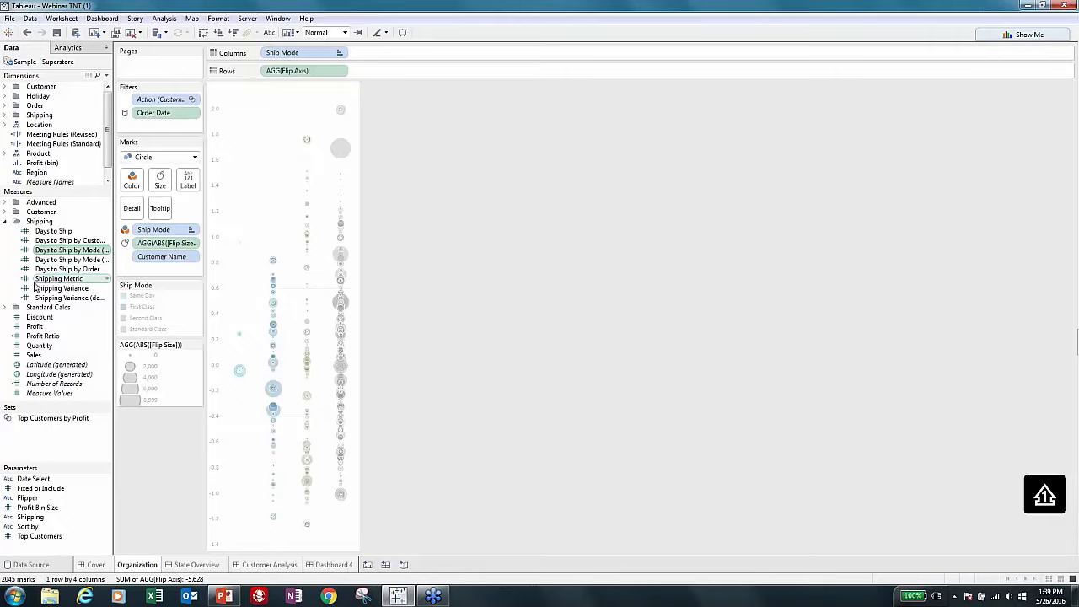
pyautogui.click(6, 308)
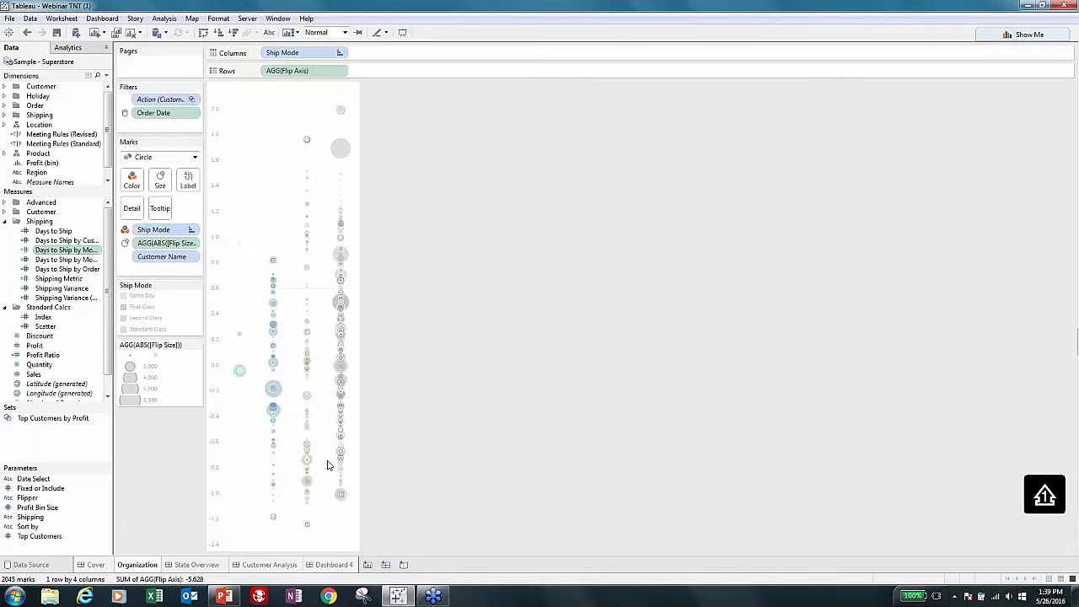
pyautogui.moveTo(347, 137)
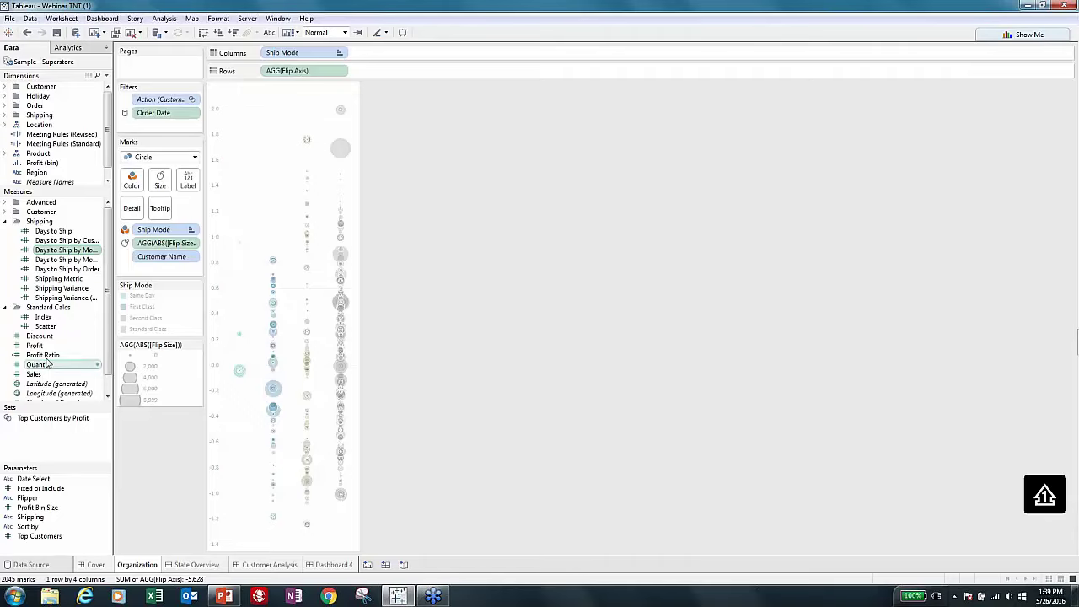
# Add Index to Columns after Ship Mode, compute it using Customer Name and inspect the spread marks.
pyautogui.moveTo(37, 329); pyautogui.dragTo(428, 55)
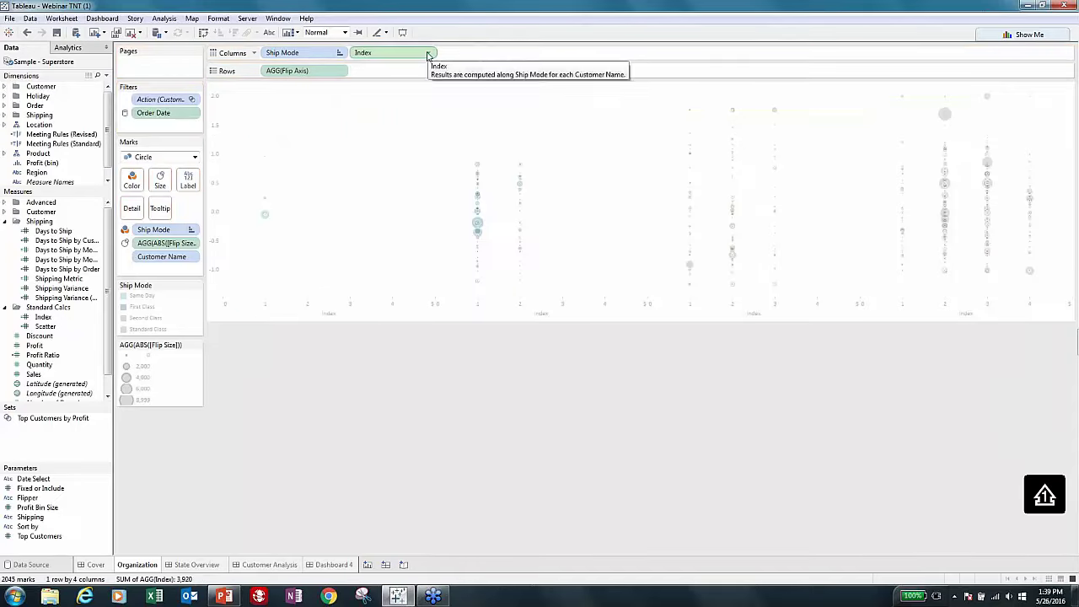
pyautogui.click(428, 53)
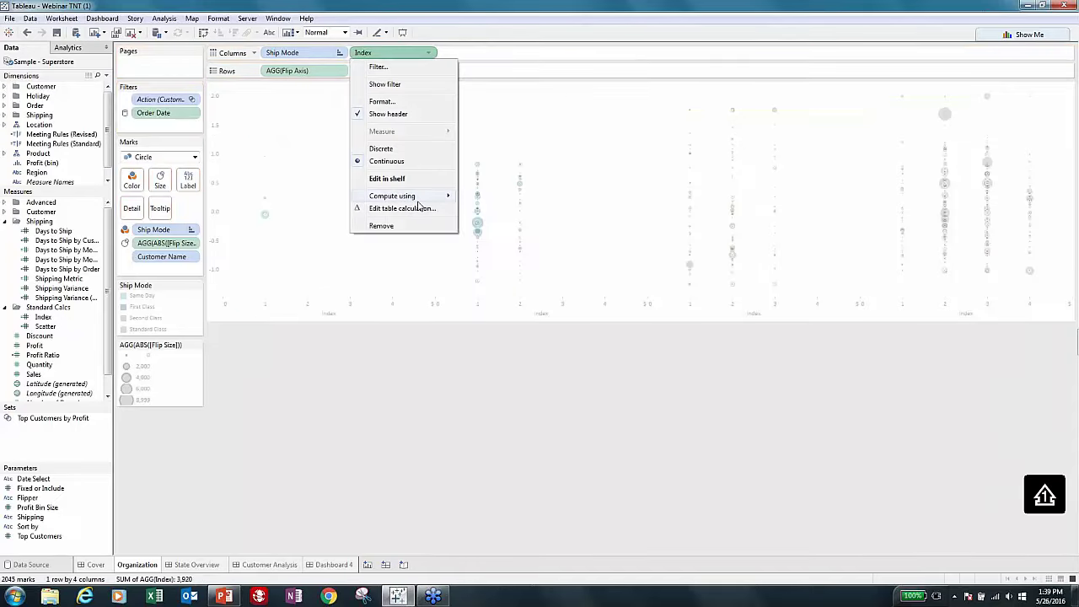
pyautogui.moveTo(417, 200)
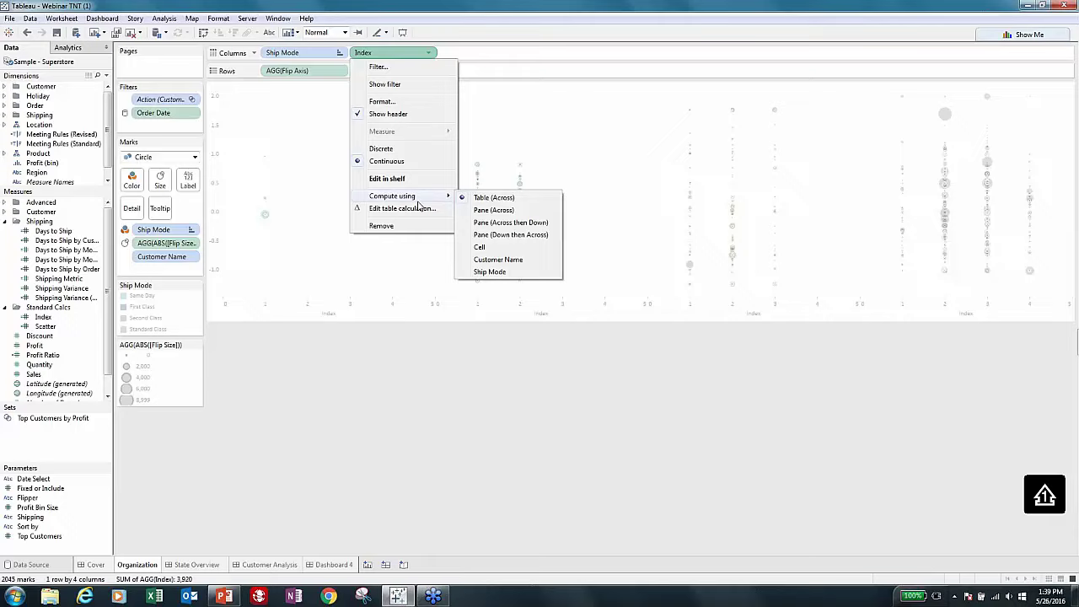
pyautogui.click(474, 260)
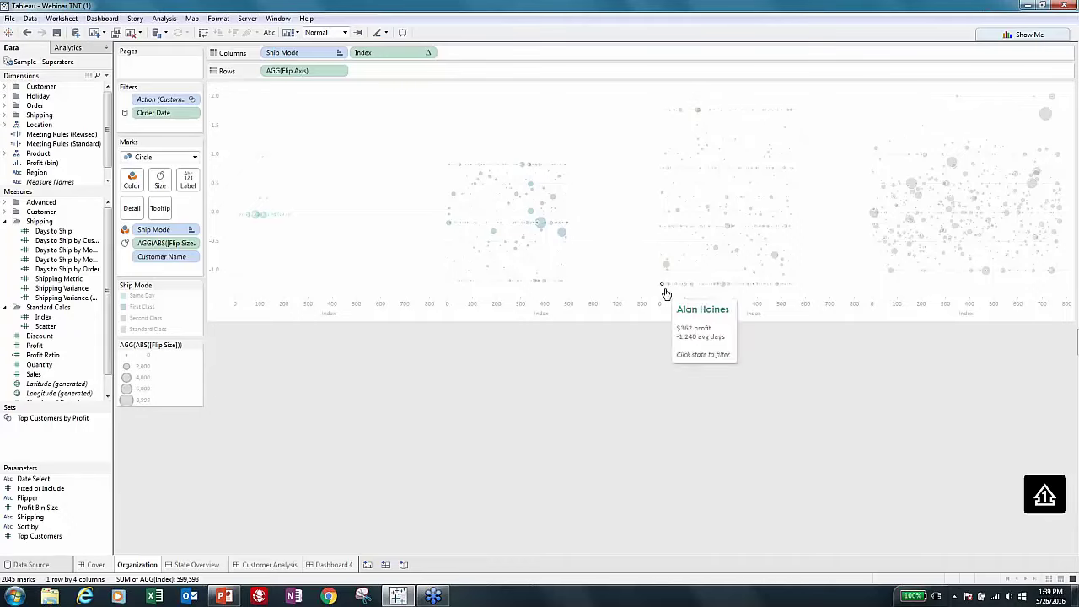
pyautogui.moveTo(794, 293)
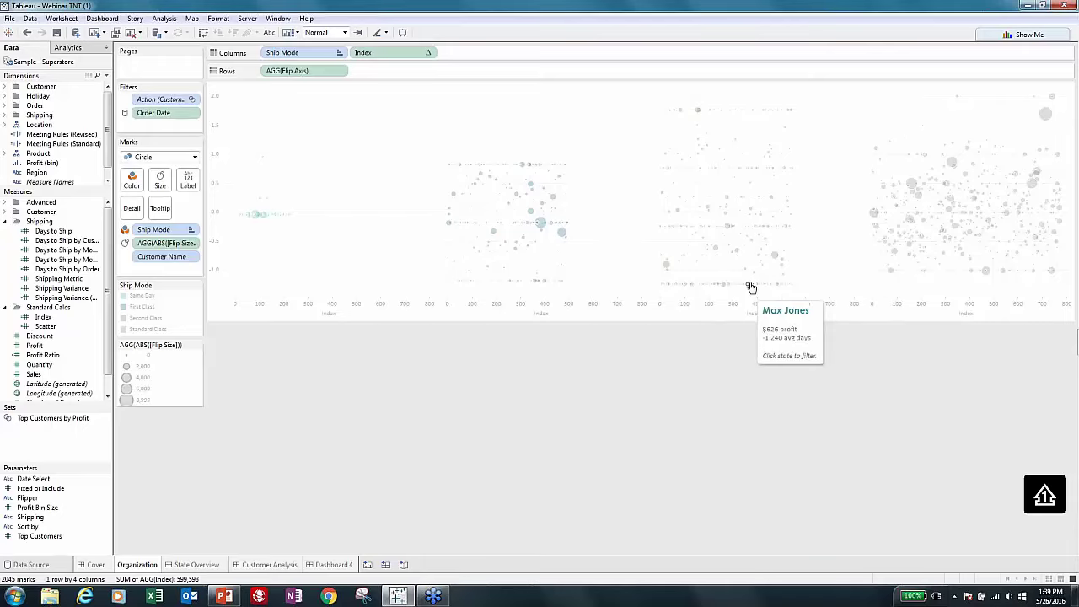
pyautogui.moveTo(495, 261)
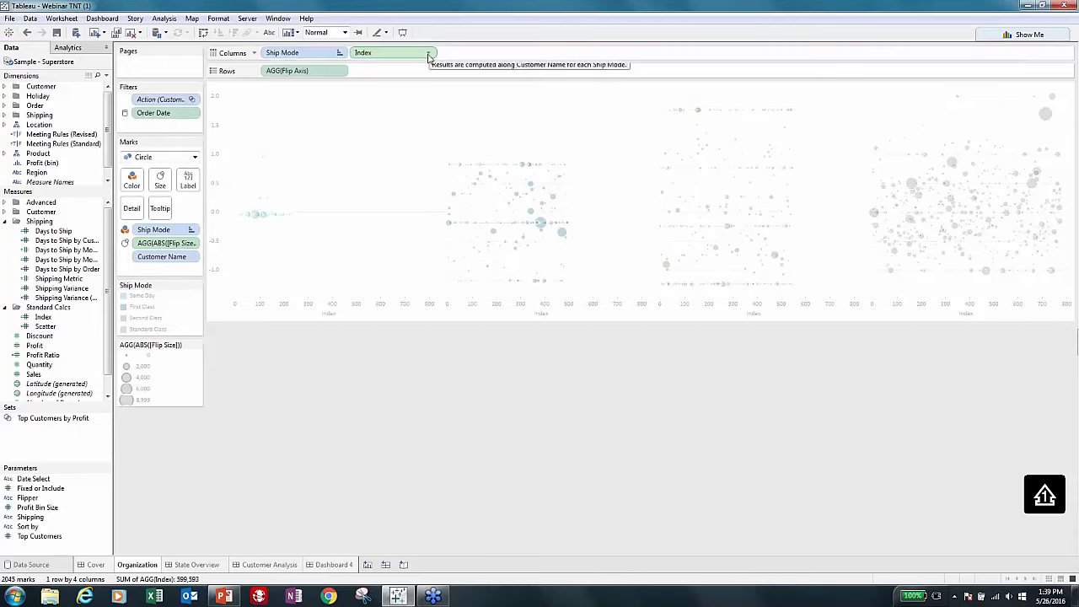
# Replace Index on Columns with the Scatter calculation and review the Scatter formula.
pyautogui.moveTo(69, 337); pyautogui.dragTo(396, 52)
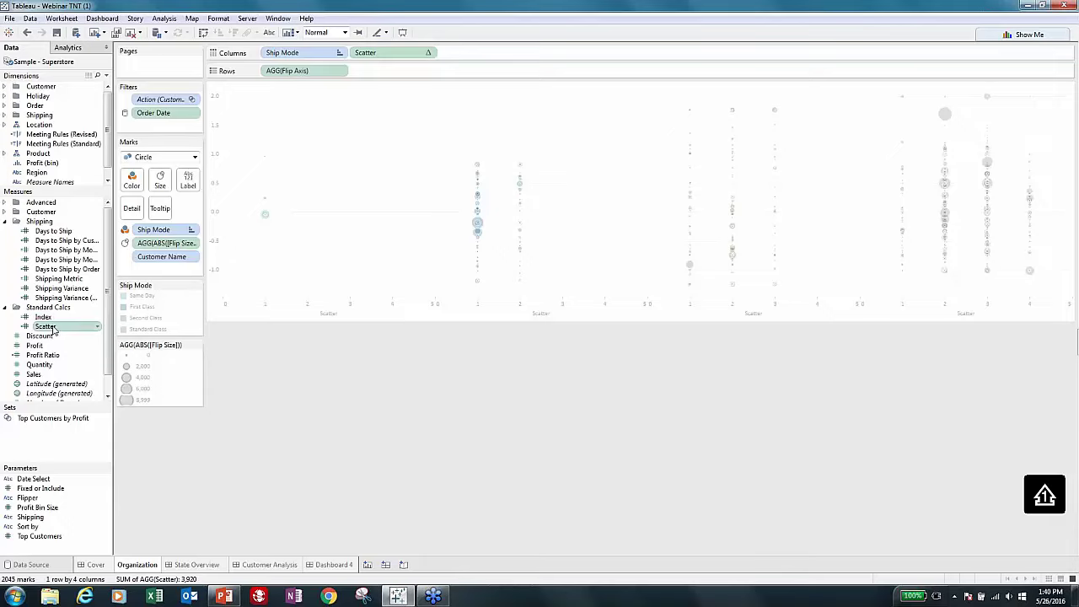
pyautogui.rightClick(67, 327)
pyautogui.click(79, 381)
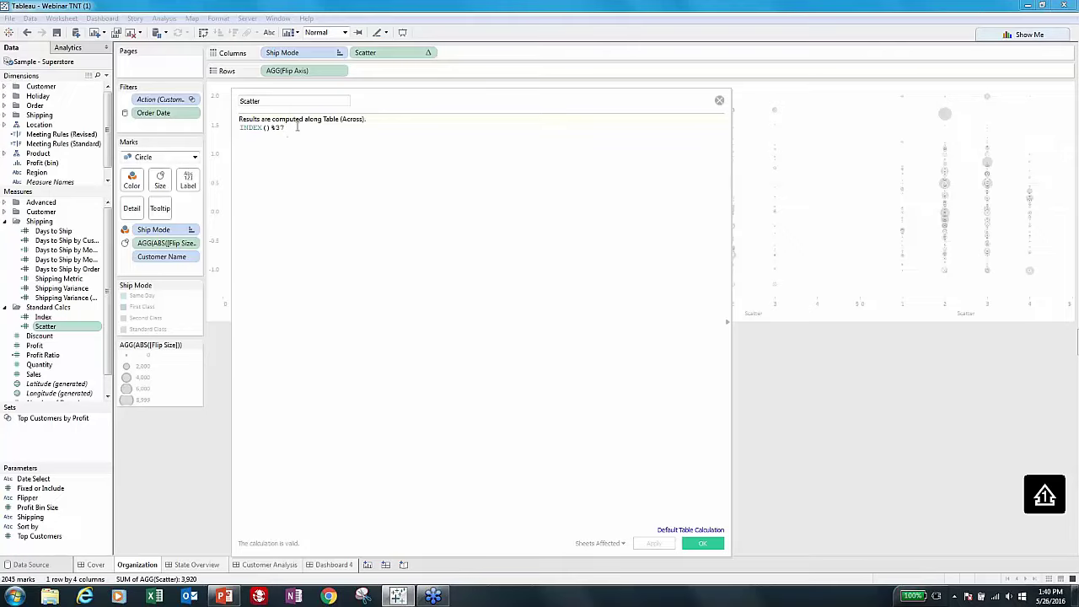
pyautogui.click(719, 102)
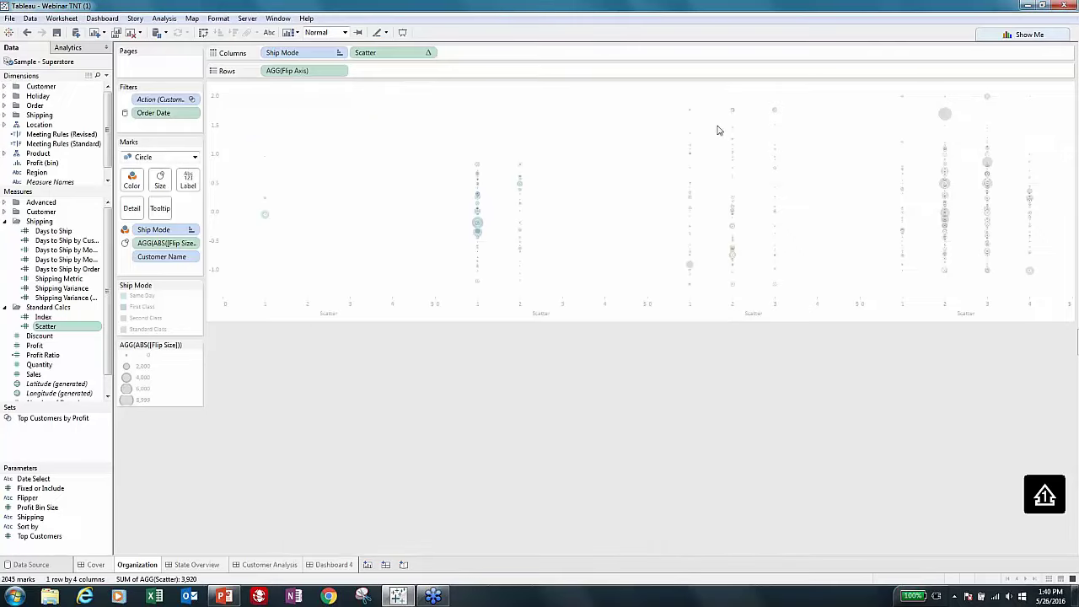
# Compute the Scatter table calculation on Columns using Customer Name.
pyautogui.click(427, 53)
pyautogui.moveTo(417, 195)
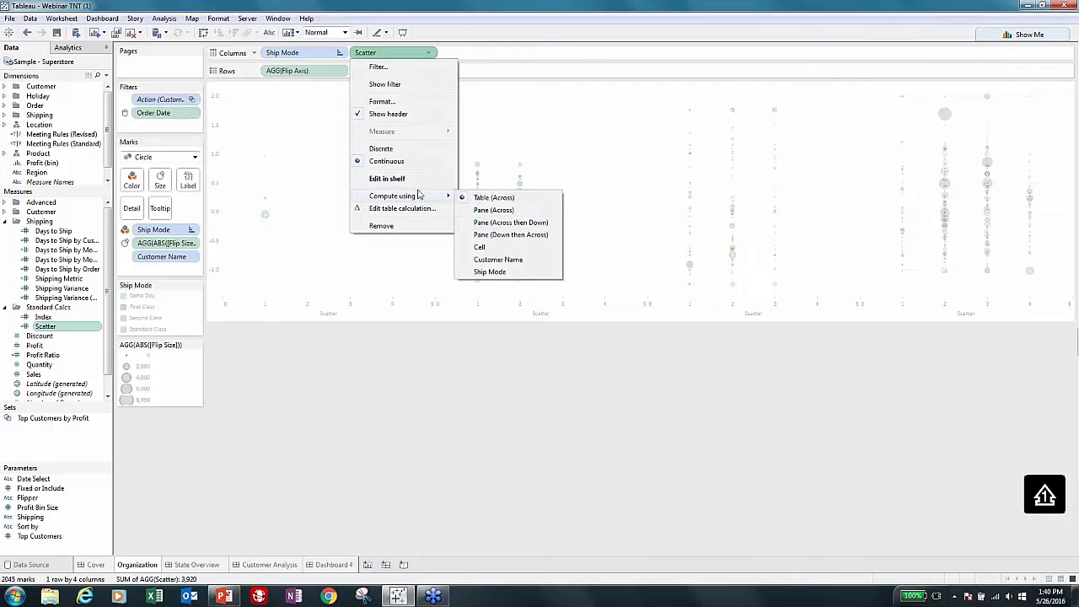
pyautogui.click(497, 259)
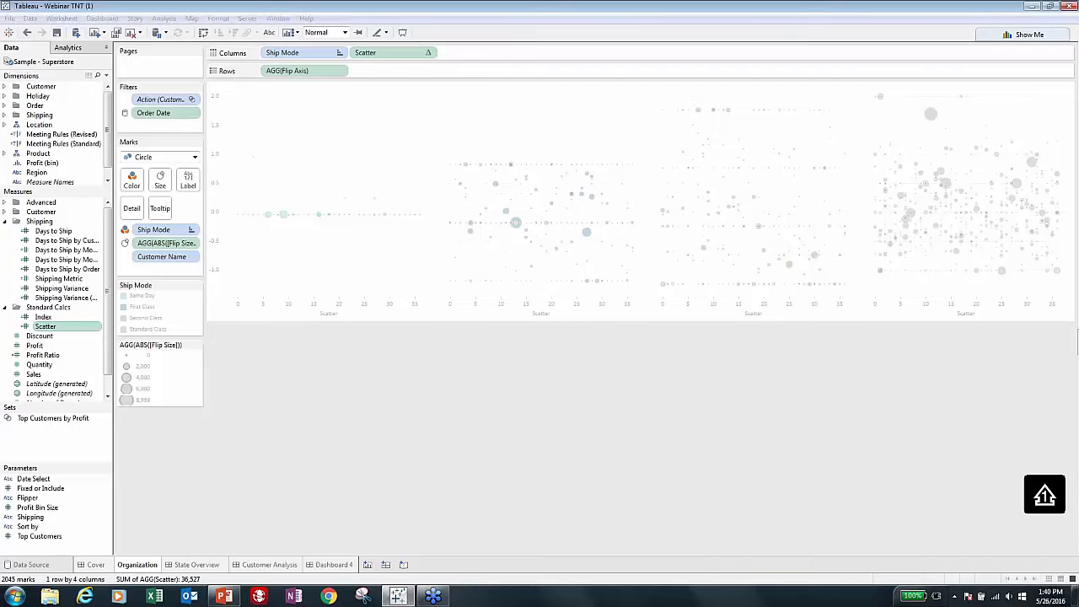
pyautogui.moveTo(949, 149)
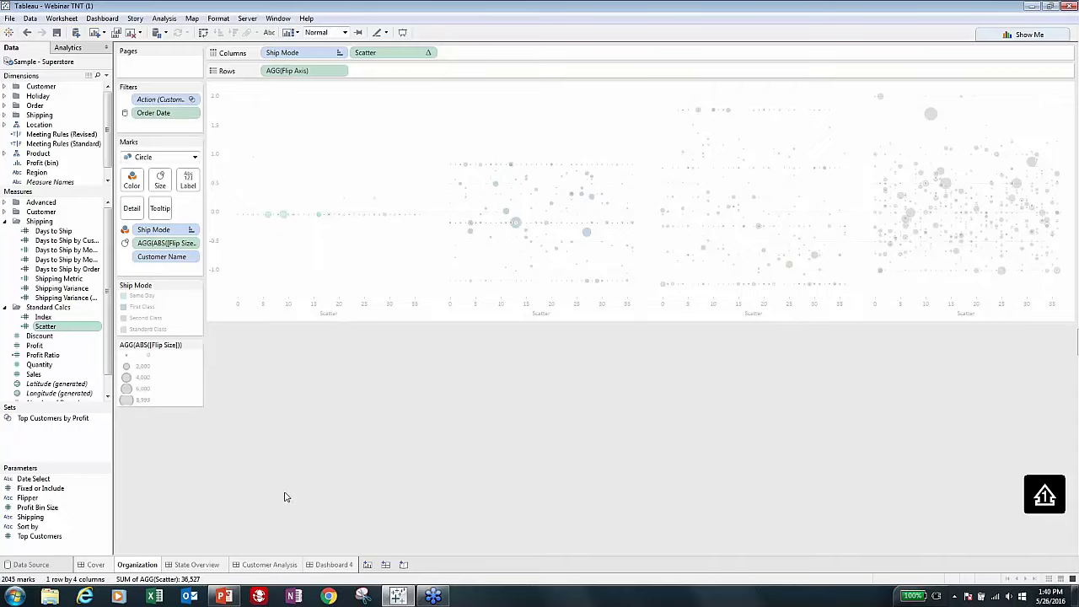
# Examine how the calculations are organised in the Standard Calcs, Customer and Advanced measure folders.
pyautogui.click(7, 307)
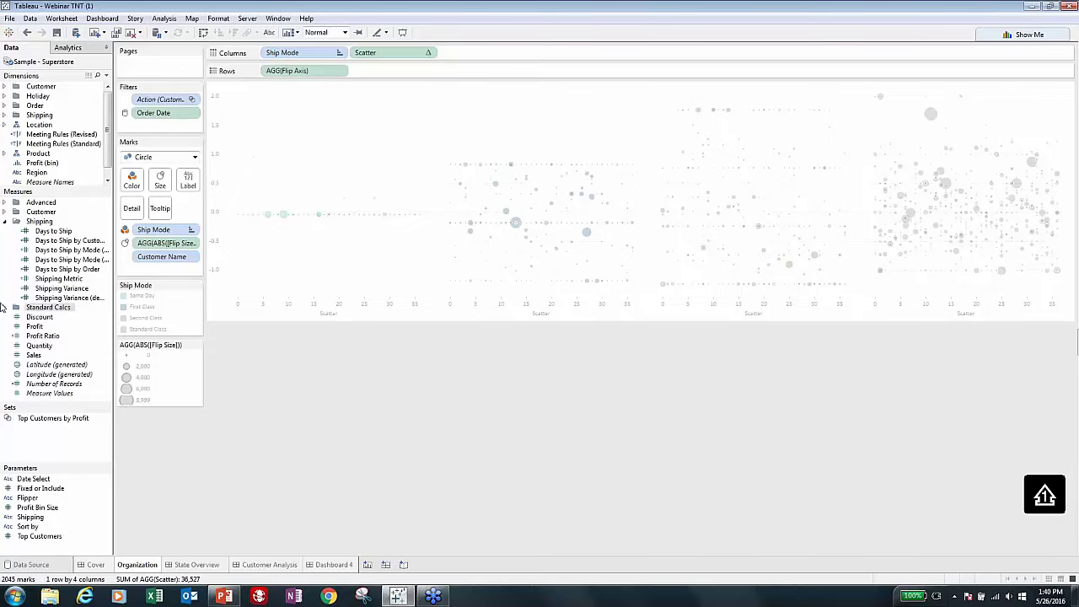
pyautogui.click(6, 306)
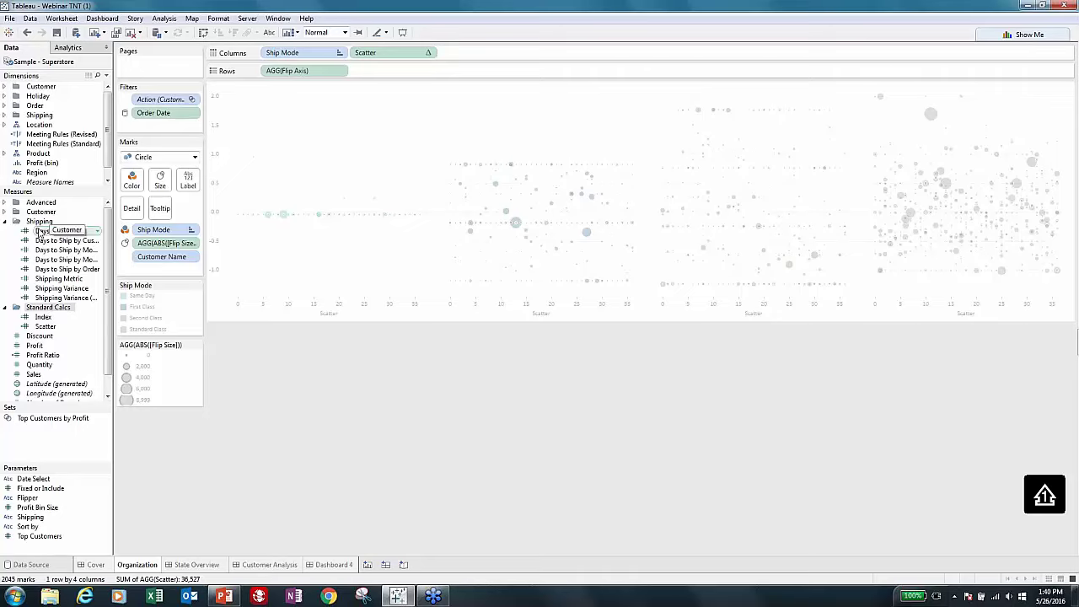
pyautogui.click(6, 211)
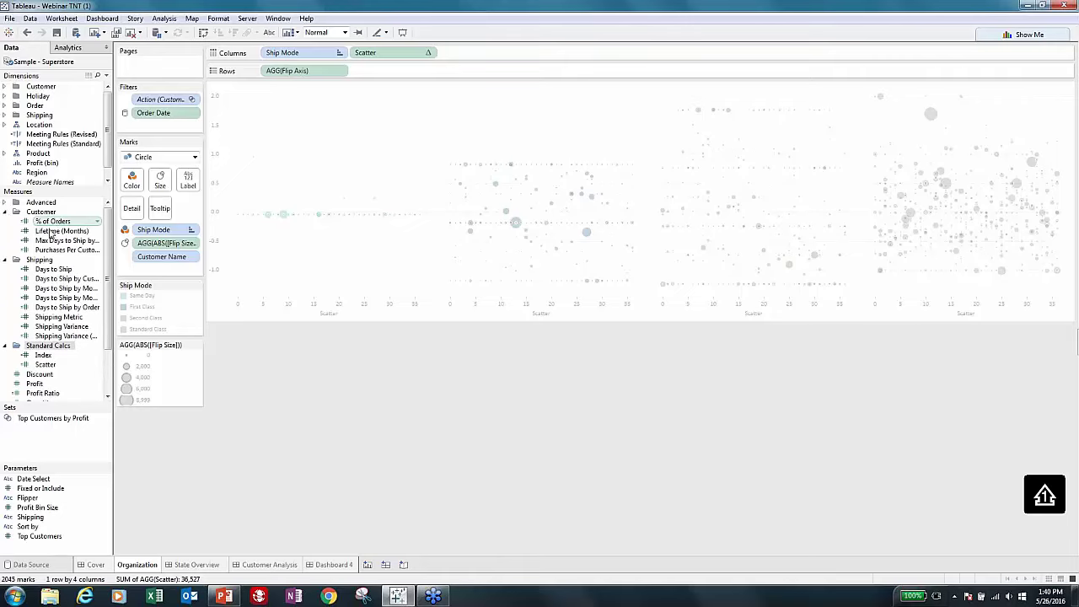
pyautogui.click(6, 202)
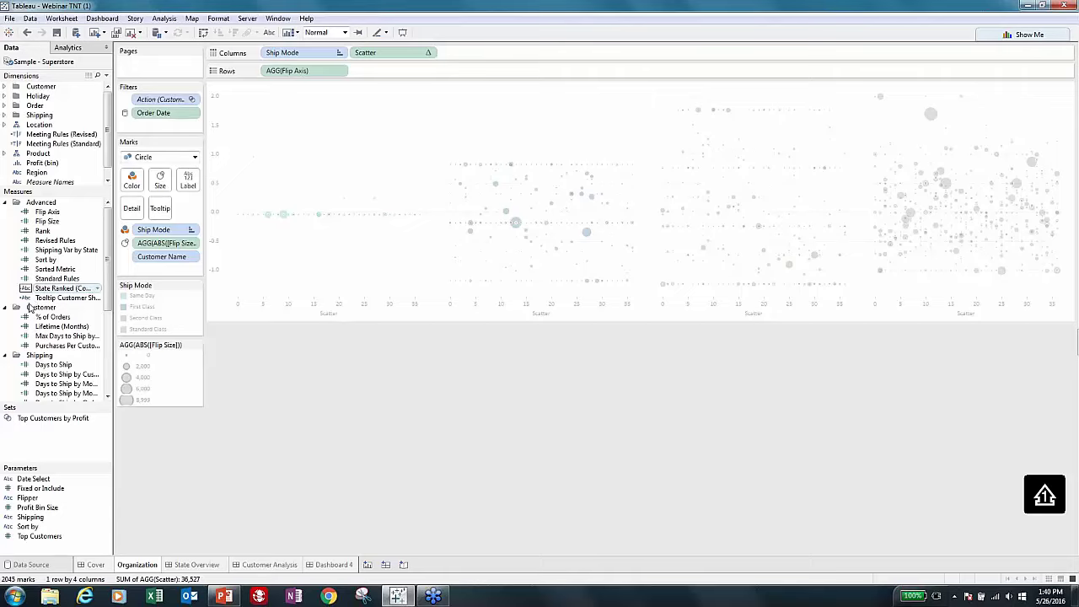
pyautogui.click(6, 203)
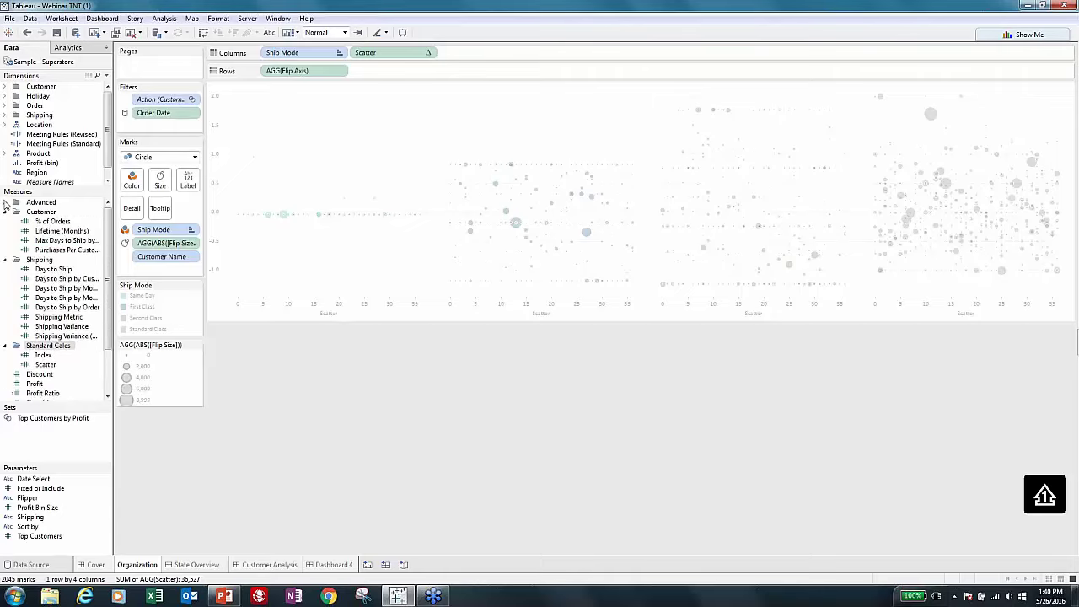
pyautogui.click(6, 212)
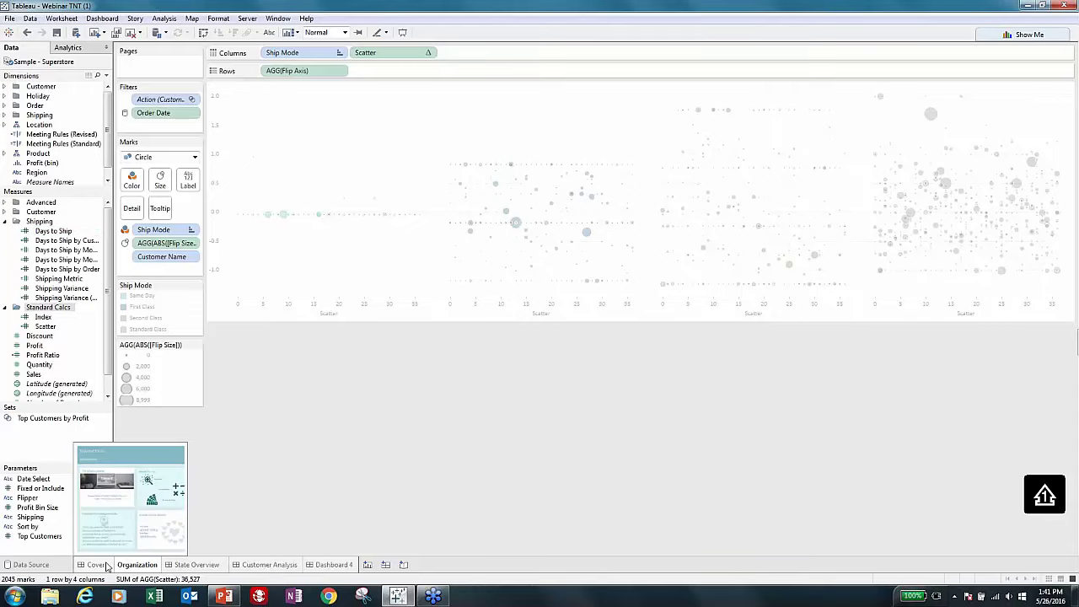
# Open the State Overview dashboard and examine how selecting Montana and California on the Avg Days map filters the other views.
pyautogui.click(188, 566)
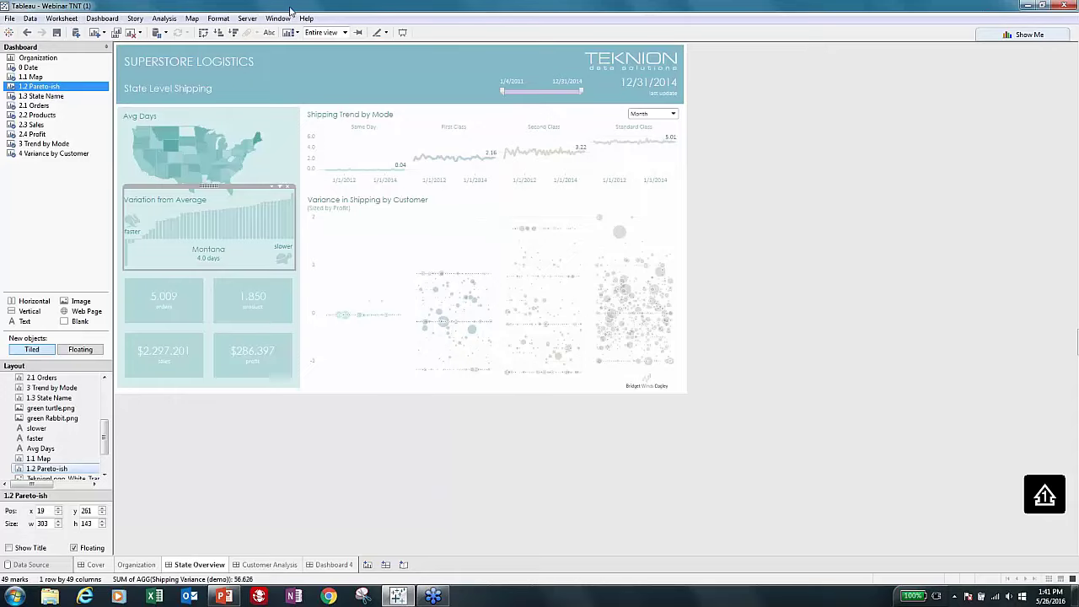
pyautogui.click(785, 180)
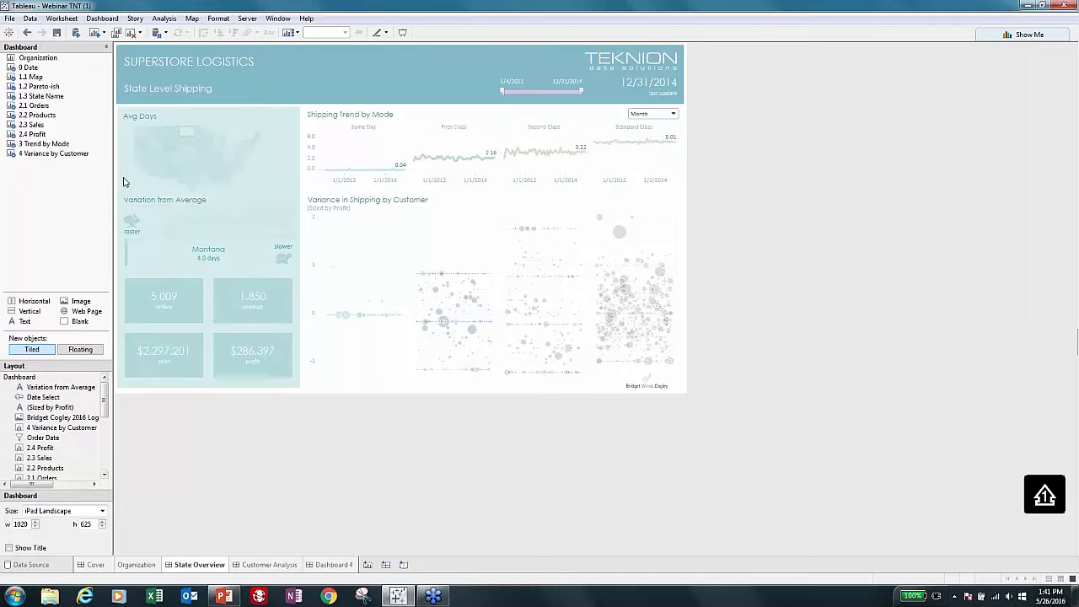
pyautogui.click(165, 135)
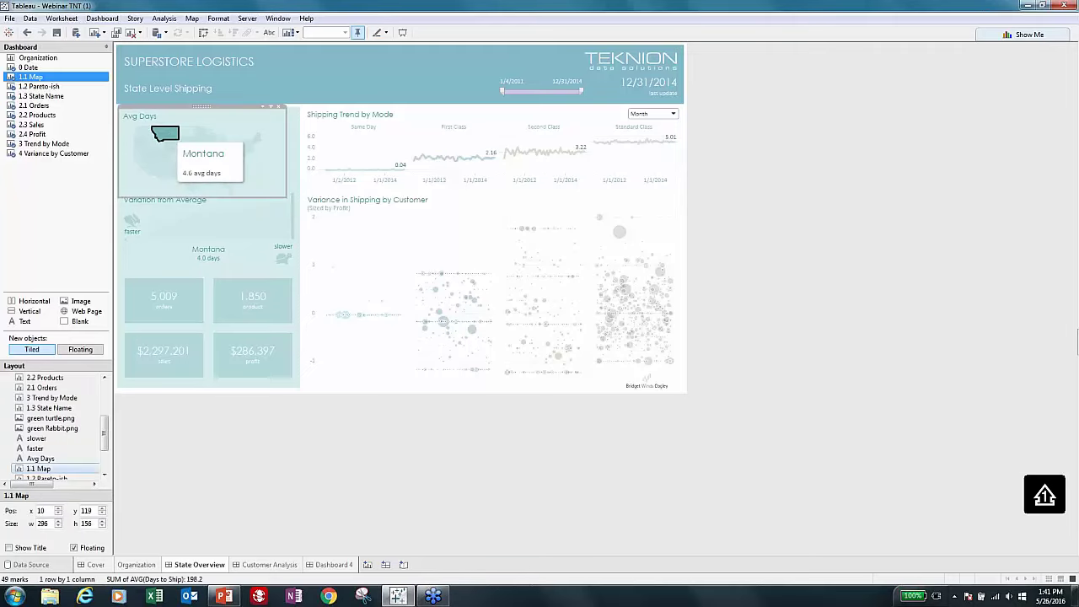
pyautogui.click(165, 135)
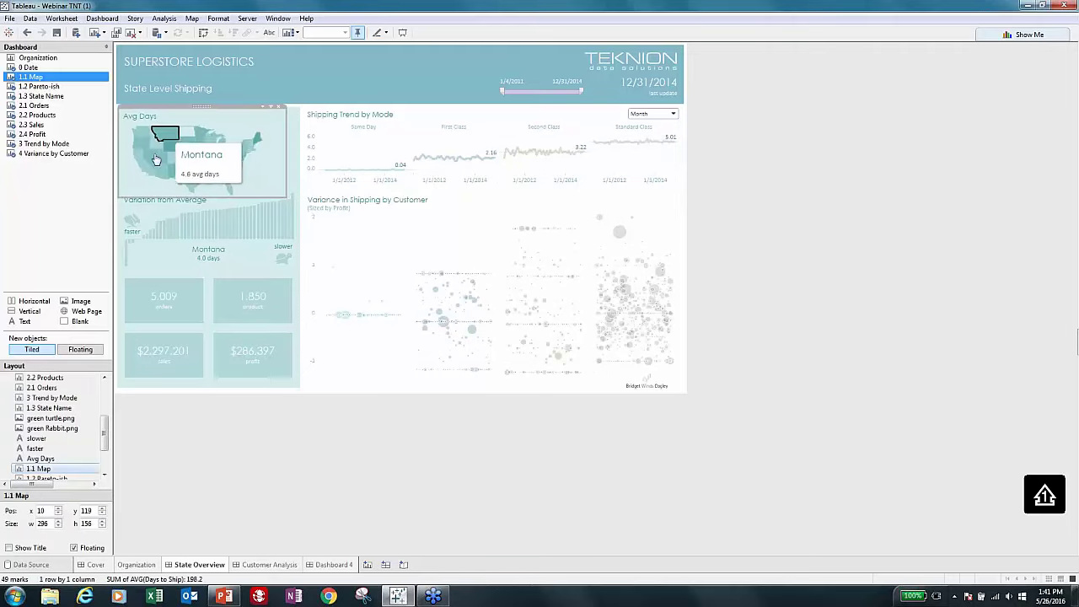
pyautogui.click(143, 162)
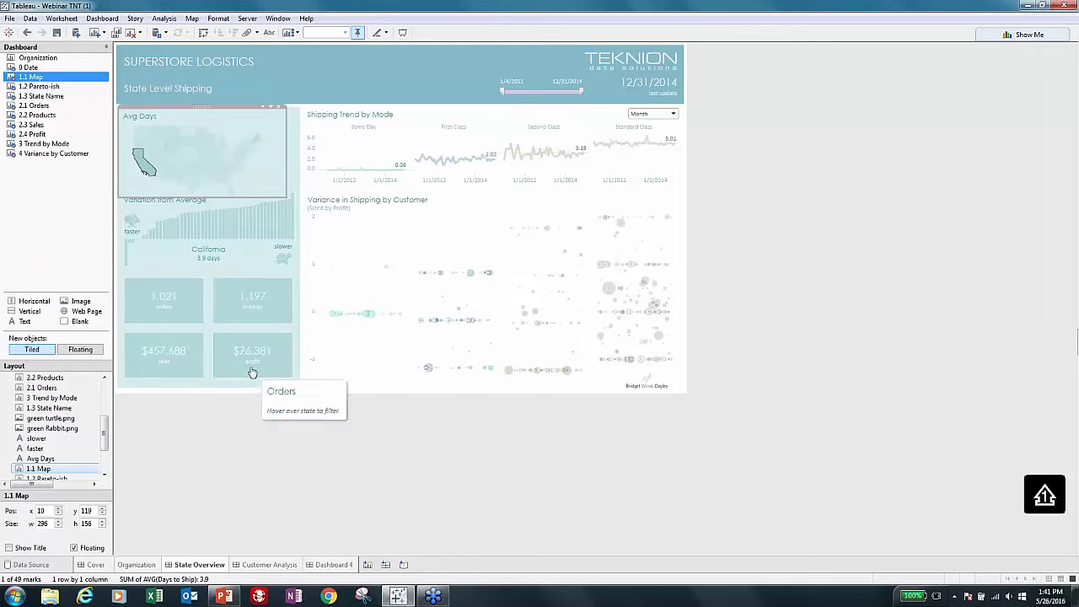
pyautogui.click(143, 175)
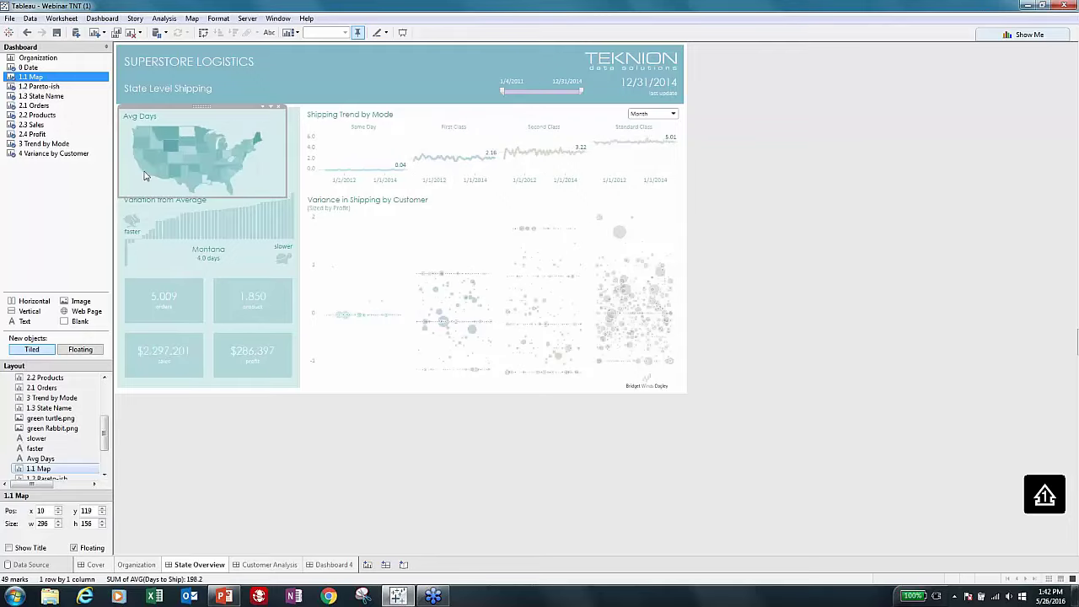
# Go to the Avg Days map's worksheet and bring up its map layer settings.
pyautogui.click(271, 108)
pyautogui.click(198, 113)
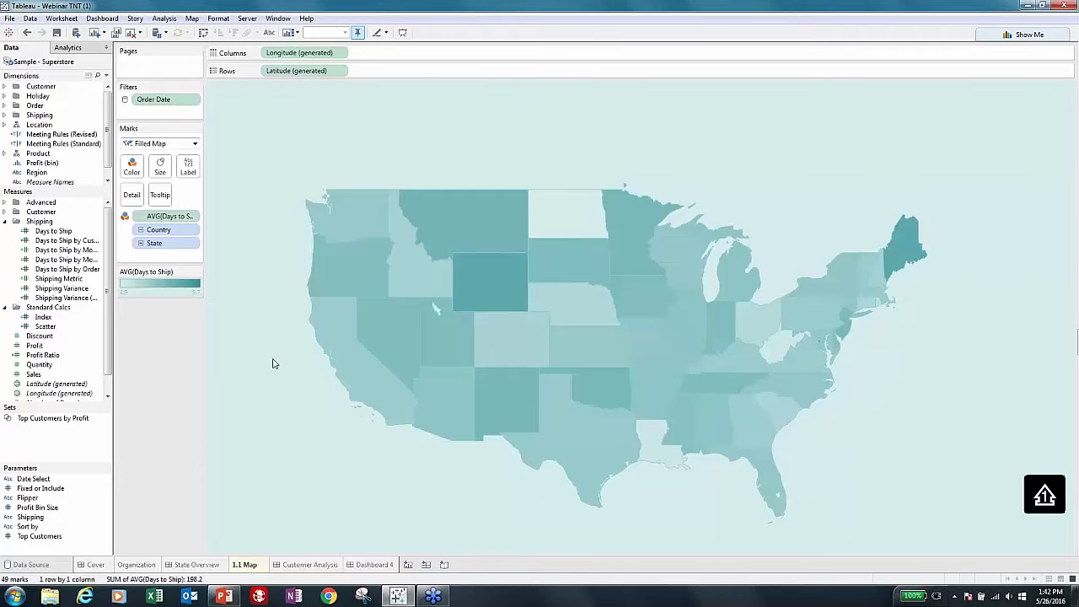
pyautogui.rightClick(272, 363)
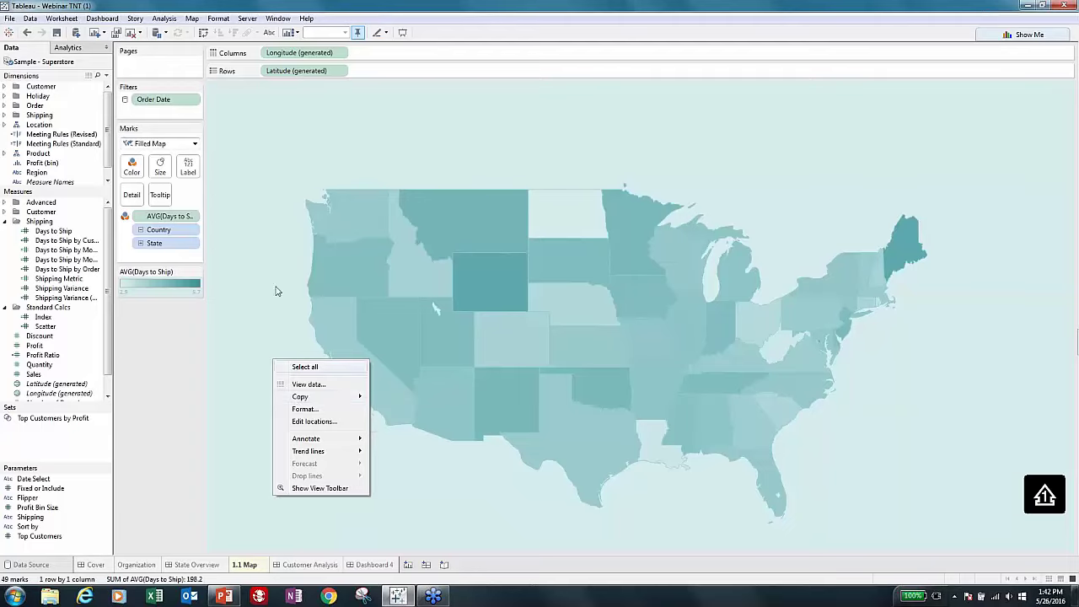
pyautogui.click(193, 19)
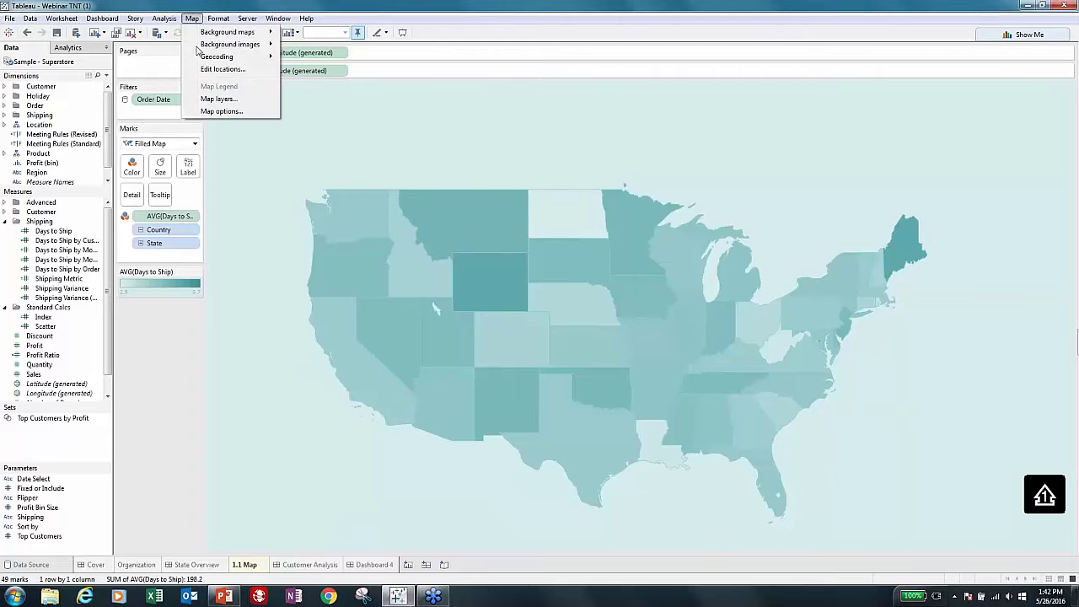
pyautogui.click(203, 99)
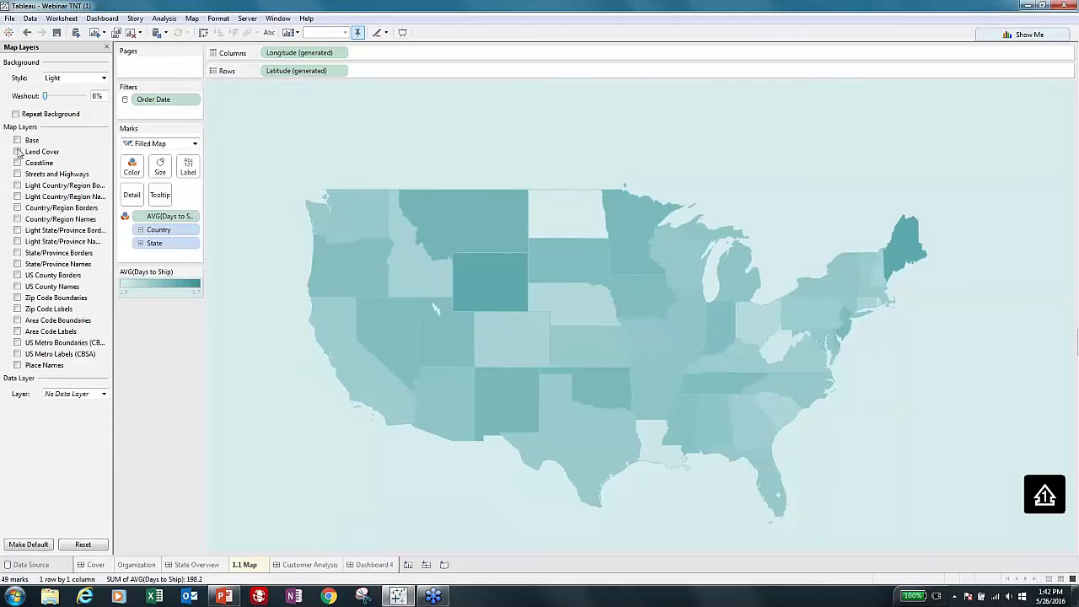
# Try the Base and Coastline layers on the map and switch them off again.
pyautogui.click(17, 140)
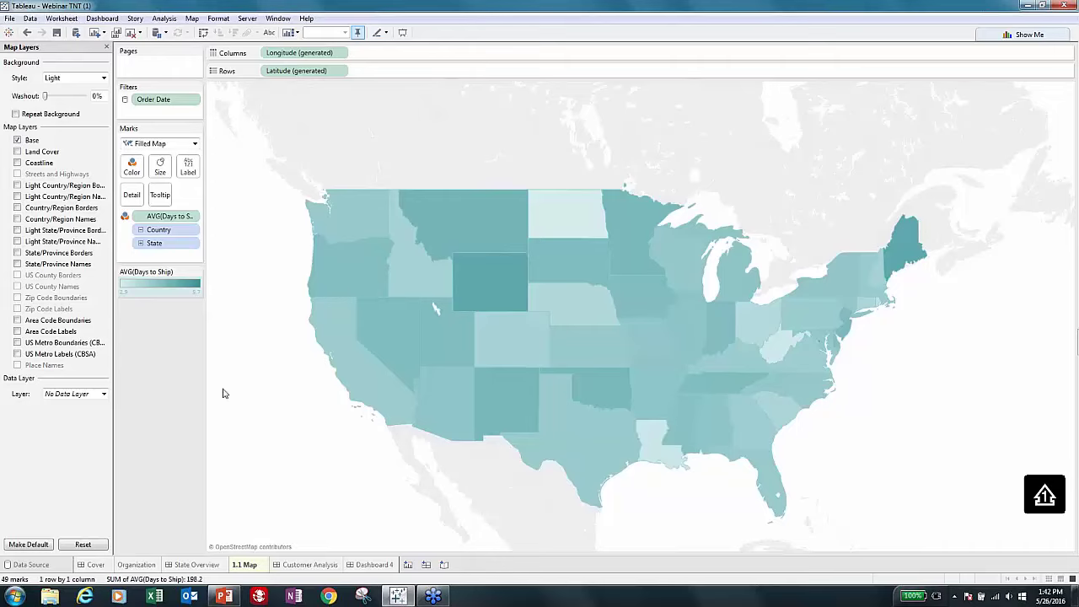
pyautogui.click(17, 162)
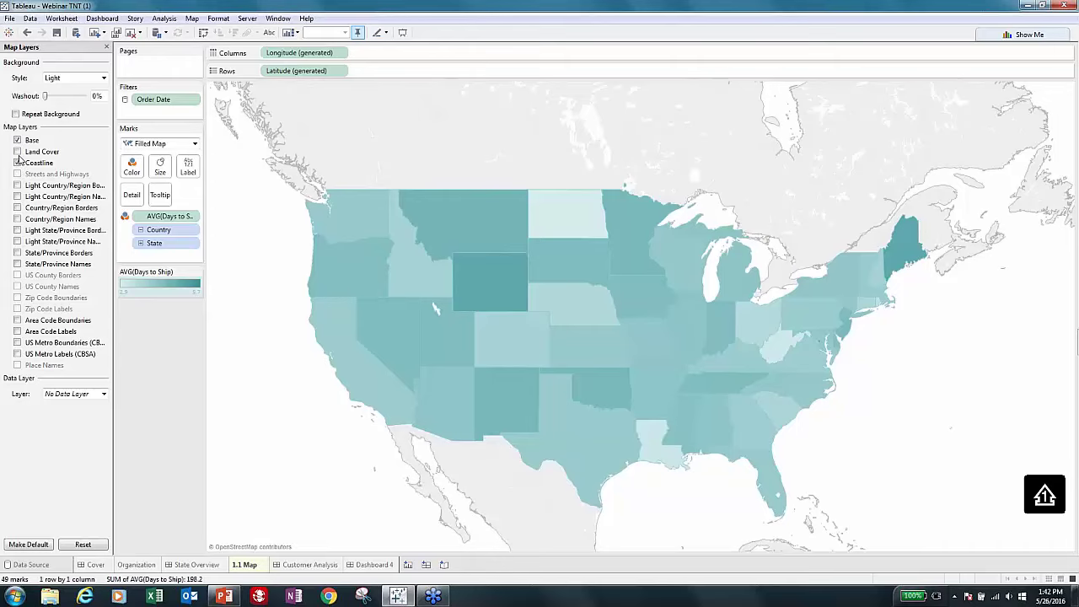
pyautogui.click(17, 163)
pyautogui.click(16, 151)
pyautogui.click(17, 139)
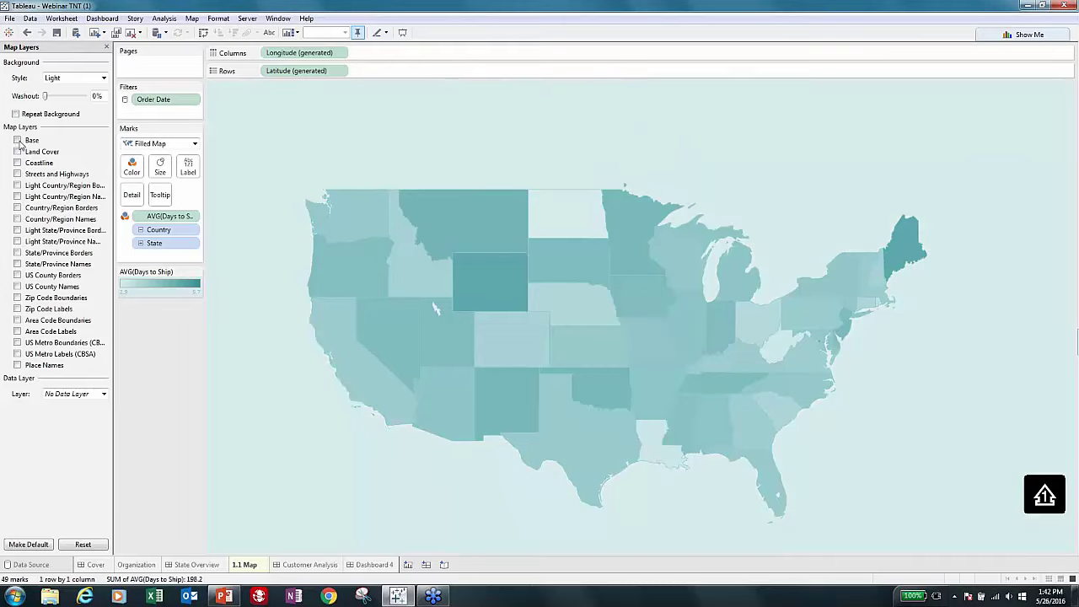
# Open the map's formatting and review the worksheet and pane shading settings.
pyautogui.rightClick(324, 464)
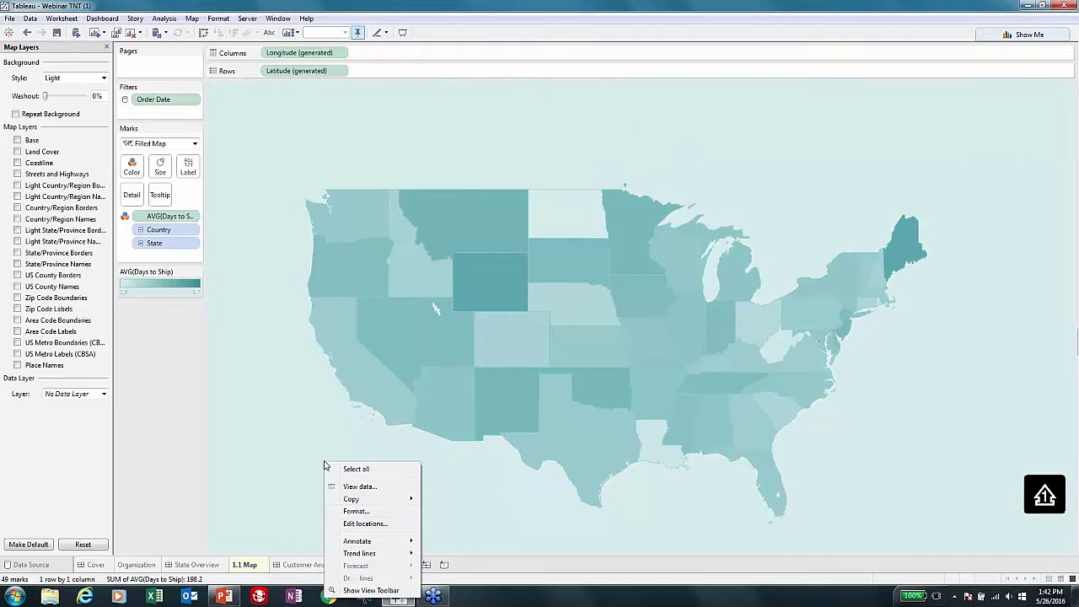
pyautogui.click(354, 511)
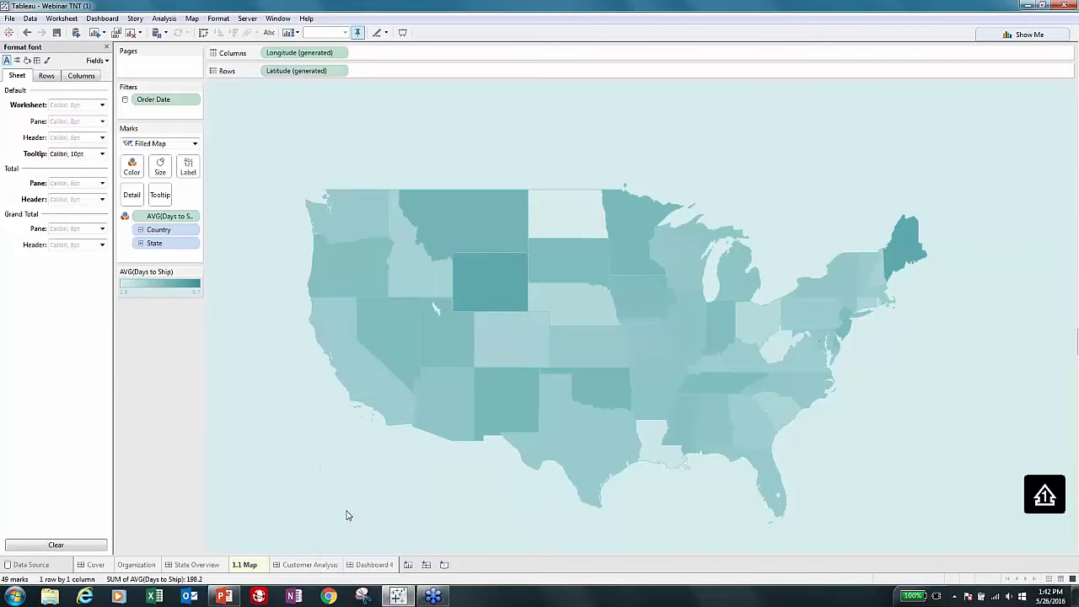
pyautogui.click(26, 60)
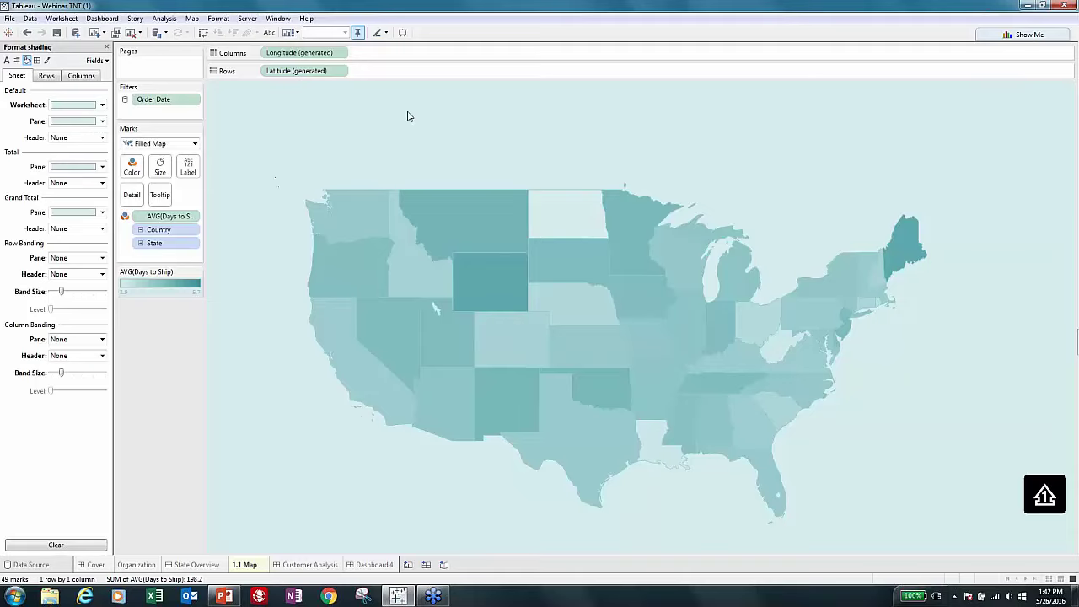
# Return to the State Overview dashboard and go to the Variation from Average chart's worksheet.
pyautogui.click(202, 564)
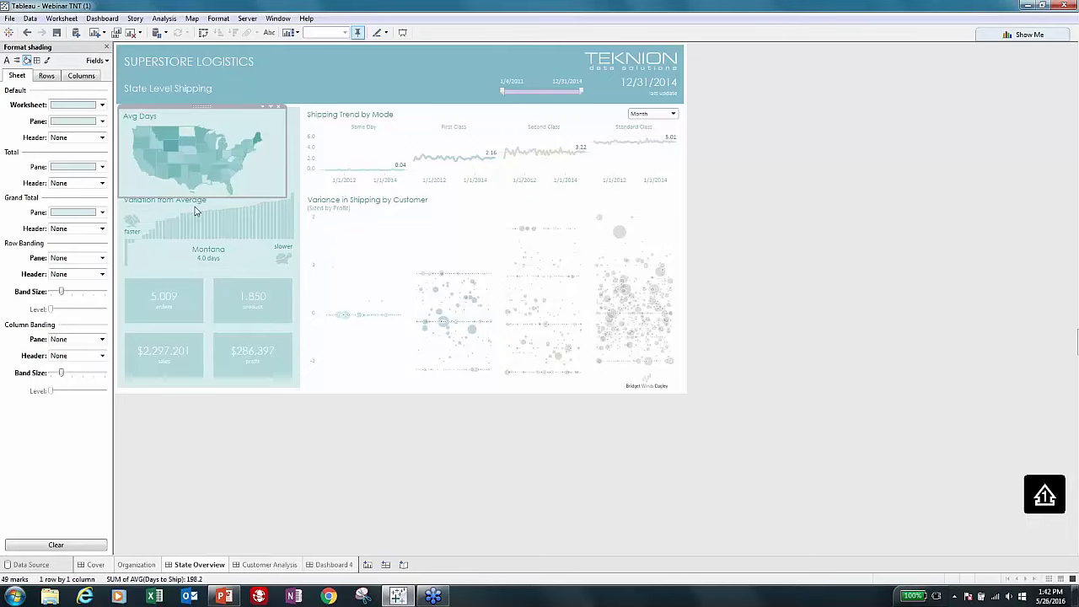
pyautogui.click(147, 217)
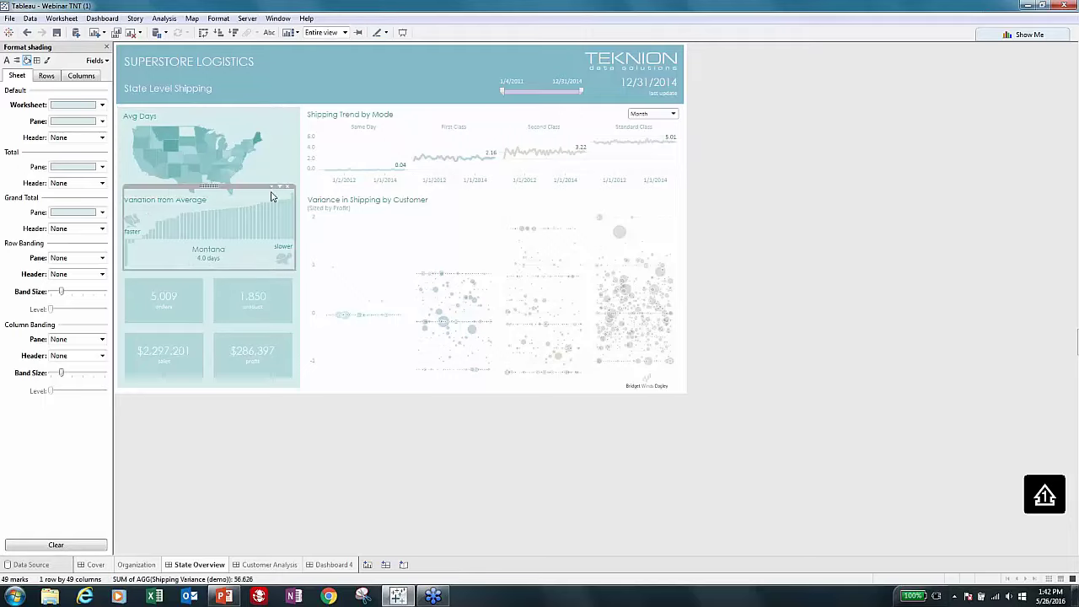
pyautogui.click(278, 187)
pyautogui.click(252, 199)
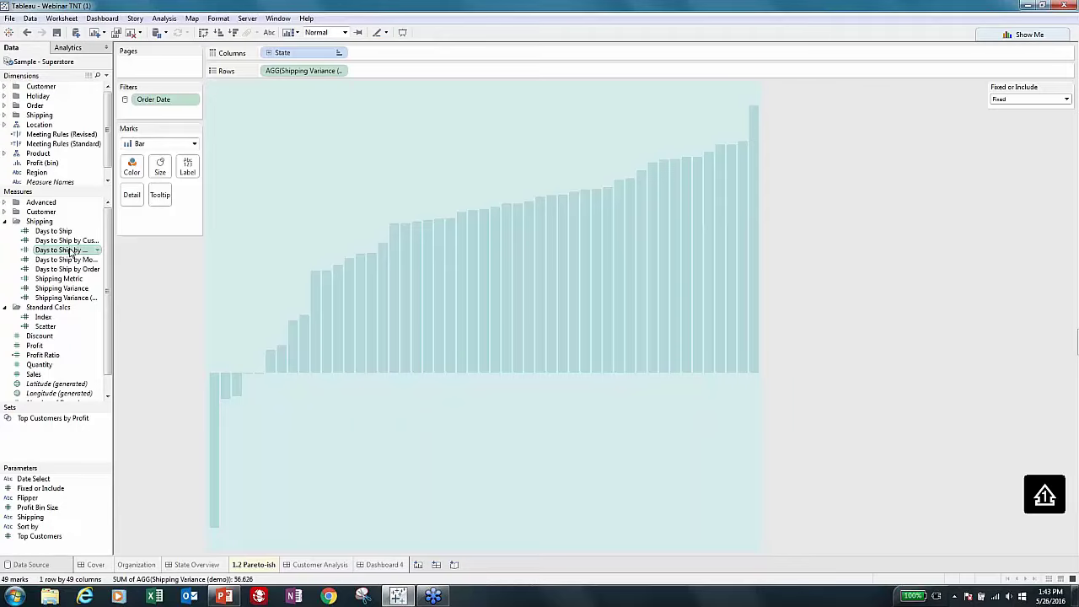
# Review the formula of the Days to Ship by Mode (Fixed) calculation and close it without changes.
pyautogui.rightClick(71, 250)
pyautogui.click(95, 315)
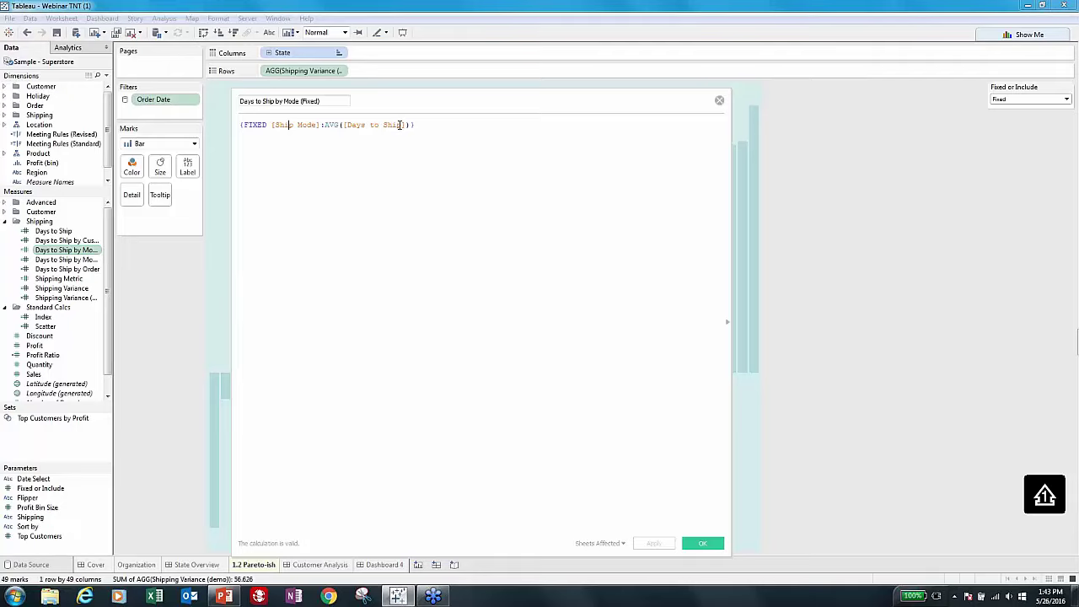
pyautogui.click(719, 101)
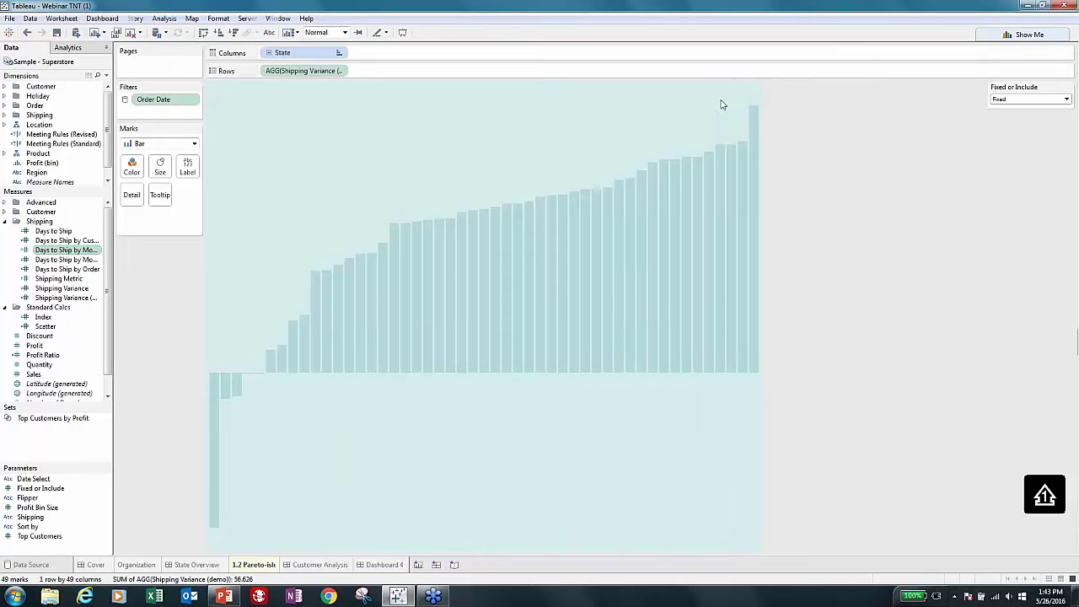
# Compare the state variance bars by switching the Fixed or Include parameter to Include and back to Fixed.
pyautogui.moveTo(481, 309)
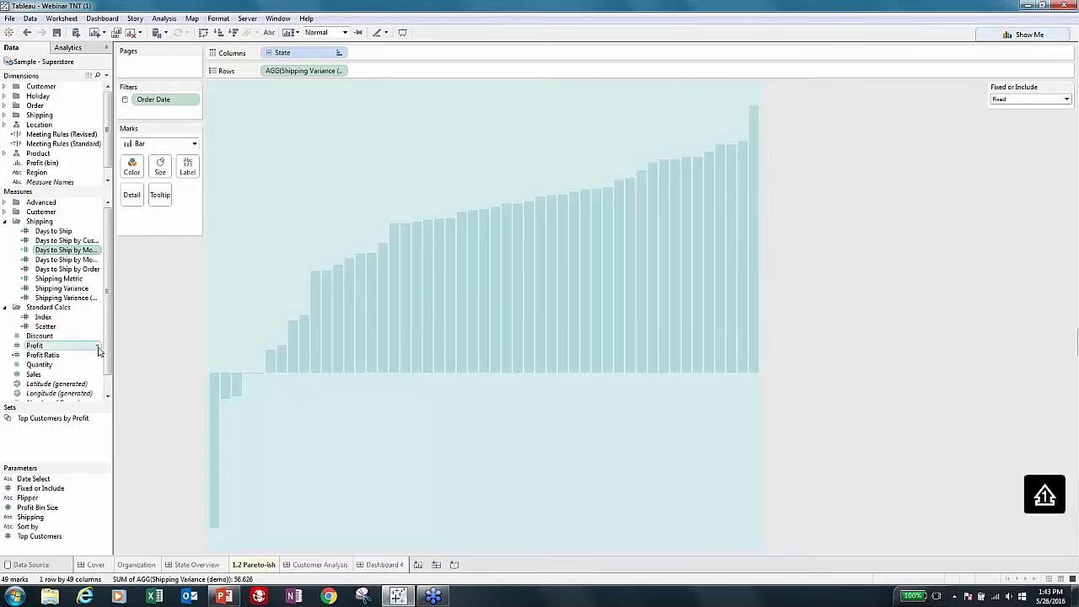
pyautogui.click(1010, 101)
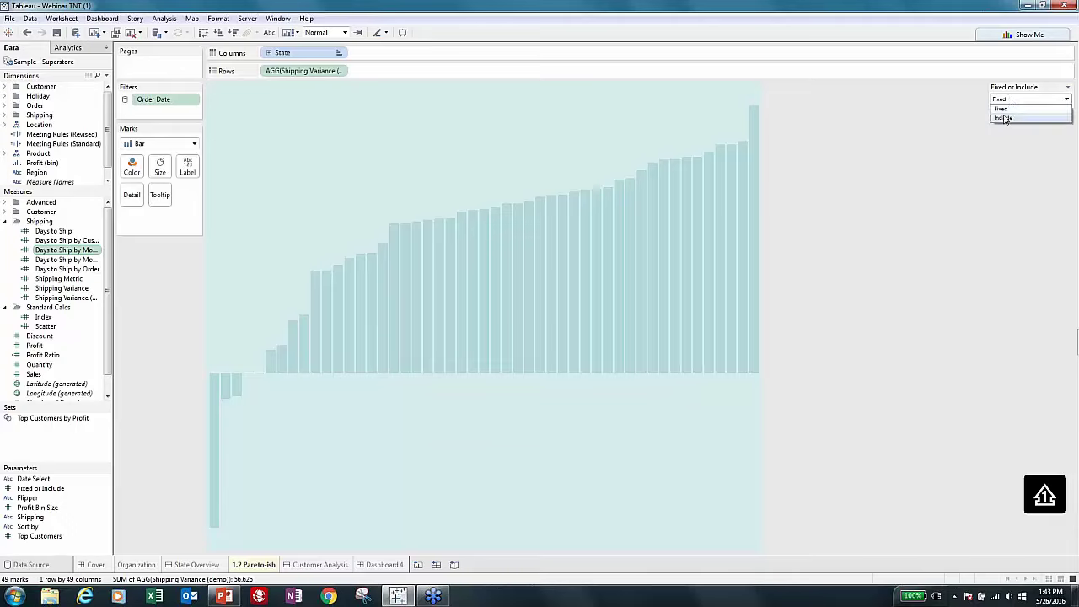
pyautogui.click(1003, 118)
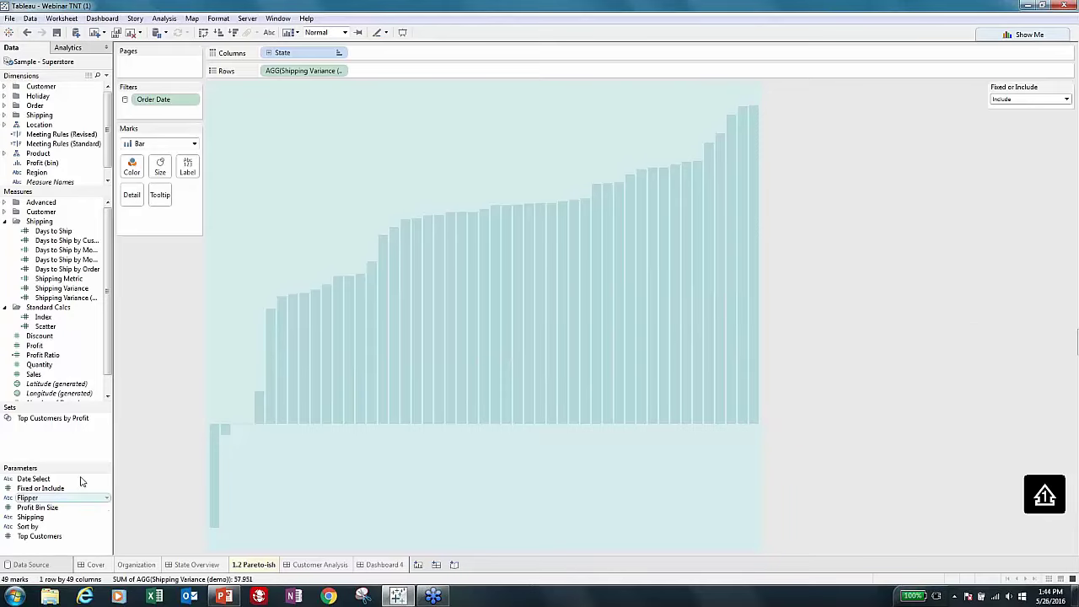
pyautogui.click(1018, 99)
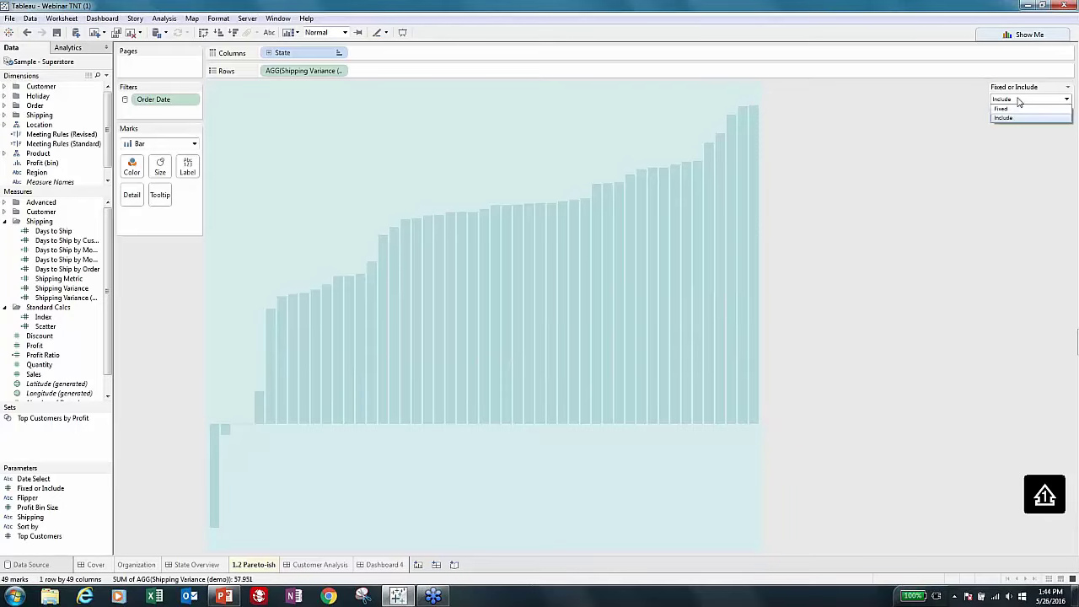
pyautogui.click(1001, 109)
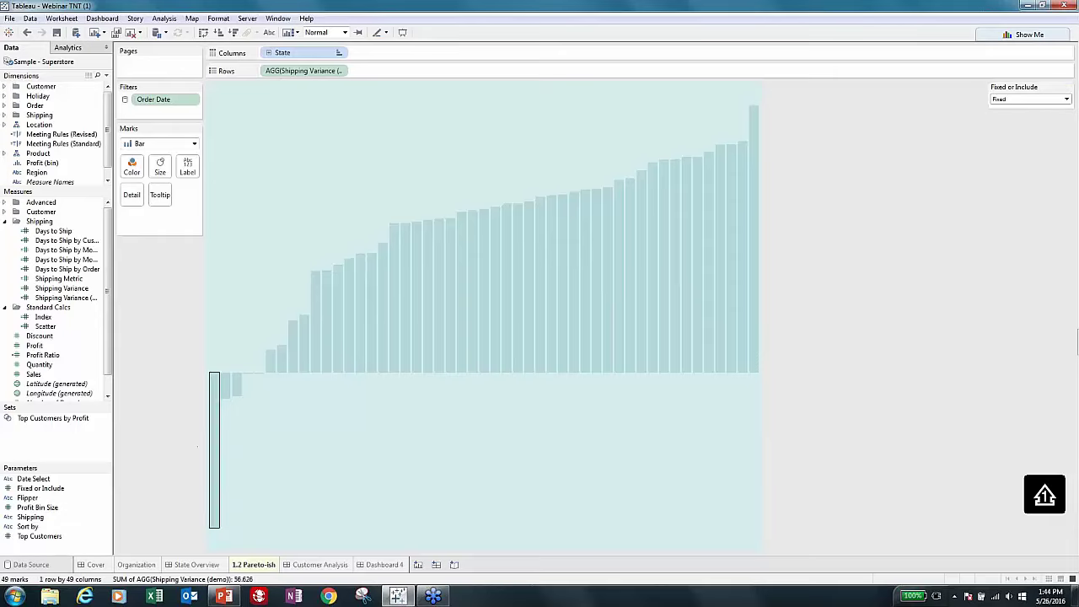
# Inspect the highest-variance bar's tooltip with the Fixed or Include parameter set to Include, and again with it set to Fixed.
pyautogui.click(997, 102)
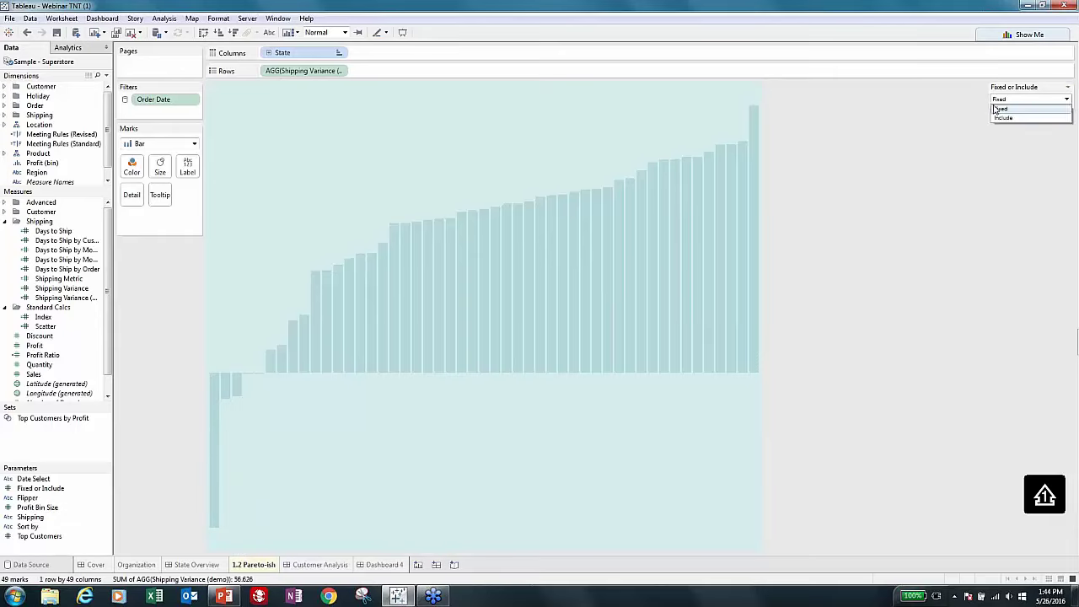
pyautogui.click(997, 118)
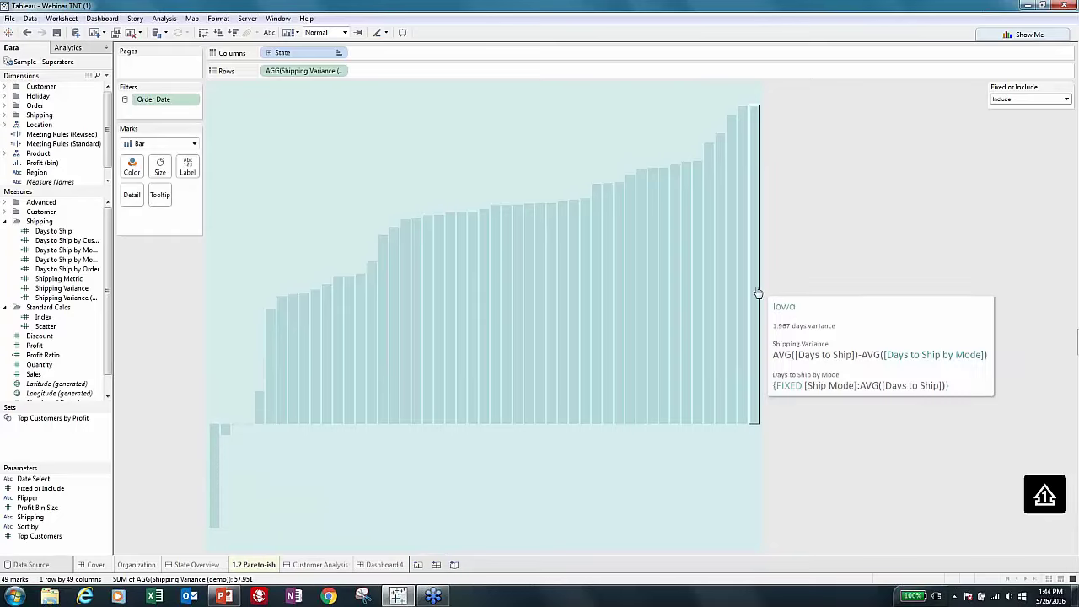
pyautogui.moveTo(758, 291)
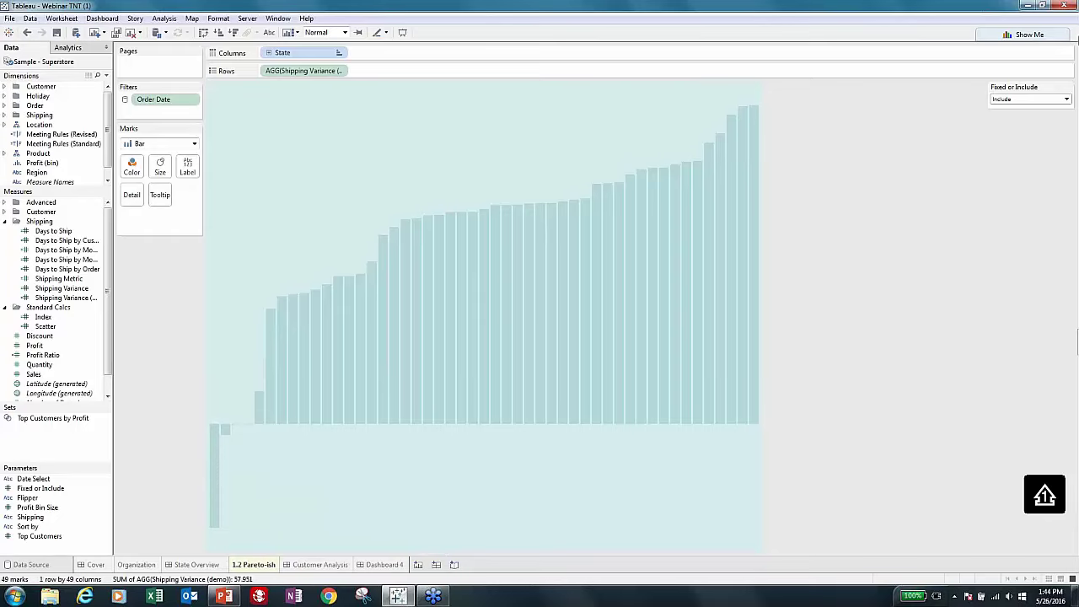
pyautogui.click(1023, 100)
pyautogui.click(1023, 110)
pyautogui.moveTo(753, 202)
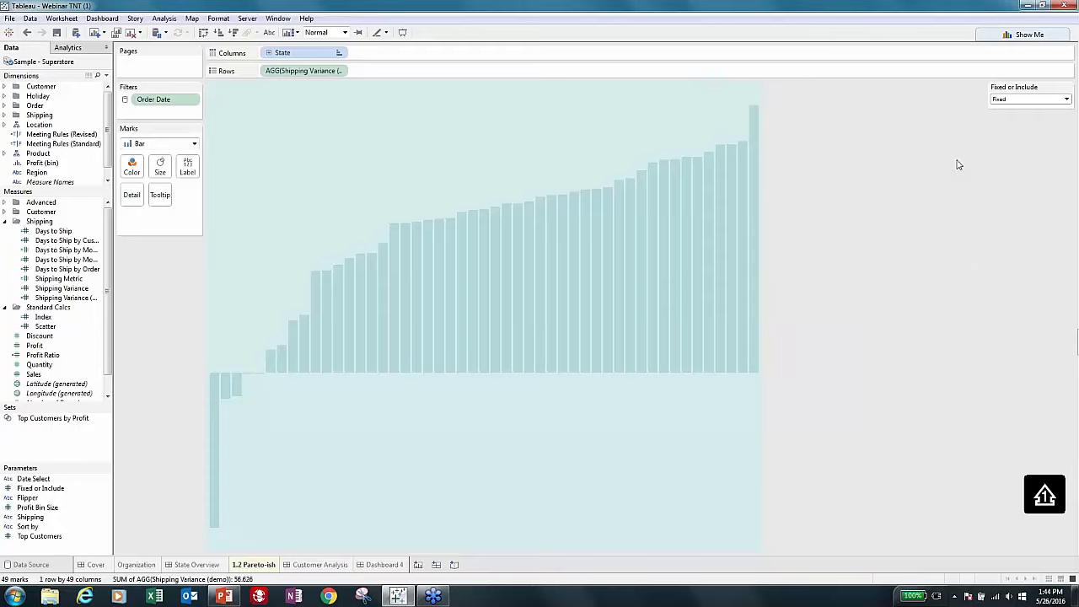
# Toggle the Fixed or Include parameter to Include once more to examine the bar order, and restore Fixed.
pyautogui.click(1023, 101)
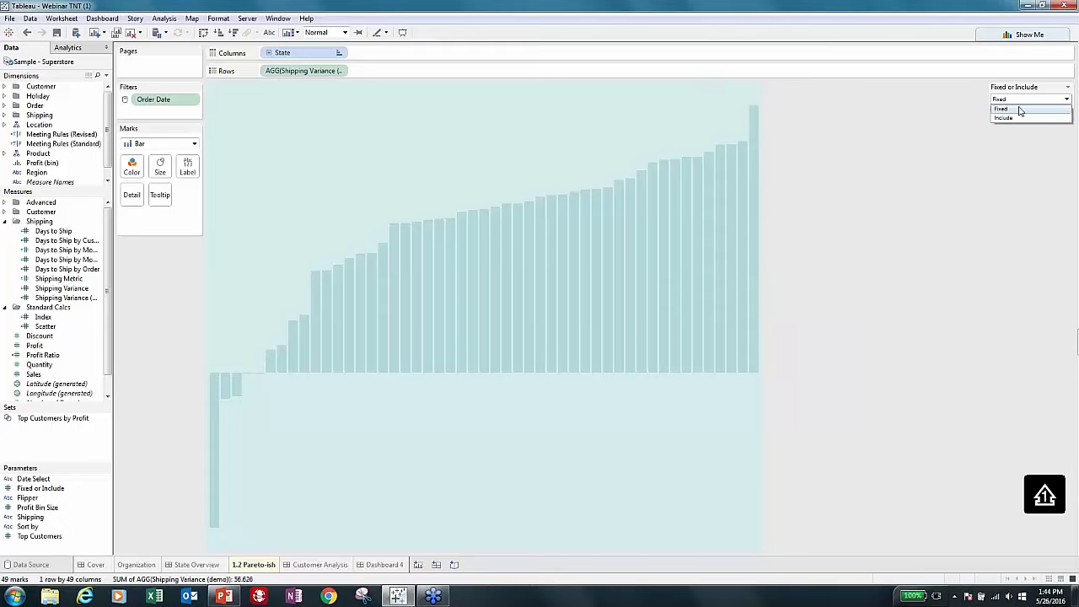
pyautogui.click(1018, 110)
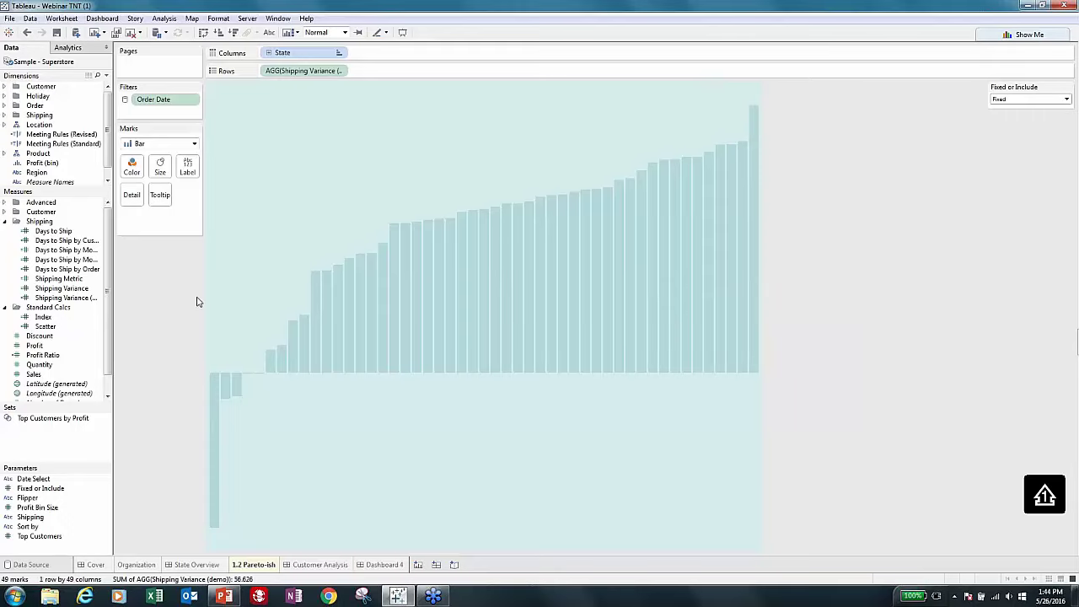
pyautogui.click(1011, 100)
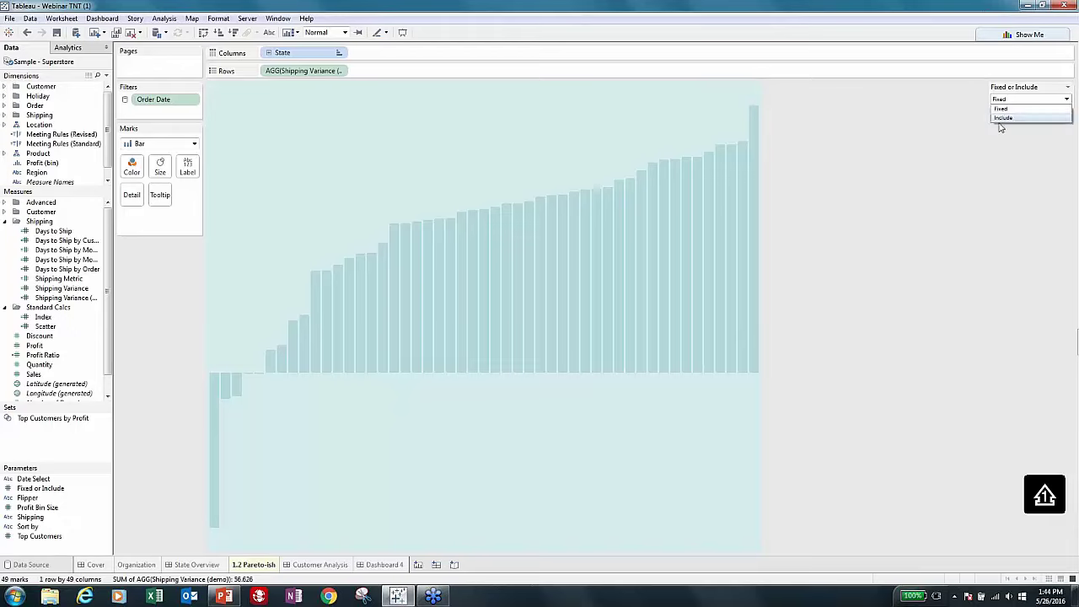
pyautogui.click(1002, 118)
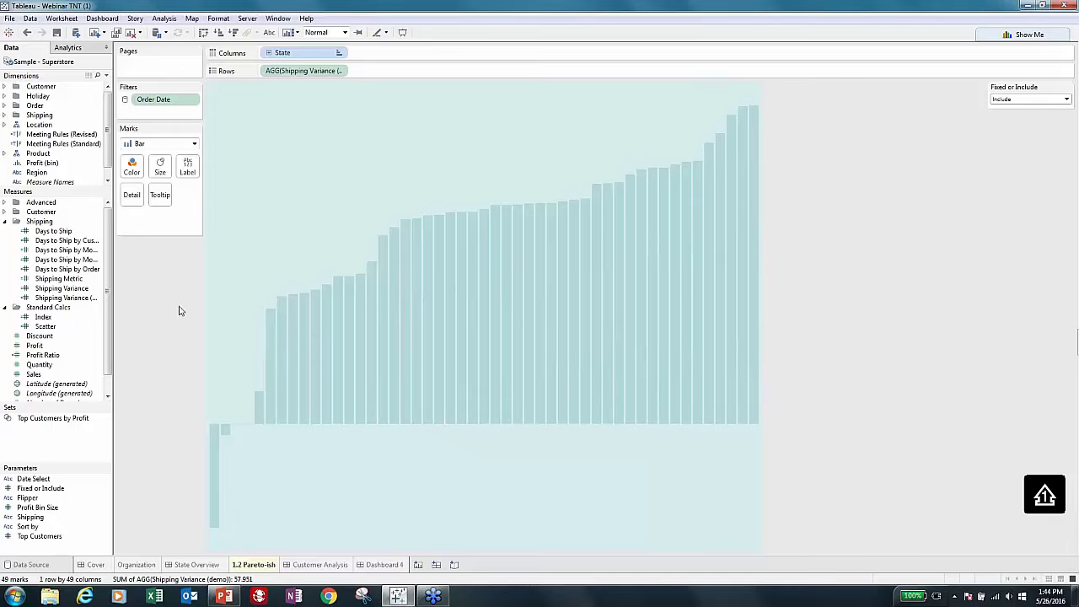
pyautogui.click(1002, 105)
pyautogui.click(1003, 109)
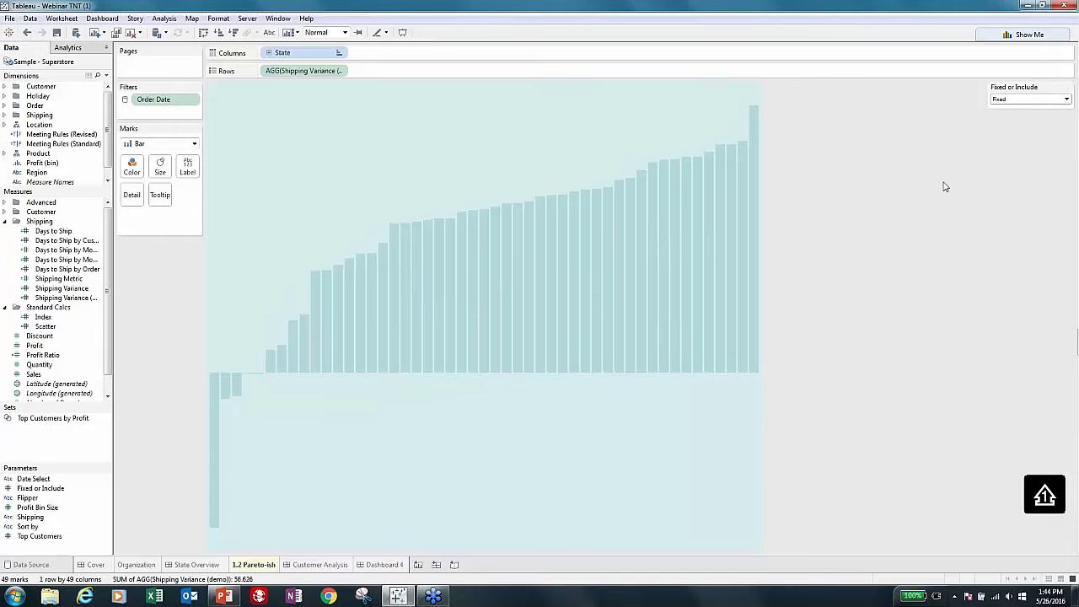
# Return to the State Overview dashboard, deselect its variance sheet, and switch to the Customer Analysis dashboard.
pyautogui.click(187, 565)
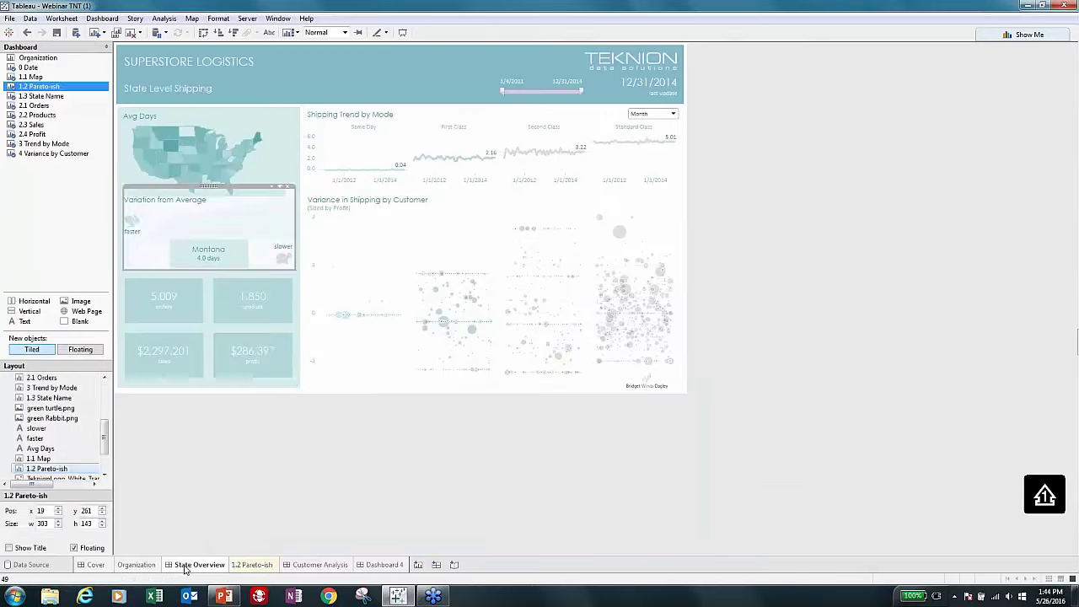
pyautogui.click(202, 443)
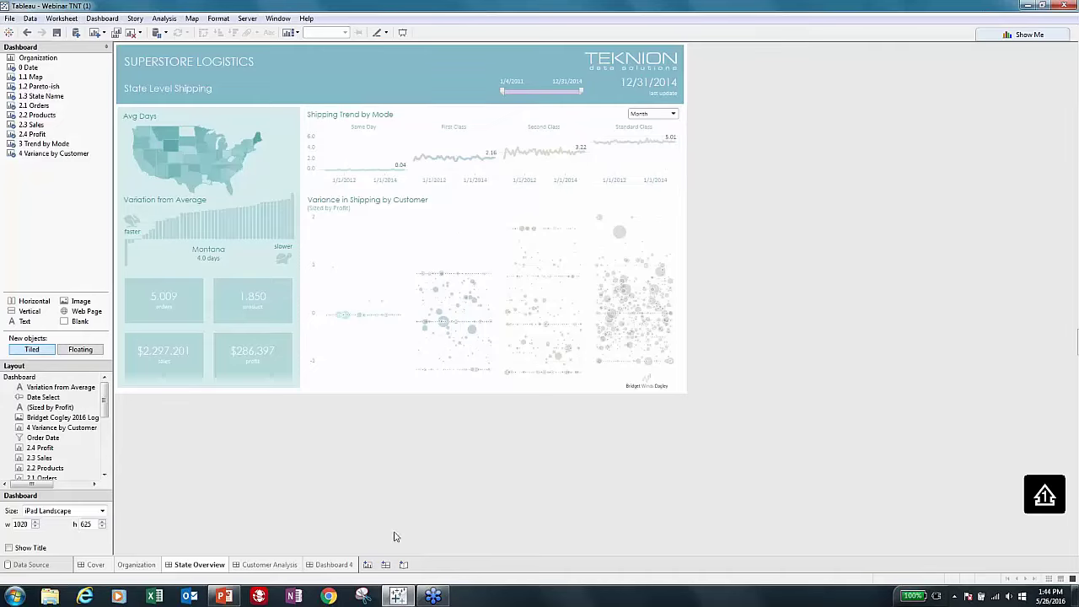
pyautogui.click(267, 565)
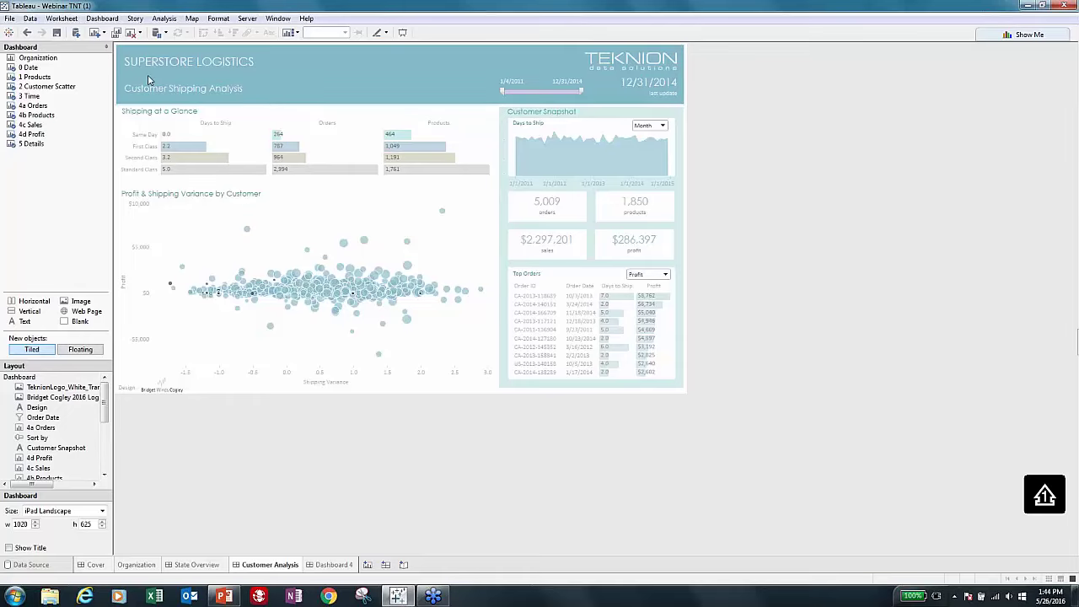
# Filter the Customer Analysis dashboard by Second Class, First Class, Same Day and Standard Class in turn, and clear the ship mode selection.
pyautogui.click(145, 158)
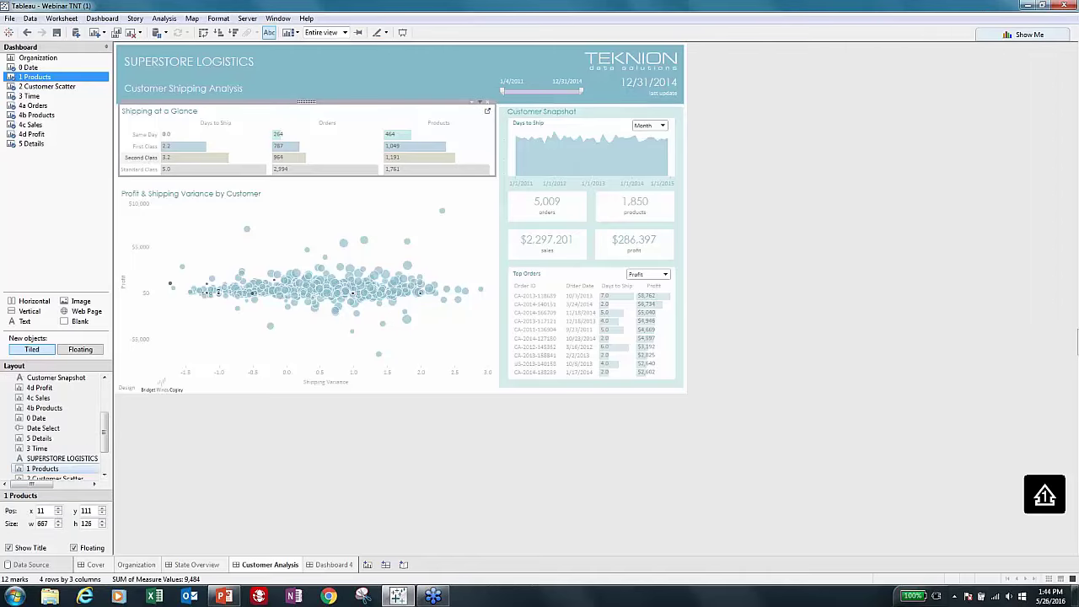
pyautogui.click(141, 158)
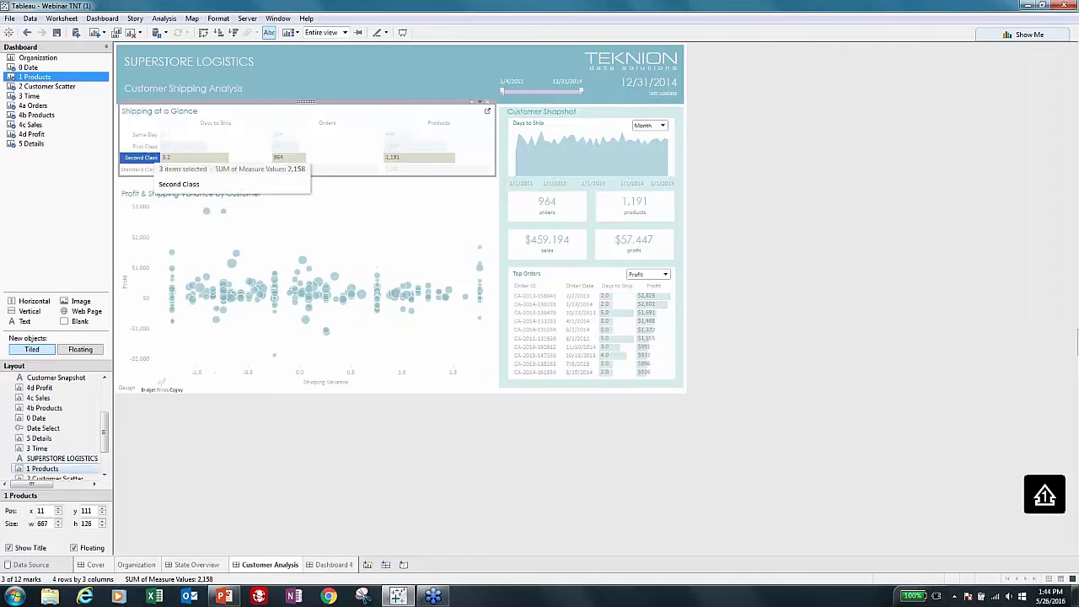
pyautogui.click(148, 148)
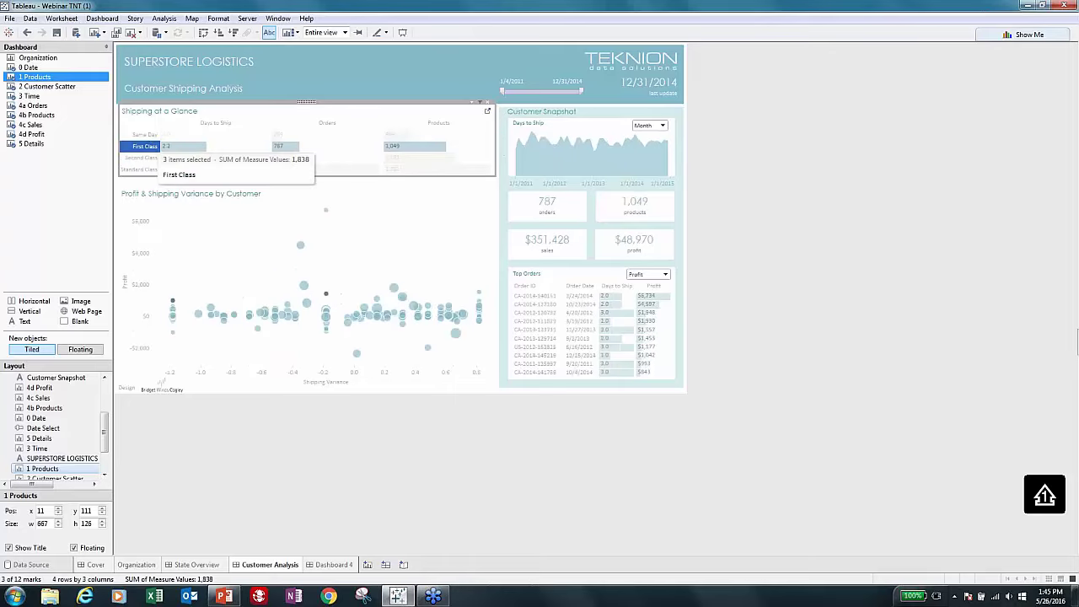
pyautogui.click(148, 136)
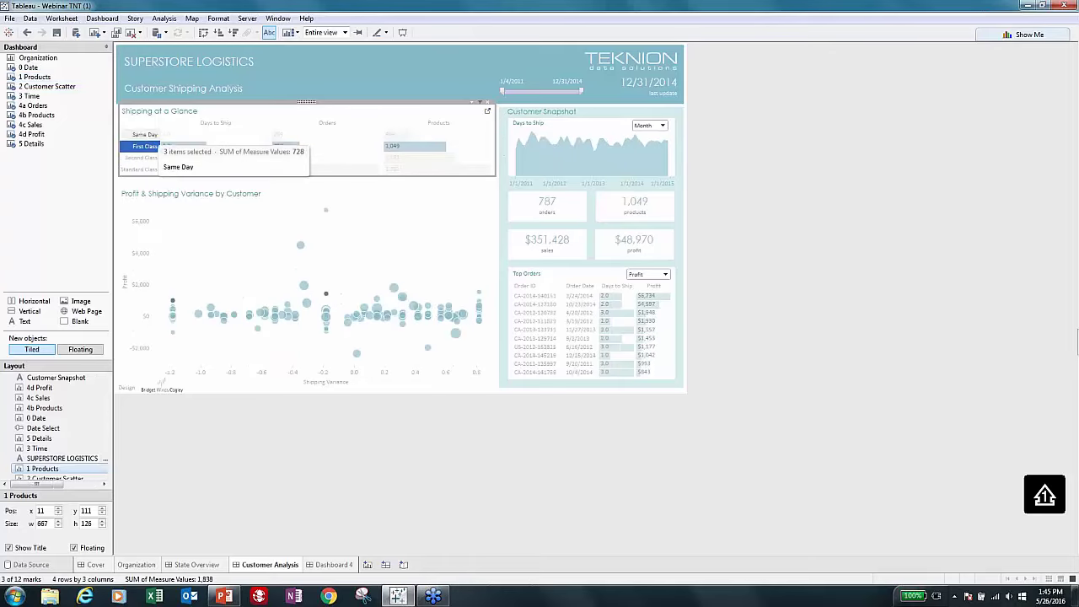
pyautogui.click(141, 170)
pyautogui.click(140, 170)
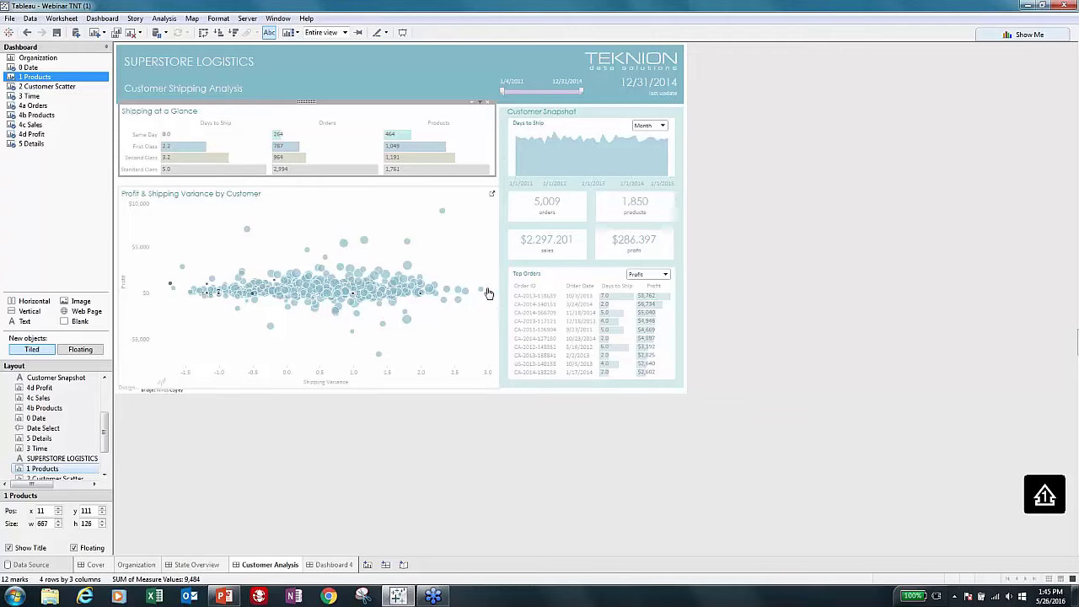
# Inspect outlying customers' tooltips in the Profit & Shipping Variance scatter plot and go to its 2 Customer Scatter worksheet.
pyautogui.moveTo(482, 292)
pyautogui.moveTo(170, 287)
pyautogui.click(251, 293)
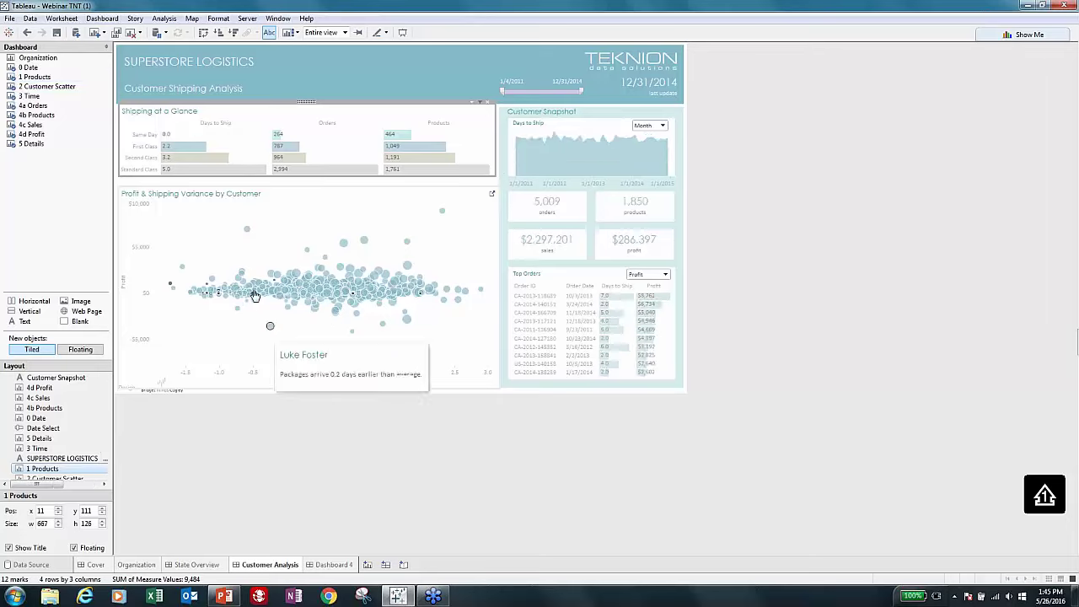
pyautogui.click(438, 212)
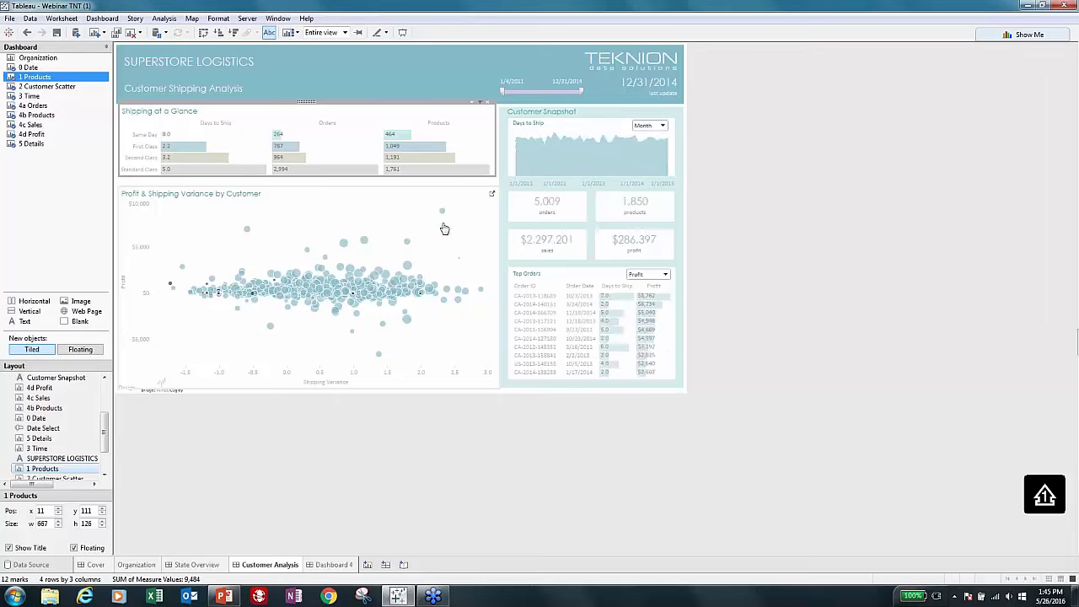
pyautogui.click(492, 196)
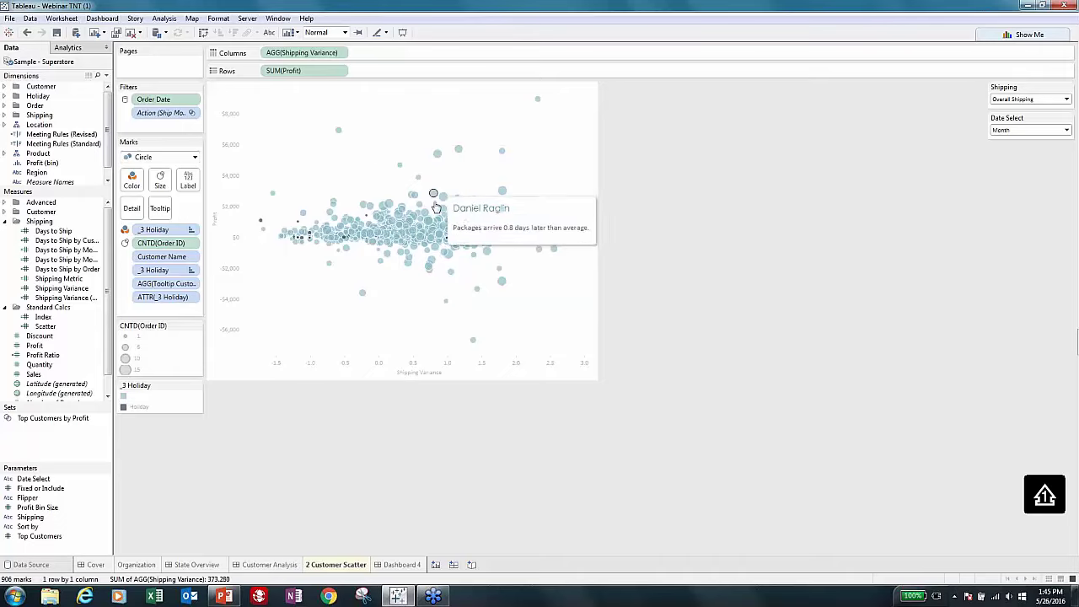
# Expand the Holiday folder and review the definition of the _0 Order Date (Month / Year) custom date without changing it.
pyautogui.click(5, 96)
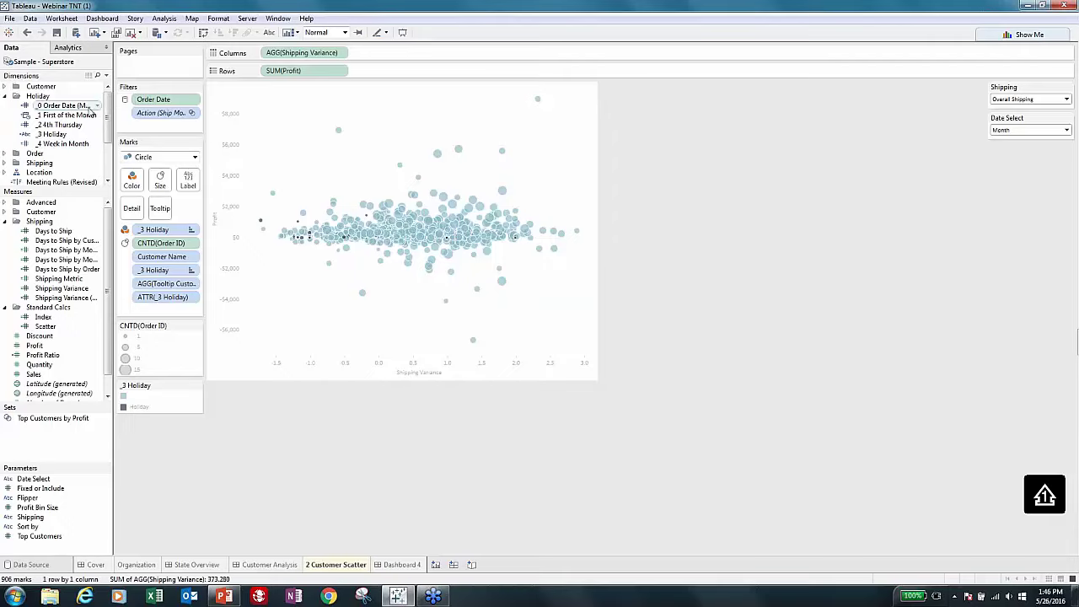
pyautogui.moveTo(66, 108); pyautogui.dragTo(132, 124)
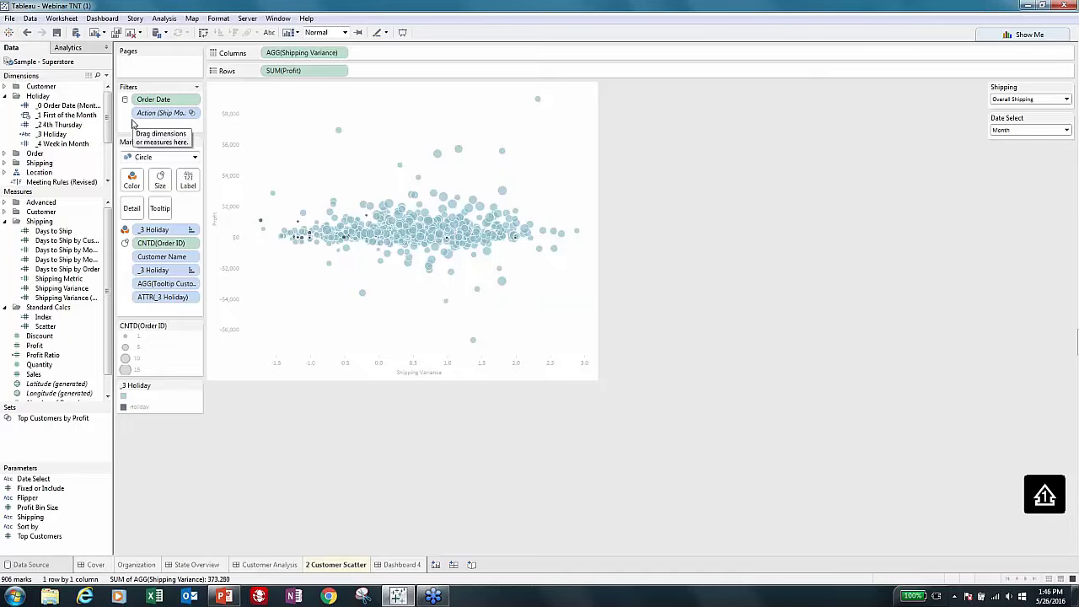
pyautogui.rightClick(66, 104)
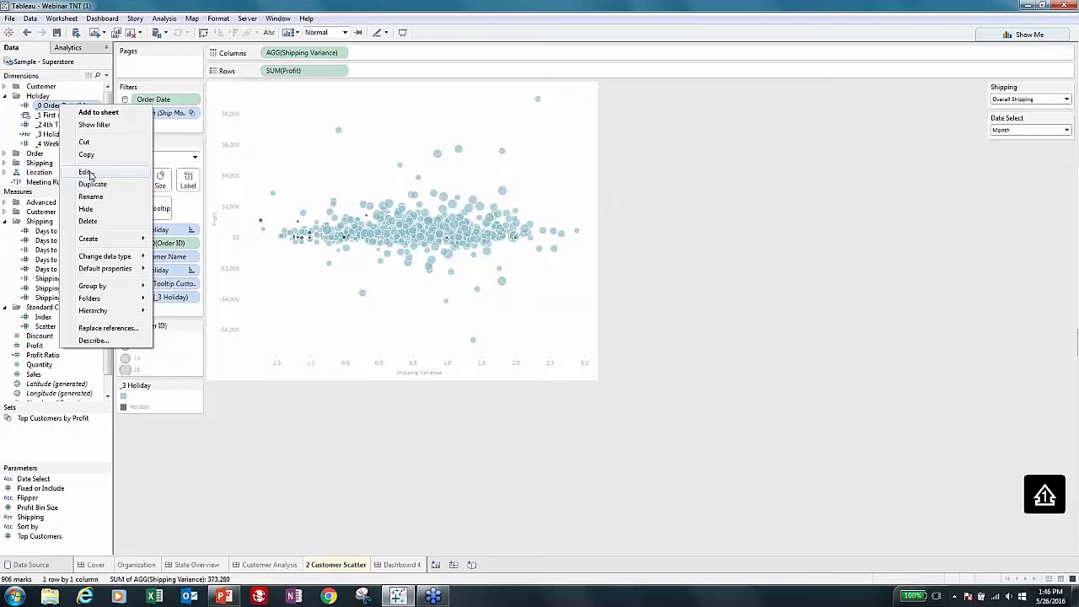
pyautogui.click(86, 171)
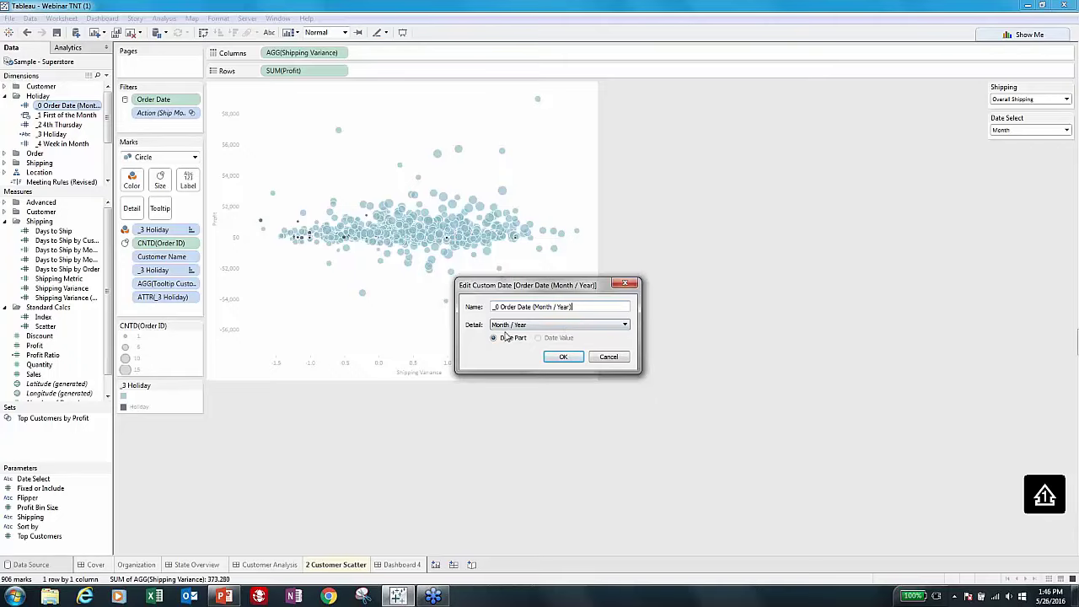
pyautogui.click(558, 360)
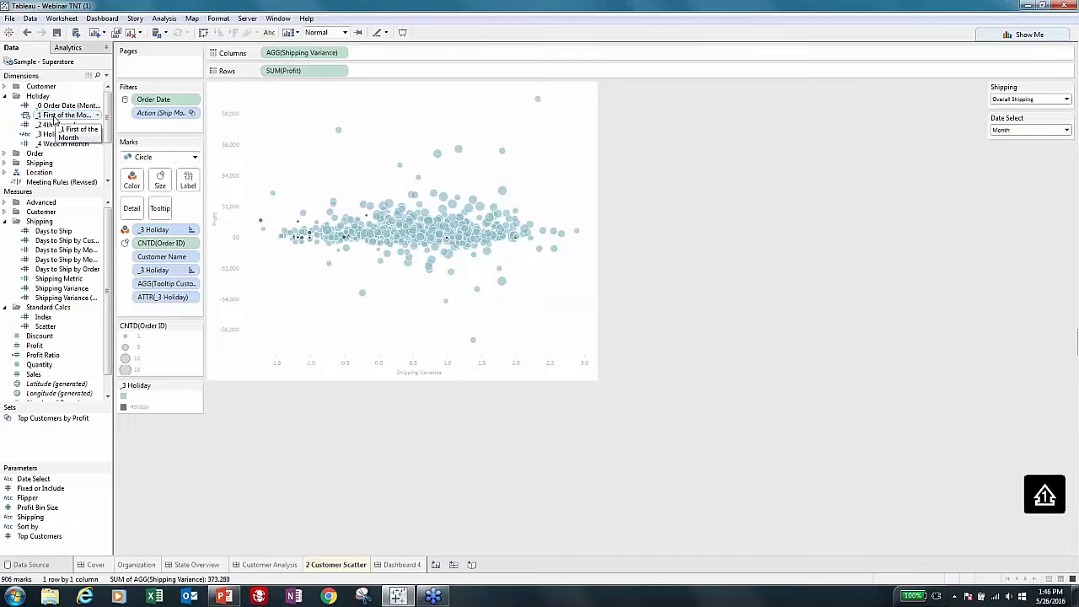
# Review the formula of the _1 First of the Month calculation and close it without changes.
pyautogui.rightClick(54, 121)
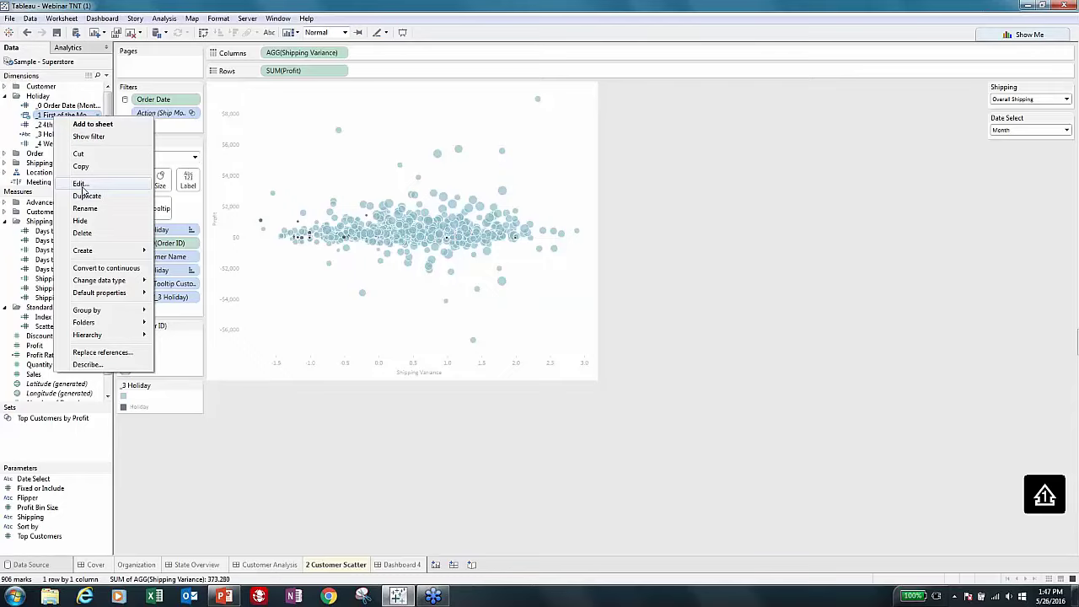
pyautogui.click(84, 183)
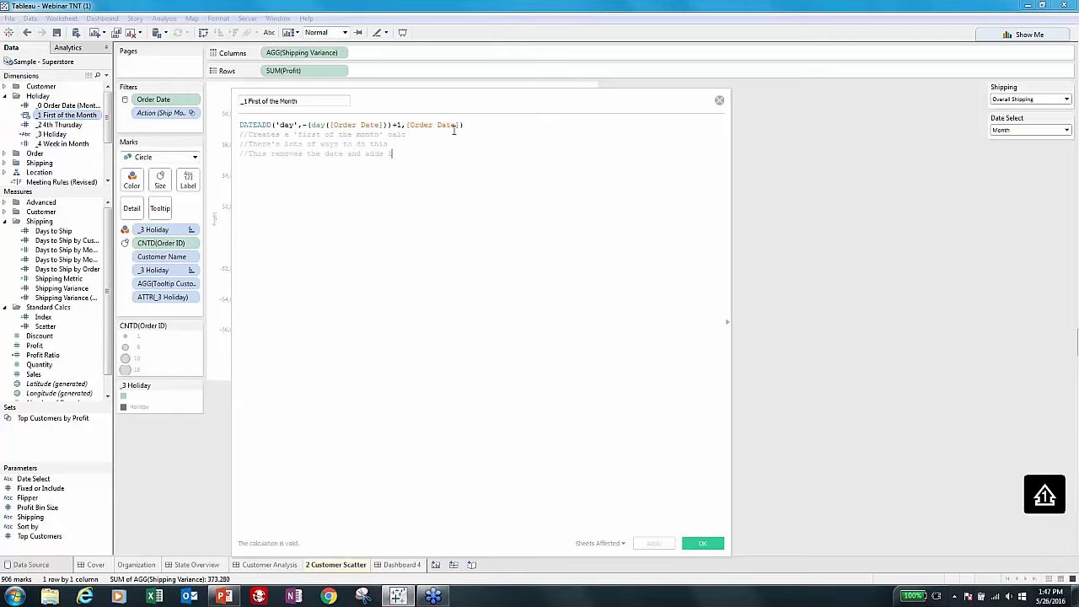
pyautogui.click(719, 100)
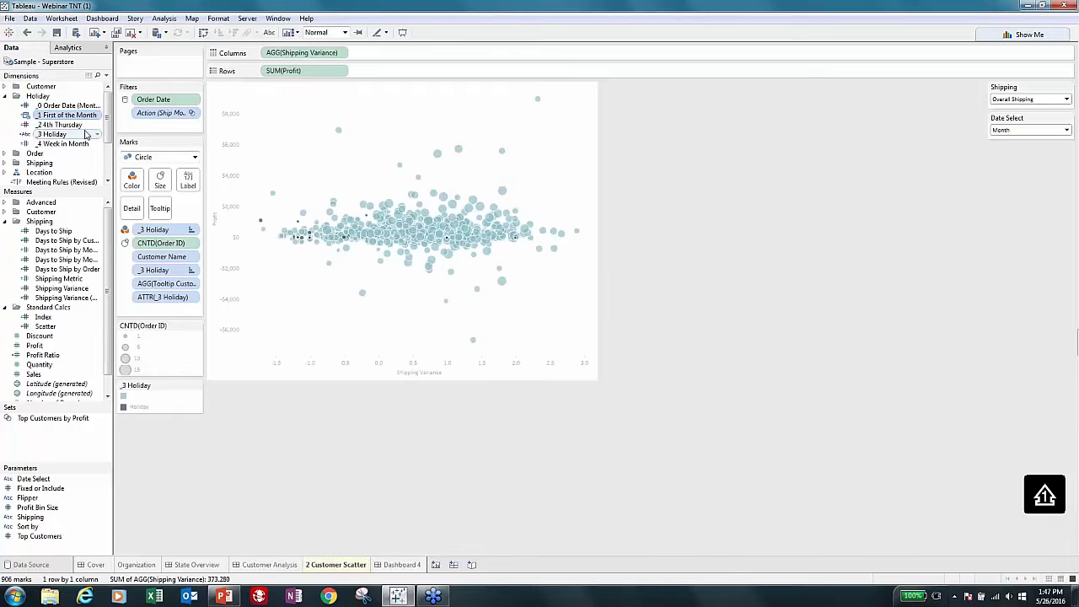
# Describe the _1 First of the Month field, load its domain members to check the dates, and close the description.
pyautogui.rightClick(79, 120)
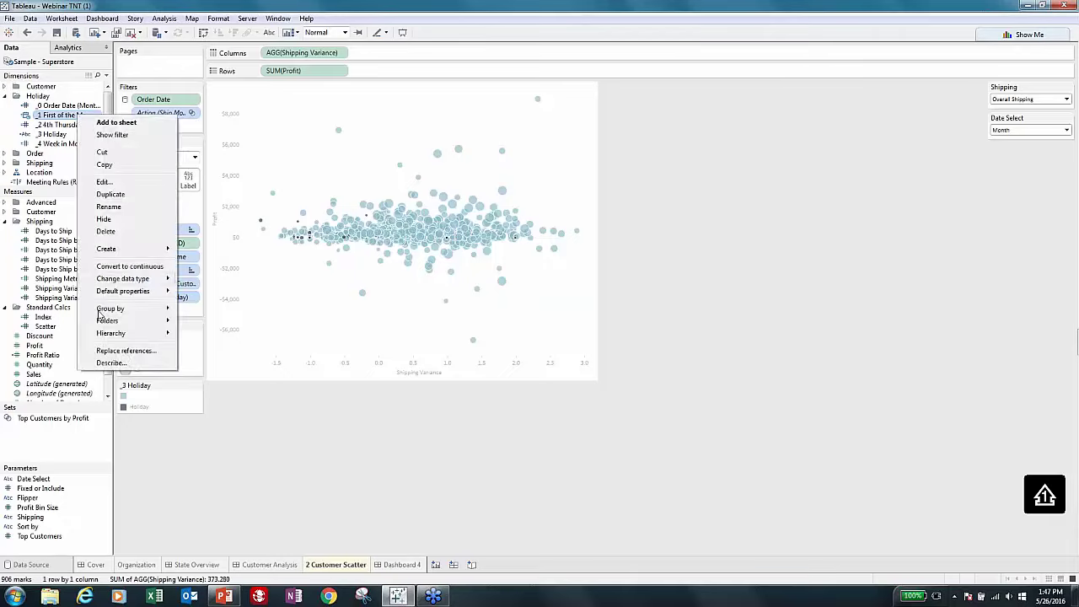
pyautogui.click(100, 360)
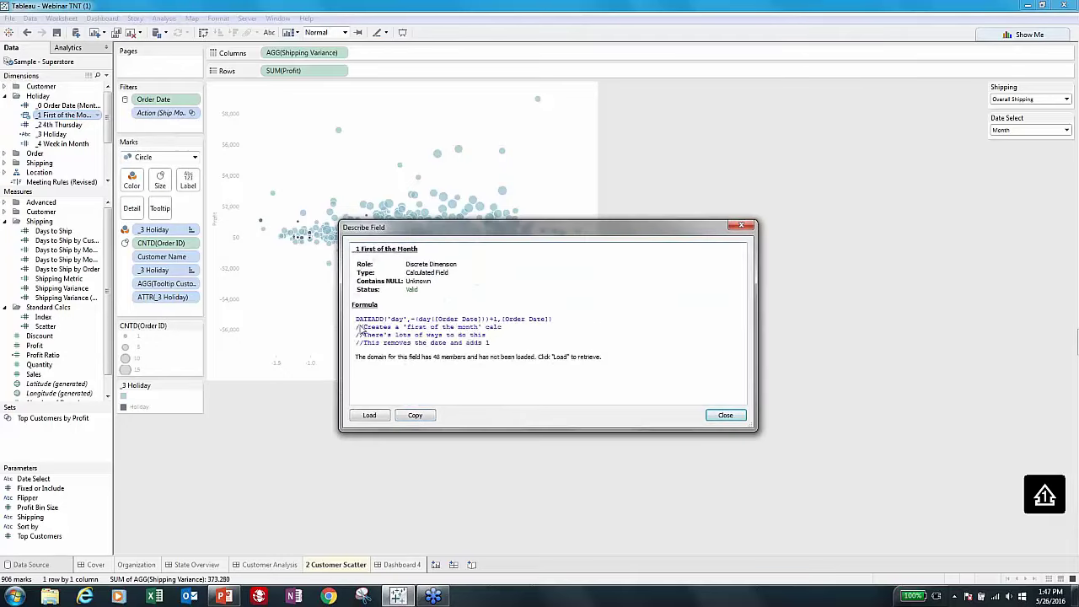
pyautogui.click(369, 415)
pyautogui.scroll(-5, 479, 357)
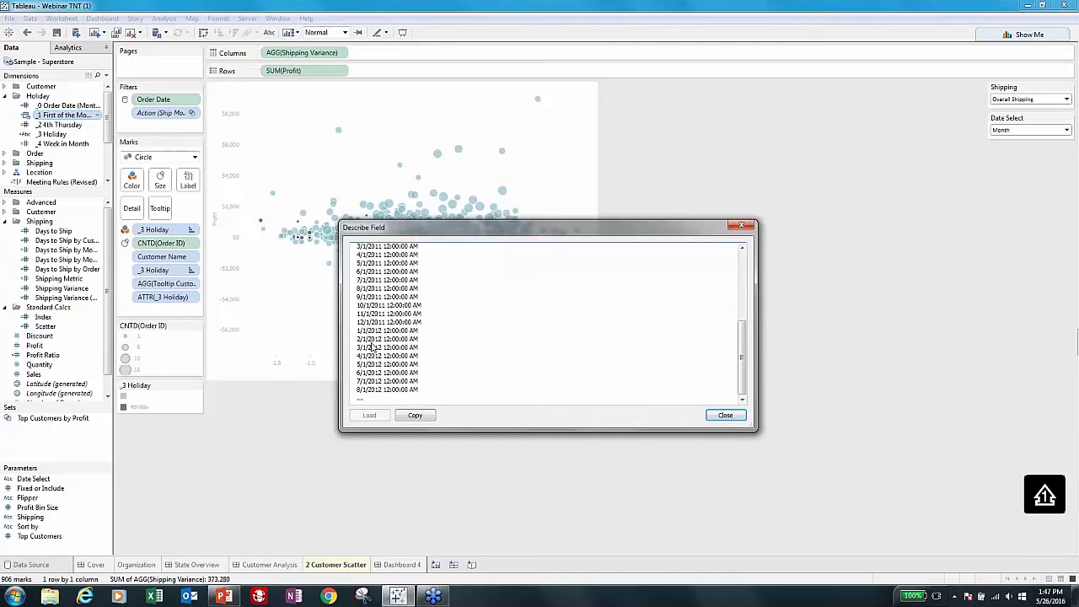
pyautogui.click(741, 225)
# Review the formula and comments of the _2 4th Thursday calculation and close it without changes.
pyautogui.click(67, 126)
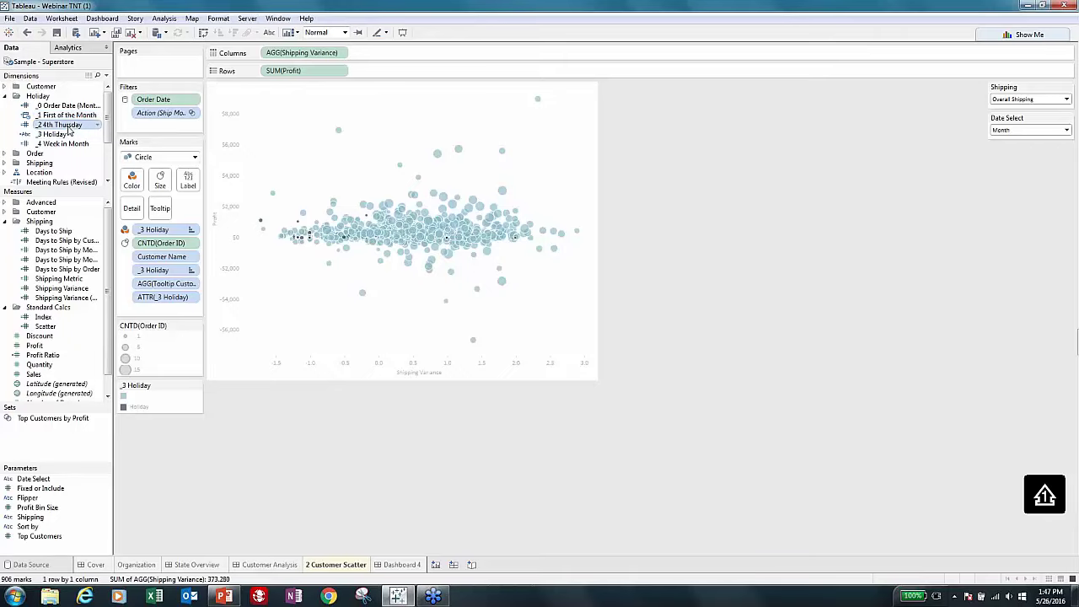
pyautogui.rightClick(83, 128)
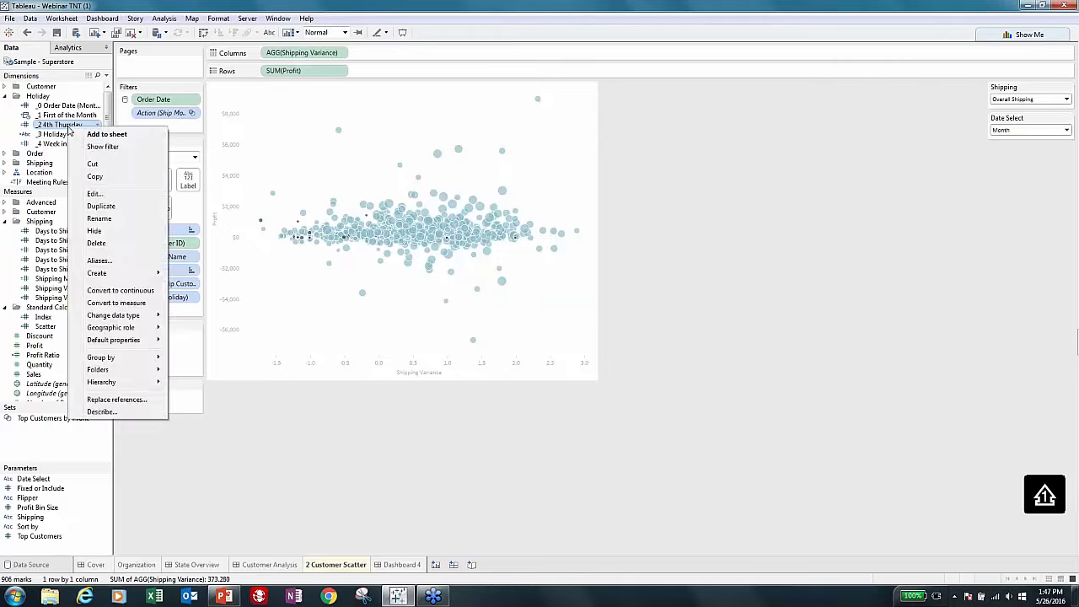
pyautogui.click(94, 194)
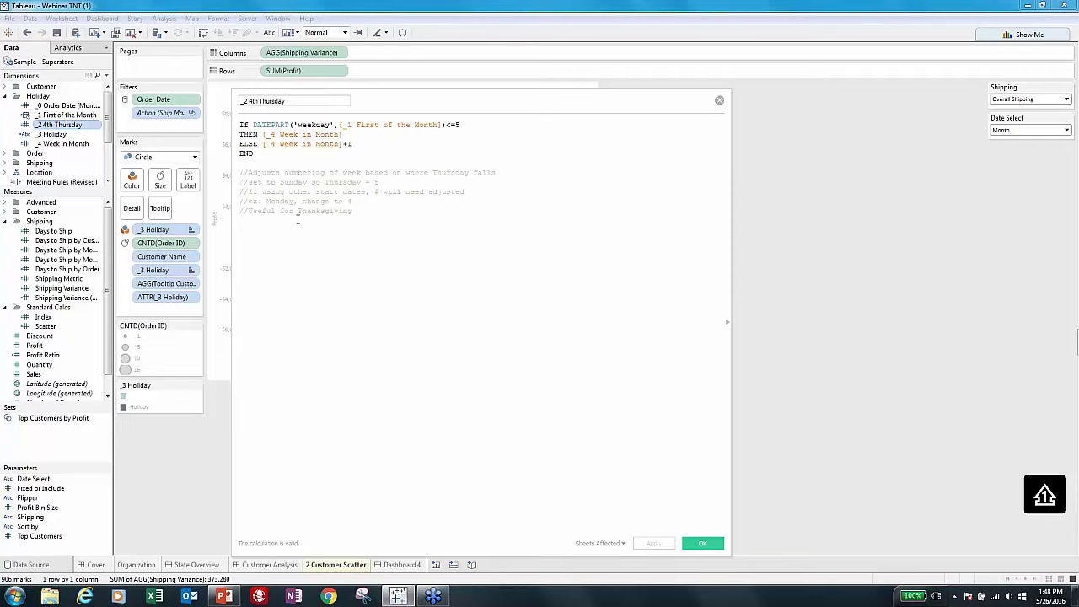
pyautogui.click(719, 100)
# Open the _3 Holiday calculation and read through the conditions for each holiday in its formula.
pyautogui.click(52, 136)
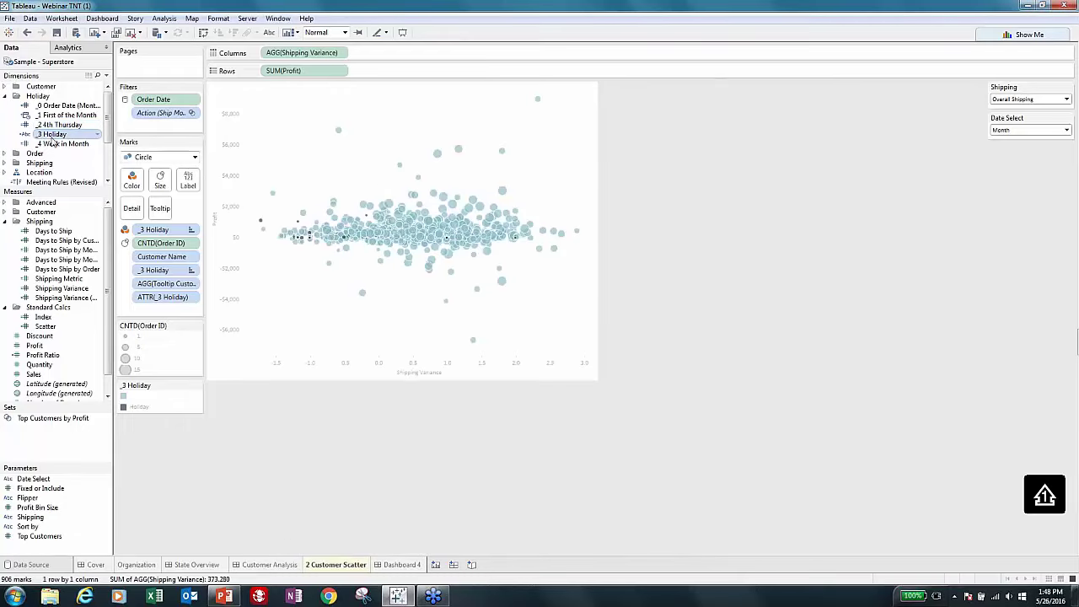
pyautogui.rightClick(52, 139)
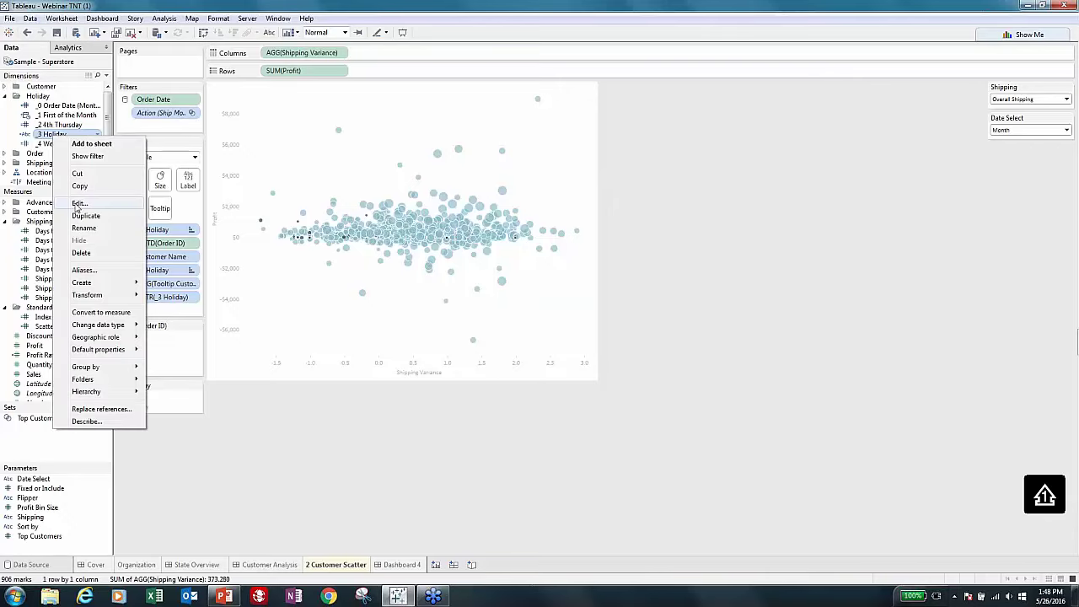
pyautogui.click(78, 204)
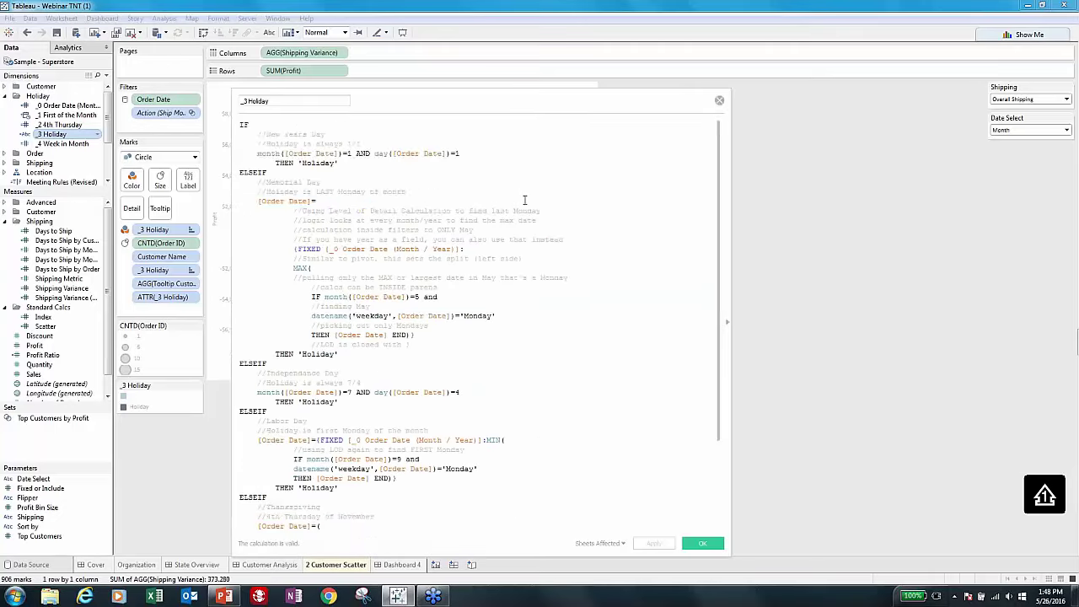
pyautogui.scroll(-4, 519, 217)
pyautogui.scroll(4, 520, 220)
pyautogui.scroll(-3, 405, 188)
pyautogui.scroll(3, 411, 191)
pyautogui.scroll(-4, 410, 190)
pyautogui.scroll(2, 337, 158)
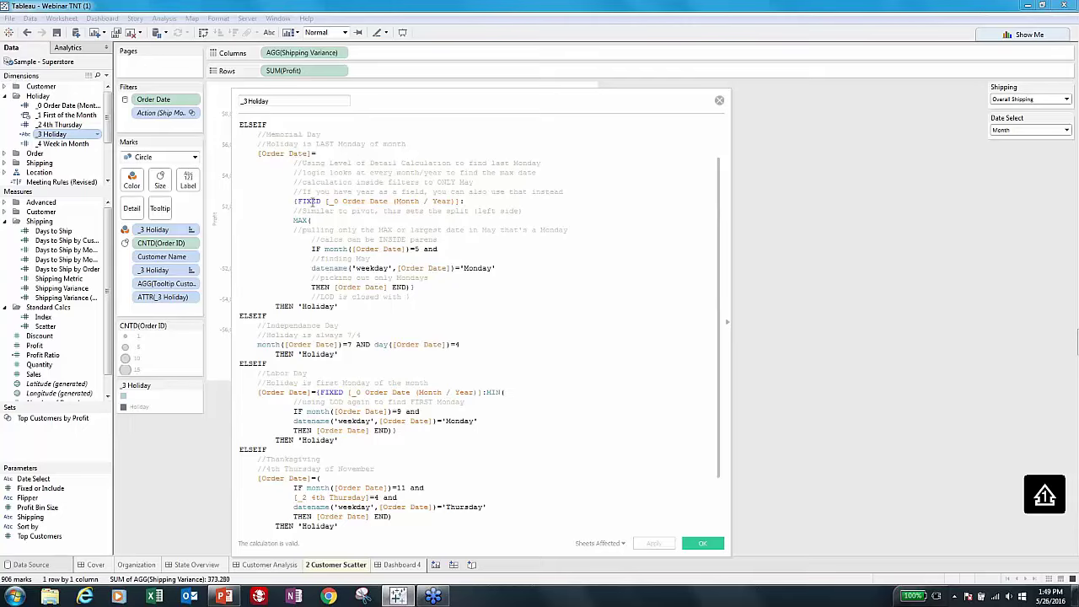
# Examine the Memorial Day FIXED expression with its MAX logic and the remaining holiday conditions, and close the _3 Holiday calculation without changes.
pyautogui.moveTo(288, 202); pyautogui.dragTo(503, 198)
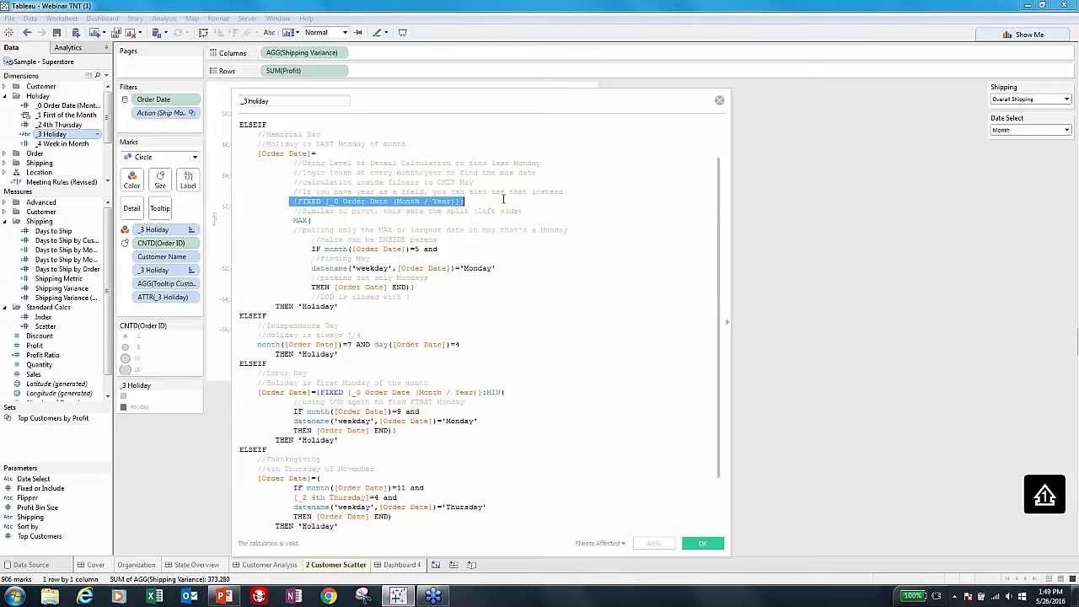
pyautogui.click(423, 229)
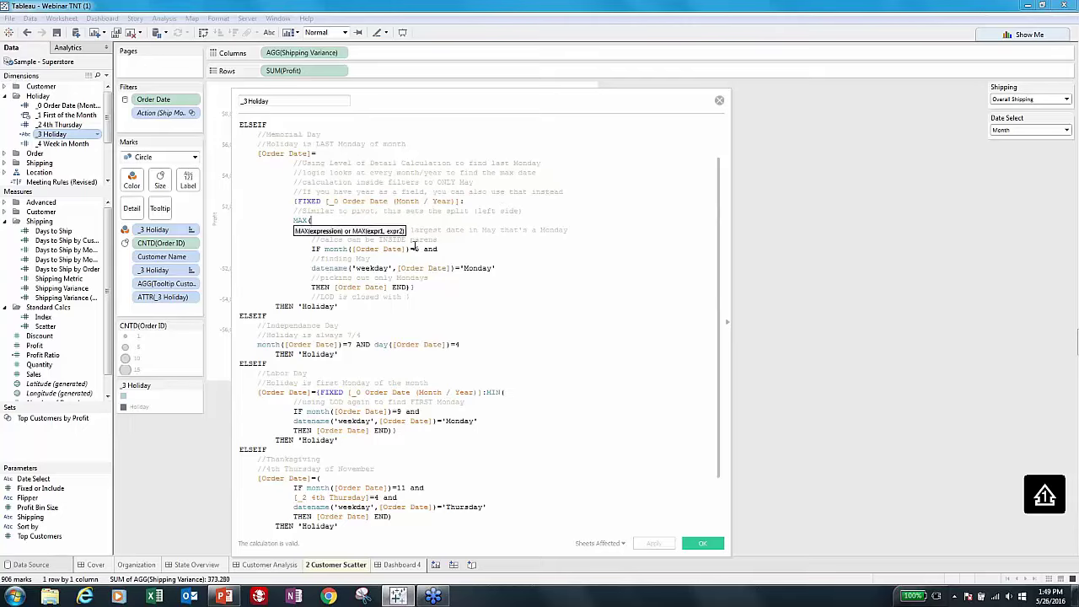
pyautogui.click(435, 288)
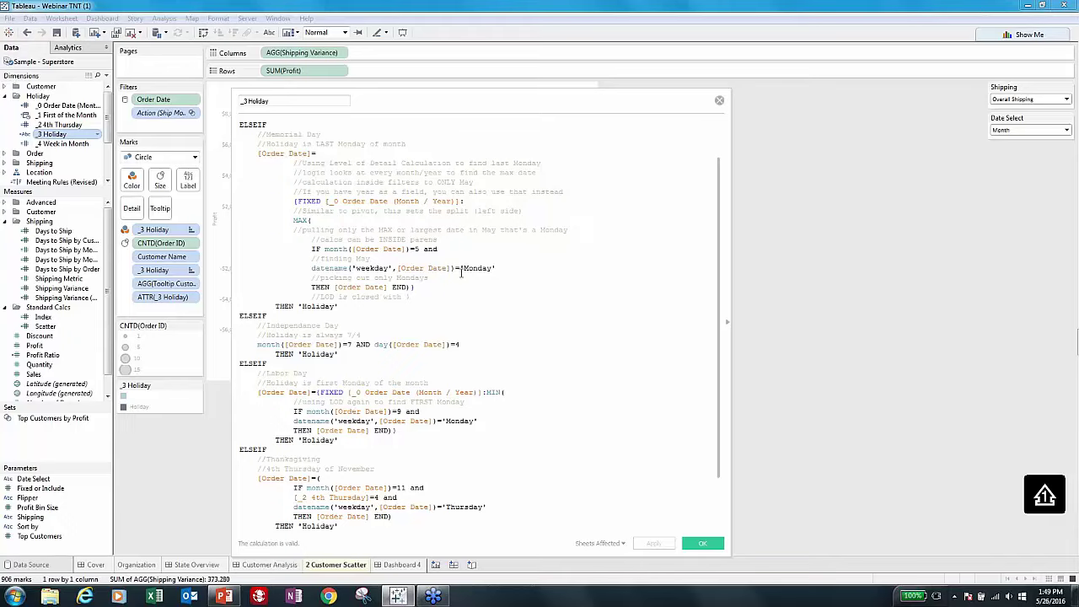
pyautogui.scroll(-2, 395, 256)
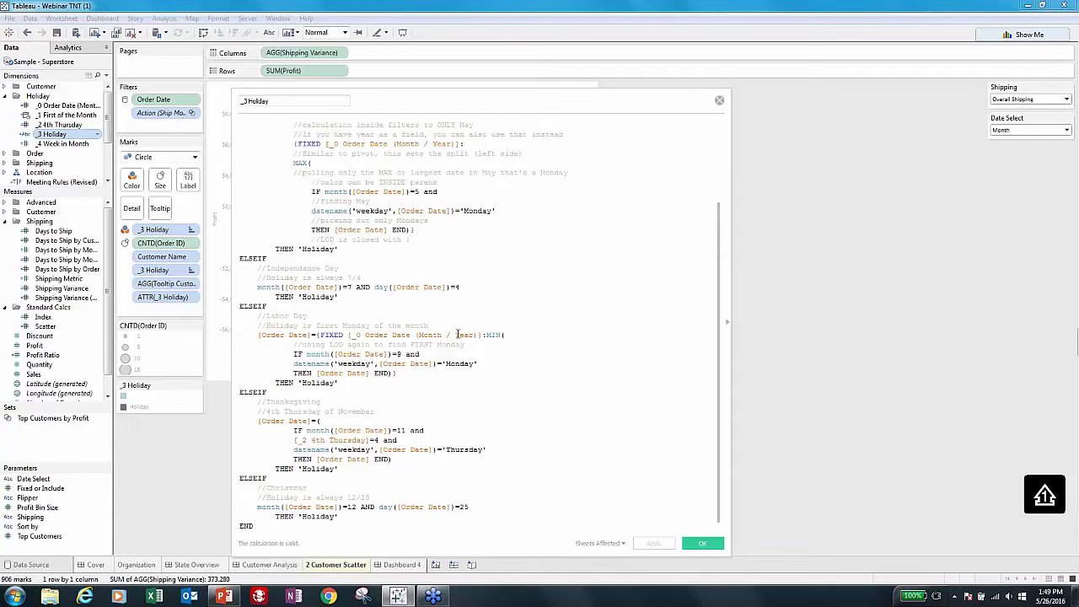
pyautogui.scroll(4, 458, 335)
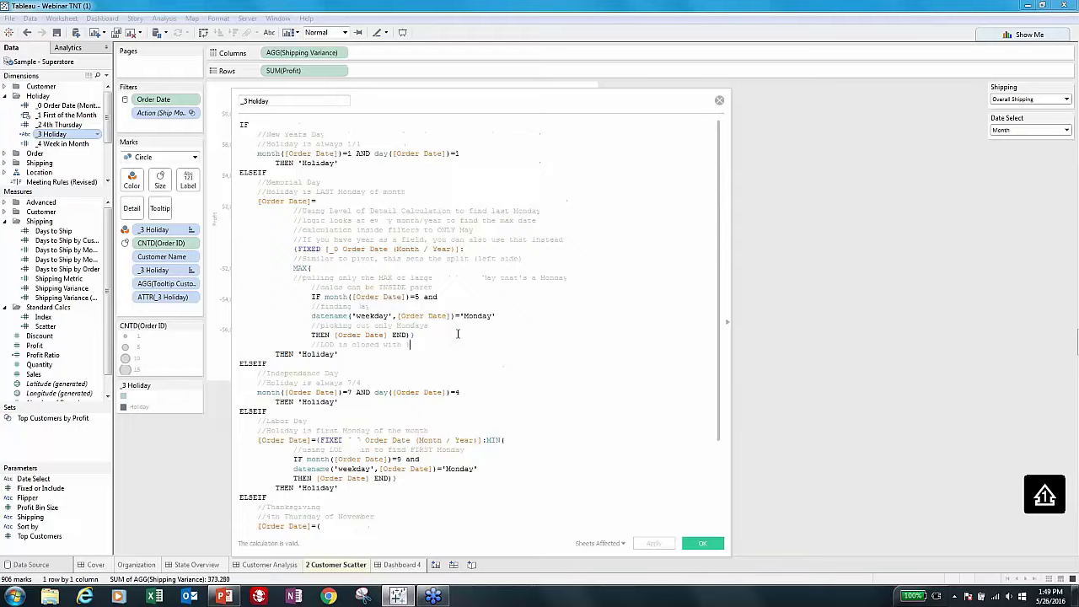
pyautogui.click(718, 102)
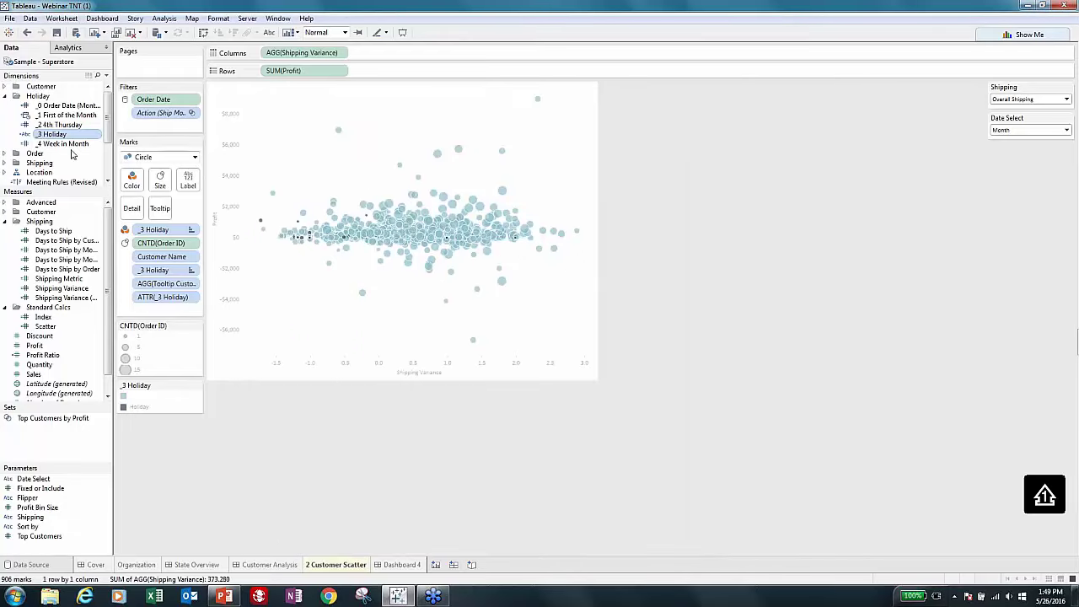
# Reopen the _3 Holiday calculation, read through its holiday conditions from start to end, and close it without changes.
pyautogui.moveTo(262, 225)
pyautogui.rightClick(65, 135)
pyautogui.click(97, 208)
pyautogui.scroll(-3, 429, 261)
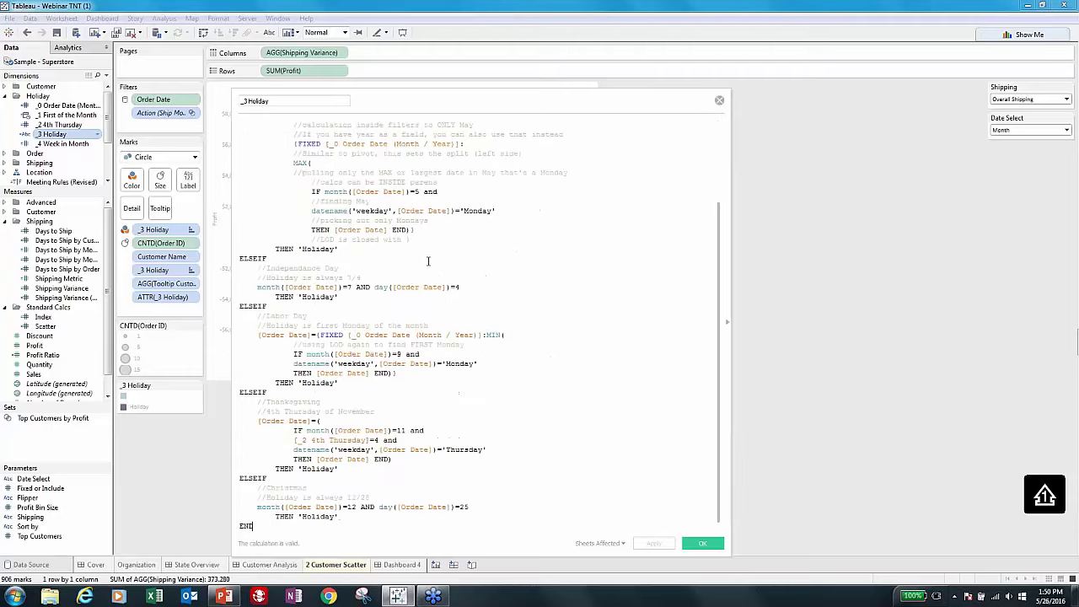
pyautogui.scroll(4, 511, 289)
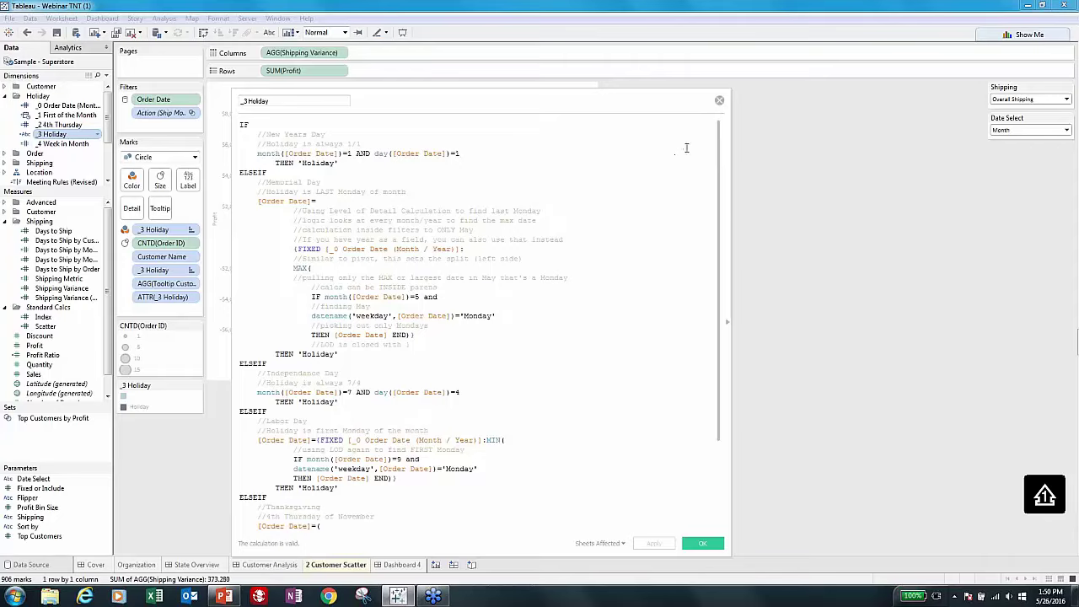
pyautogui.click(718, 102)
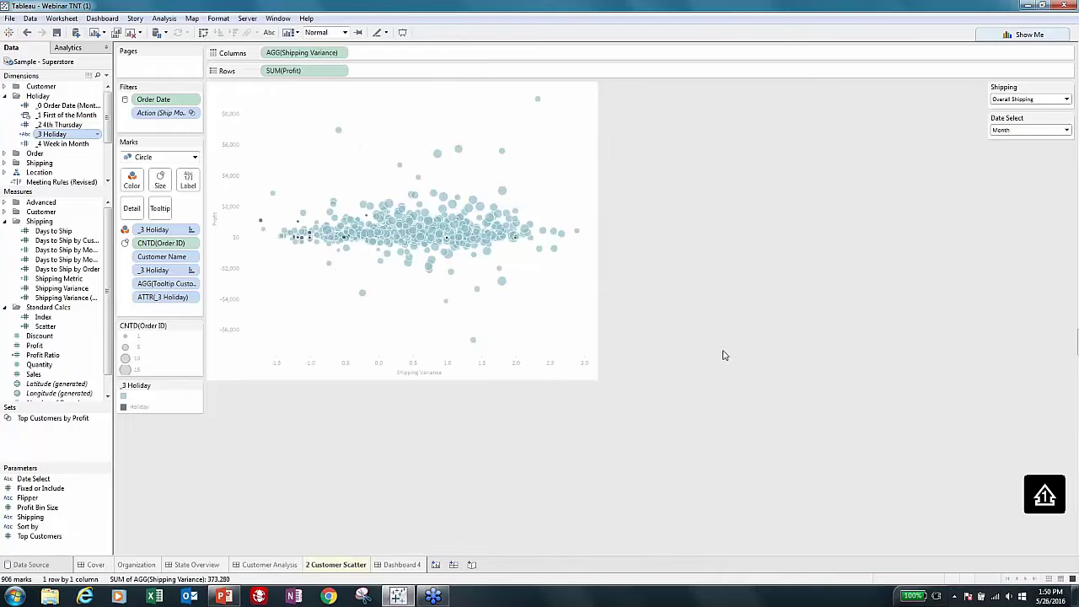
# Return to the Customer Analysis dashboard and set the Top Orders sort to Shipping.
pyautogui.click(280, 564)
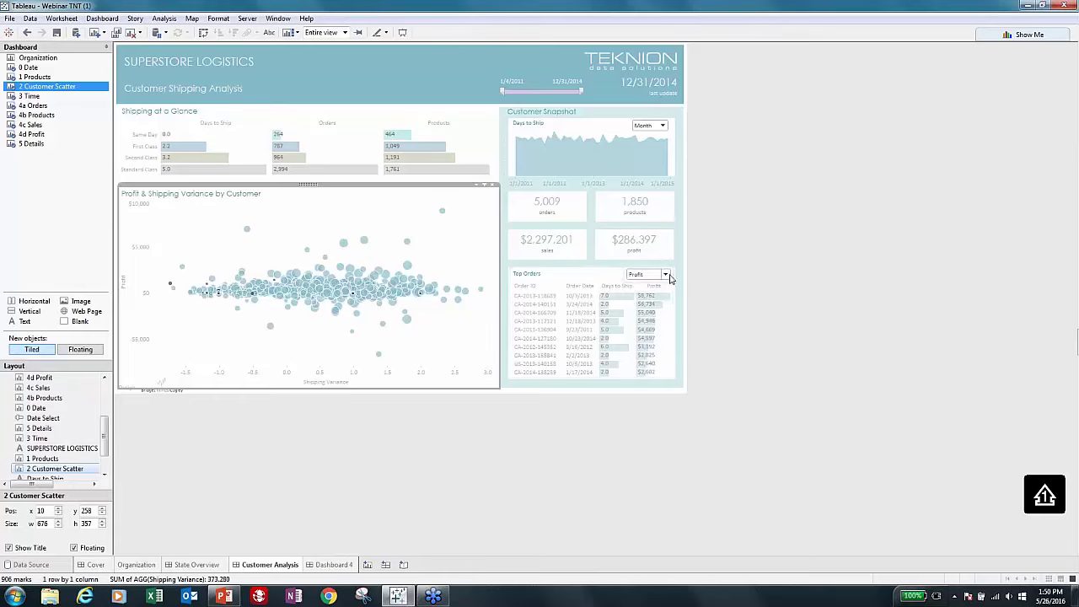
pyautogui.click(665, 274)
pyautogui.click(657, 289)
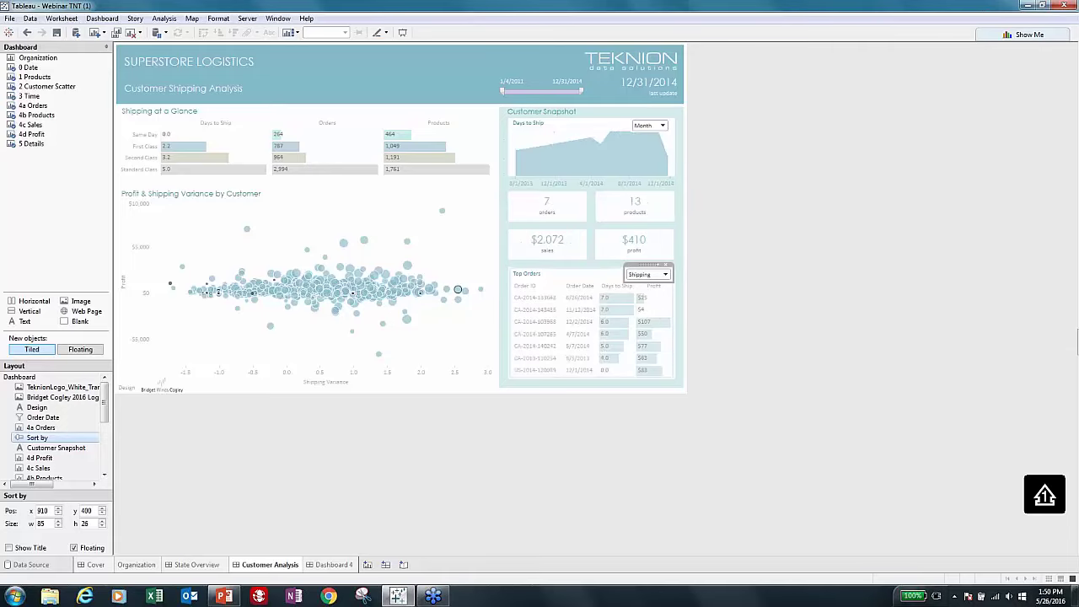
# Select the Top Orders table on the dashboard and open its source worksheet, 5 Details.
pyautogui.click(651, 299)
pyautogui.click(656, 267)
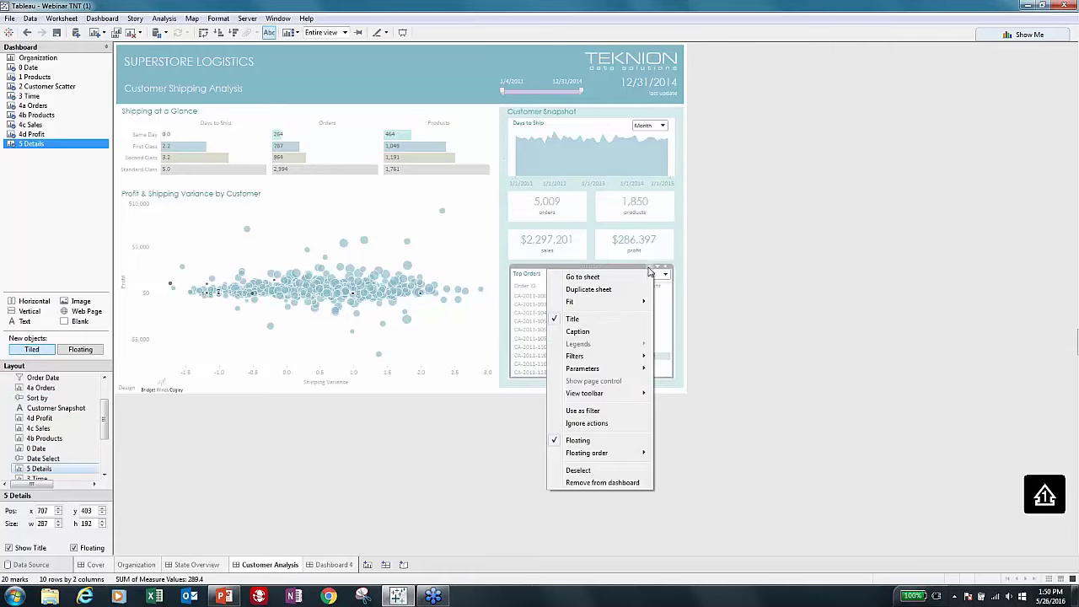
pyautogui.press('Escape')
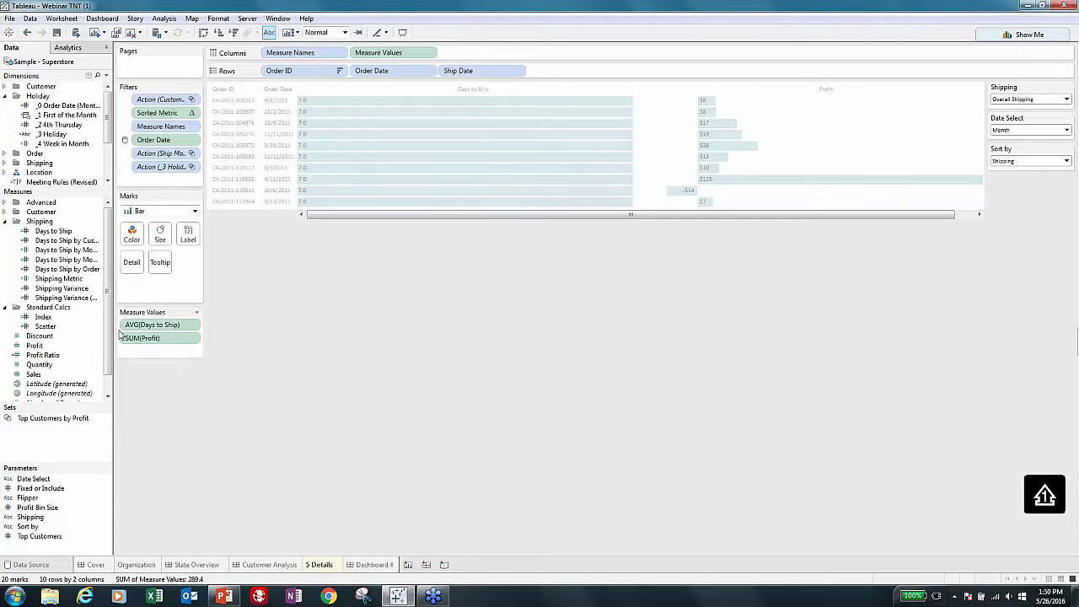
# Open the Sorted Metric calculation from the Advanced measures folder and show the reference for the Sort by field in its RANK_UNIQUE formula.
pyautogui.moveTo(505, 119)
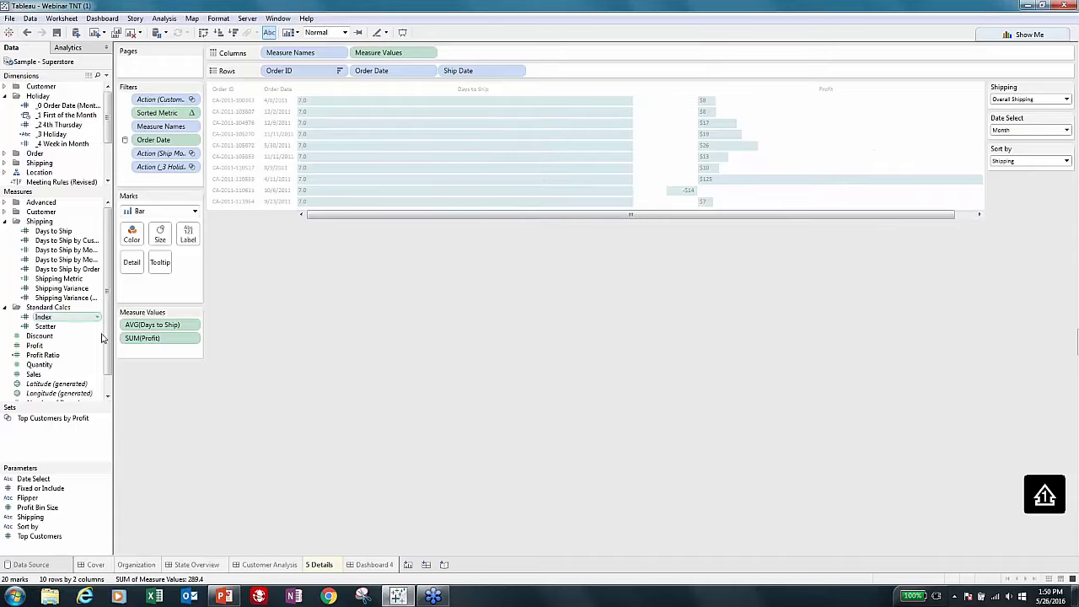
pyautogui.click(5, 203)
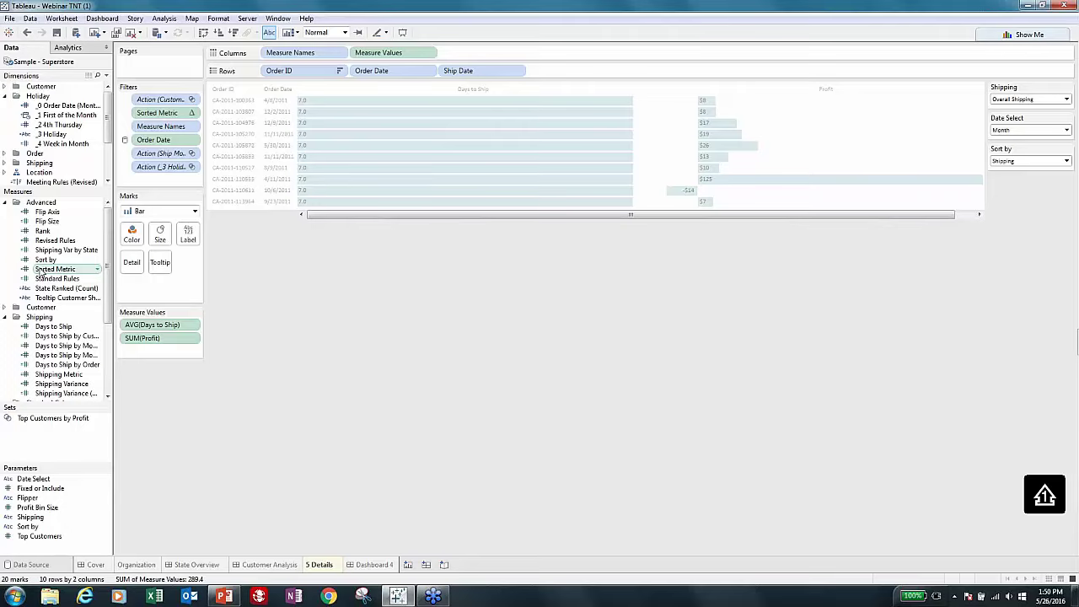
pyautogui.rightClick(49, 269)
pyautogui.click(65, 324)
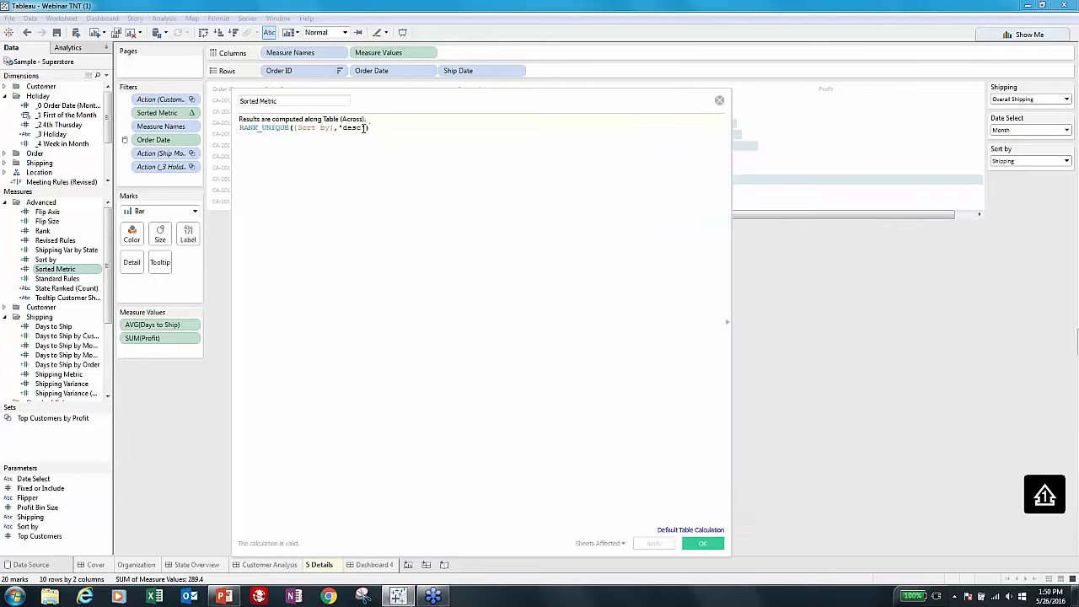
pyautogui.click(338, 129)
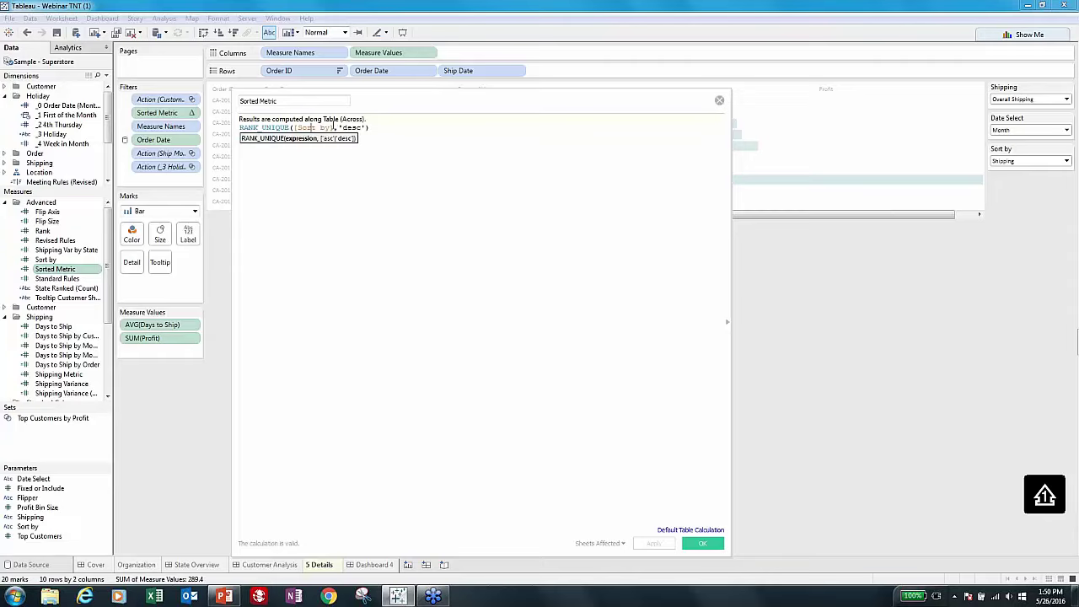
pyautogui.click(726, 321)
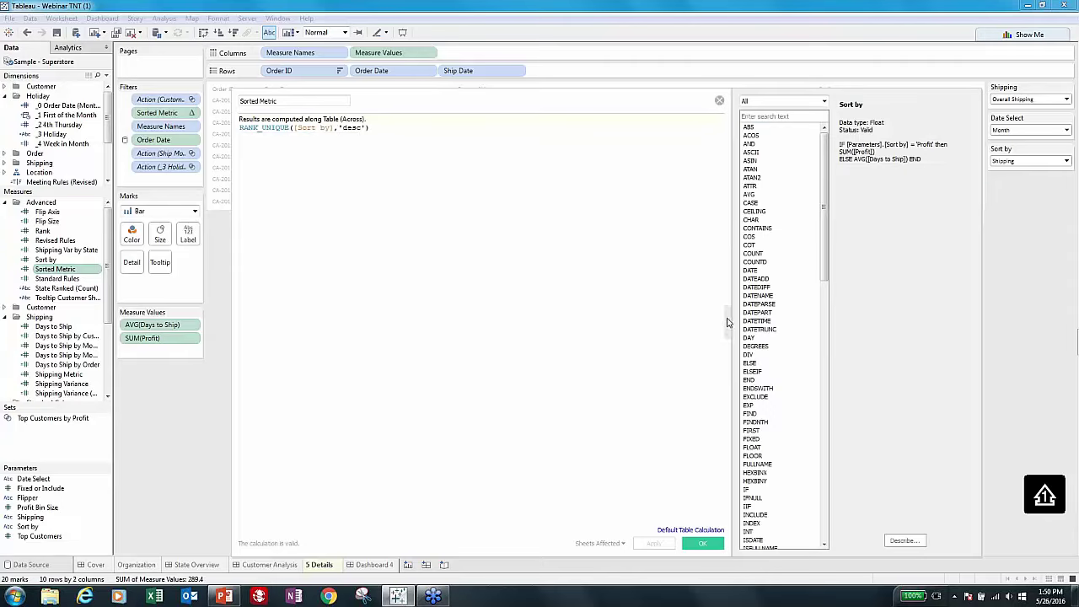
# Review the Sort by definition, go back to the Customer Analysis dashboard, and close the Sorted Metric calculation without changes.
pyautogui.click(303, 128)
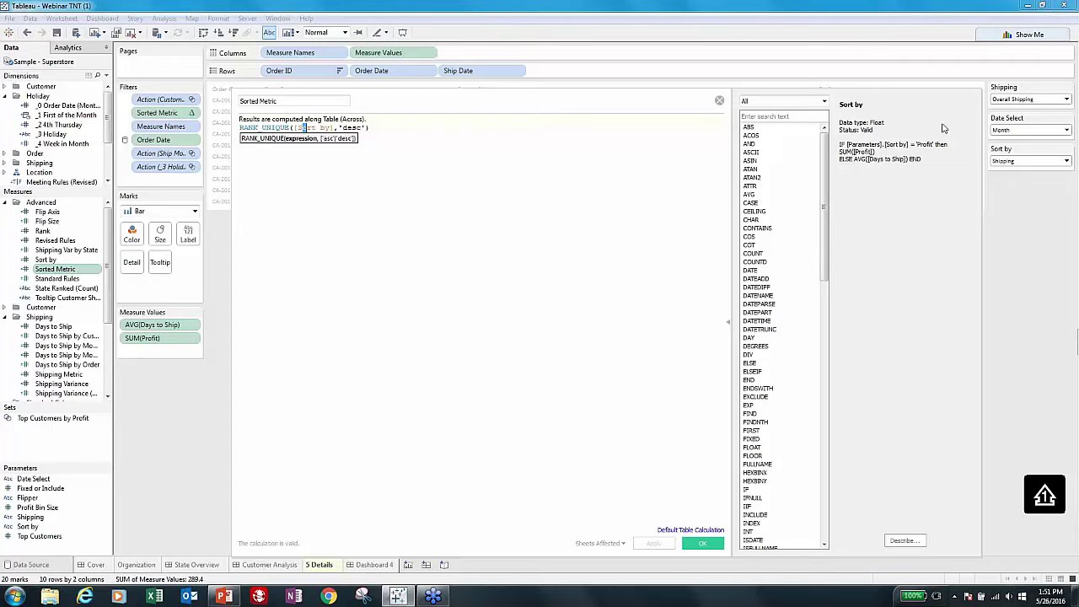
pyautogui.click(1022, 235)
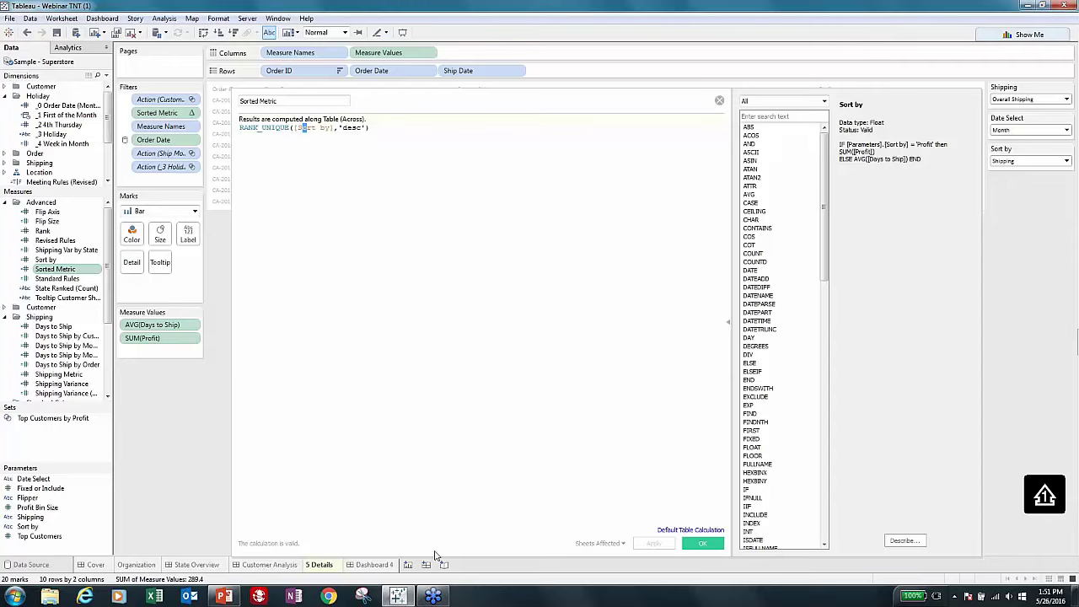
pyautogui.click(282, 565)
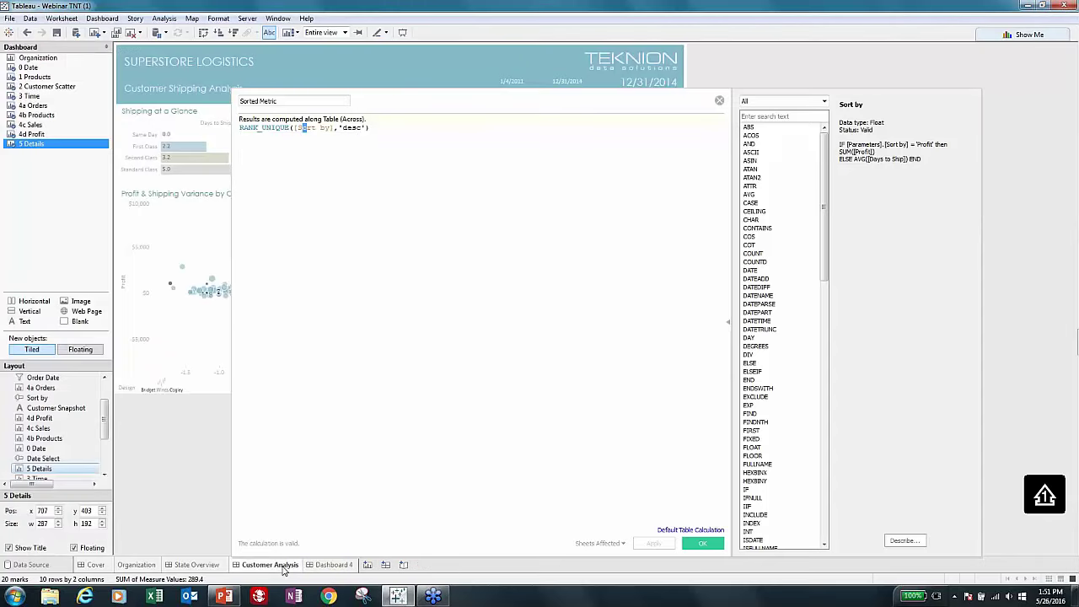
pyautogui.click(719, 100)
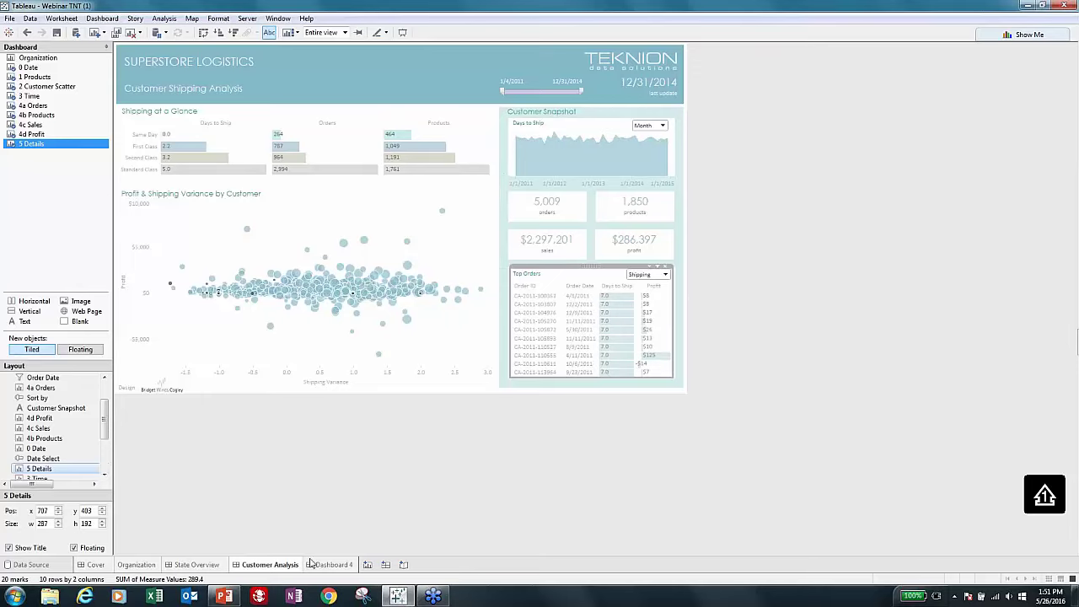
# Look over the State Overview dashboard and the Organization worksheet, and bring up the closing services slide on Dashboard 4.
pyautogui.click(196, 563)
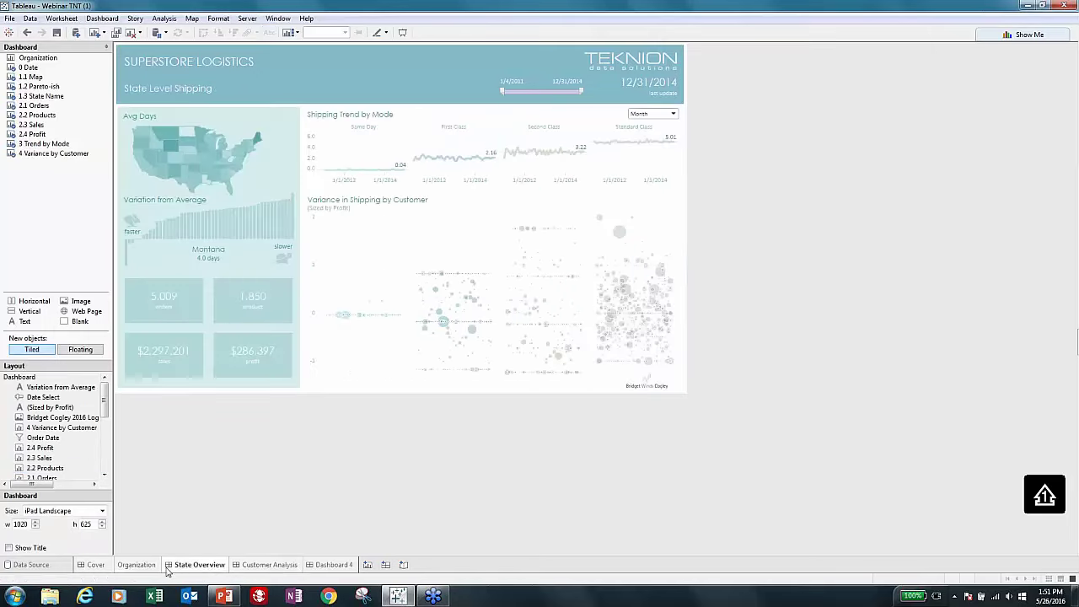
pyautogui.click(155, 565)
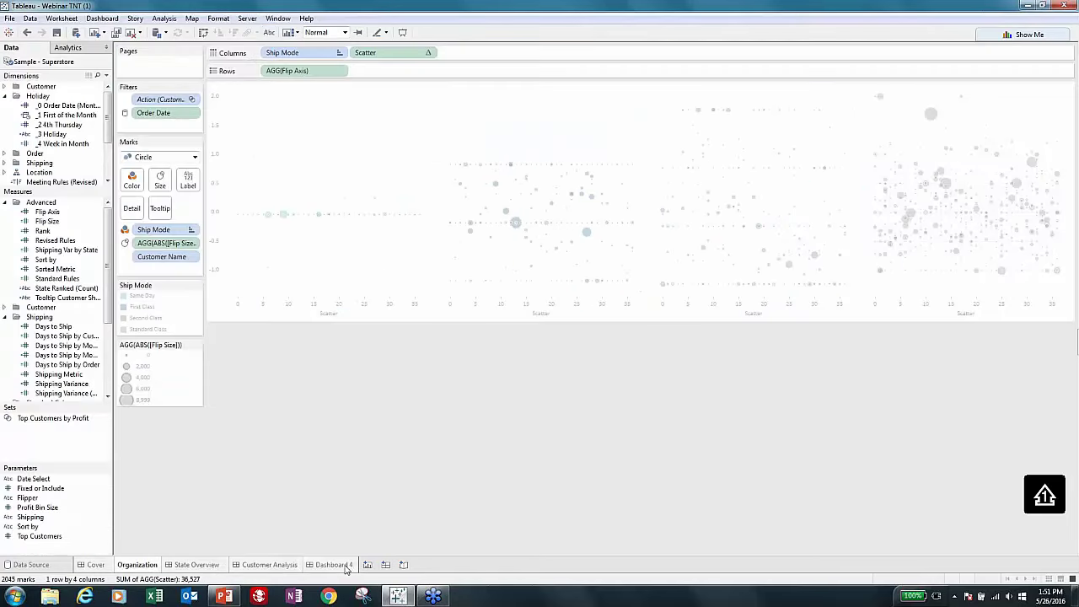
pyautogui.click(334, 564)
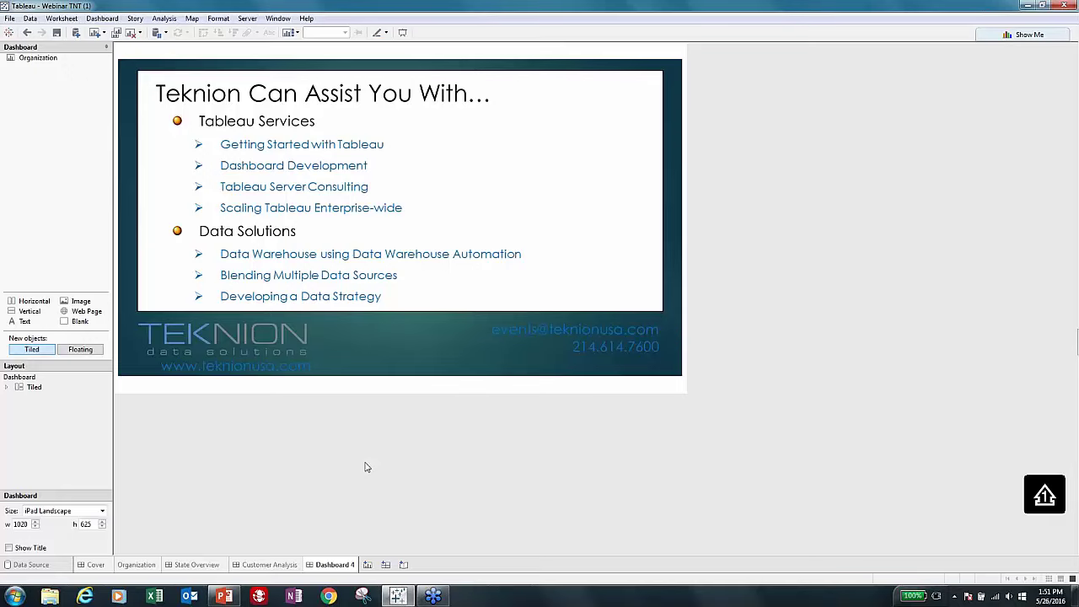